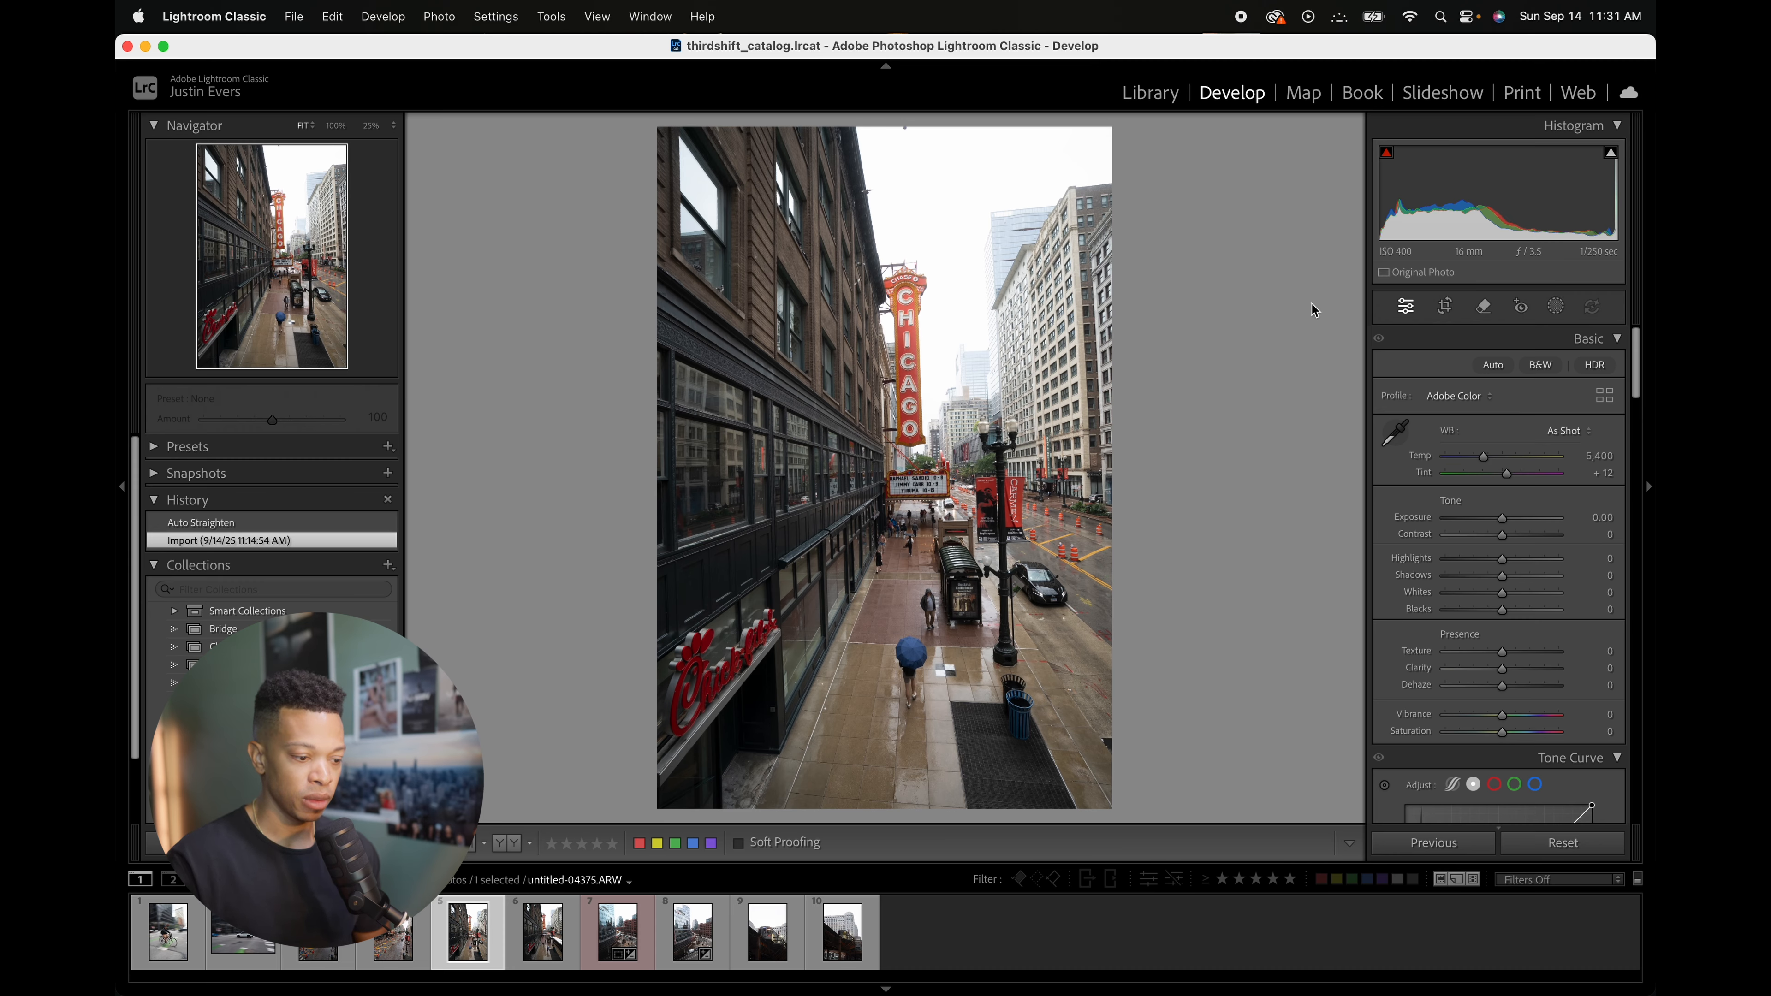
Step: Auto-straighten the photo with the Crop & Straighten tool
{"action": "left_click", "coordinate": [1436, 309]}
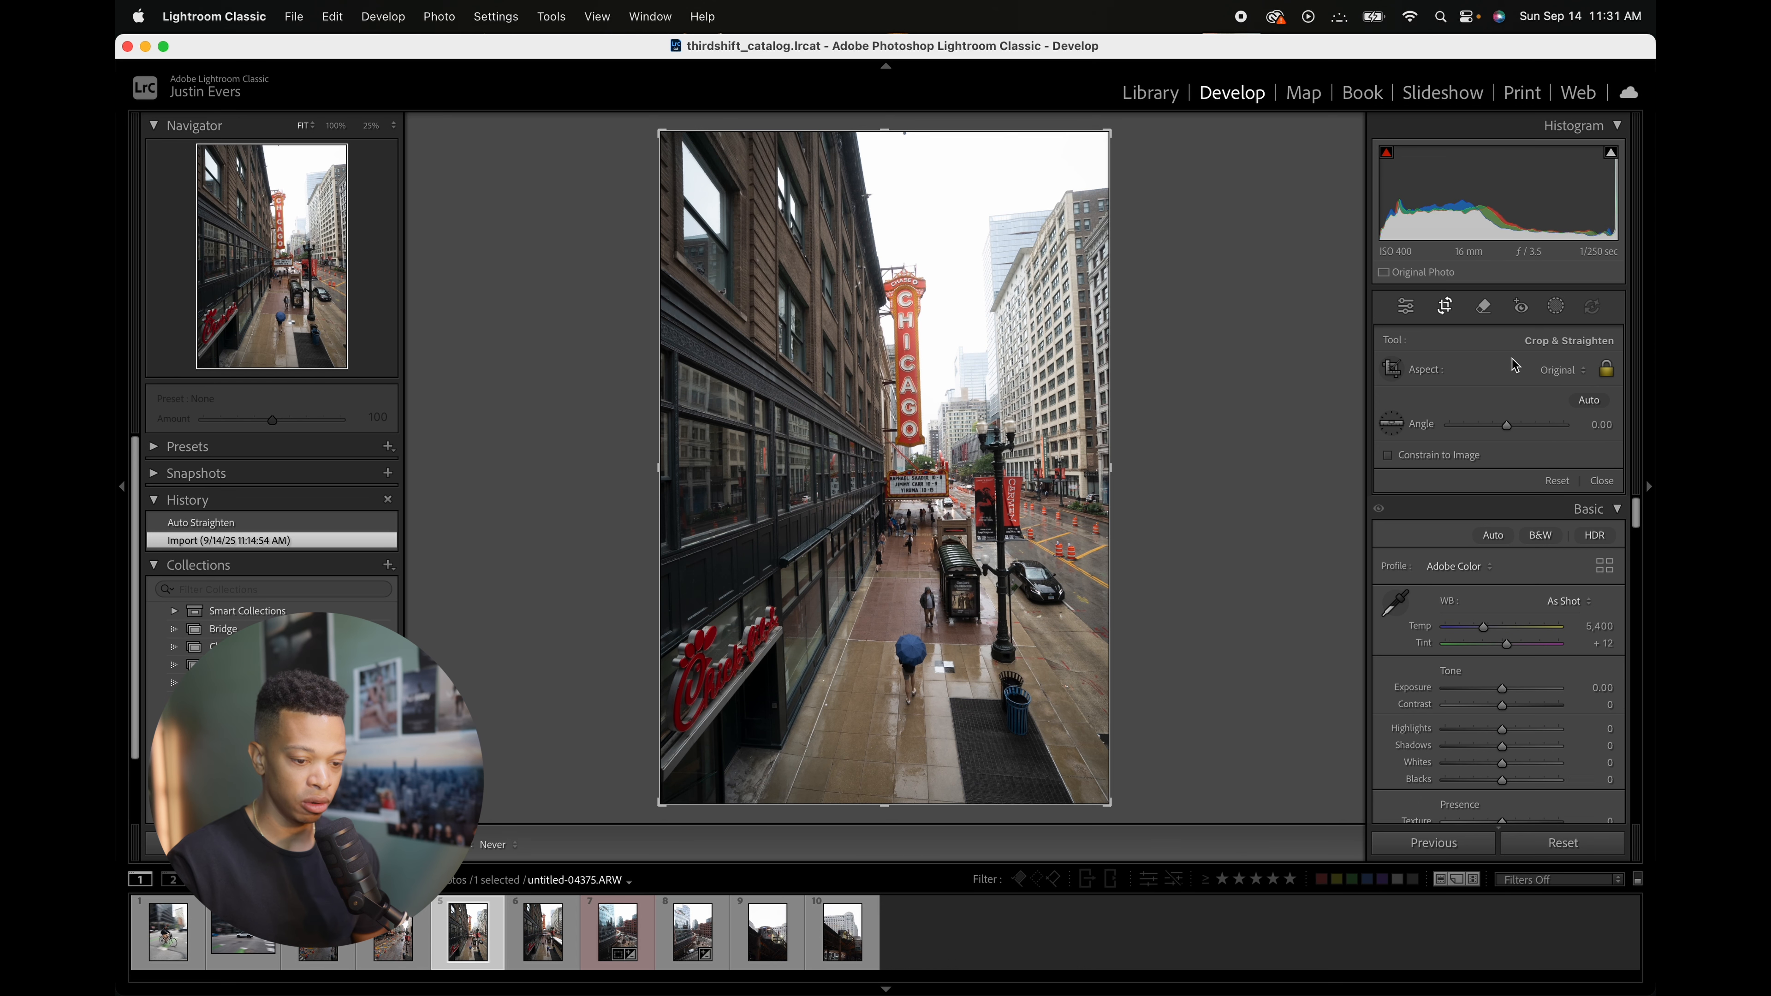
{"action": "left_click", "coordinate": [1592, 402]}
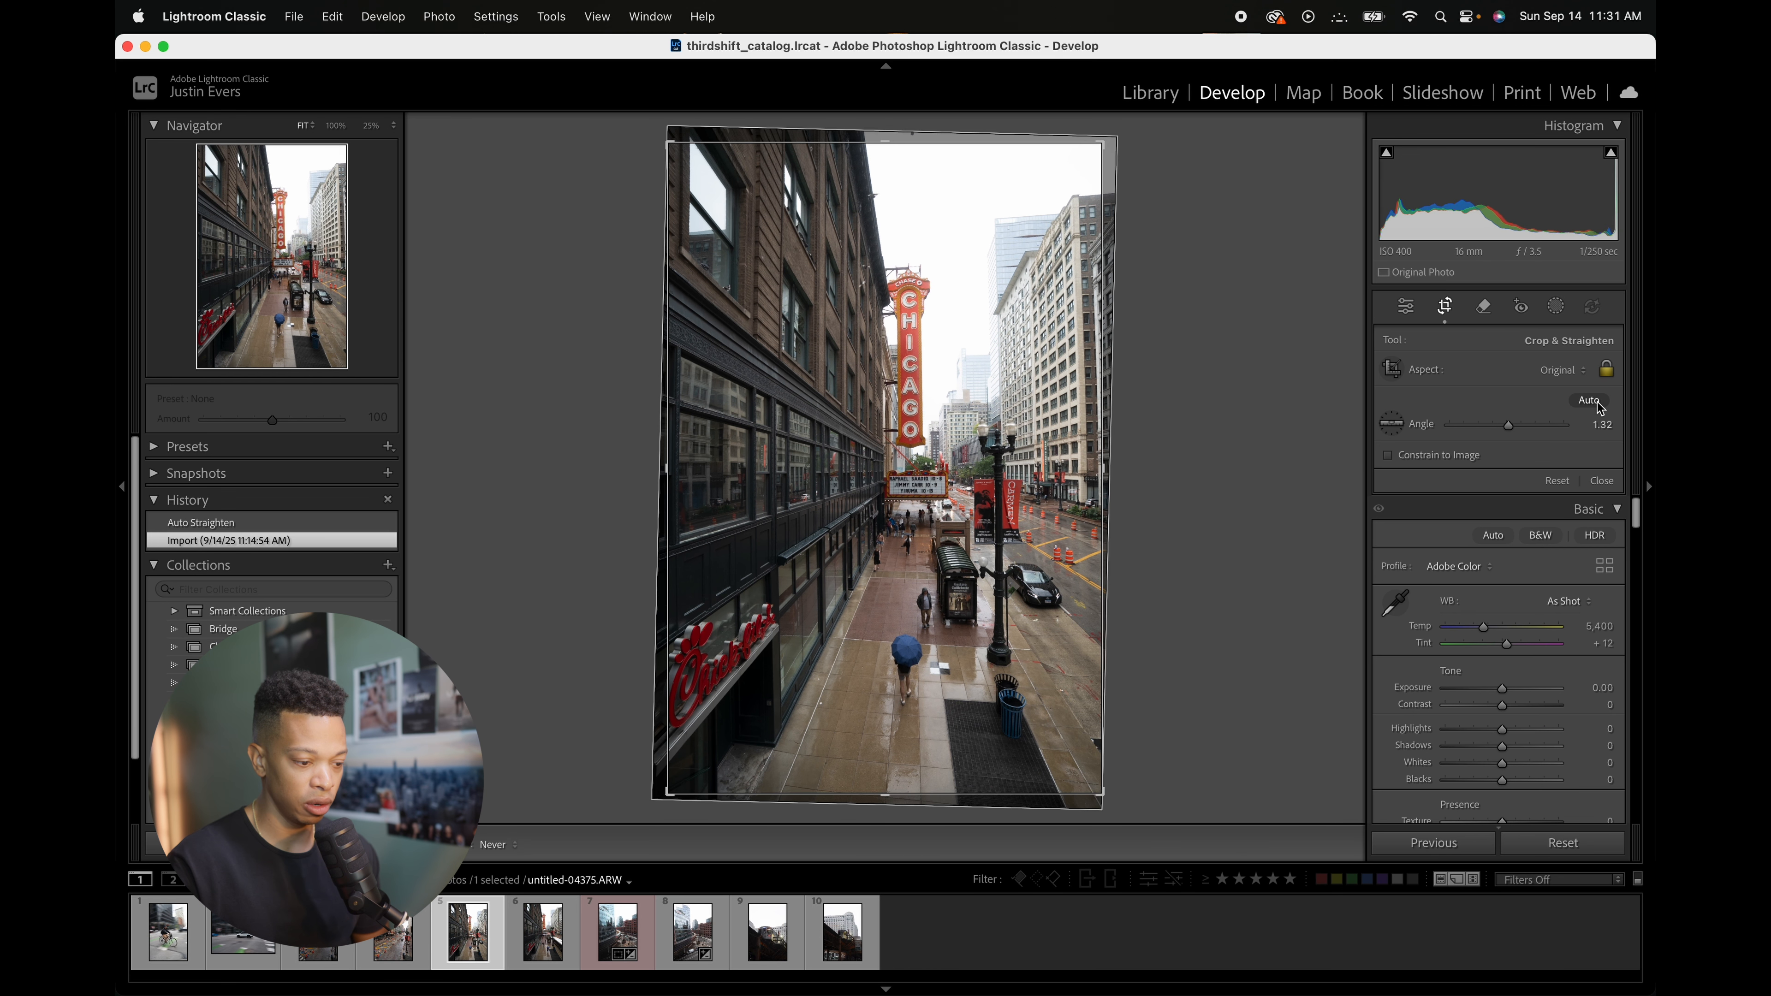
{"action": "left_click", "coordinate": [1445, 307]}
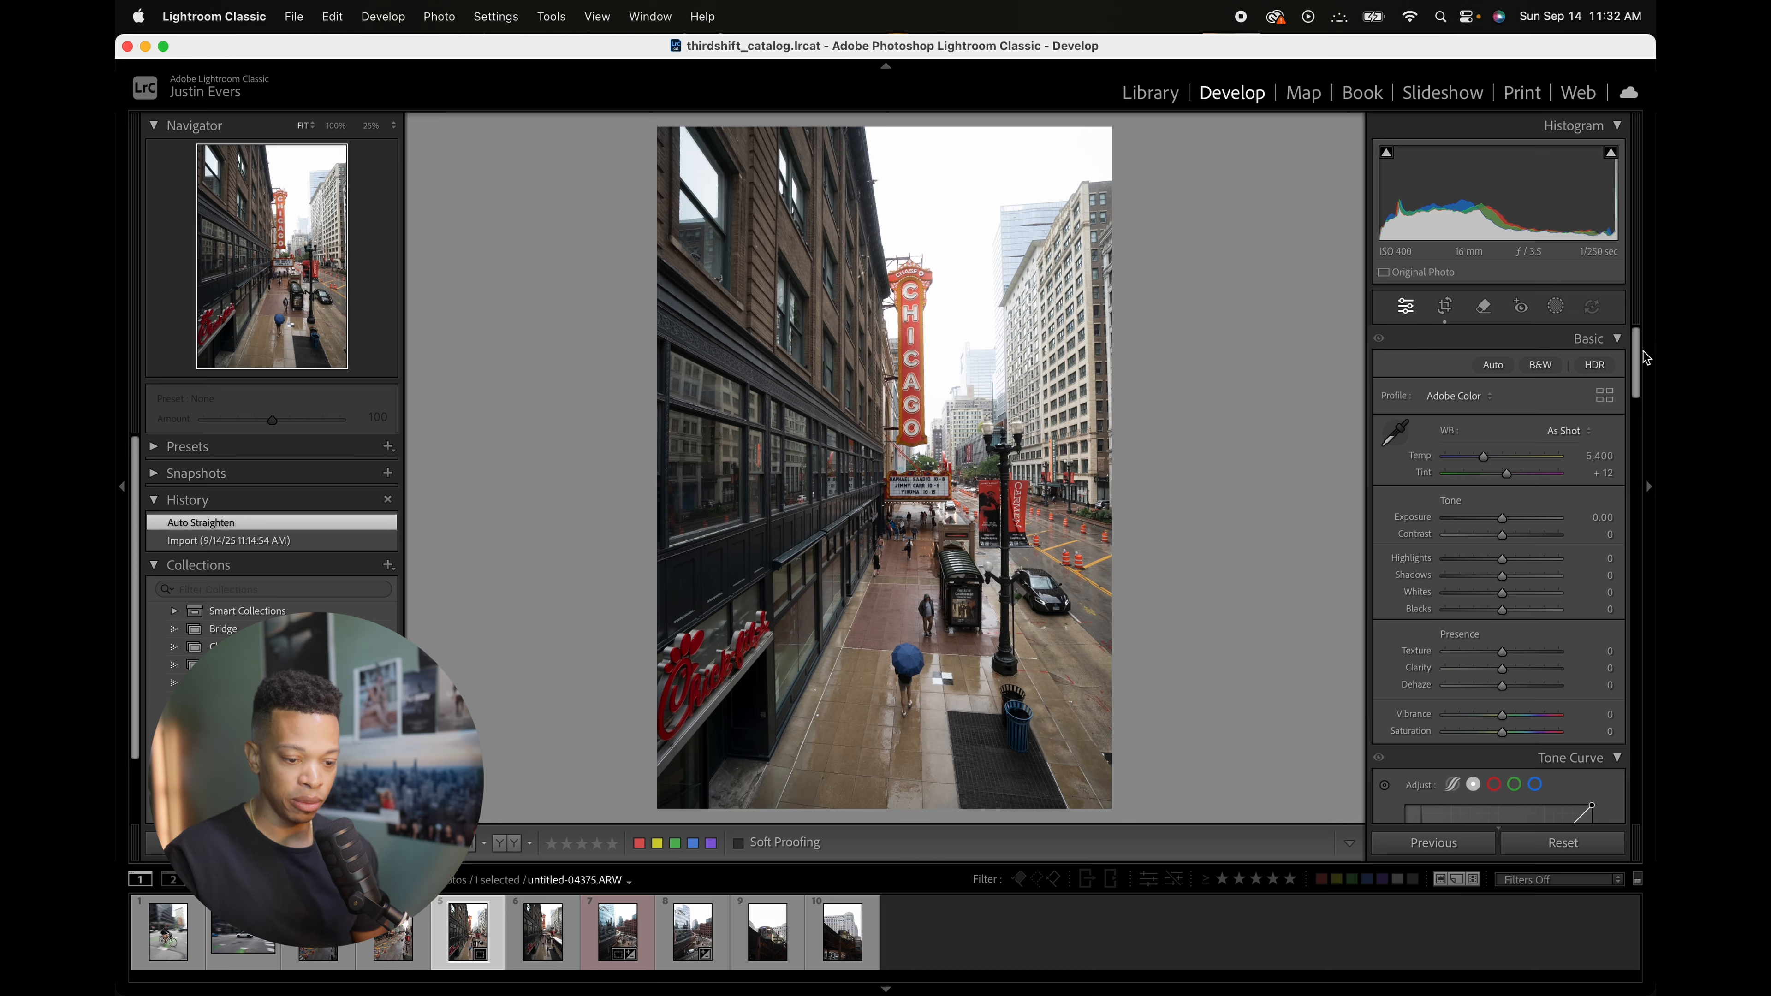
Step: In Transform, set the Horizontal perspective to -18 and the Scale to 107
{"action": "left_click_drag", "start_coordinate": [1634, 391], "coordinate": [1634, 690]}
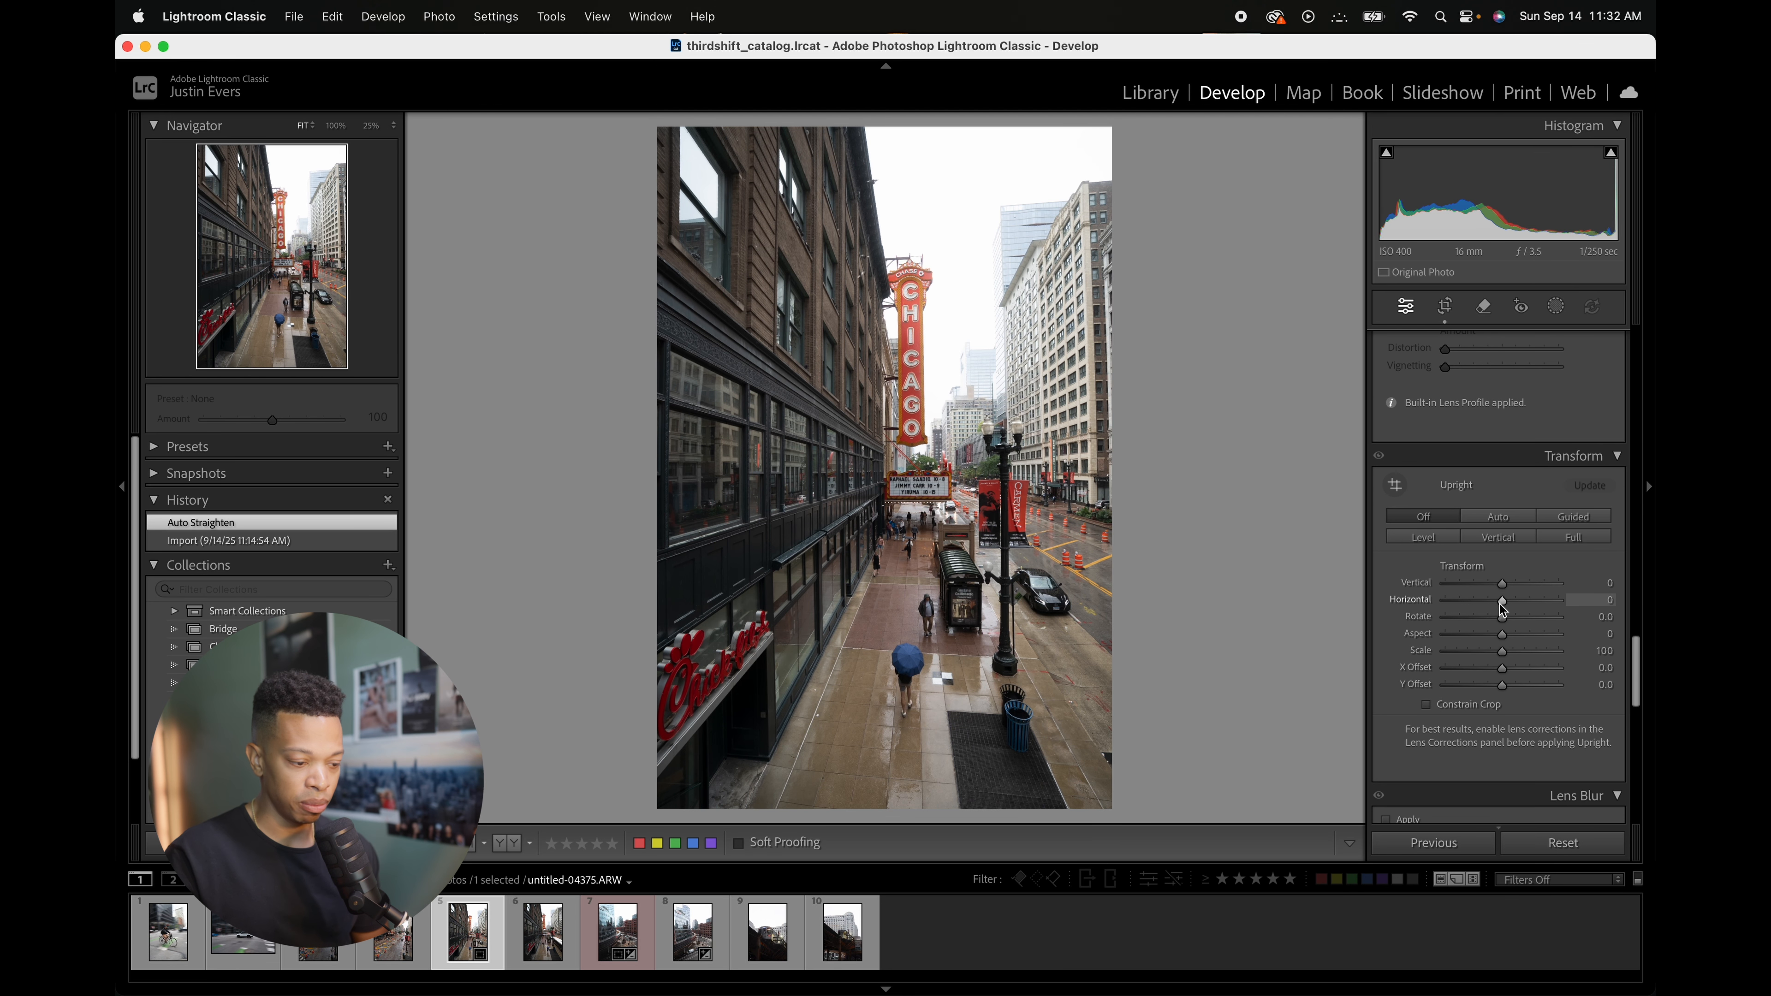
{"action": "left_click_drag", "start_coordinate": [1501, 603], "coordinate": [1513, 656]}
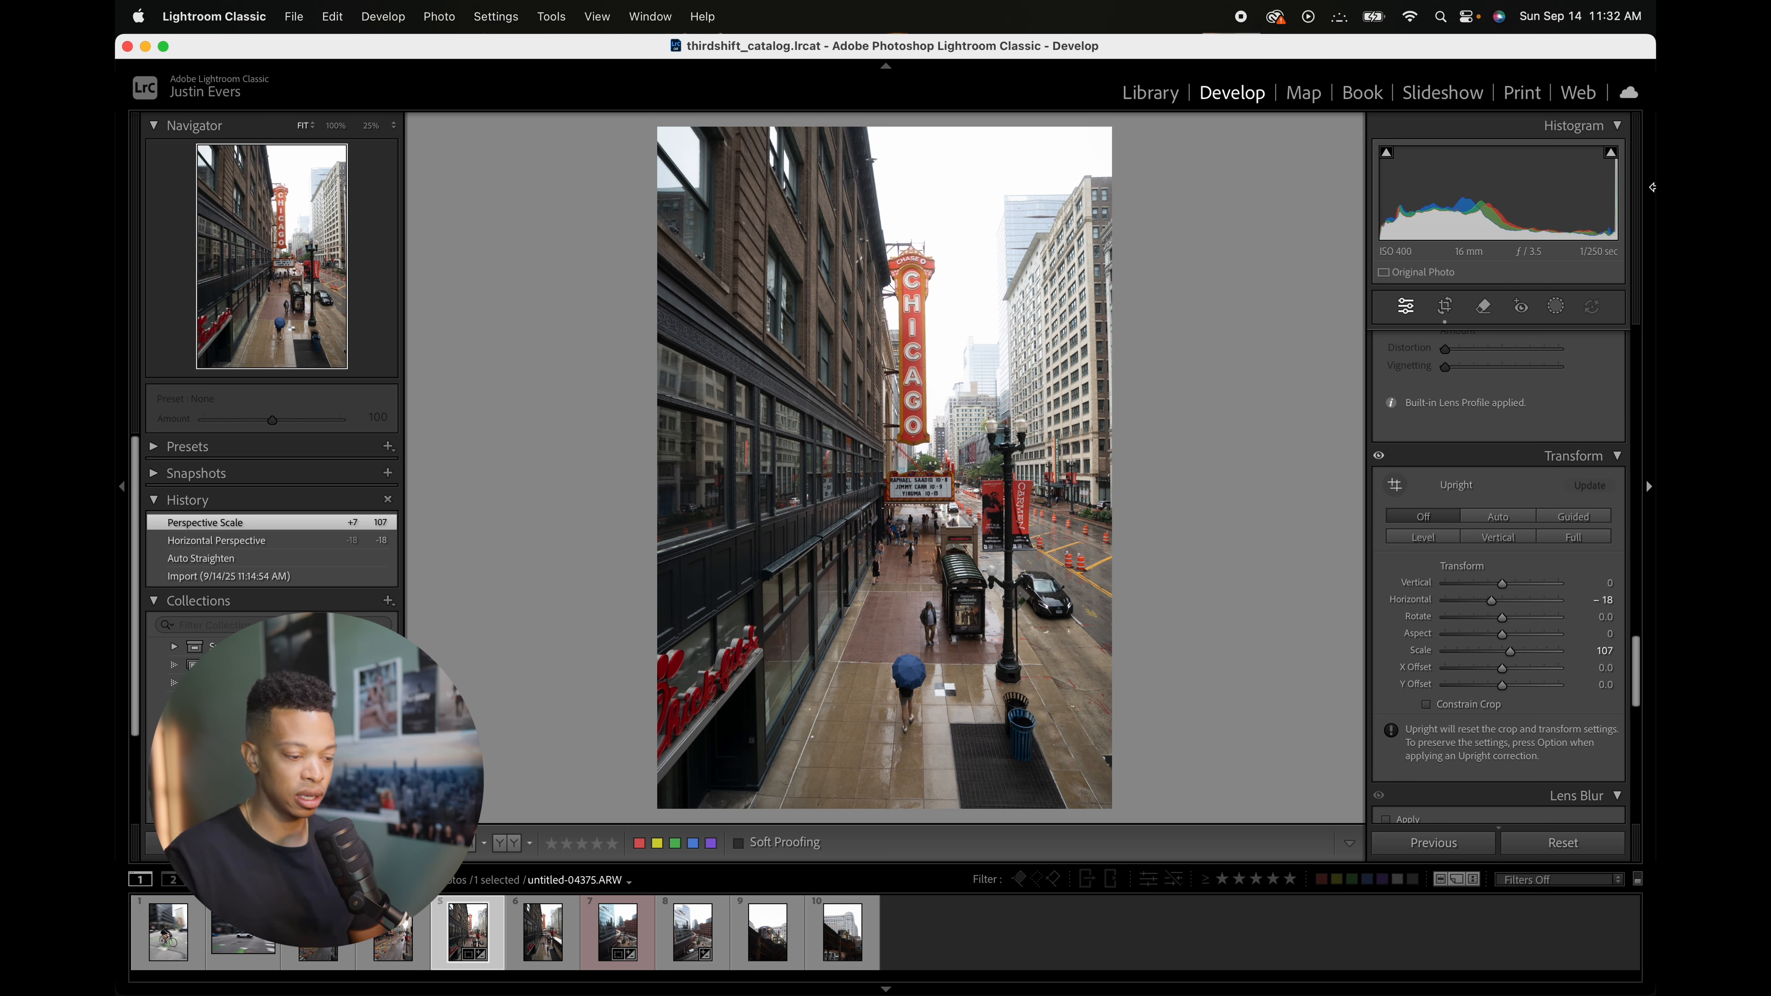
Step: In the Basic panel, set Exposure to +0.10 and Highlights to -12
{"action": "left_click_drag", "start_coordinate": [1636, 689], "coordinate": [1626, 208]}
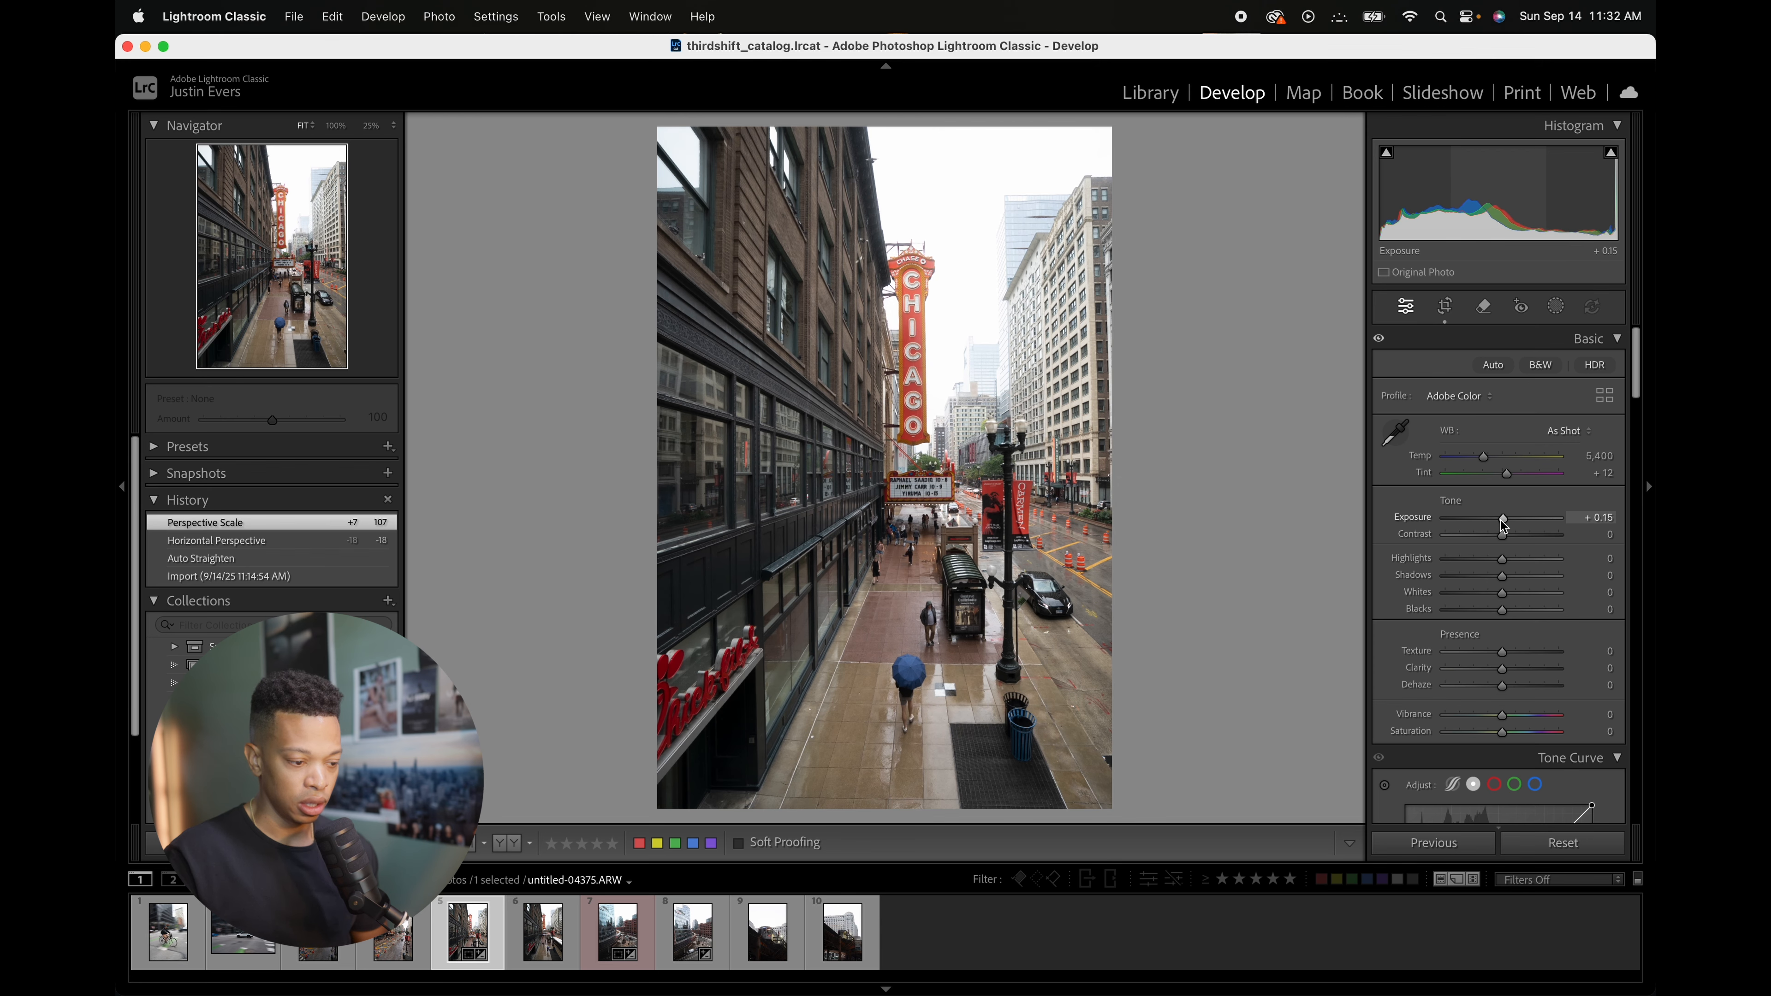
{"action": "left_click_drag", "start_coordinate": [1502, 522], "coordinate": [1496, 562]}
{"action": "double_click", "coordinate": [1502, 521]}
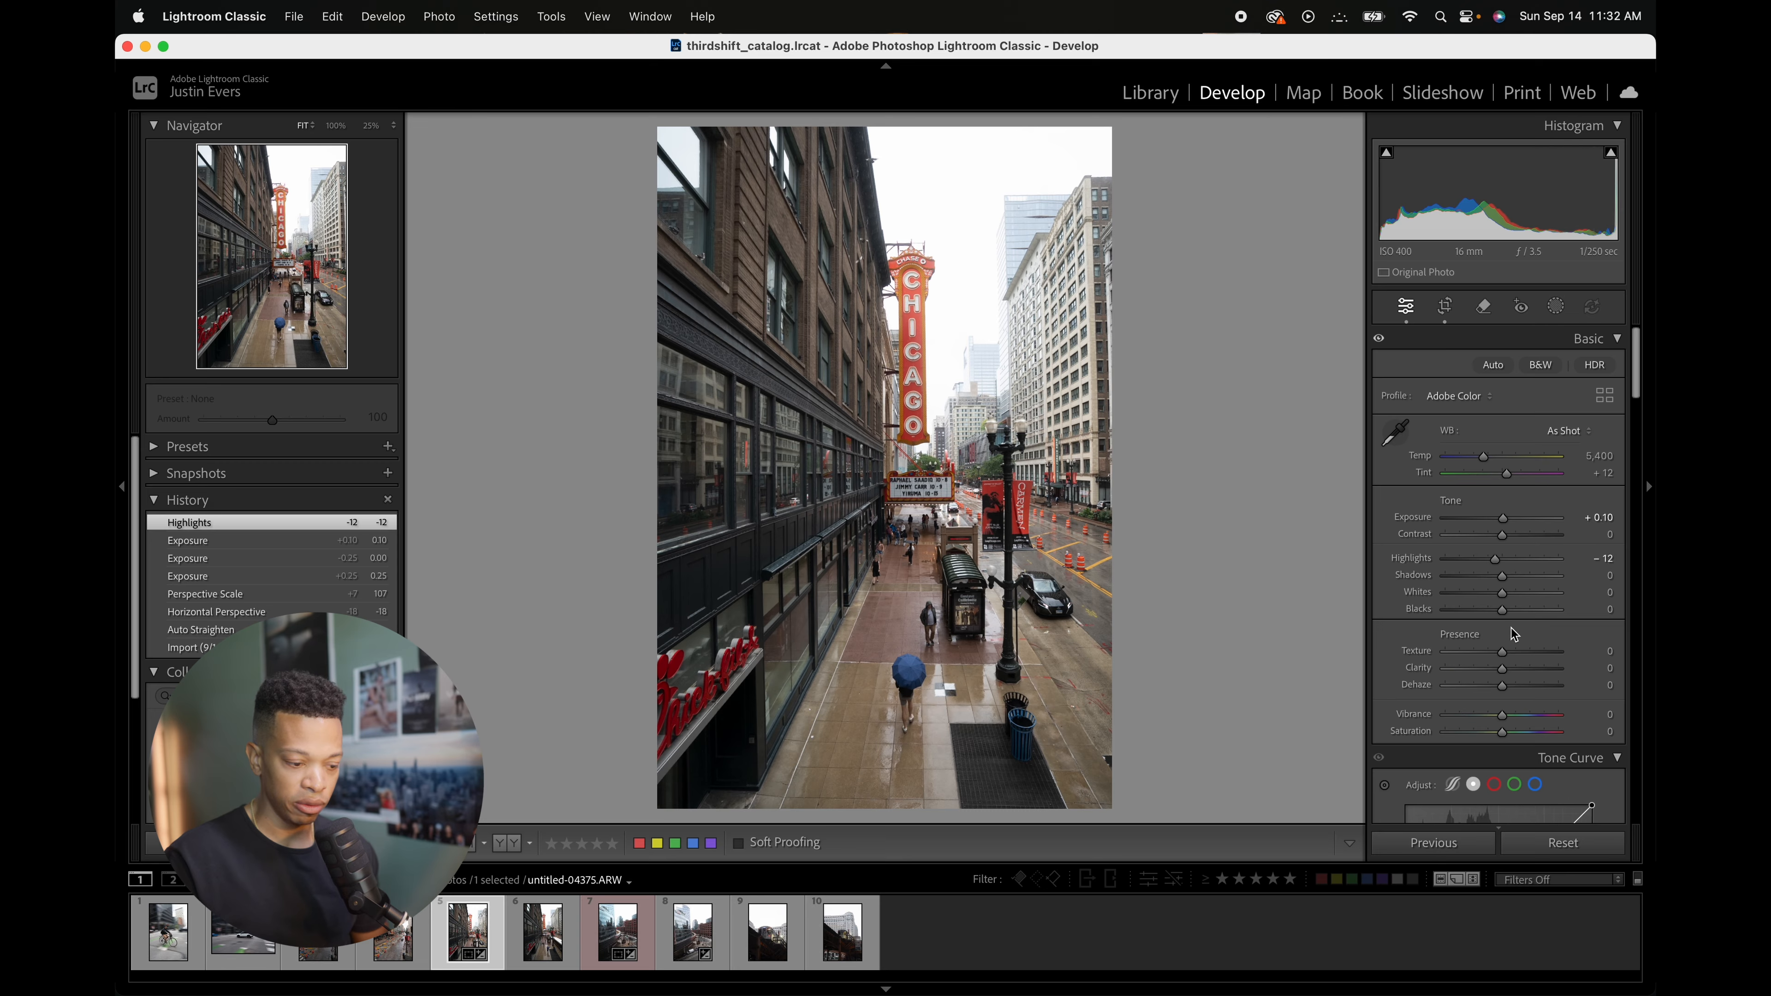
Step: Set Blacks to -12, Whites to +13 and white balance Temp to 5,067
{"action": "left_click_drag", "start_coordinate": [1501, 607], "coordinate": [1498, 607]}
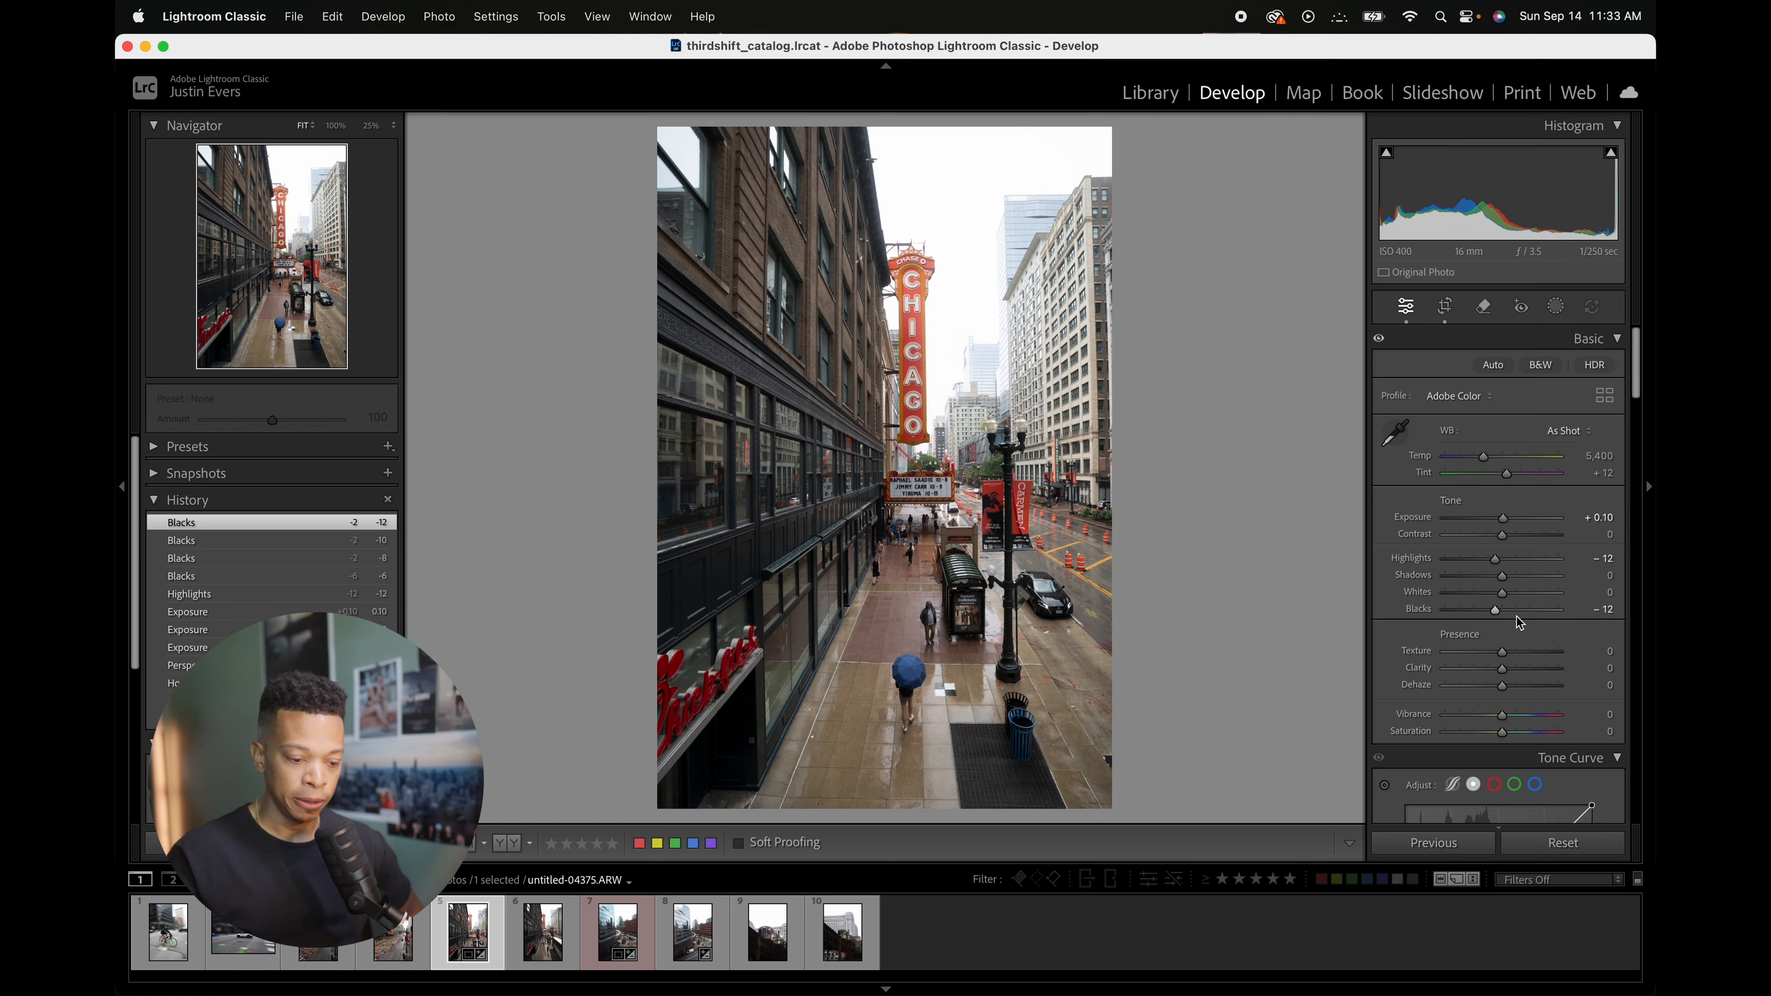
{"action": "left_click_drag", "start_coordinate": [1503, 597], "coordinate": [1511, 598]}
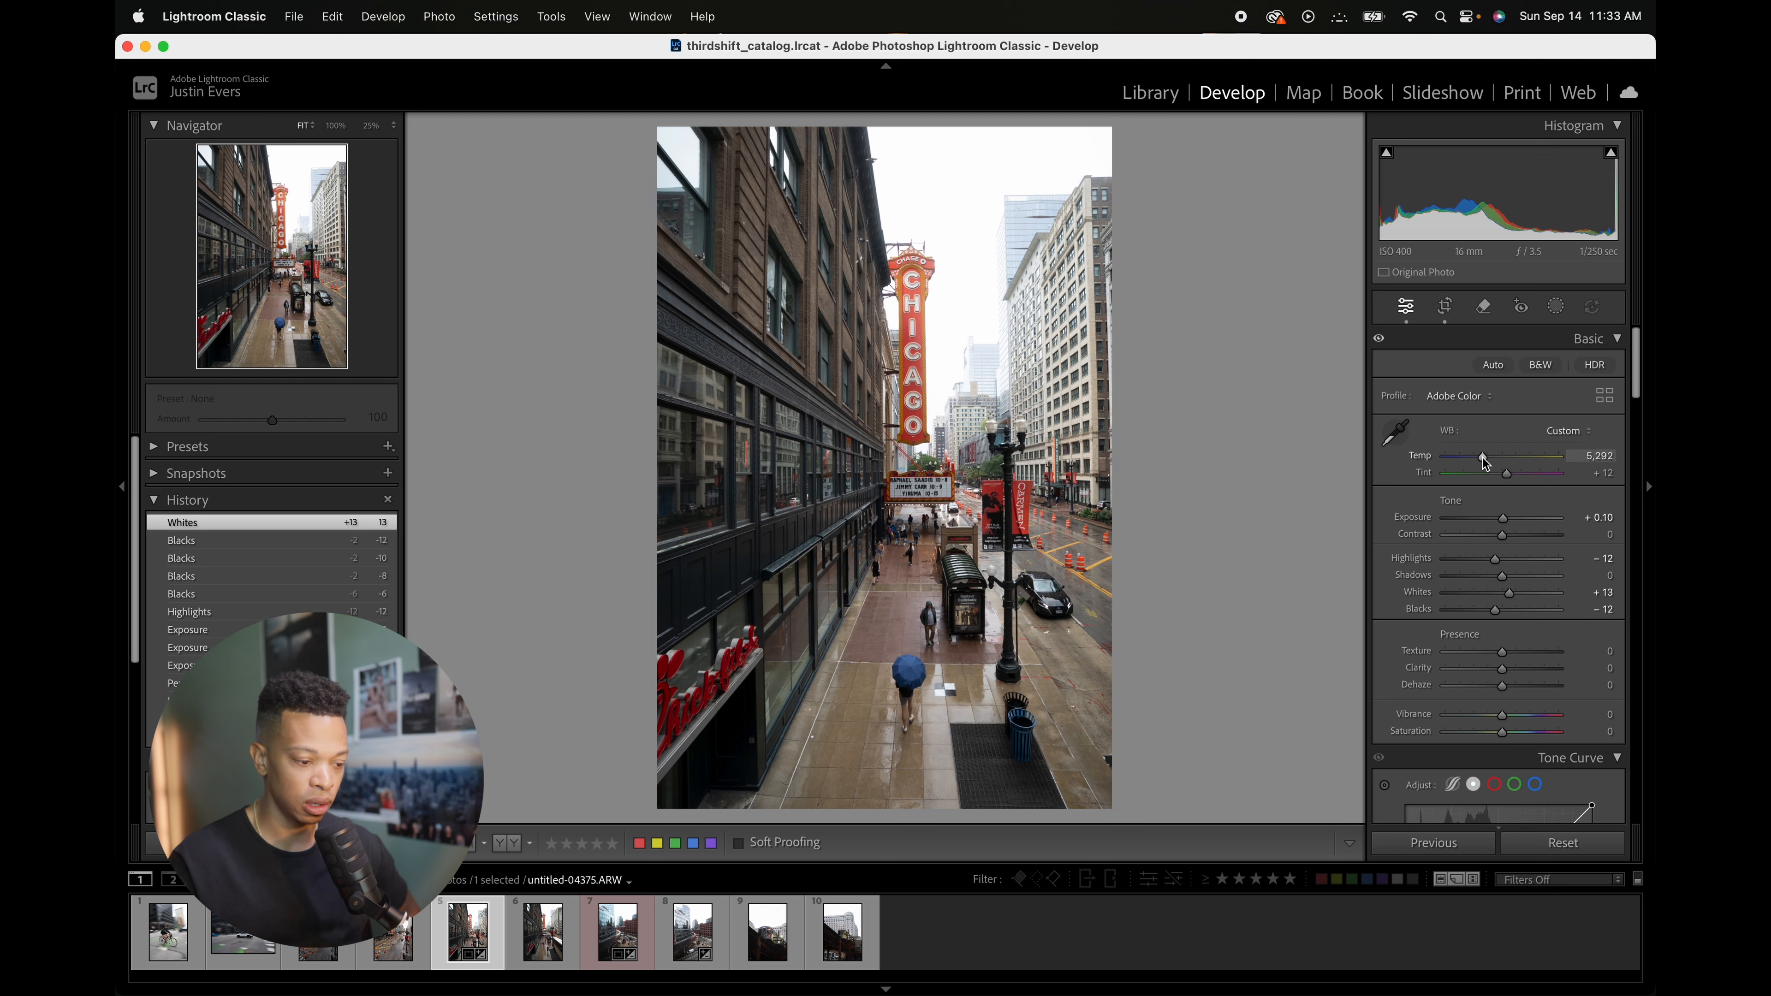
{"action": "left_click_drag", "start_coordinate": [1486, 463], "coordinate": [1477, 460]}
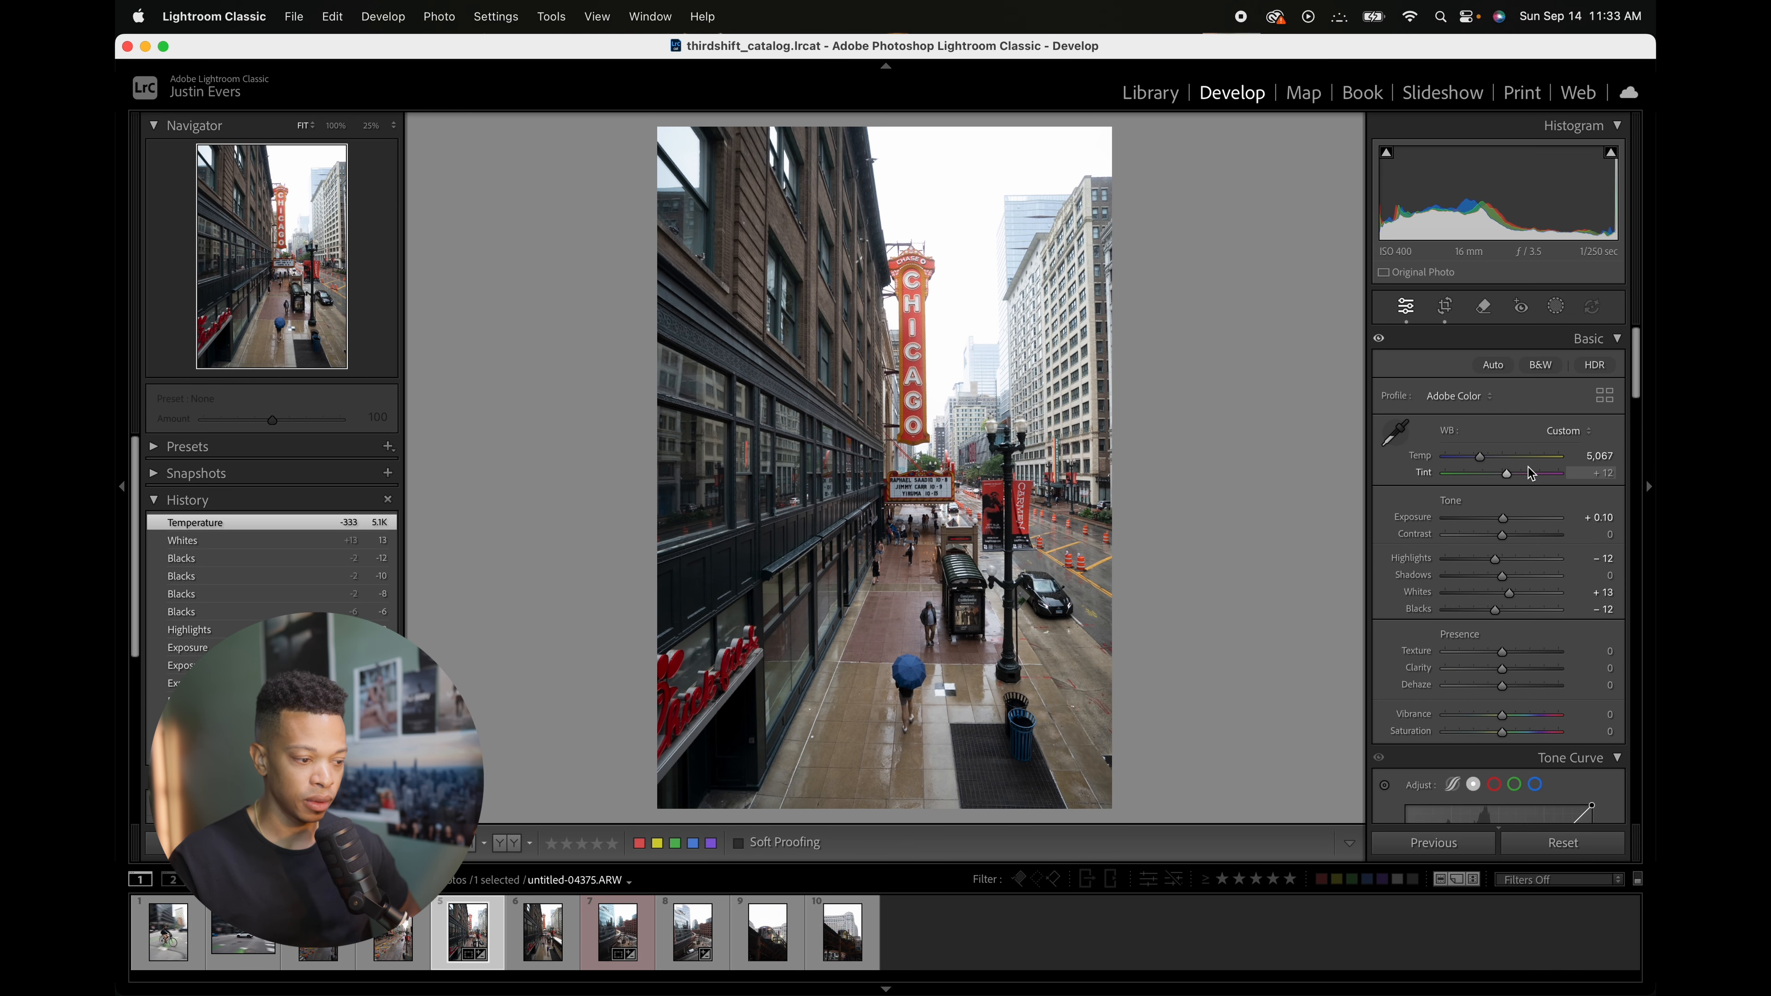
Step: Unlock the aspect ratio and tighten the crop rectangle at the top-left corner and top edge
{"action": "left_click", "coordinate": [1453, 319]}
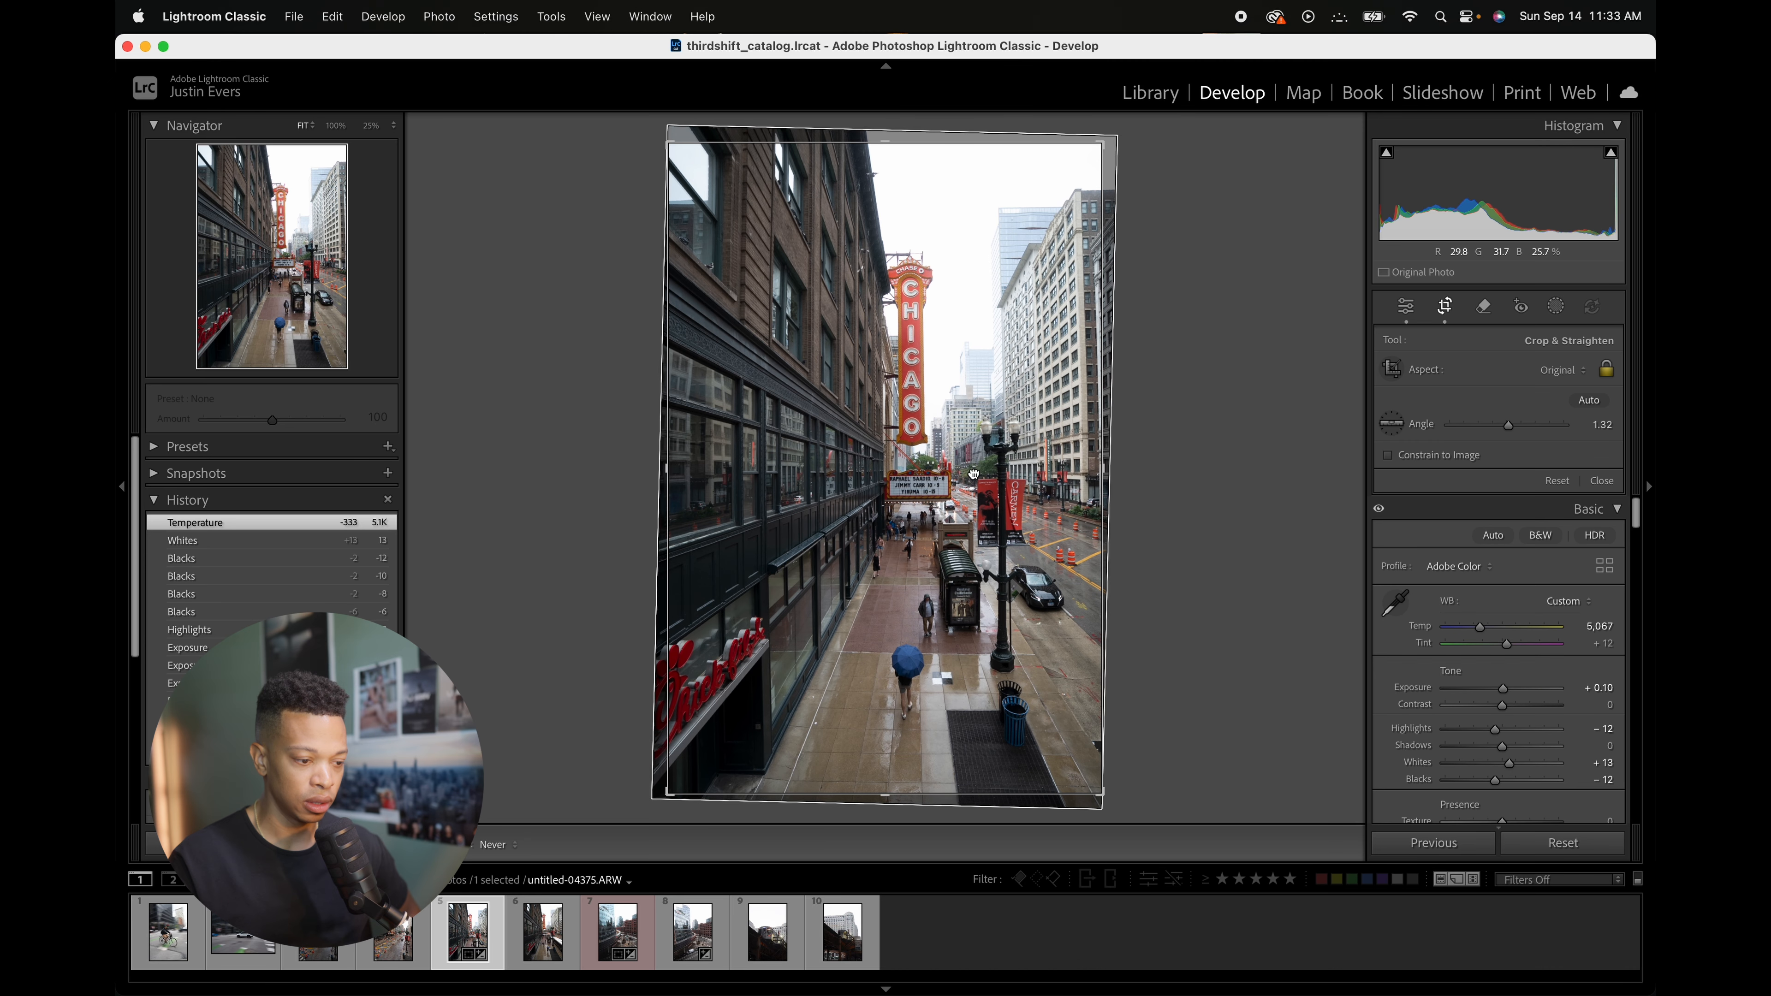
{"action": "left_click", "coordinate": [951, 469]}
{"action": "left_click_drag", "start_coordinate": [668, 144], "coordinate": [670, 148]}
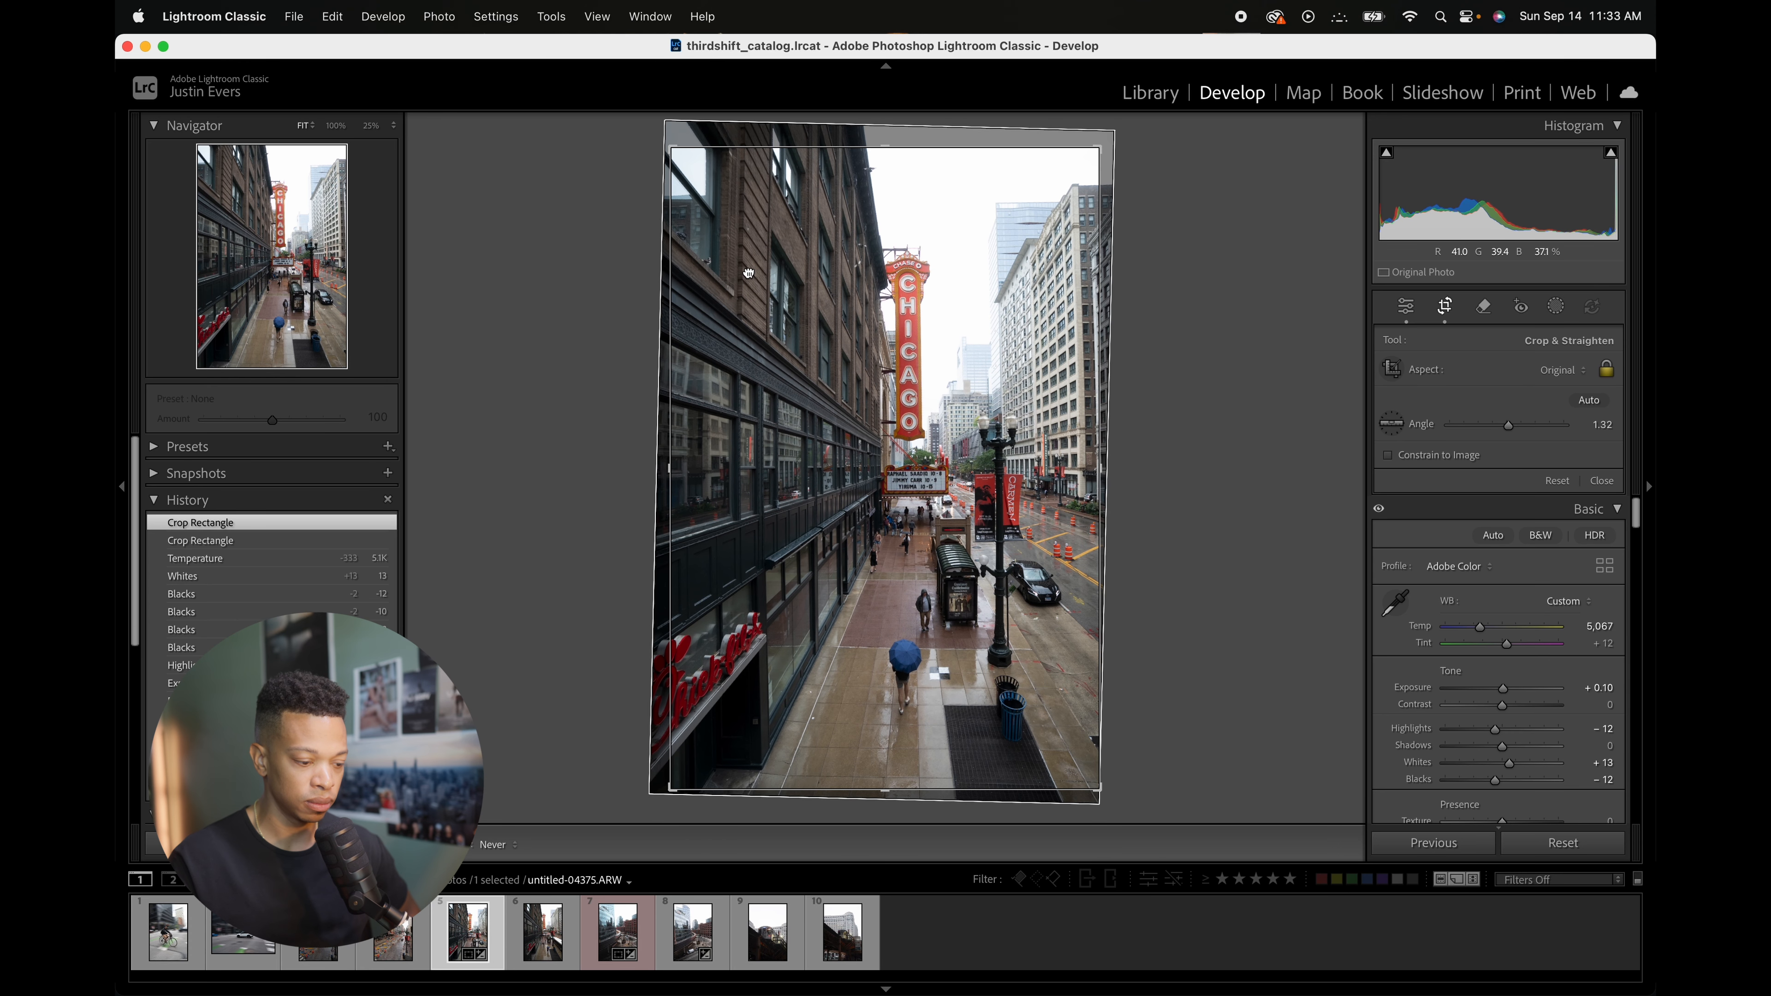
{"action": "left_click", "coordinate": [1605, 370]}
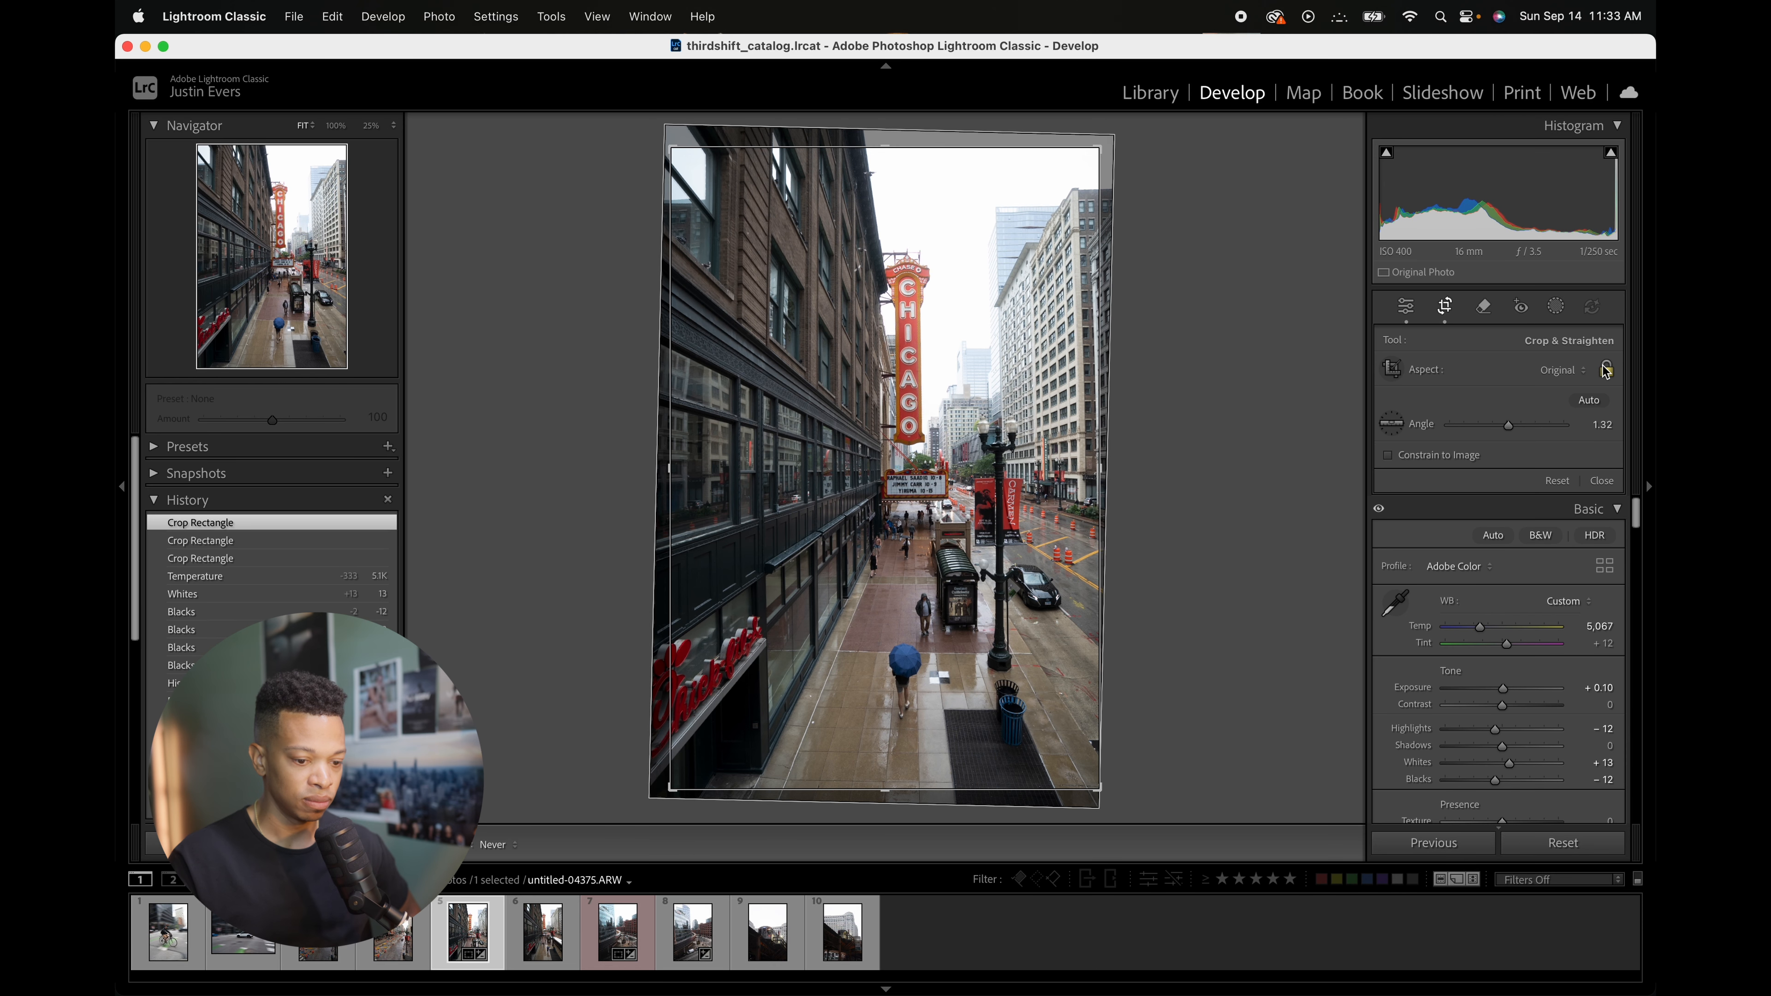
{"action": "left_click_drag", "start_coordinate": [957, 159], "coordinate": [959, 145]}
{"action": "left_click", "coordinate": [1443, 312]}
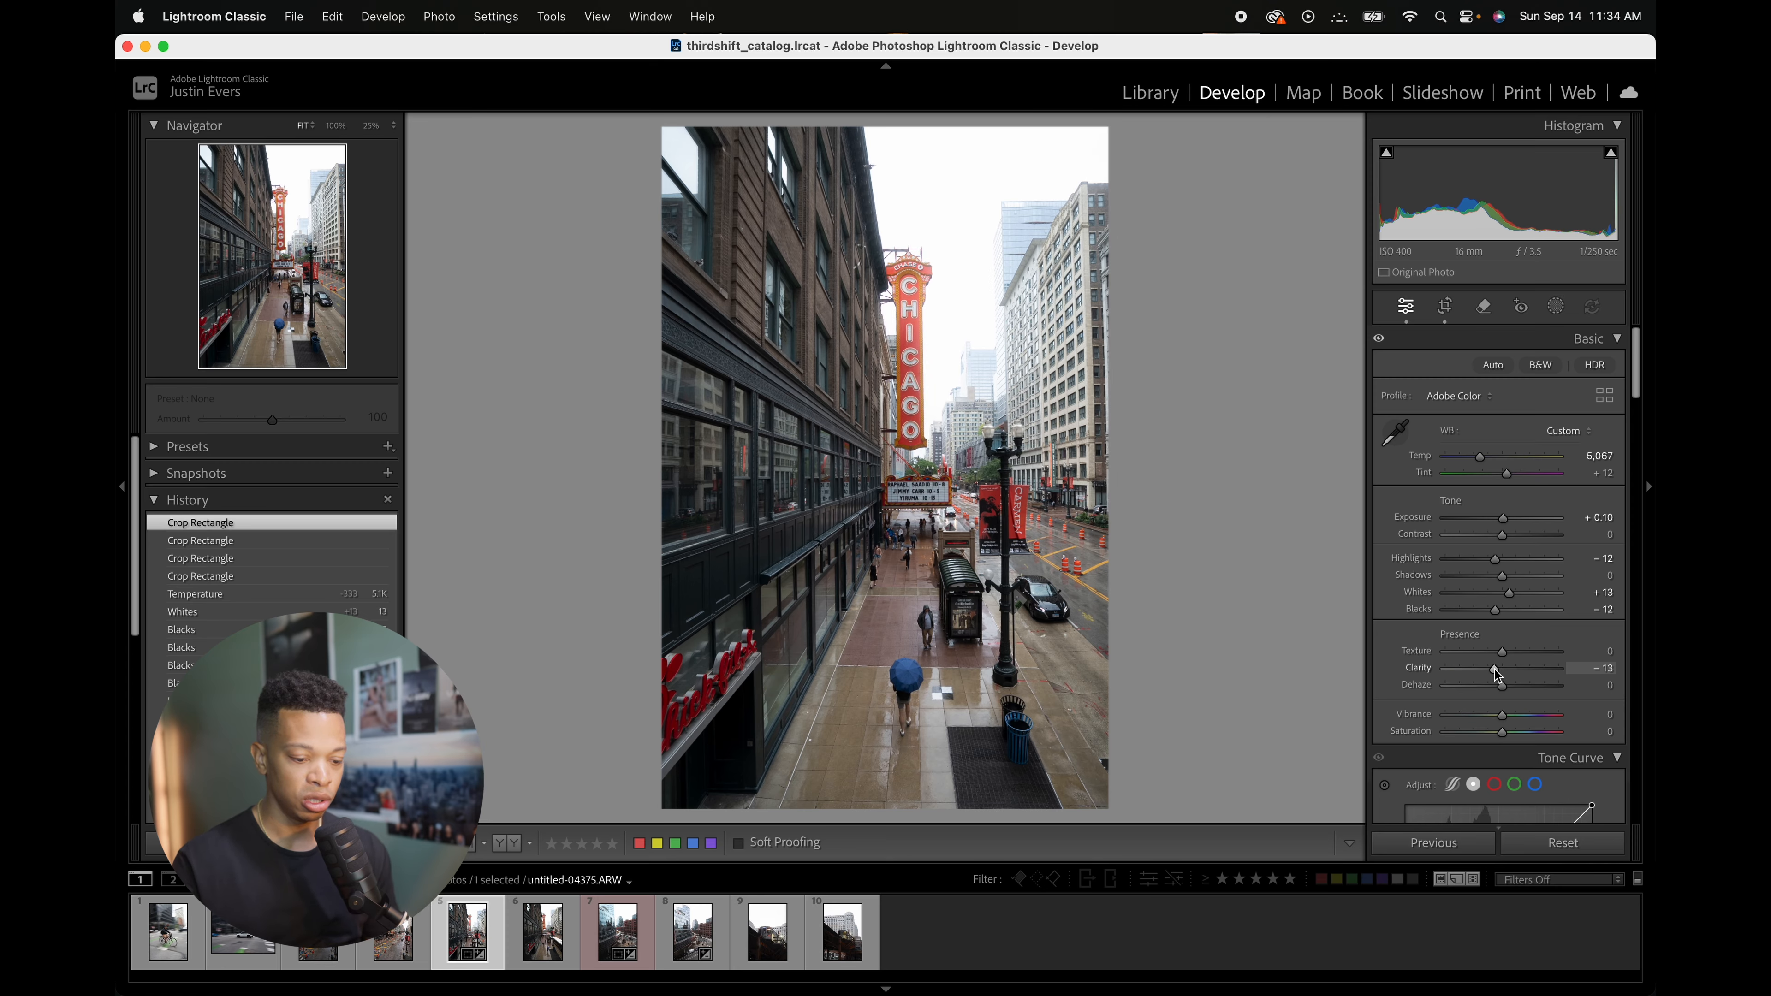
Step: Set Clarity to -13
{"action": "left_click_drag", "start_coordinate": [1498, 676], "coordinate": [1497, 674]}
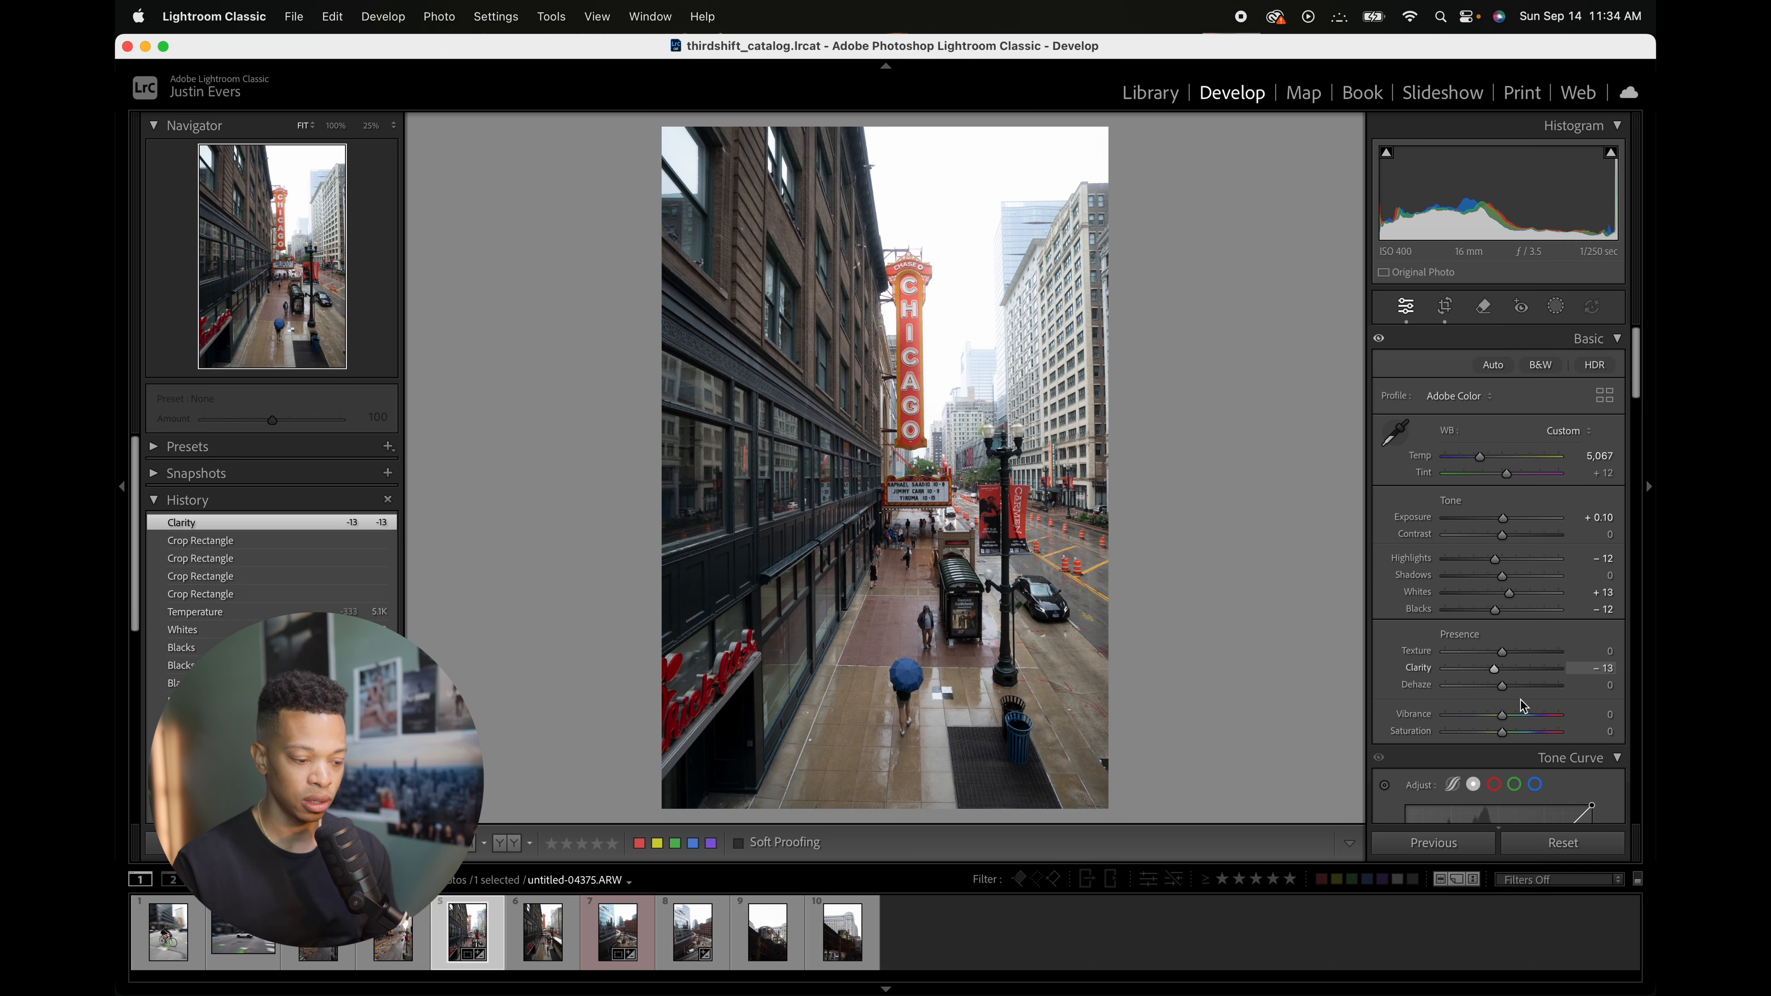
{"action": "key", "text": "F1"}
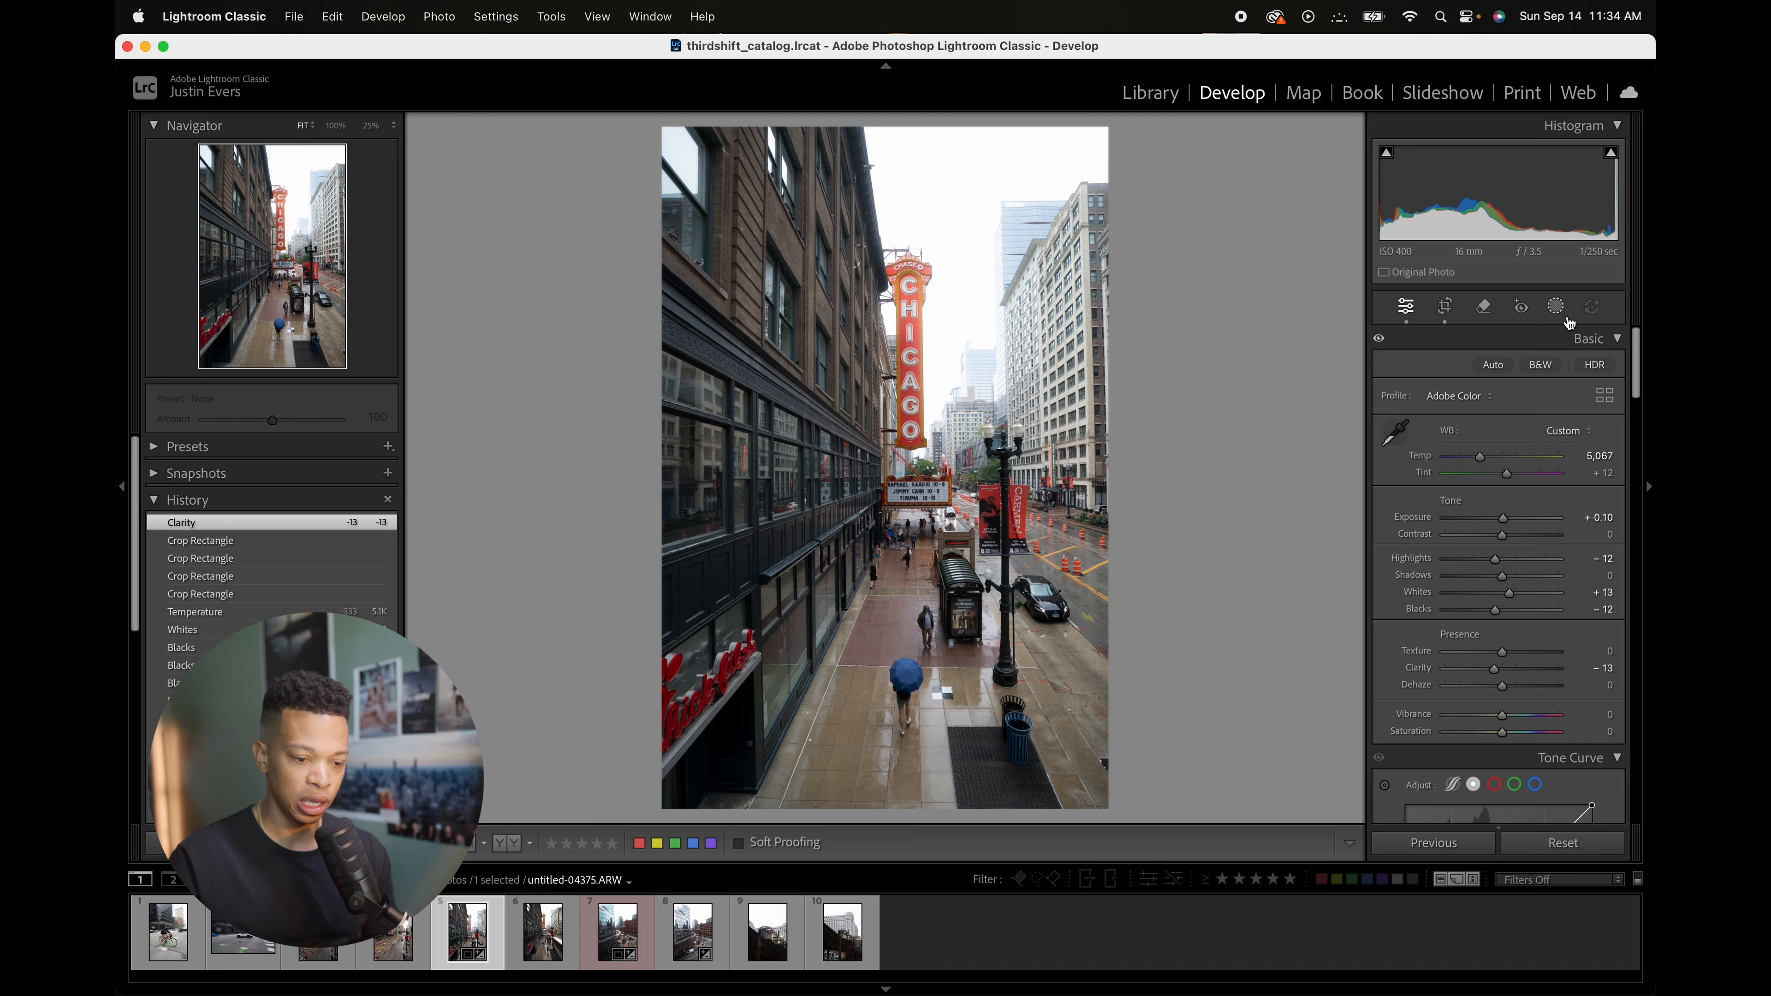
Step: Add a radial gradient mask and move its center up toward the top of the photo
{"action": "left_click", "coordinate": [1554, 307]}
{"action": "left_click", "coordinate": [1490, 543]}
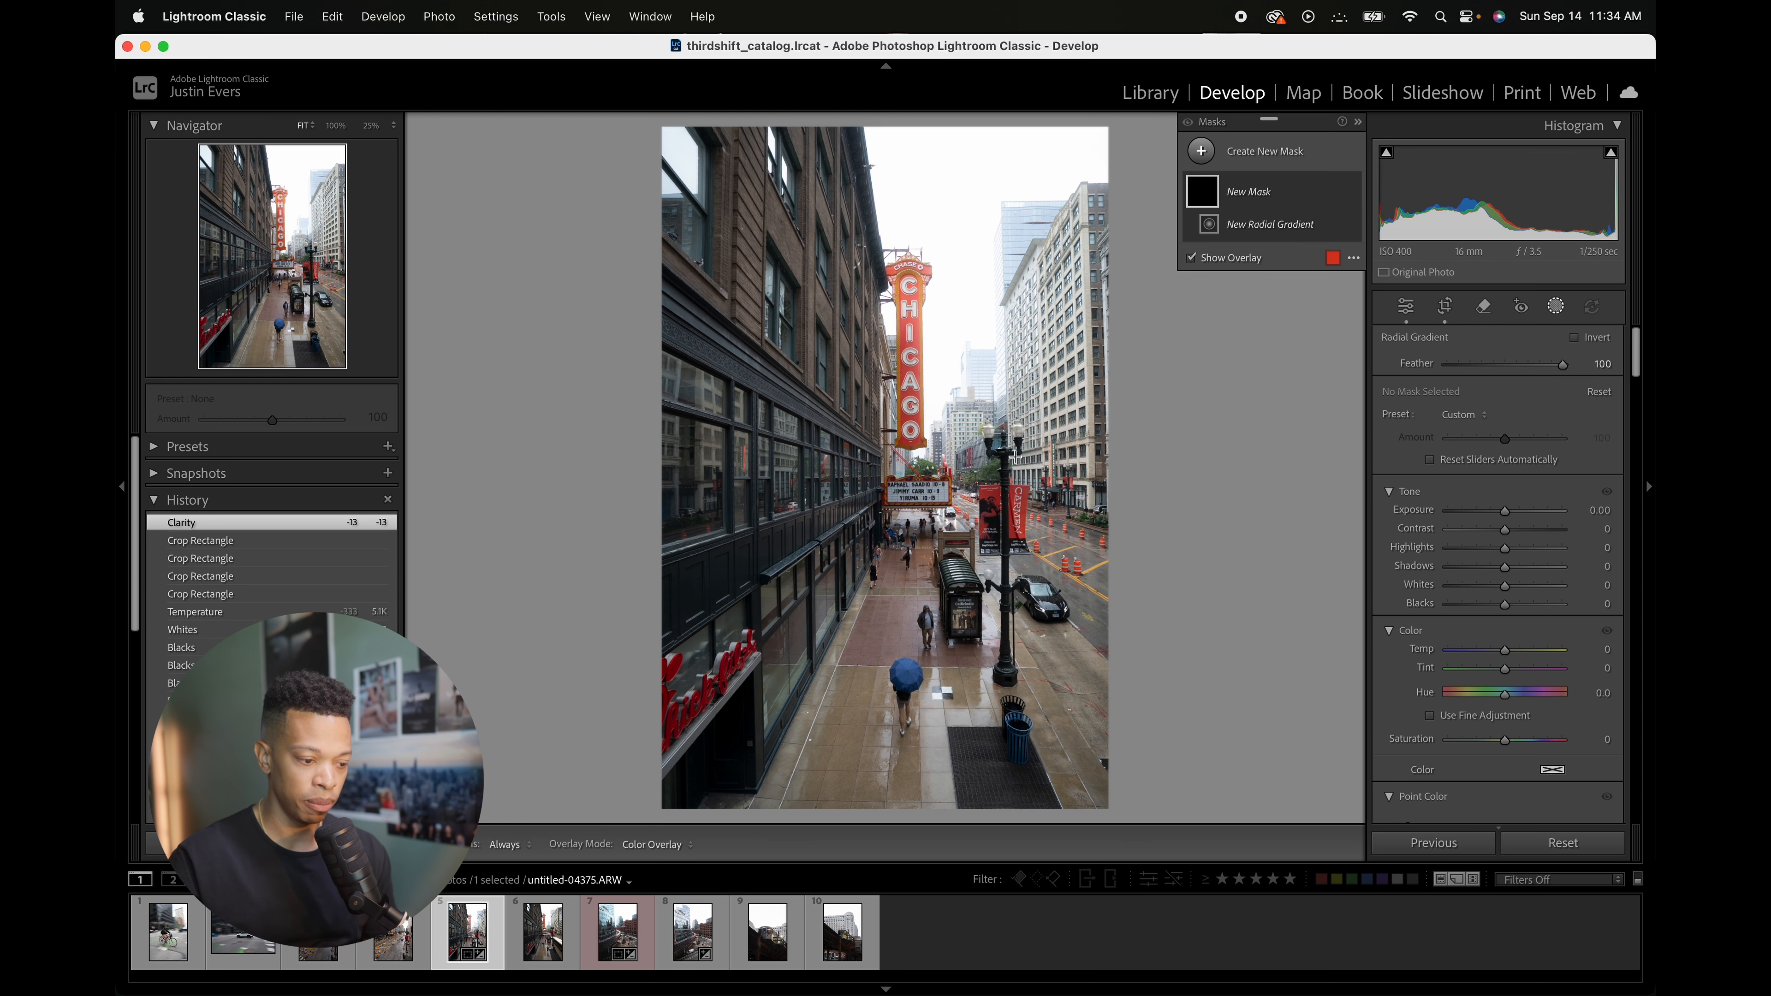
{"action": "left_click_drag", "start_coordinate": [961, 479], "coordinate": [598, 126]}
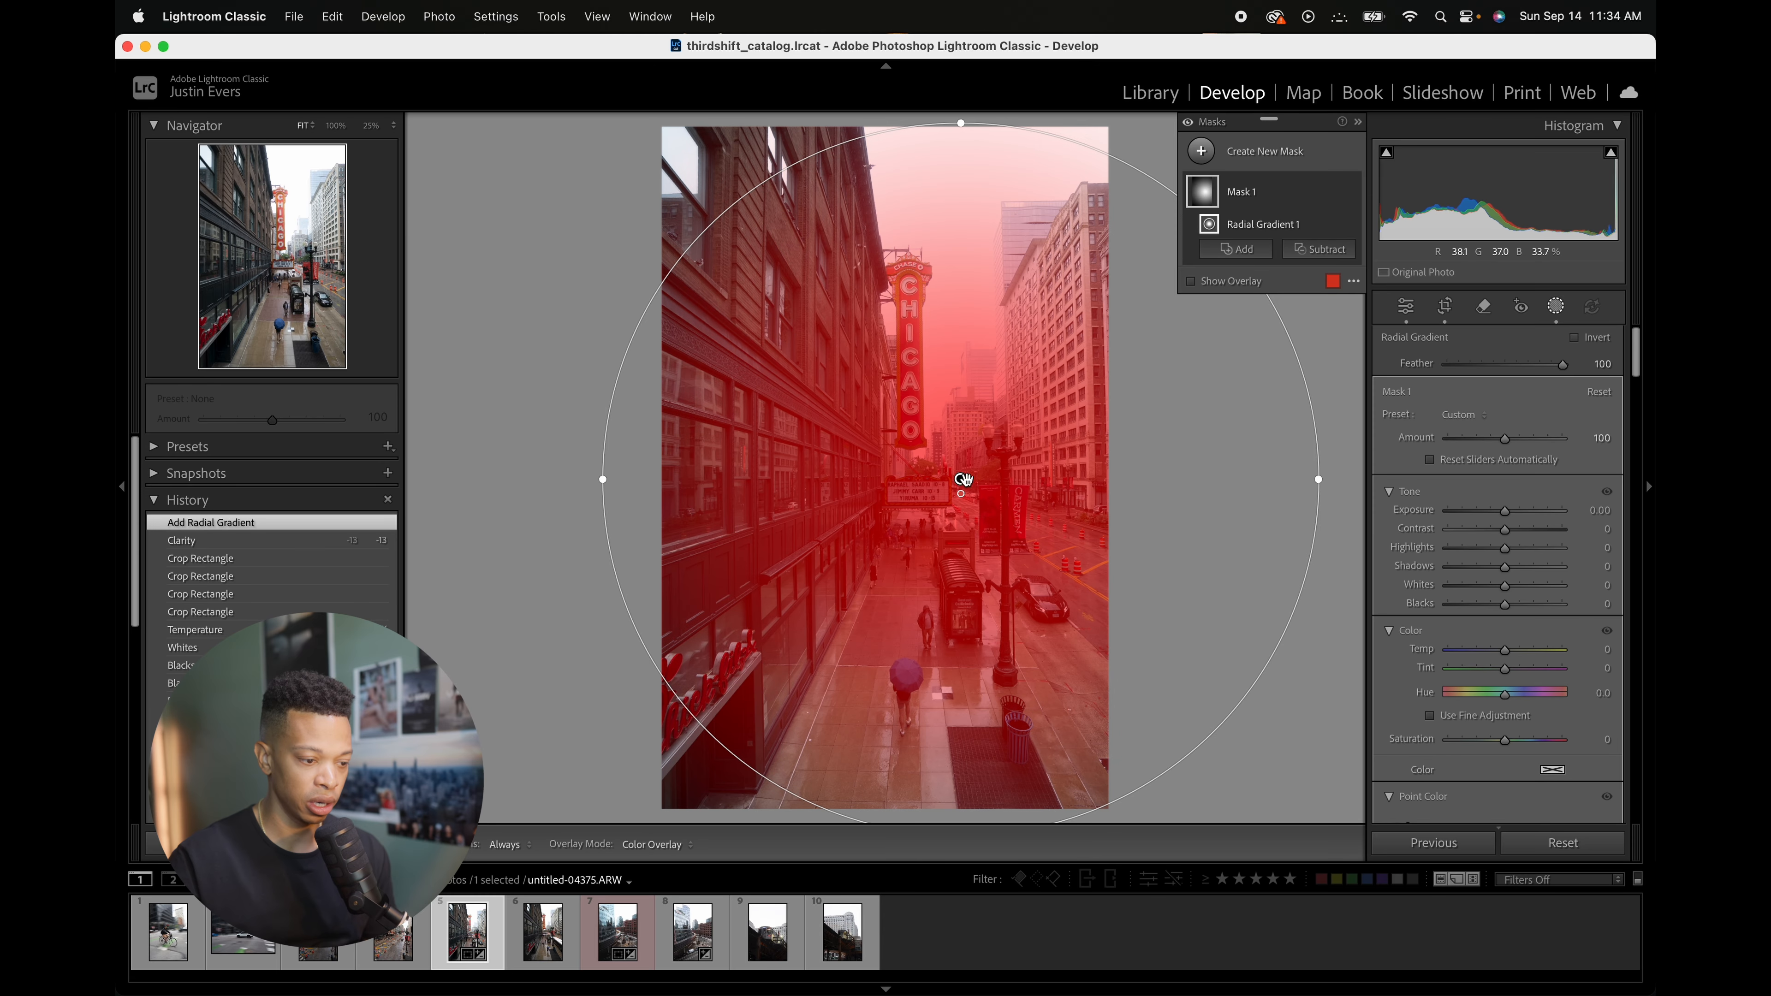
{"action": "left_click_drag", "start_coordinate": [964, 482], "coordinate": [1012, 151]}
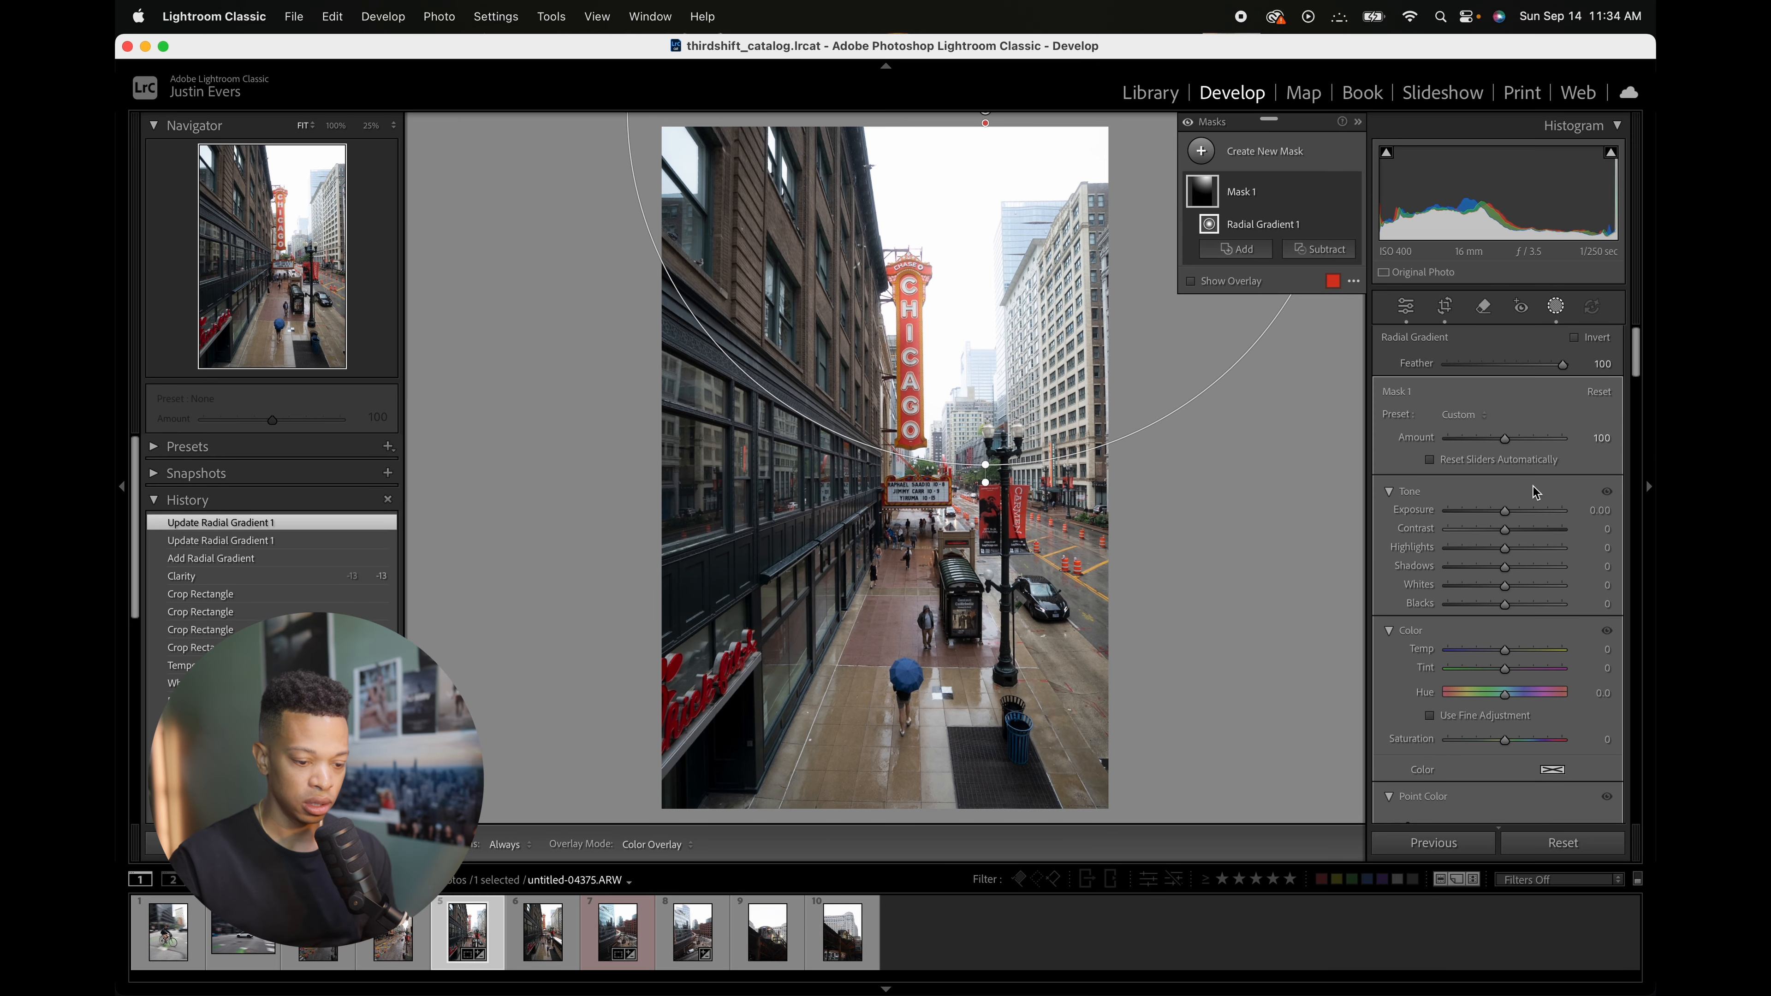
Step: Raise the radial mask's Exposure to 0.15
{"action": "left_click_drag", "start_coordinate": [1507, 513], "coordinate": [1509, 514]}
{"action": "left_click", "coordinate": [1555, 306]}
Step: Reopen the radial gradient mask and lower its Dehaze slightly
{"action": "scroll", "coordinate": [1545, 470], "scroll_direction": "down", "scroll_amount": 10}
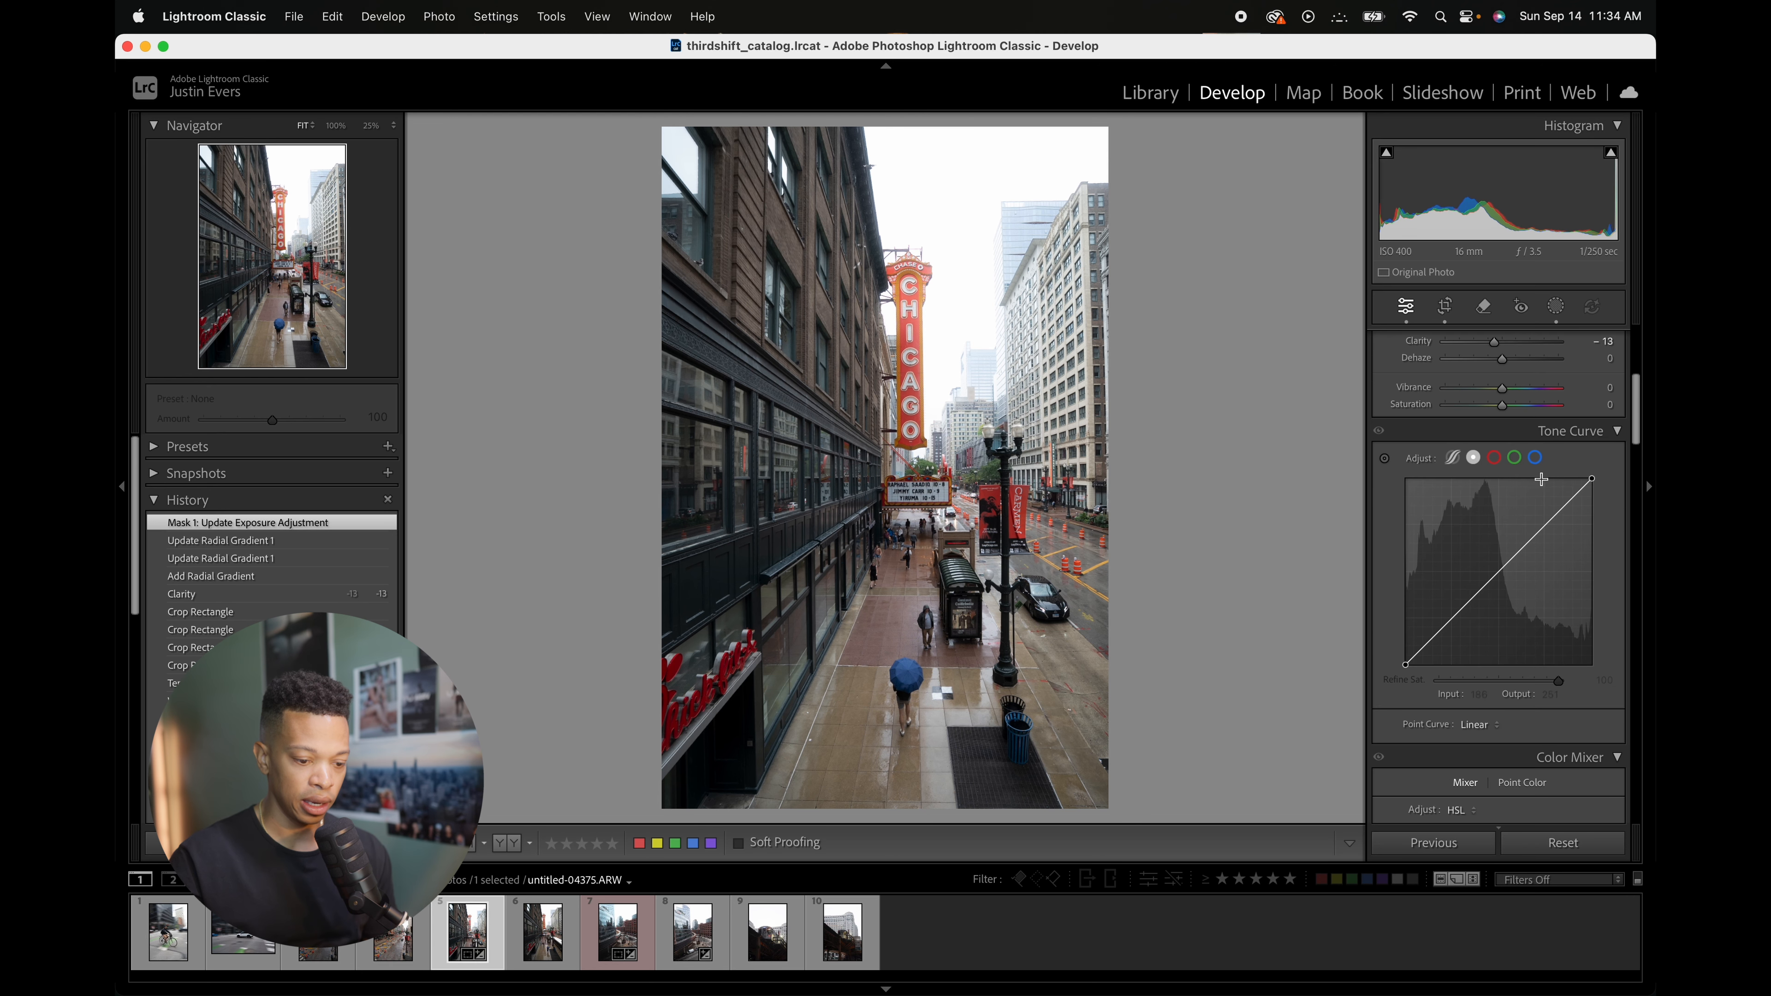
{"action": "scroll", "coordinate": [1542, 480], "scroll_direction": "down", "scroll_amount": 15}
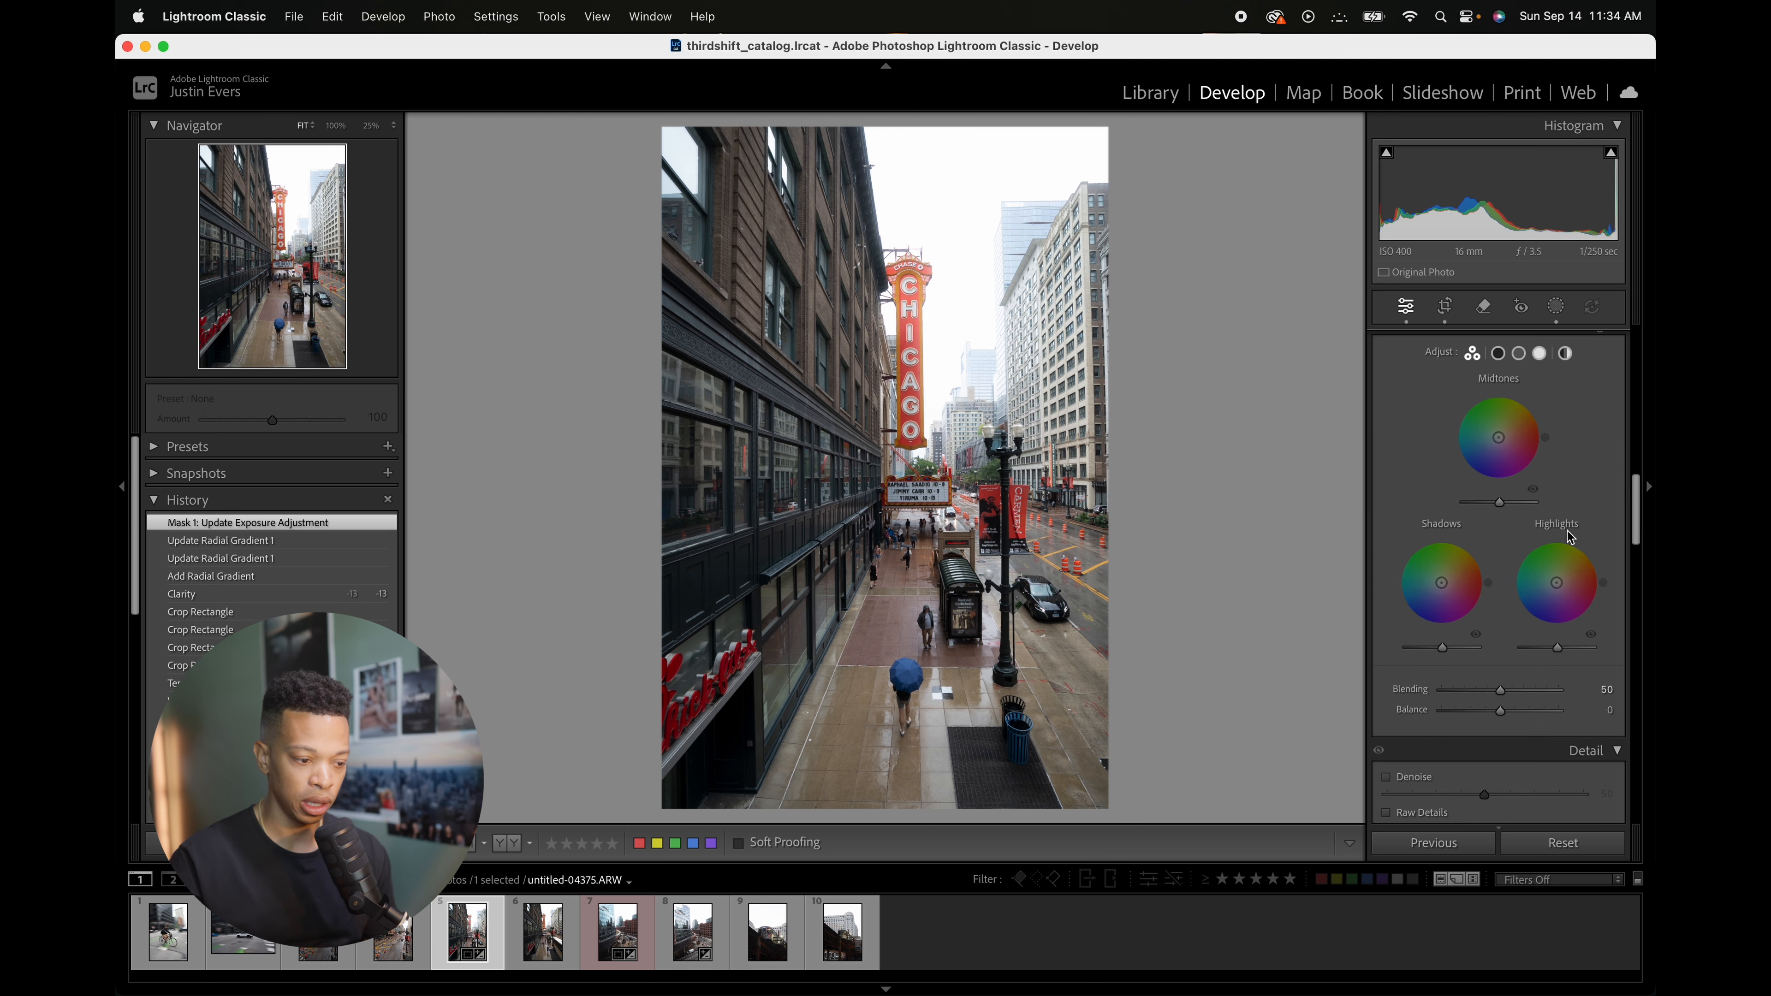
{"action": "left_click", "coordinate": [1555, 306]}
{"action": "left_click", "coordinate": [1289, 202]}
{"action": "scroll", "coordinate": [1590, 519], "scroll_direction": "down", "scroll_amount": 10}
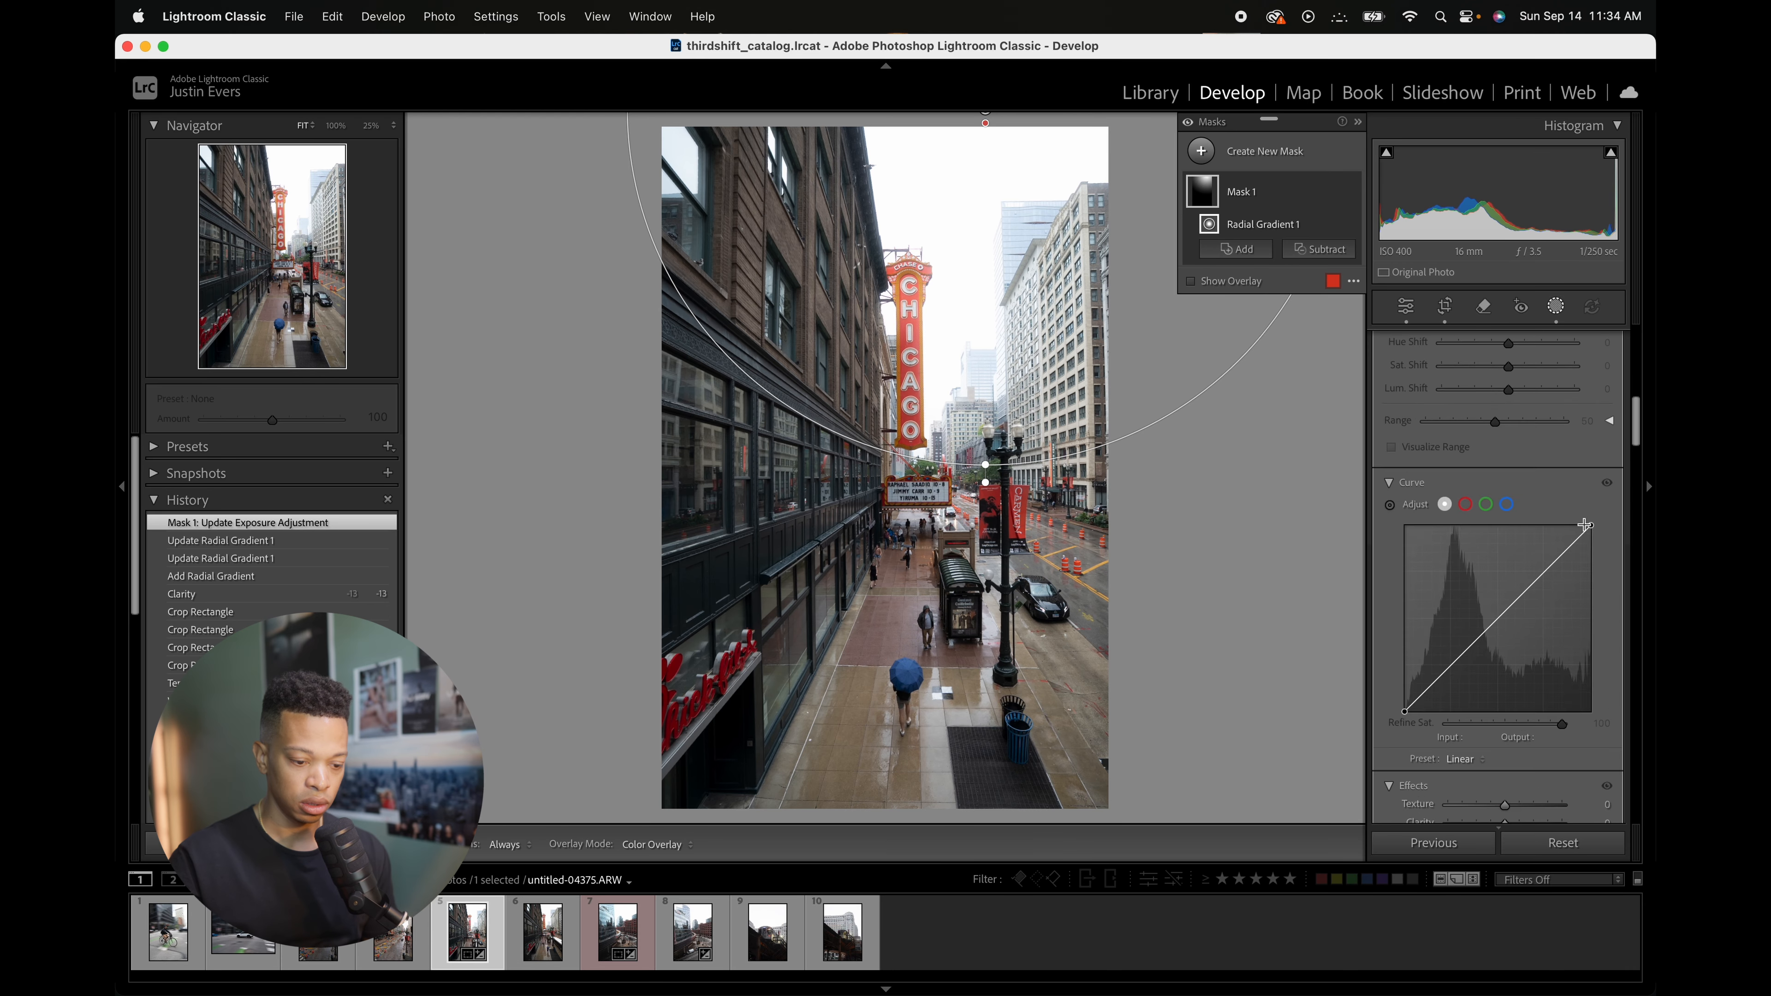
{"action": "left_click_drag", "start_coordinate": [1505, 627], "coordinate": [1495, 636]}
{"action": "left_click", "coordinate": [1555, 304]}
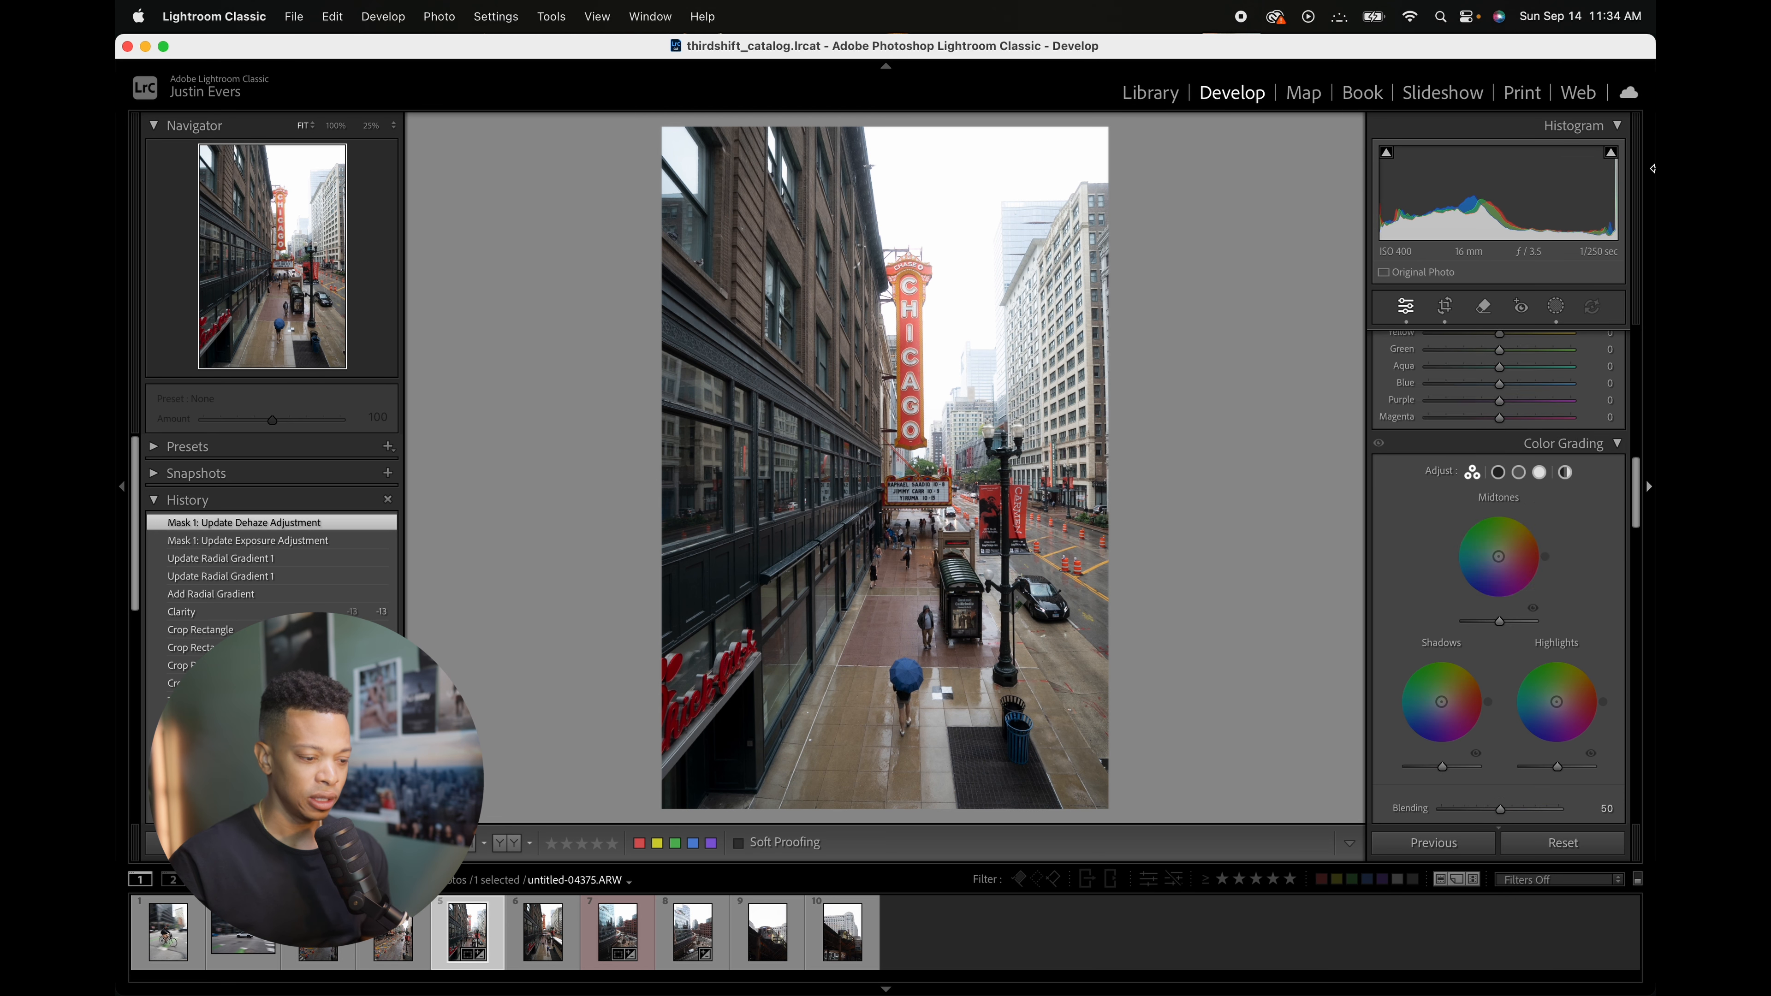
Step: Reselect the radial gradient mask and lower its Highlights slightly
{"action": "left_click", "coordinate": [1555, 305]}
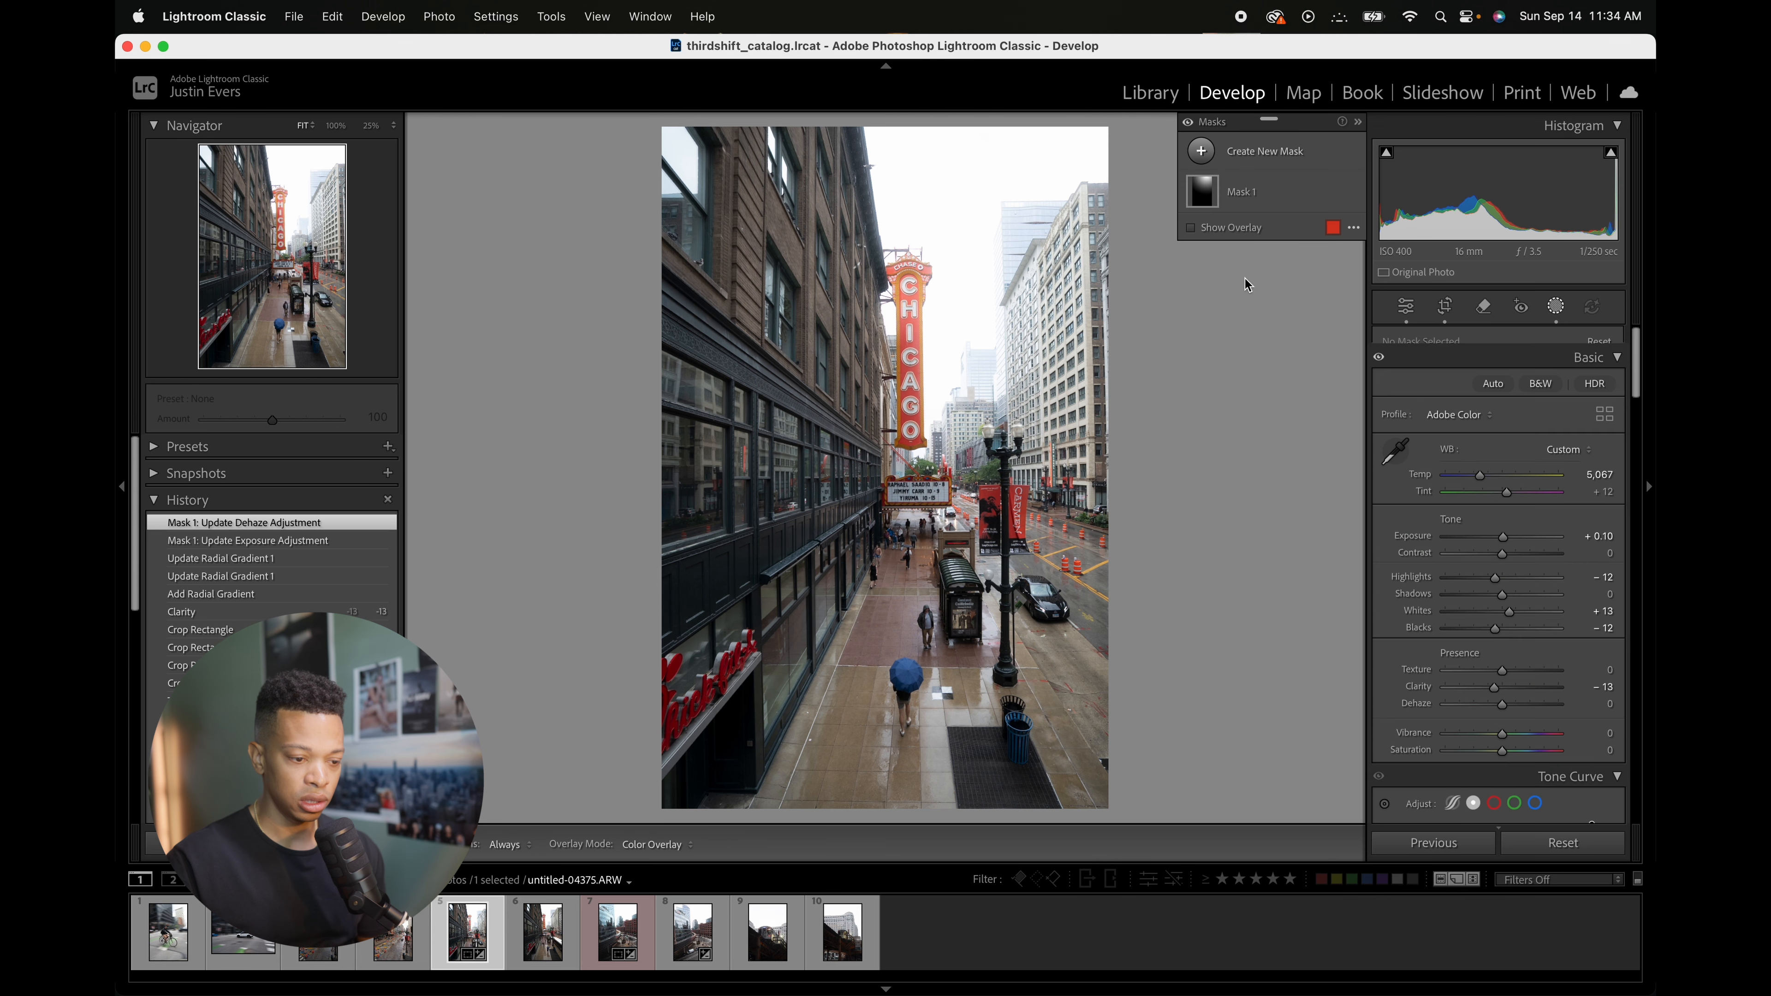
{"action": "left_click", "coordinate": [1265, 199]}
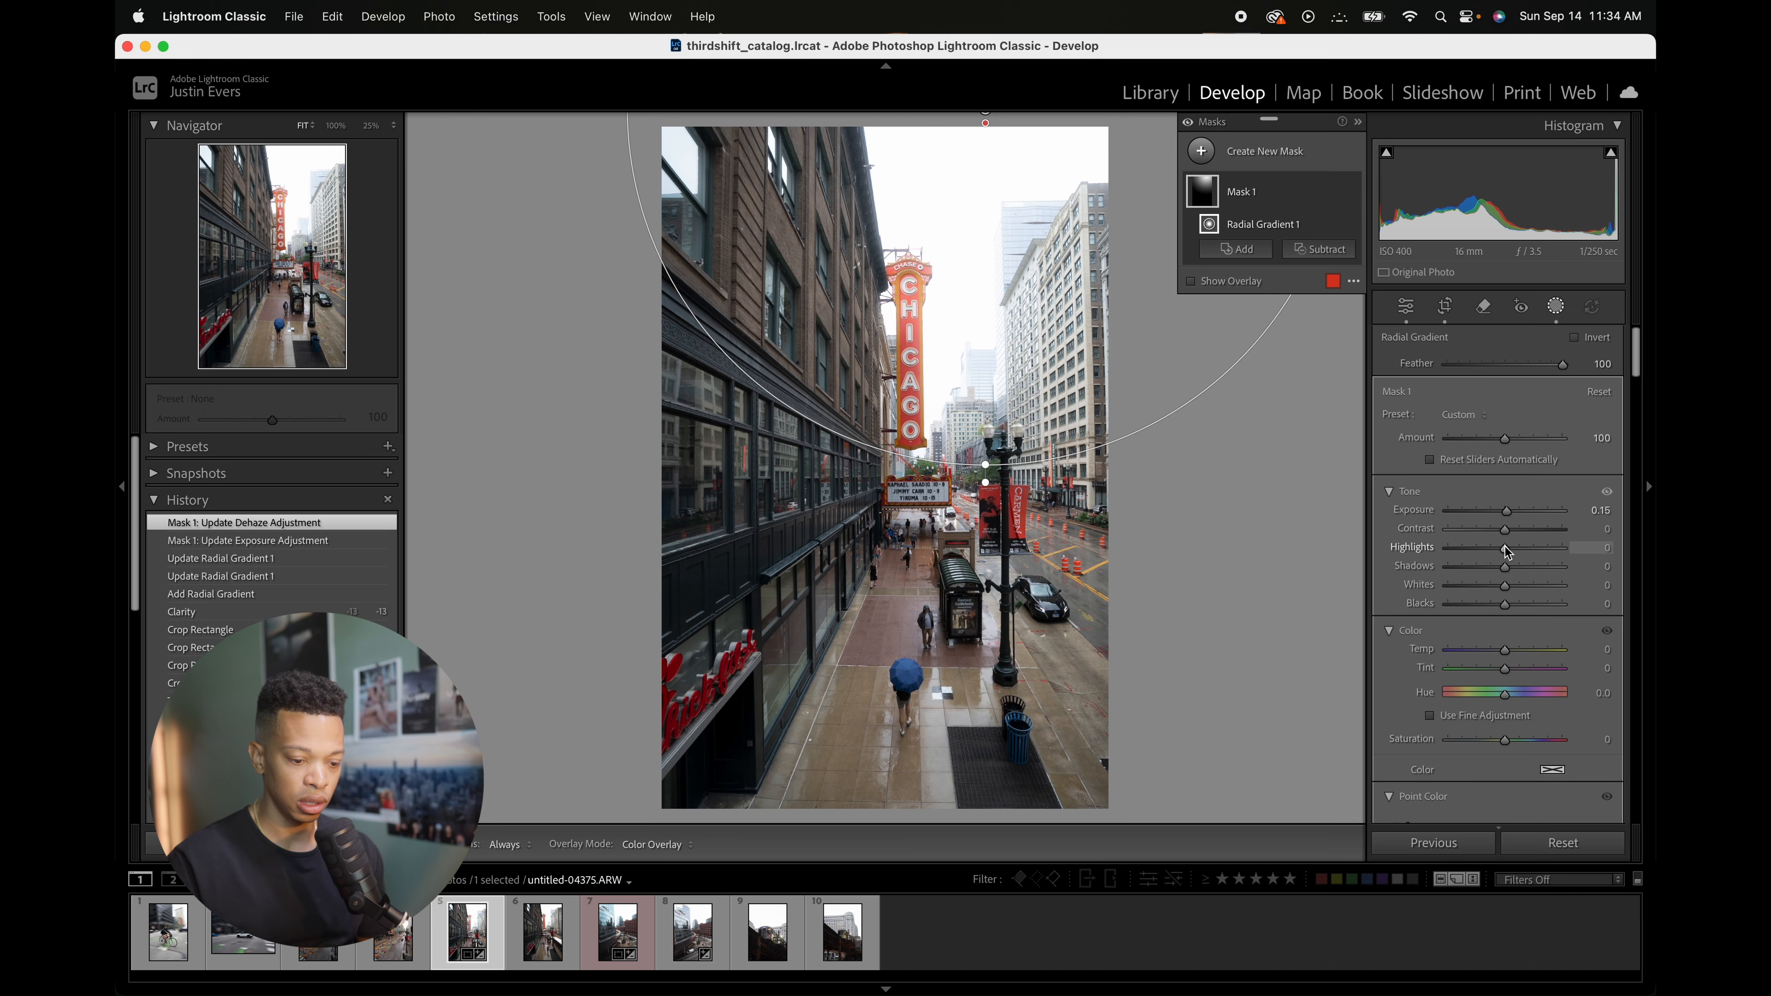
{"action": "left_click_drag", "start_coordinate": [1503, 550], "coordinate": [1499, 550]}
{"action": "left_click", "coordinate": [1555, 306]}
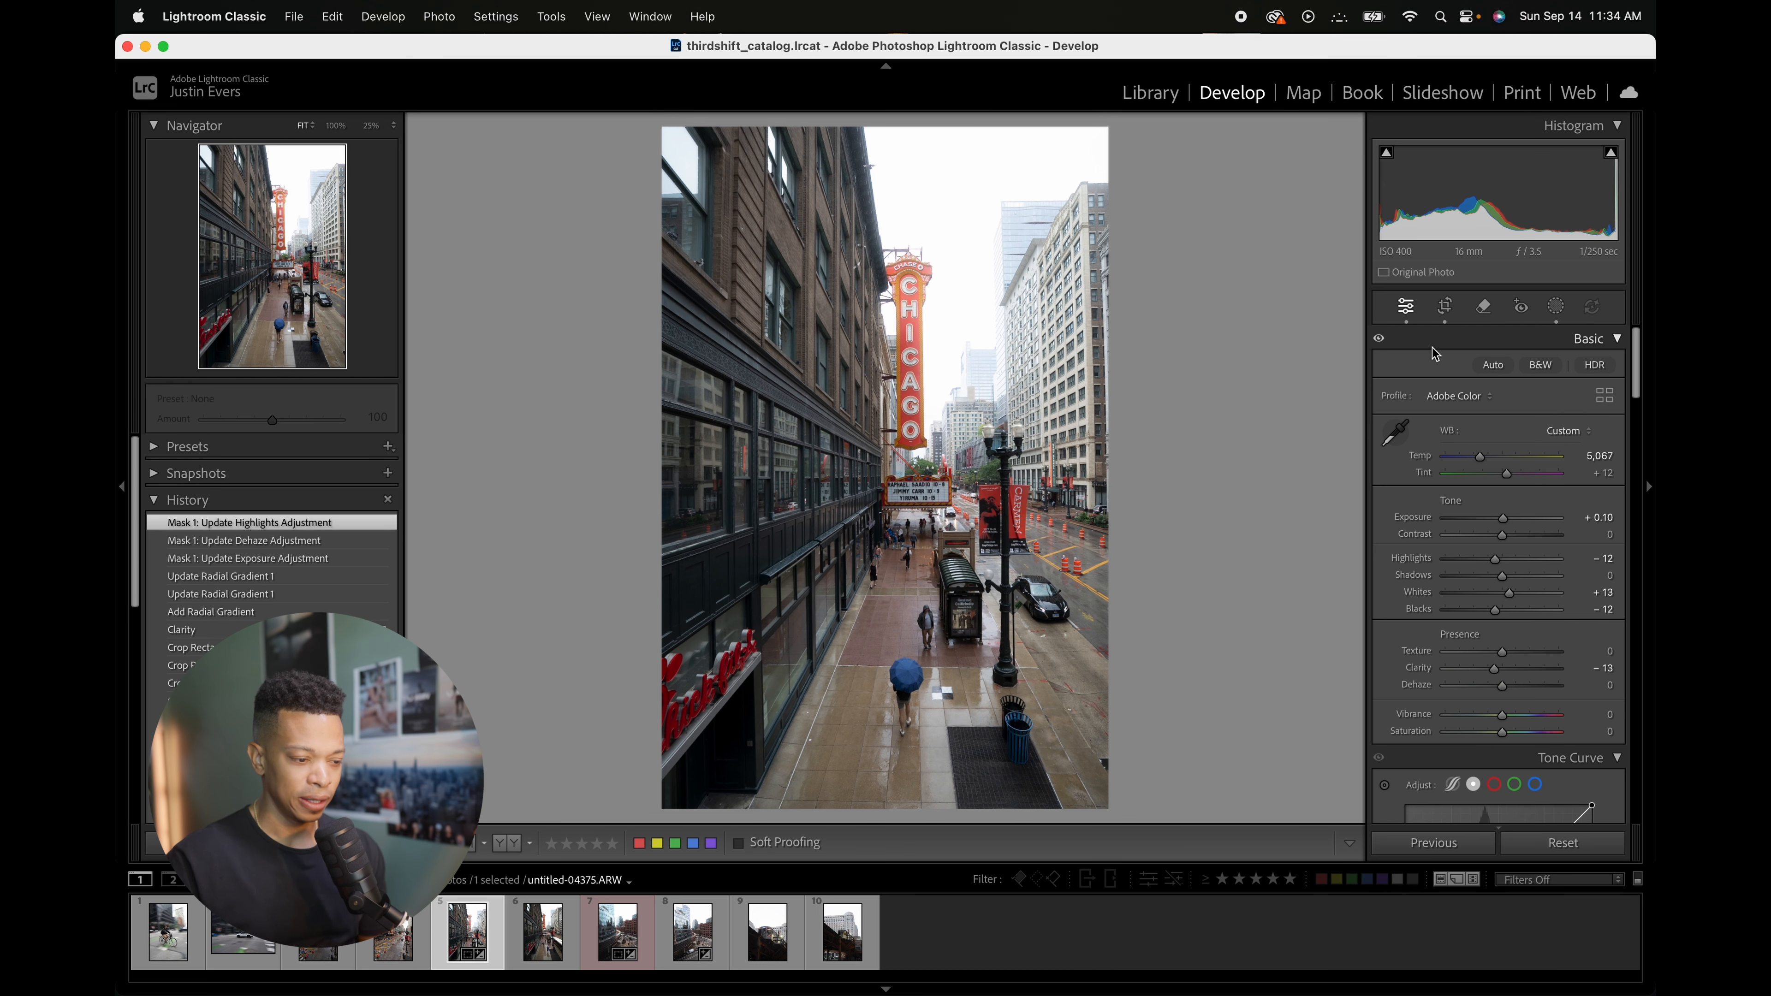
Step: Build a tone curve with shadow and midtone points and a highlight point at 209/218
{"action": "scroll", "coordinate": [1506, 593], "scroll_direction": "down", "scroll_amount": 6}
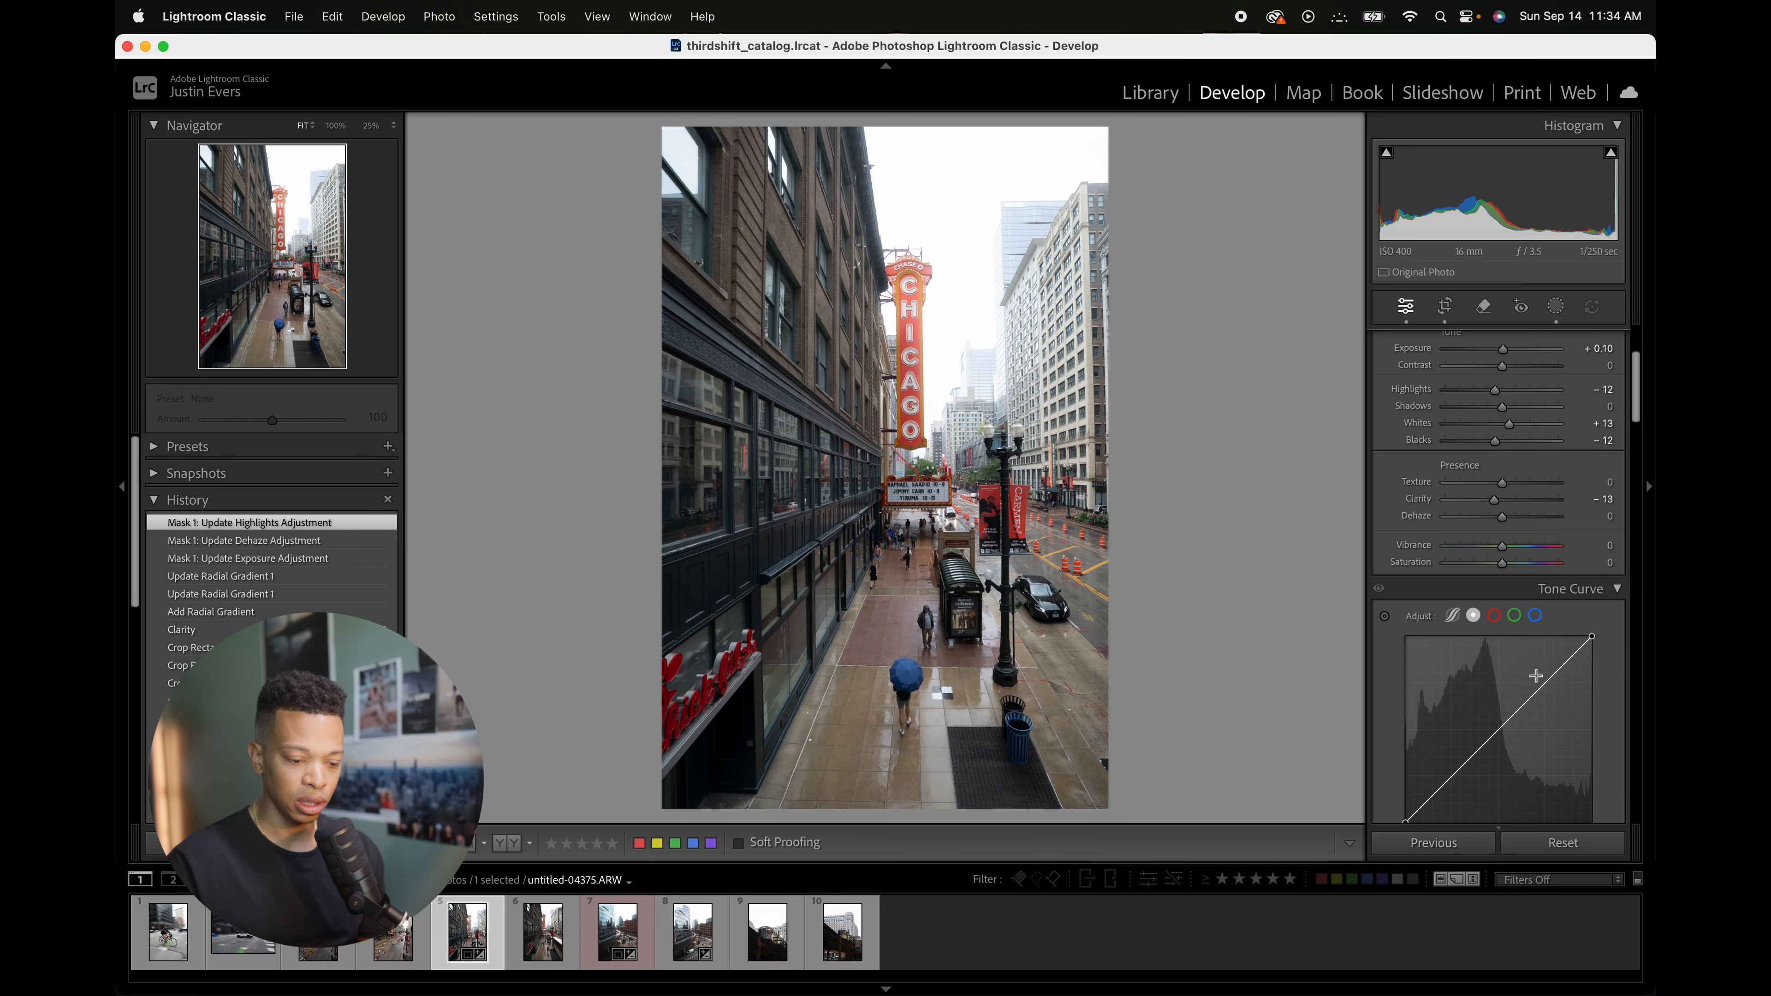
{"action": "scroll", "coordinate": [1467, 607], "scroll_direction": "down", "scroll_amount": 4}
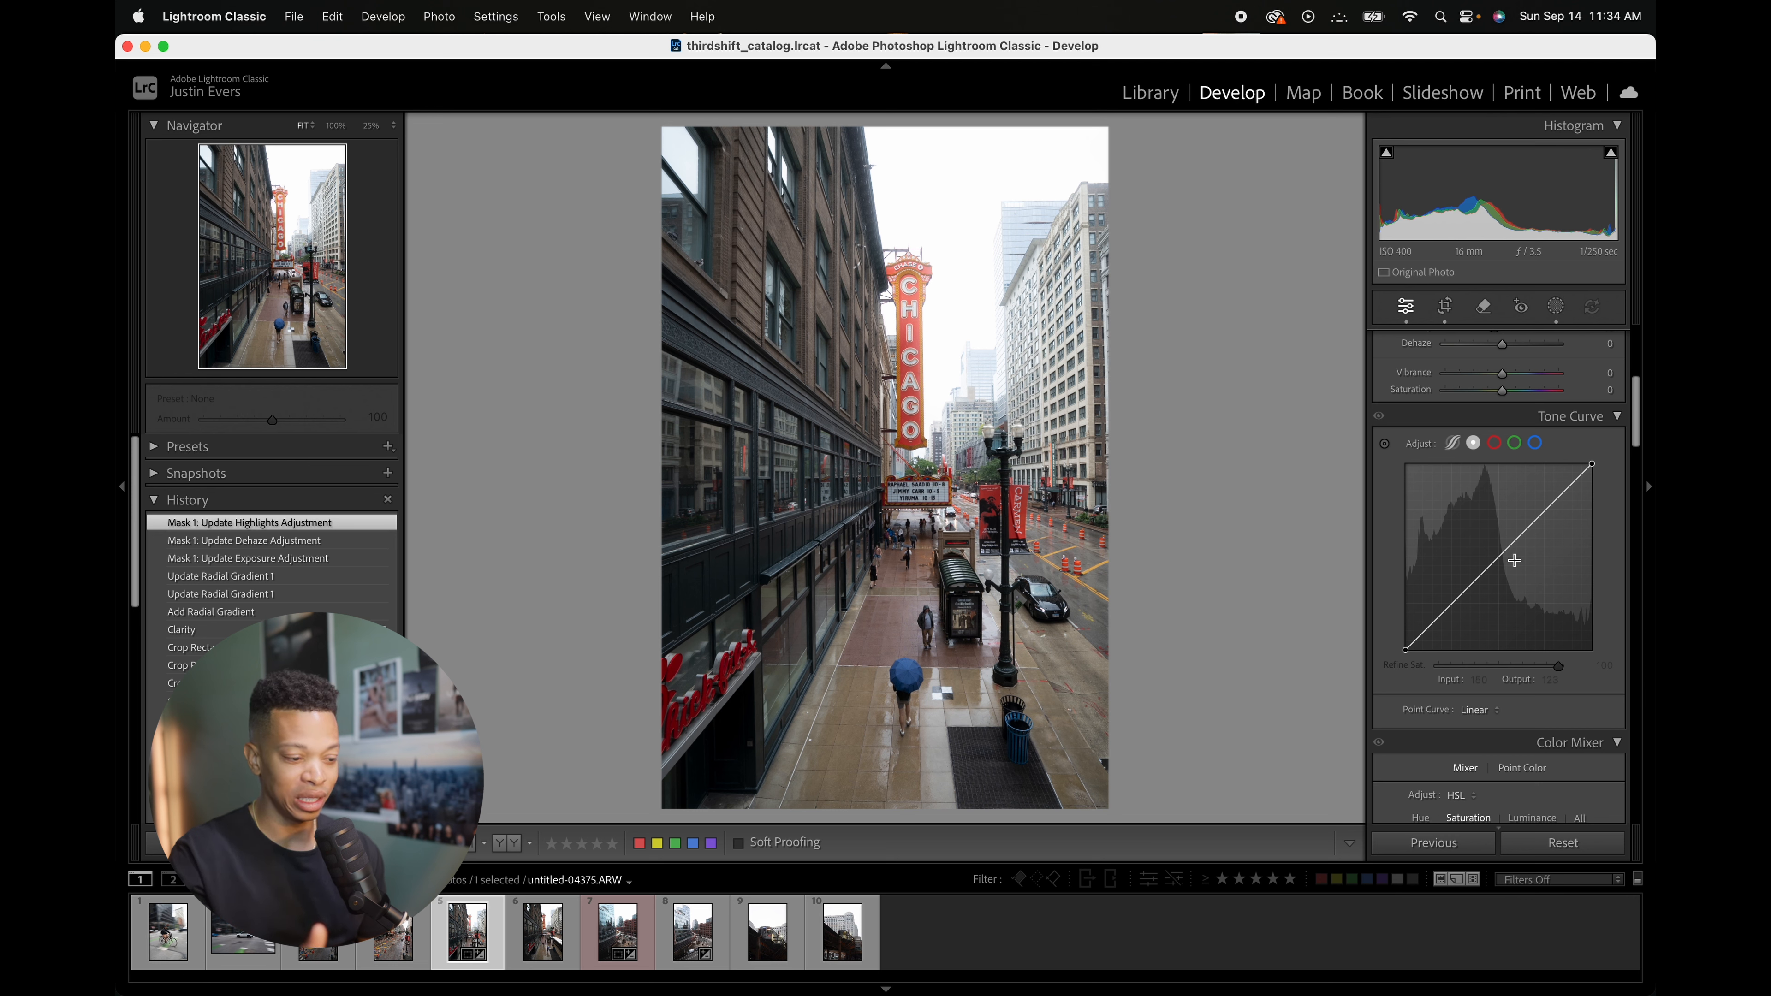
{"action": "left_click", "coordinate": [1445, 610]}
{"action": "left_click", "coordinate": [1499, 557]}
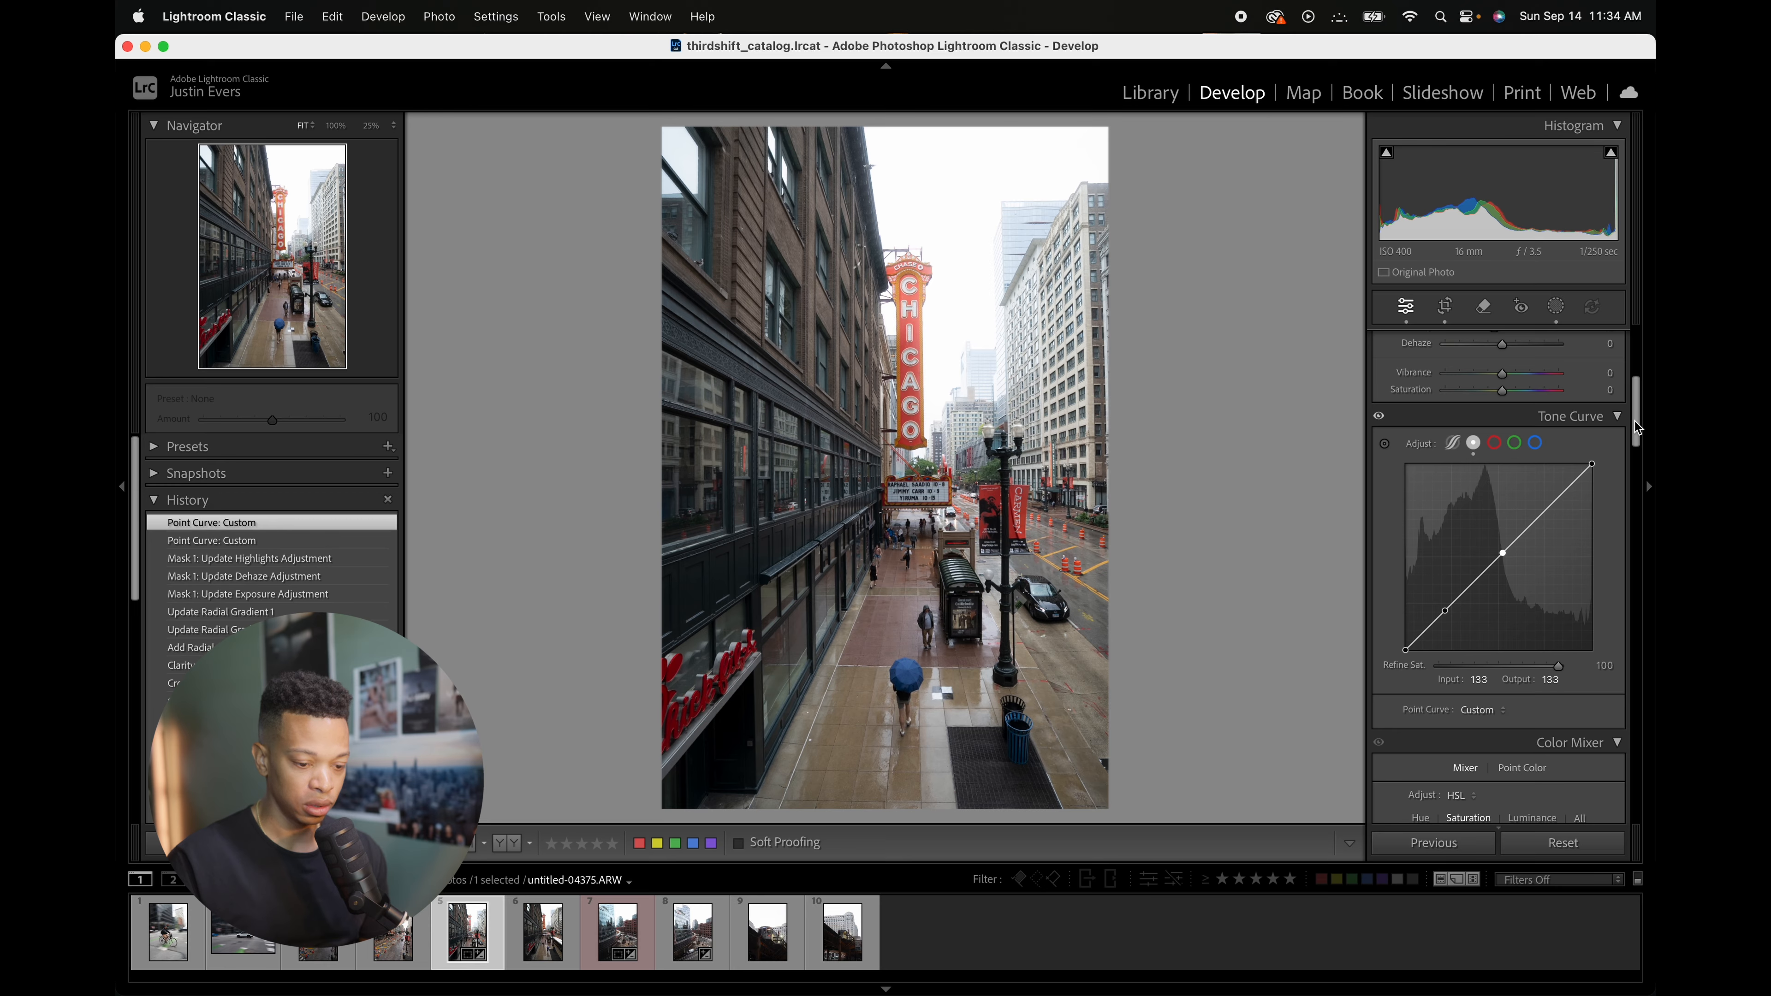
{"action": "left_click_drag", "start_coordinate": [1546, 512], "coordinate": [1558, 490]}
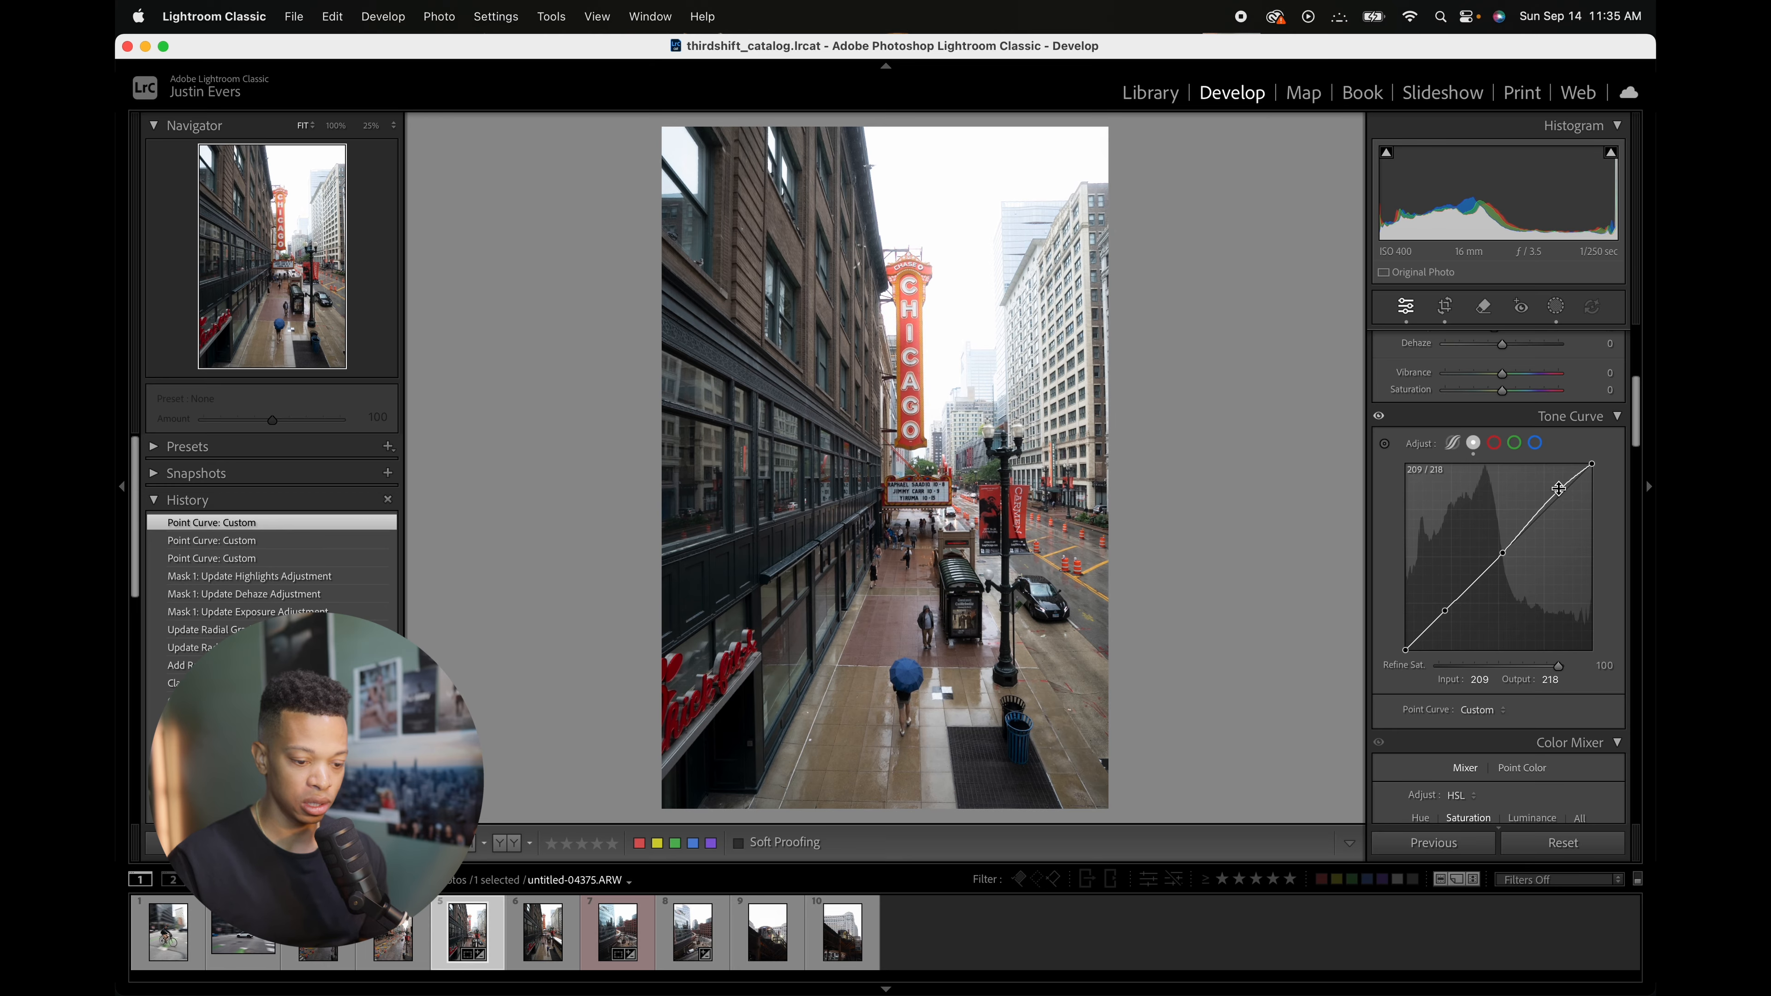
Step: Refine the tone curve by nudging the shadow point up and setting the highlight point to 209/217
{"action": "double_click", "coordinate": [1502, 553]}
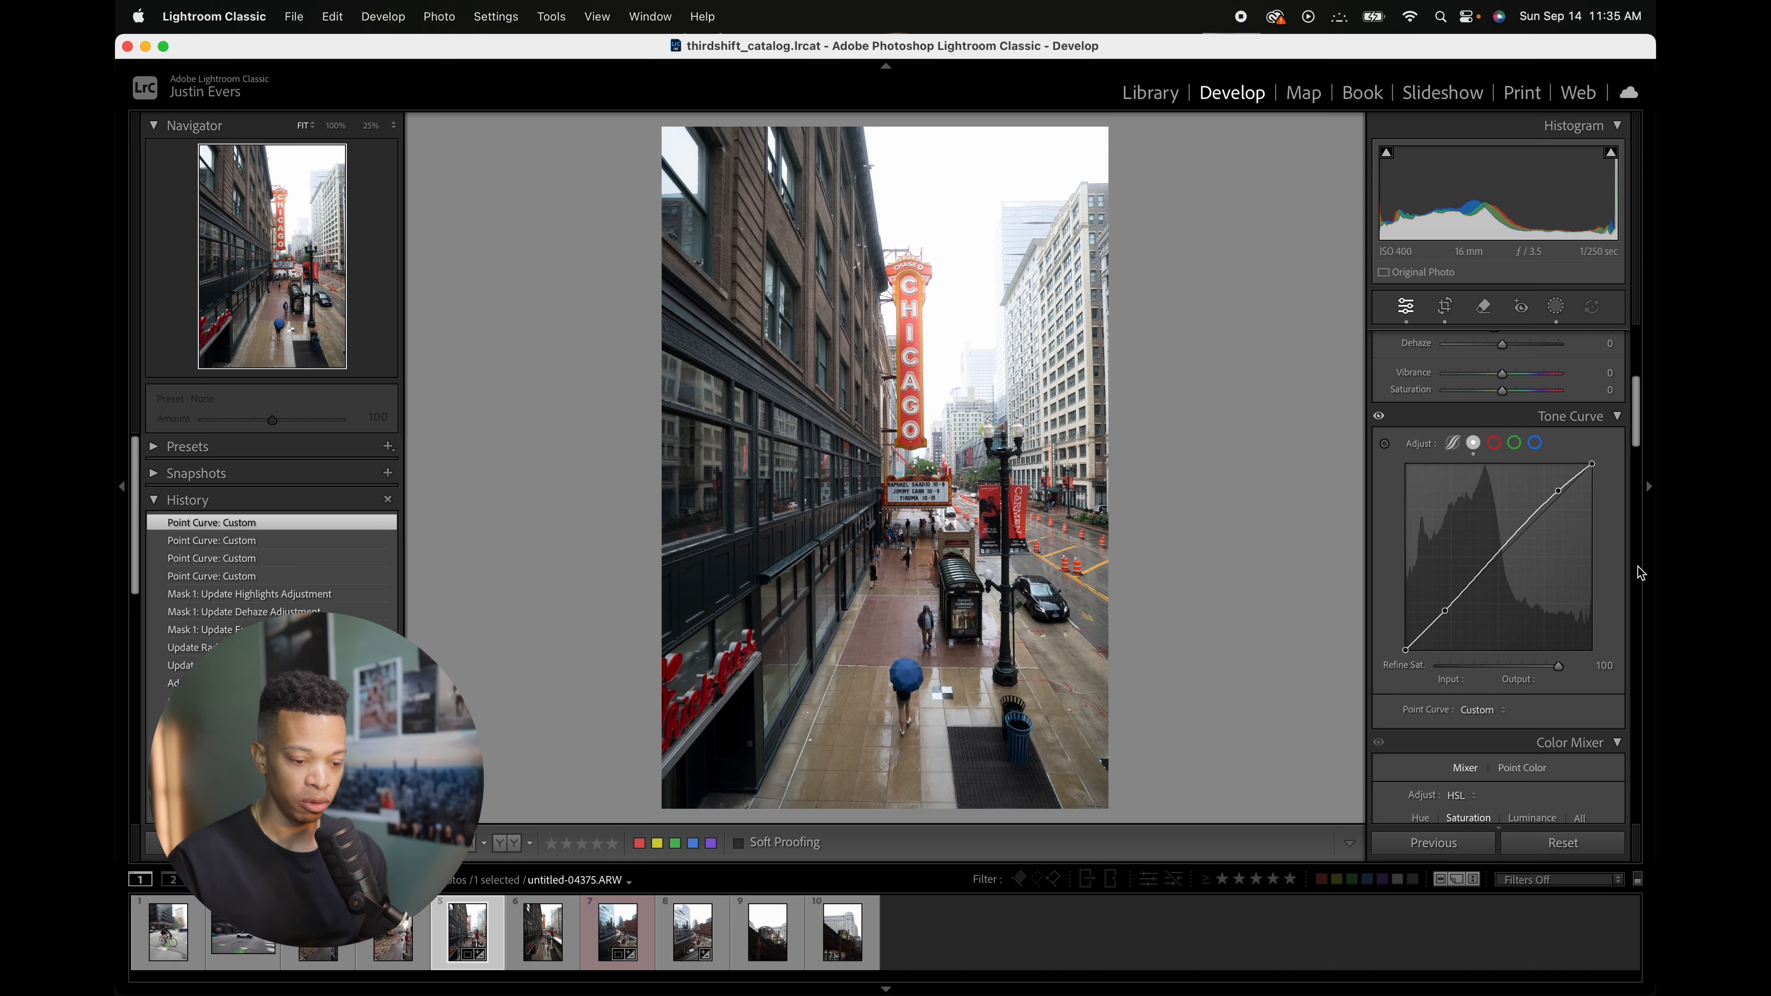
{"action": "left_click_drag", "start_coordinate": [1450, 611], "coordinate": [1459, 601]}
{"action": "left_click", "coordinate": [1502, 551]}
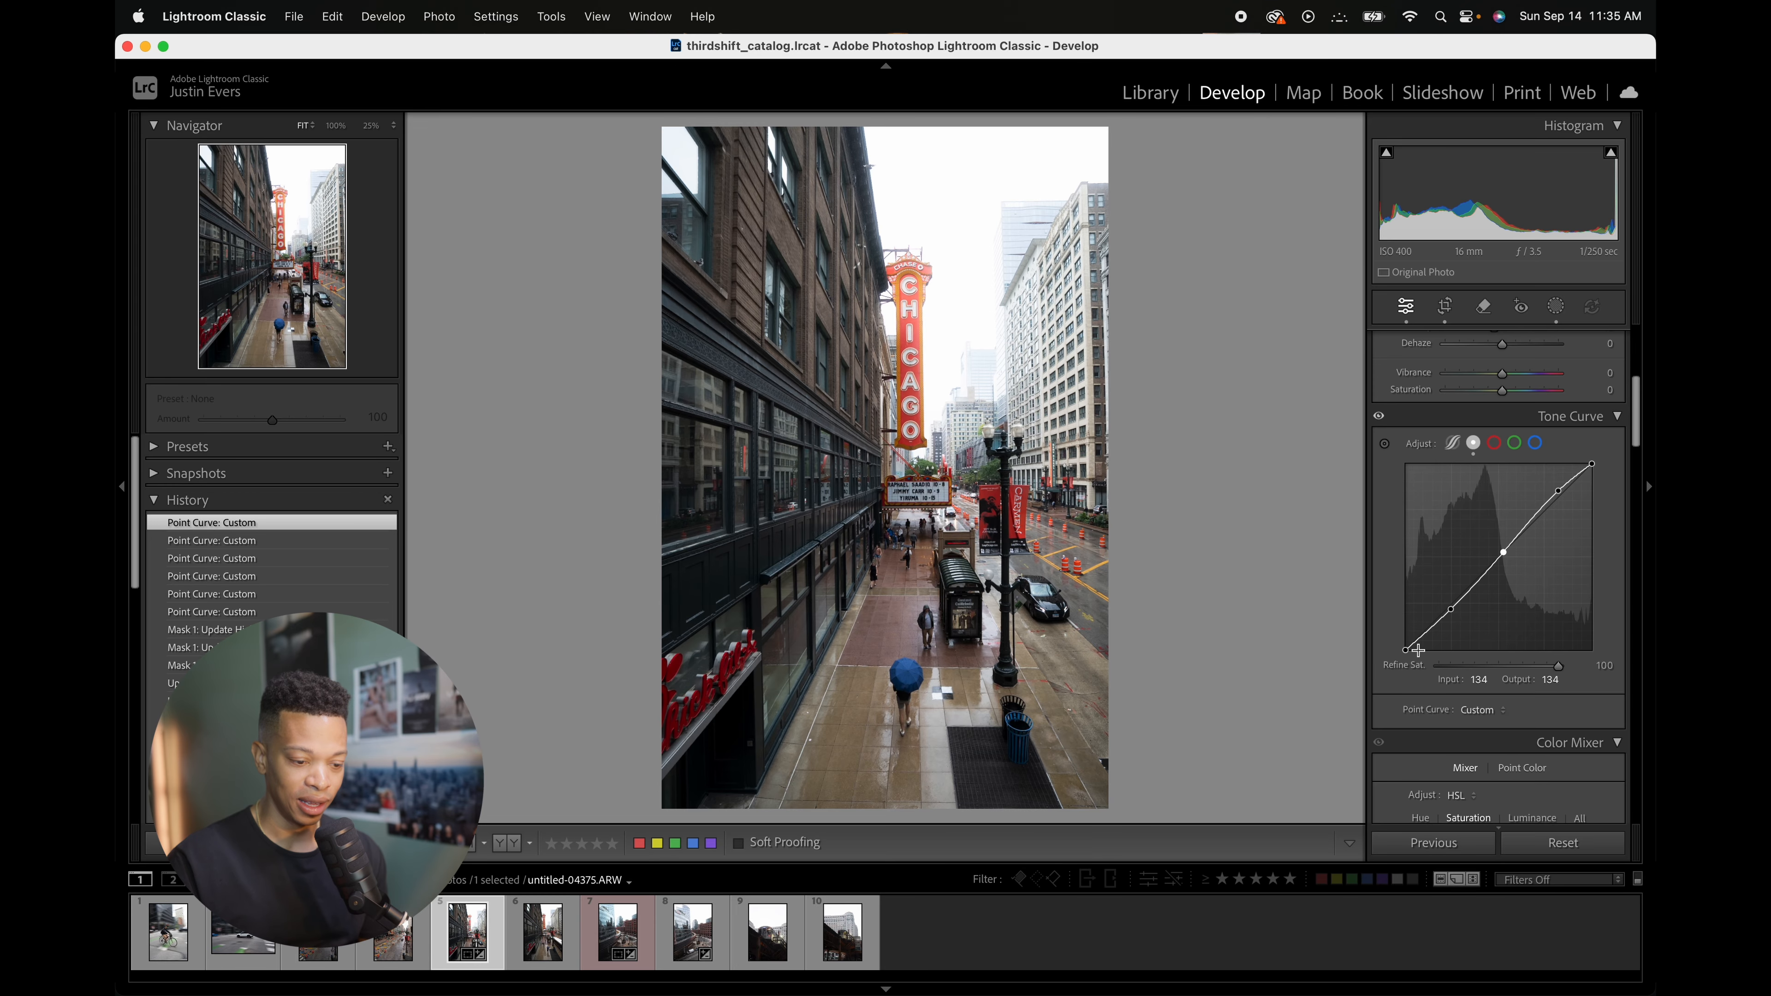
{"action": "key", "text": "ctrl+Up"}
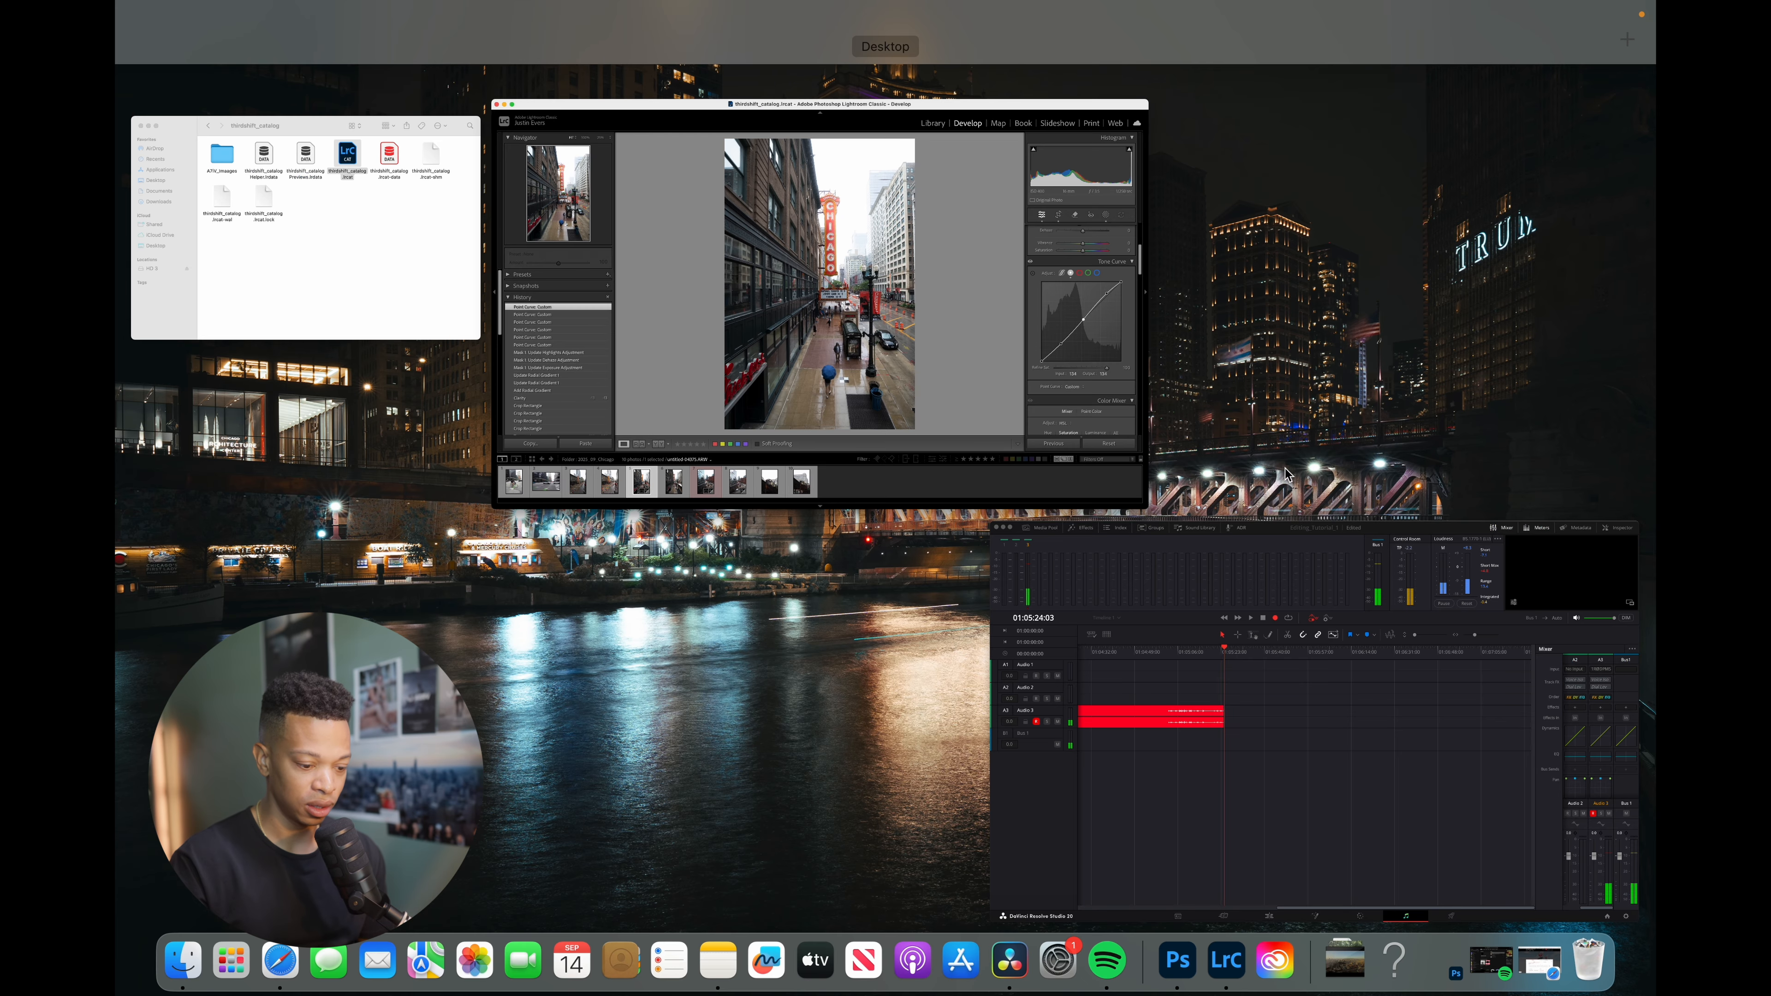
{"action": "left_click", "coordinate": [1092, 341]}
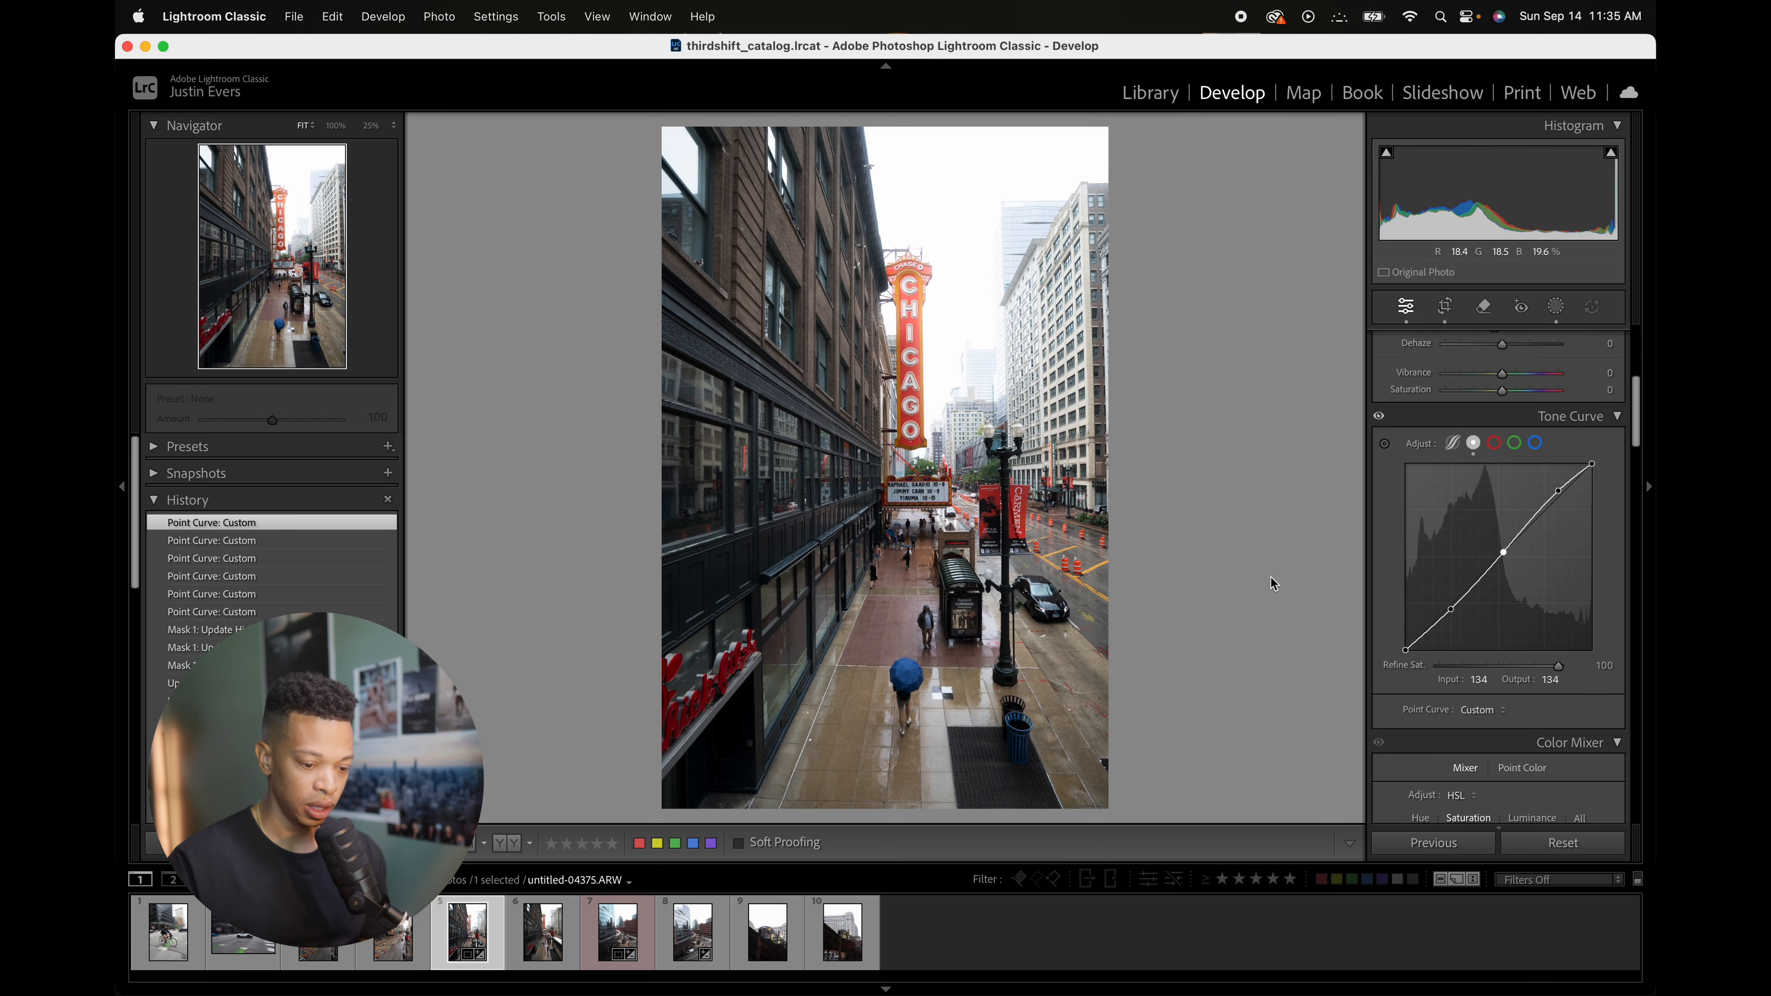
{"action": "left_click", "coordinate": [1556, 496]}
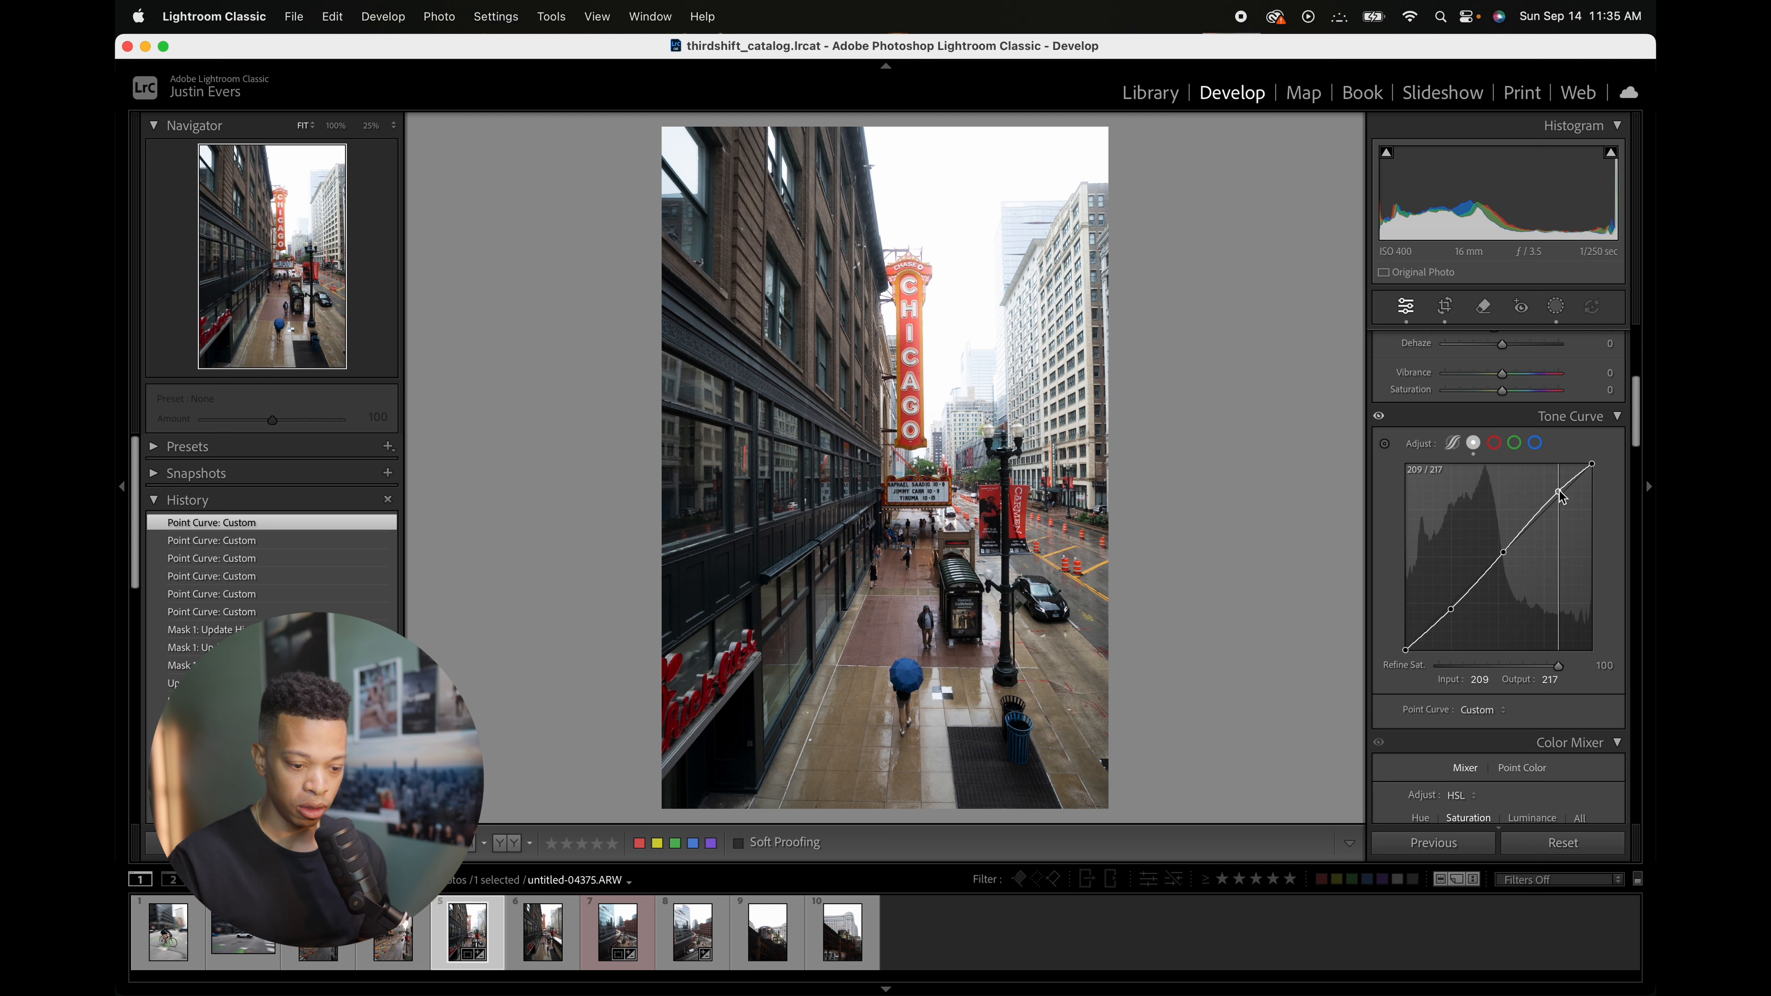
Step: Move the tone curve's highlight point to about 205/212 and the shadow point to 68/59
{"action": "left_click_drag", "start_coordinate": [1555, 494], "coordinate": [1555, 496]}
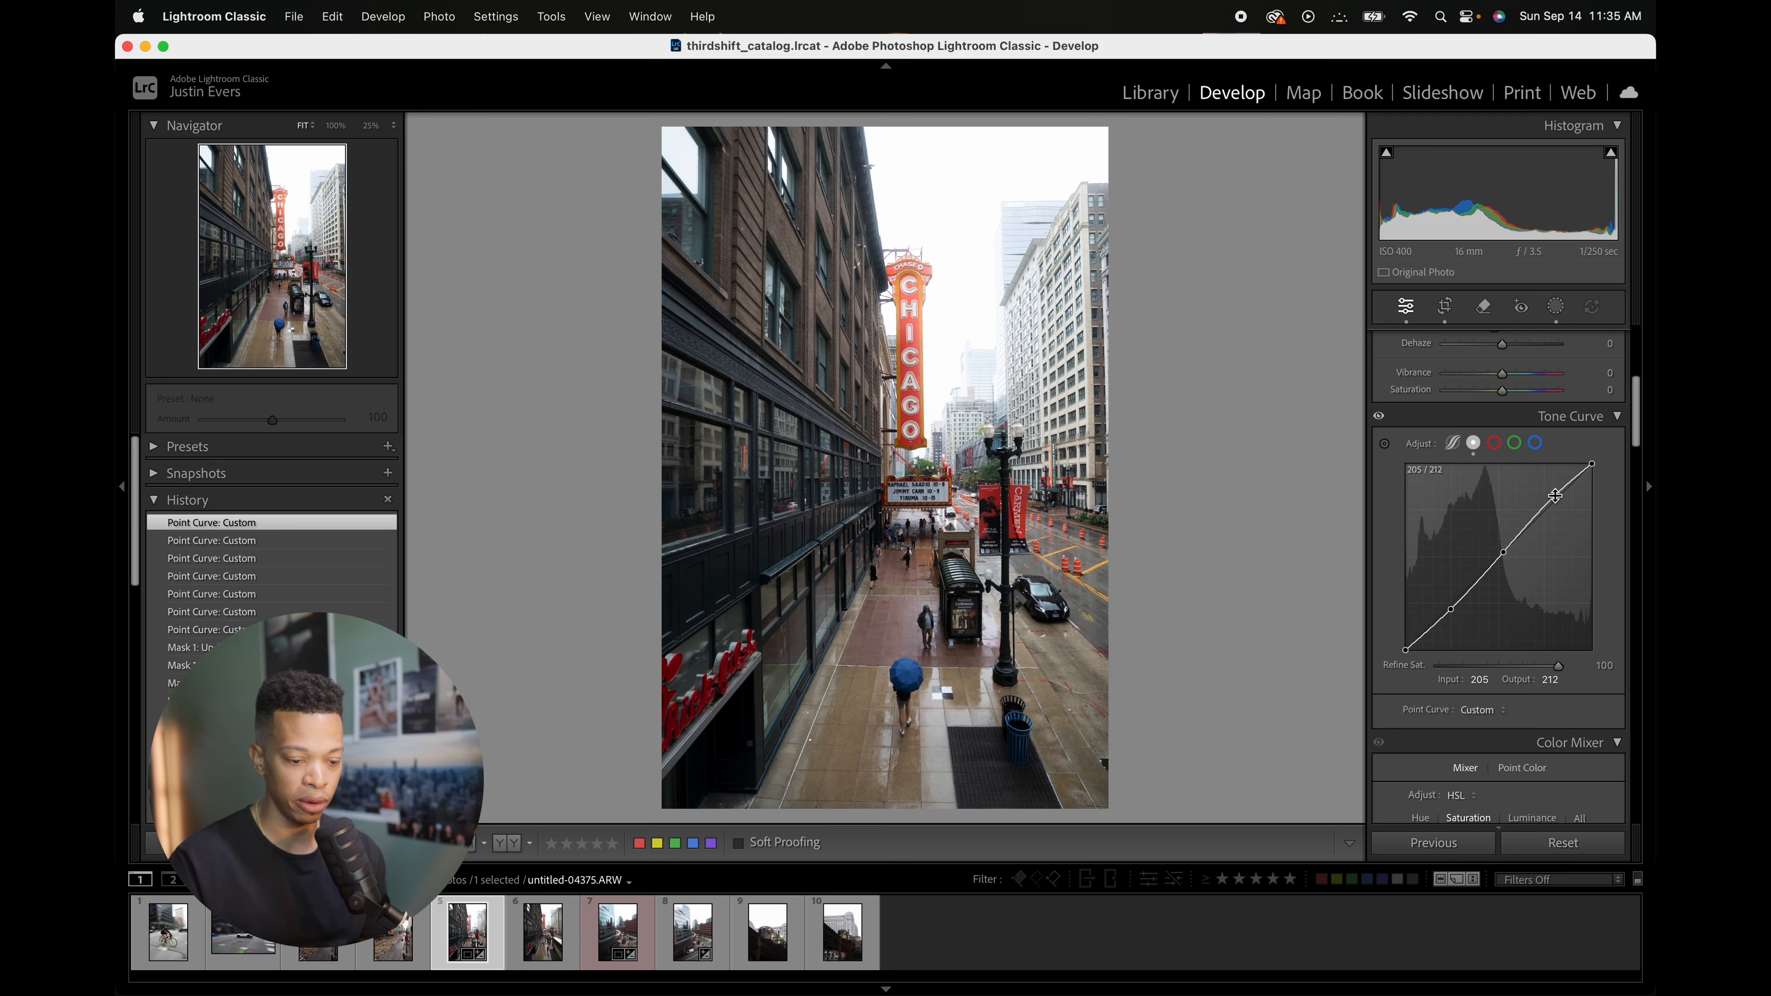
{"action": "left_click_drag", "start_coordinate": [1556, 496], "coordinate": [1558, 497]}
{"action": "mouse_move", "coordinate": [1450, 610]}
{"action": "left_mouse_down"}
{"action": "mouse_move", "coordinate": [1406, 642]}
{"action": "mouse_move", "coordinate": [1455, 607]}
{"action": "left_mouse_up"}
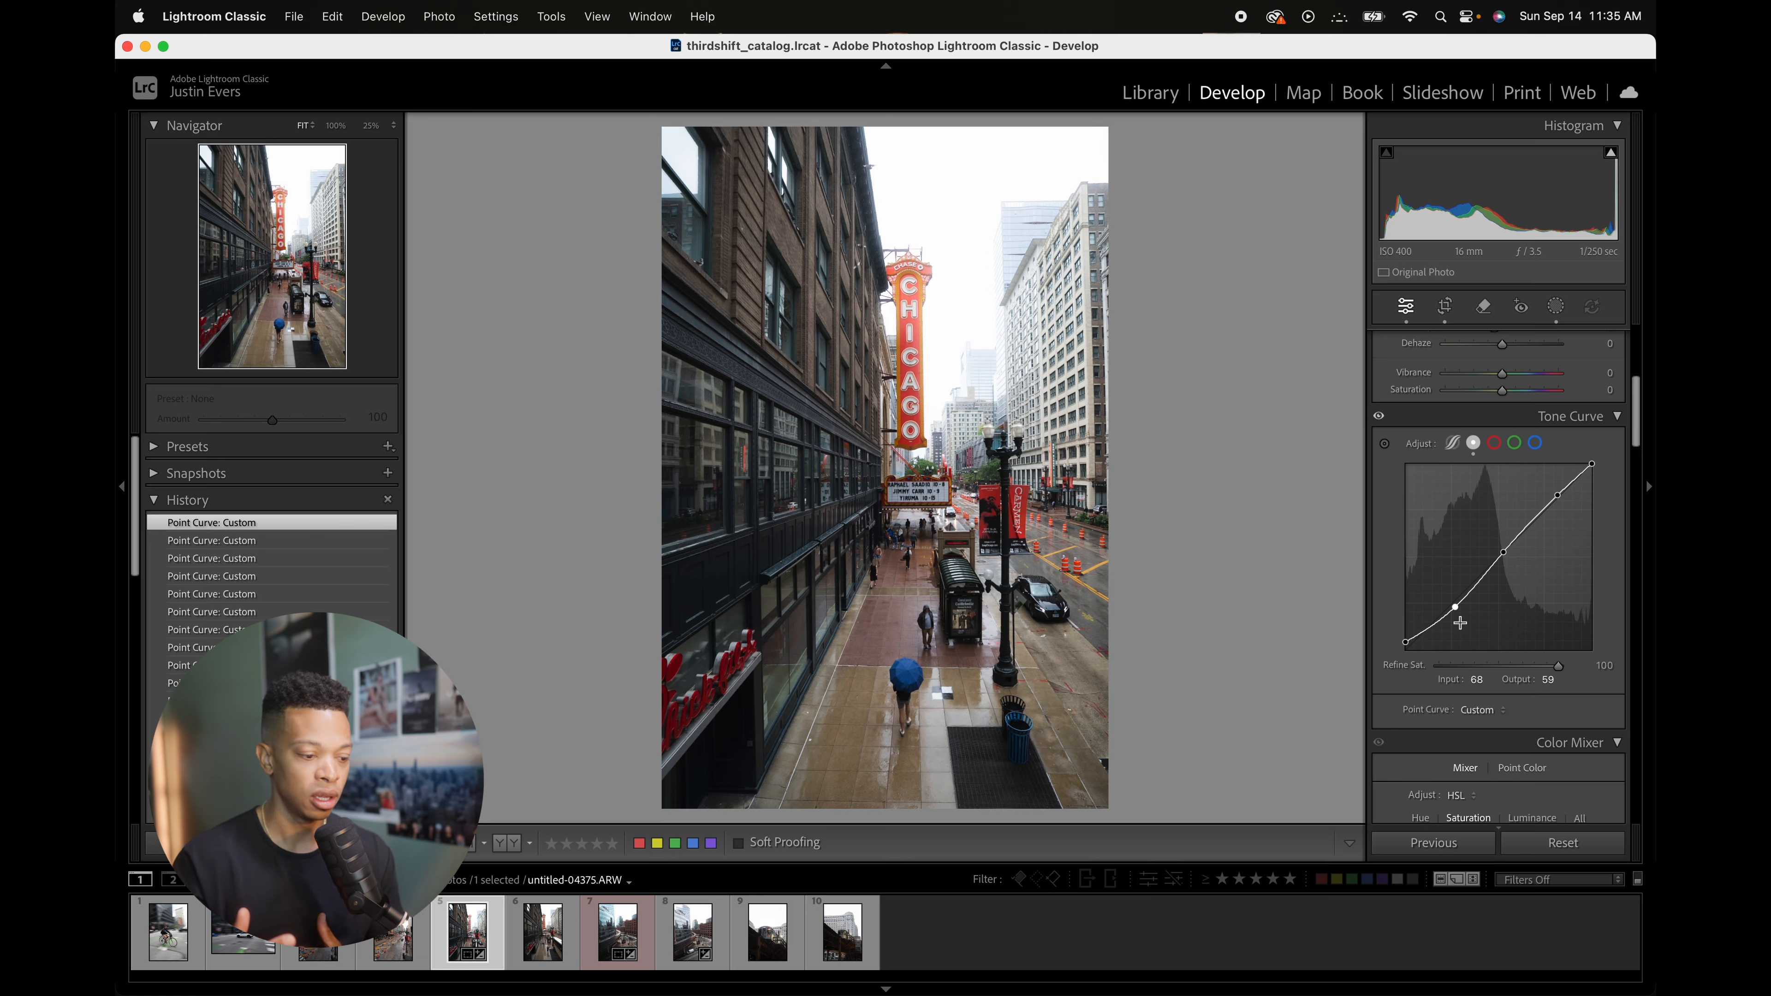
Step: Toggle the Tone Curve adjustment off and on to compare the photo with and without it
{"action": "left_click", "coordinate": [1378, 417]}
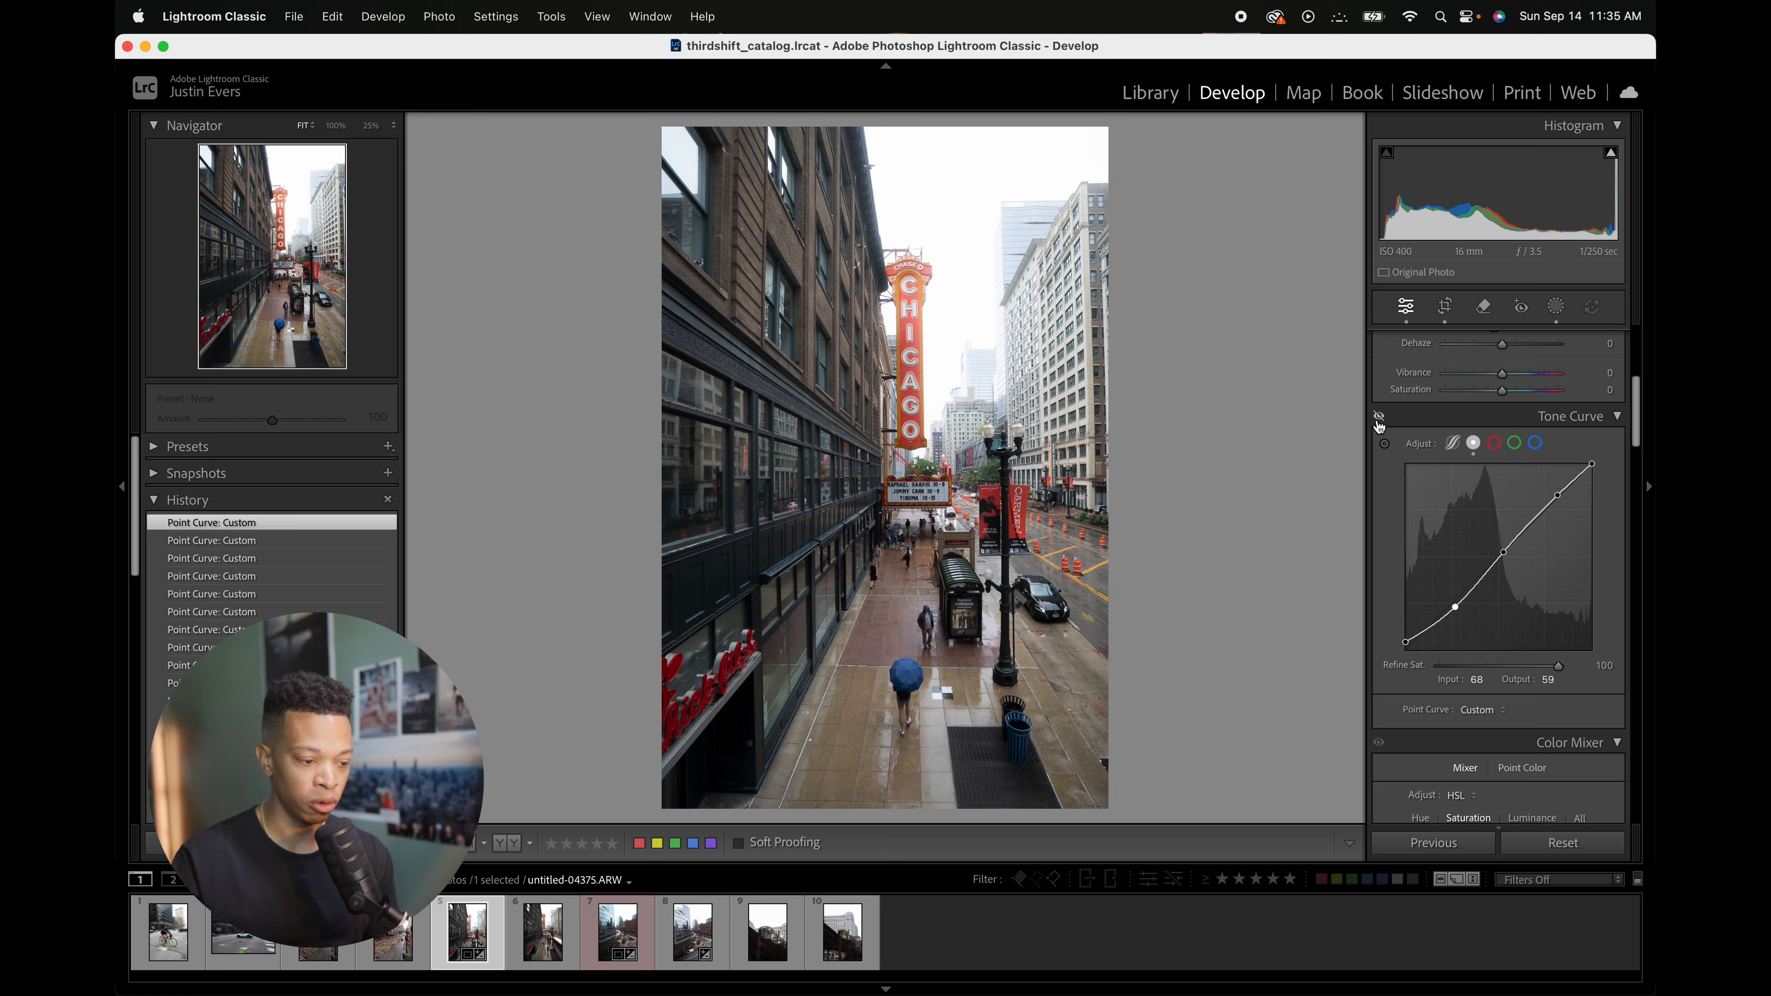
{"action": "left_click", "coordinate": [1378, 417]}
{"action": "left_click", "coordinate": [1379, 417]}
{"action": "left_click", "coordinate": [1379, 418]}
{"action": "left_click", "coordinate": [1378, 417]}
{"action": "left_click", "coordinate": [1379, 417]}
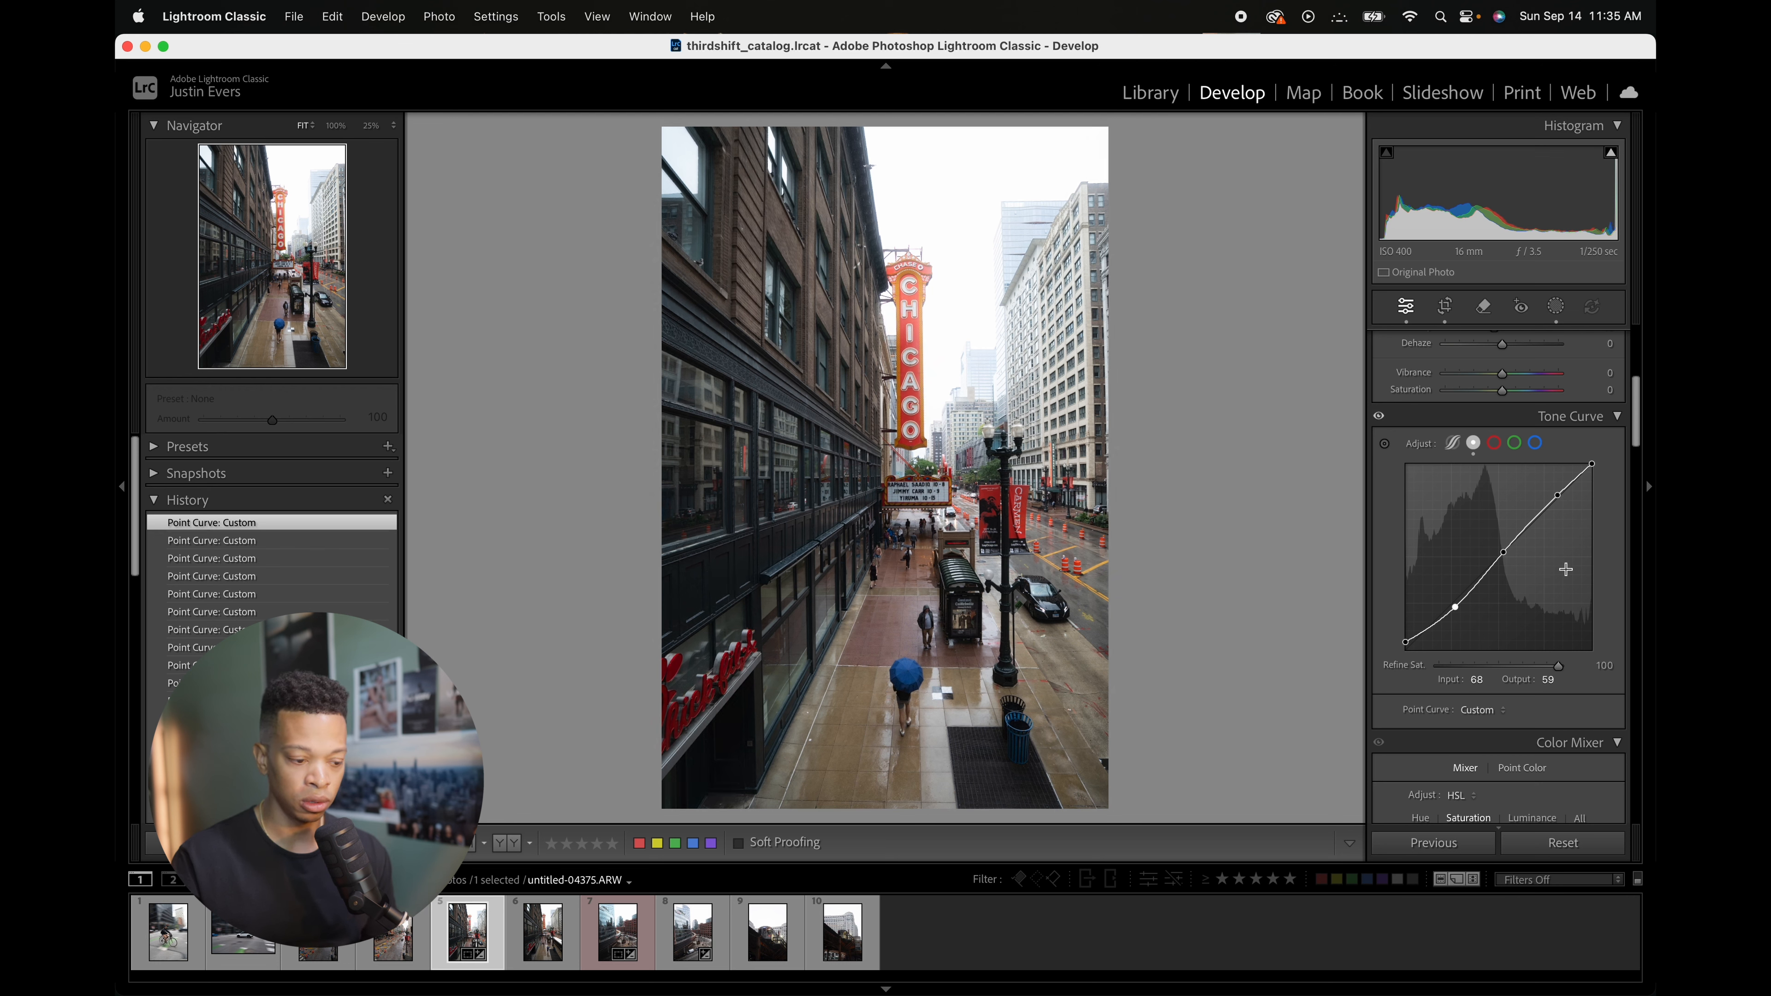
Step: Switch the tone curve to the red channel and add anchor points at 46/46 and 124/124
{"action": "left_click", "coordinate": [1490, 449]}
{"action": "left_click", "coordinate": [1439, 617]}
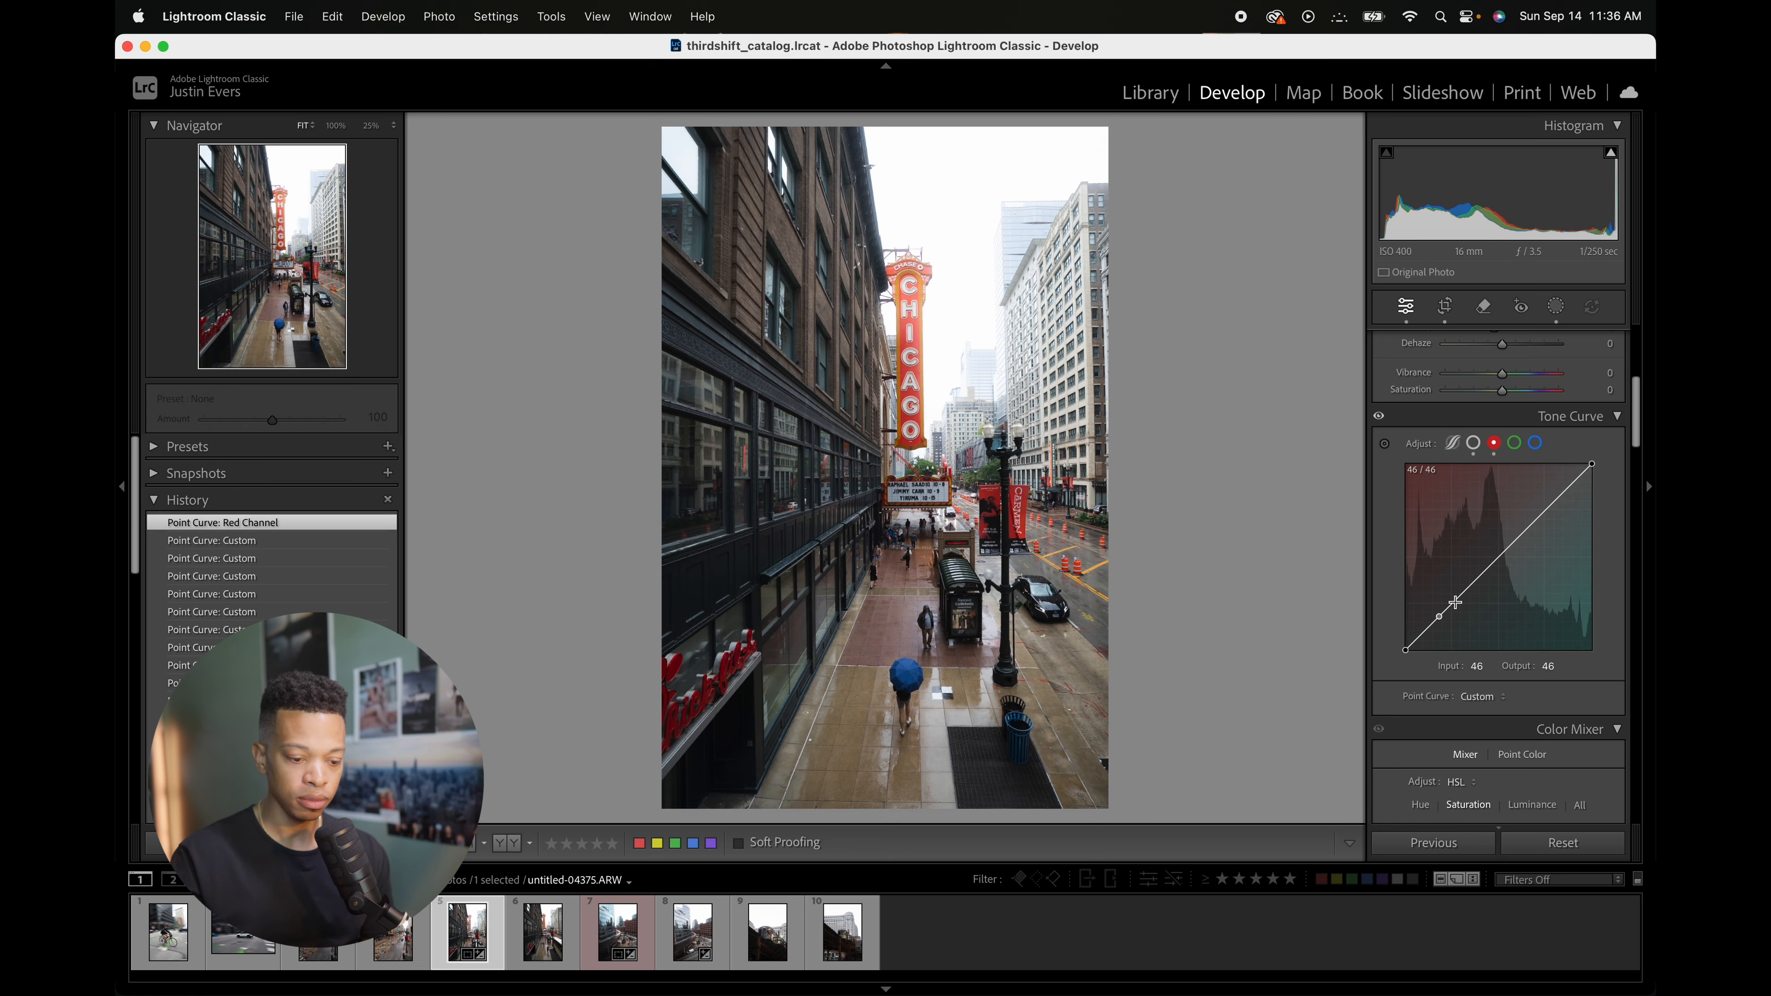
{"action": "left_click", "coordinate": [1498, 559]}
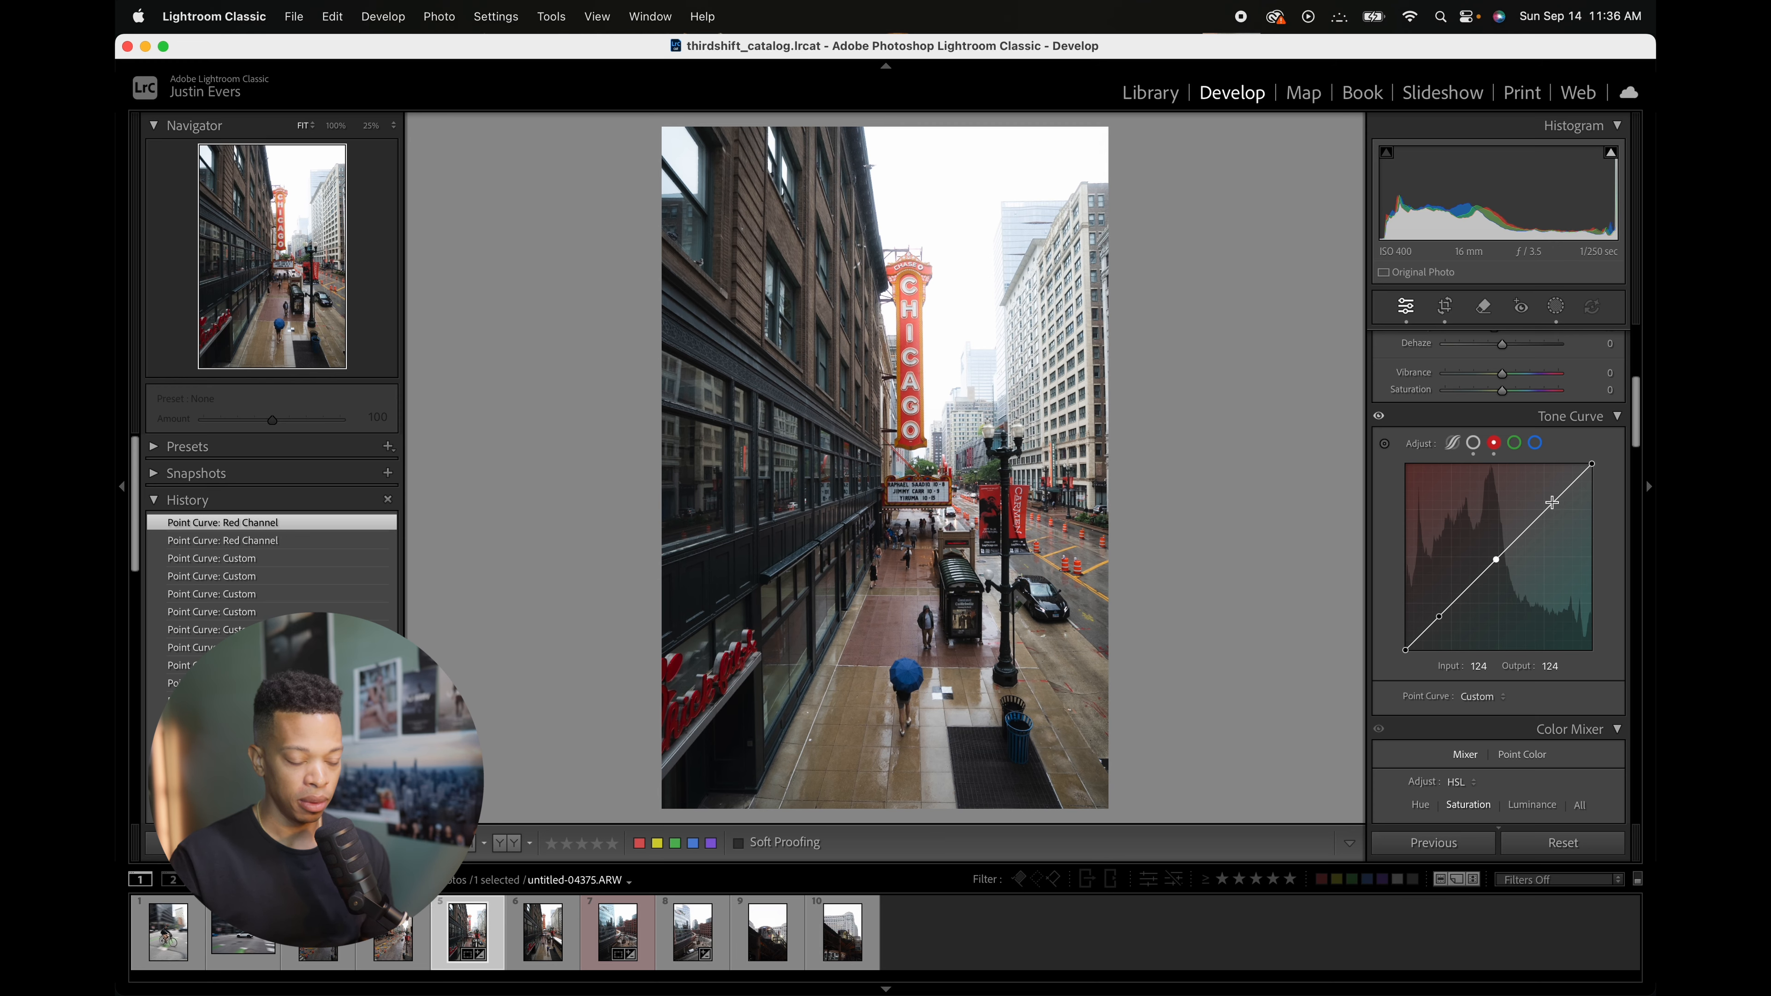
Step: Add a highlight point on the red channel curve and set it to 206/201
{"action": "left_click_drag", "start_coordinate": [1553, 505], "coordinate": [1553, 505]}
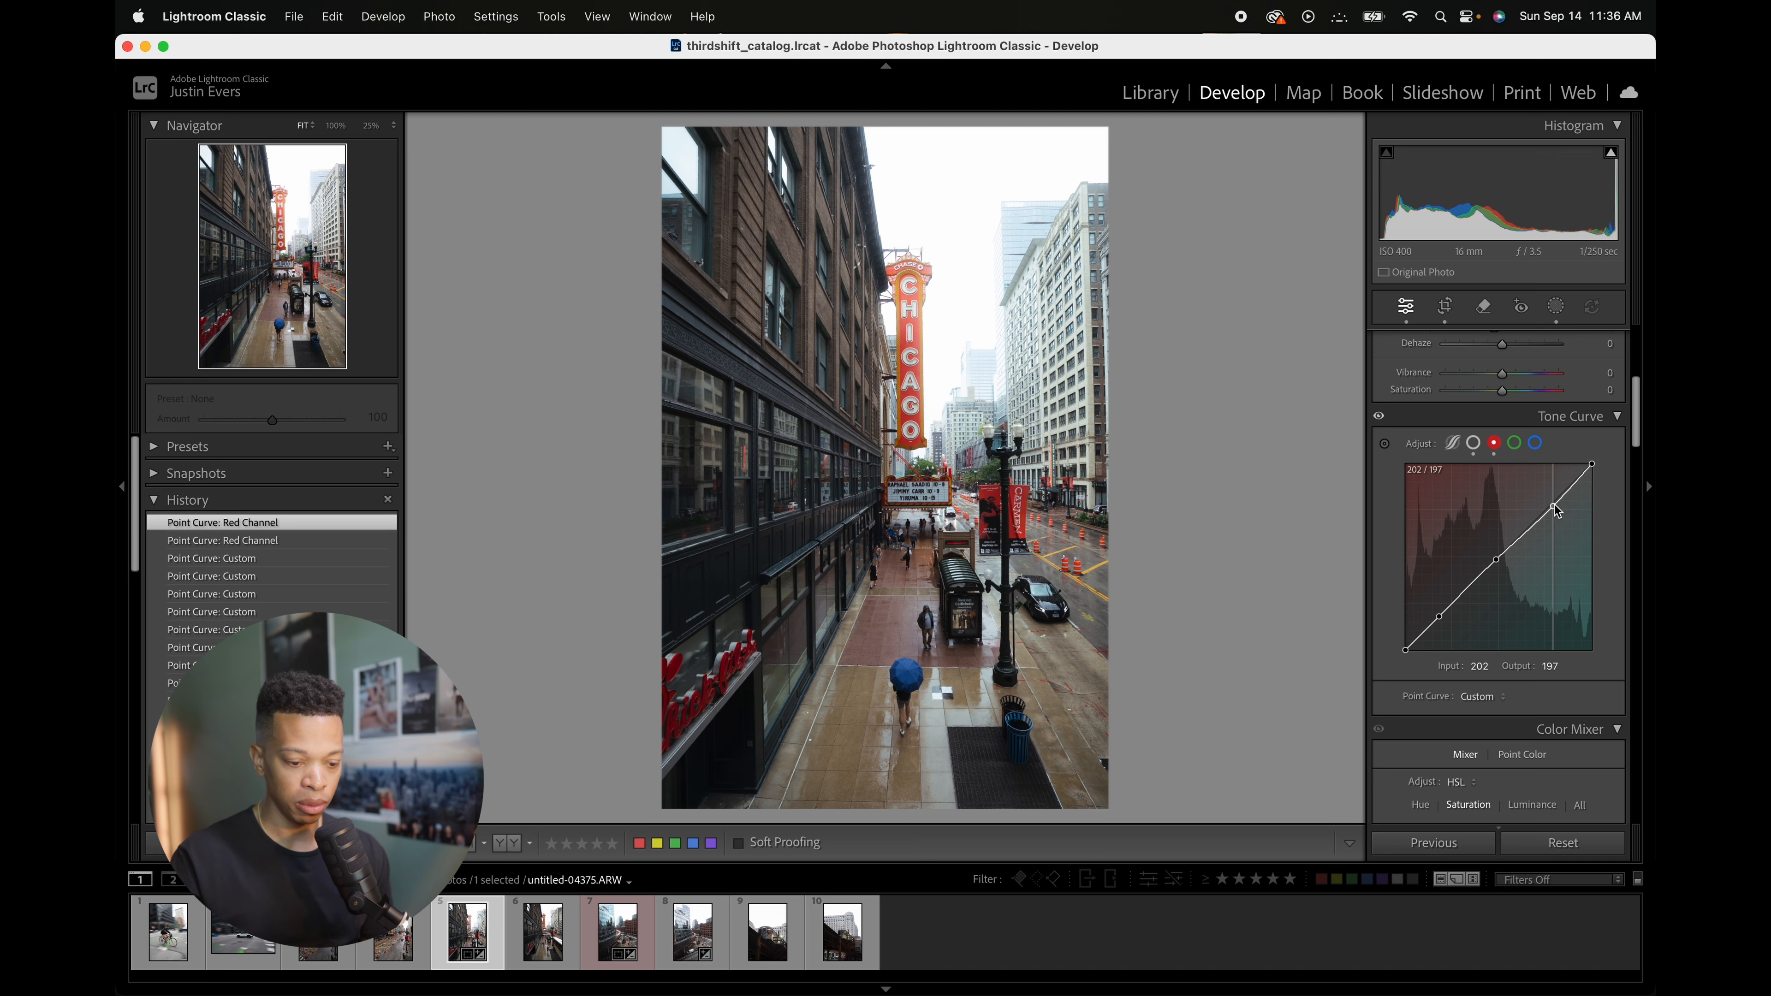
{"action": "left_click_drag", "start_coordinate": [1554, 505], "coordinate": [1558, 506]}
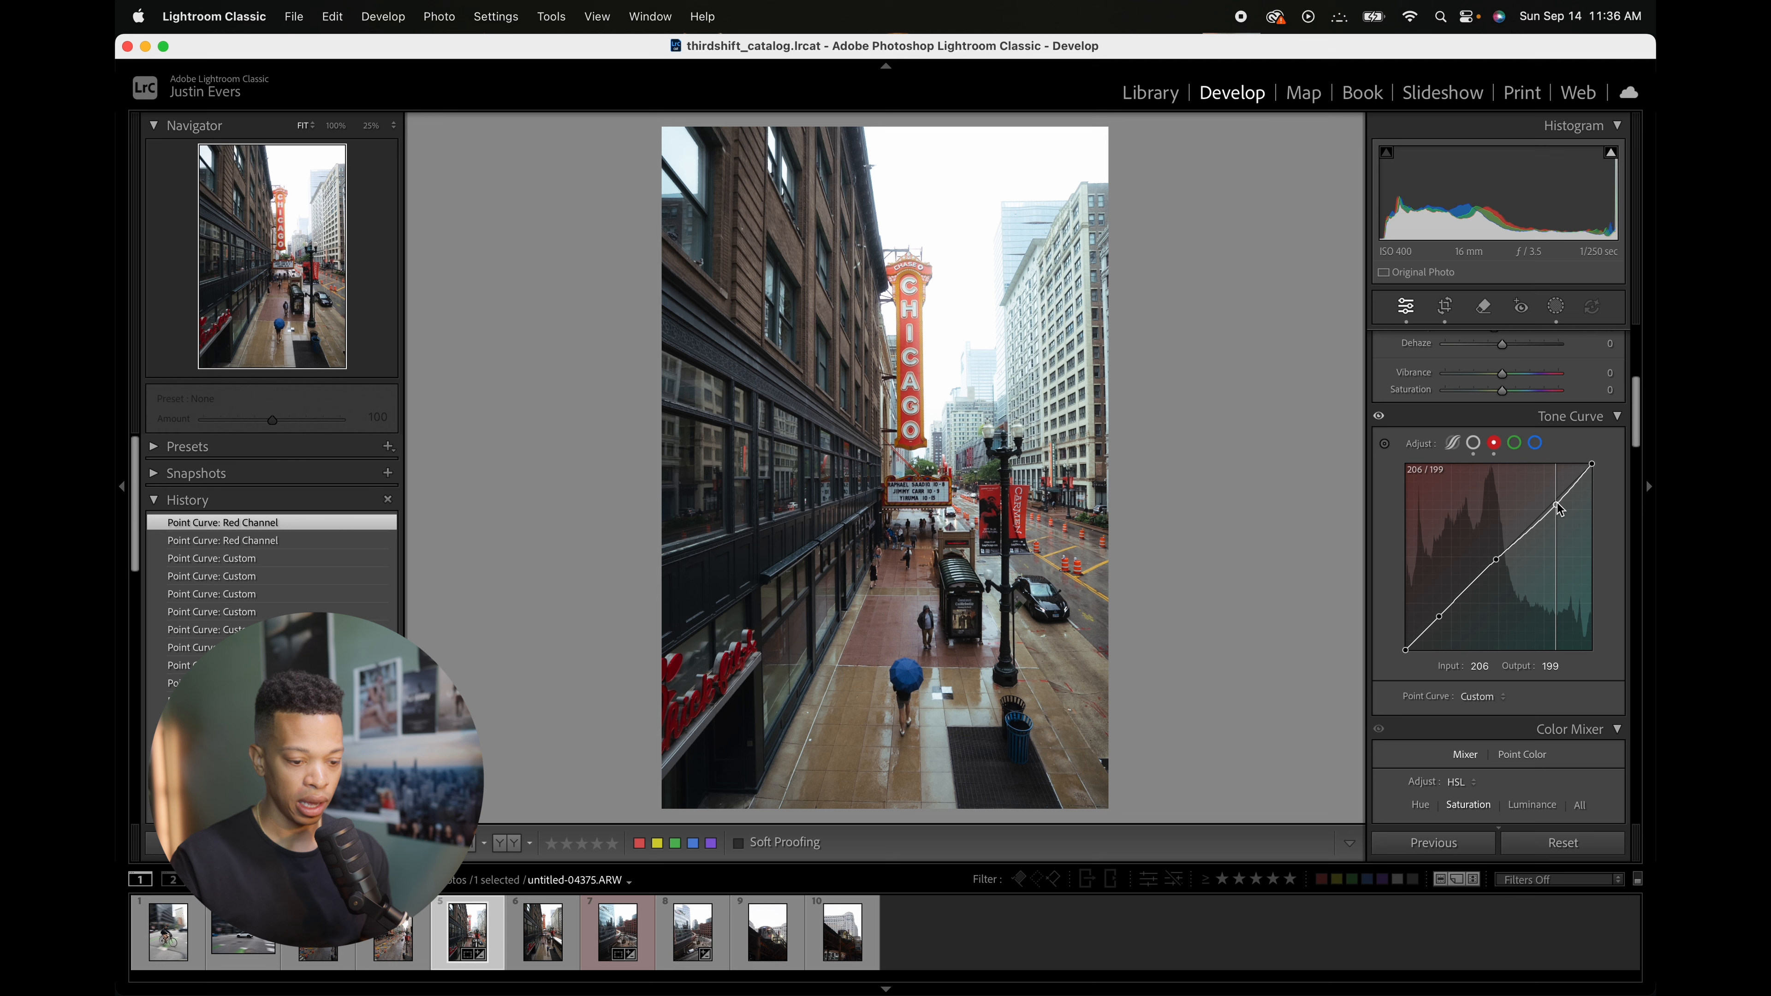
{"action": "left_click_drag", "start_coordinate": [1559, 508], "coordinate": [1560, 508]}
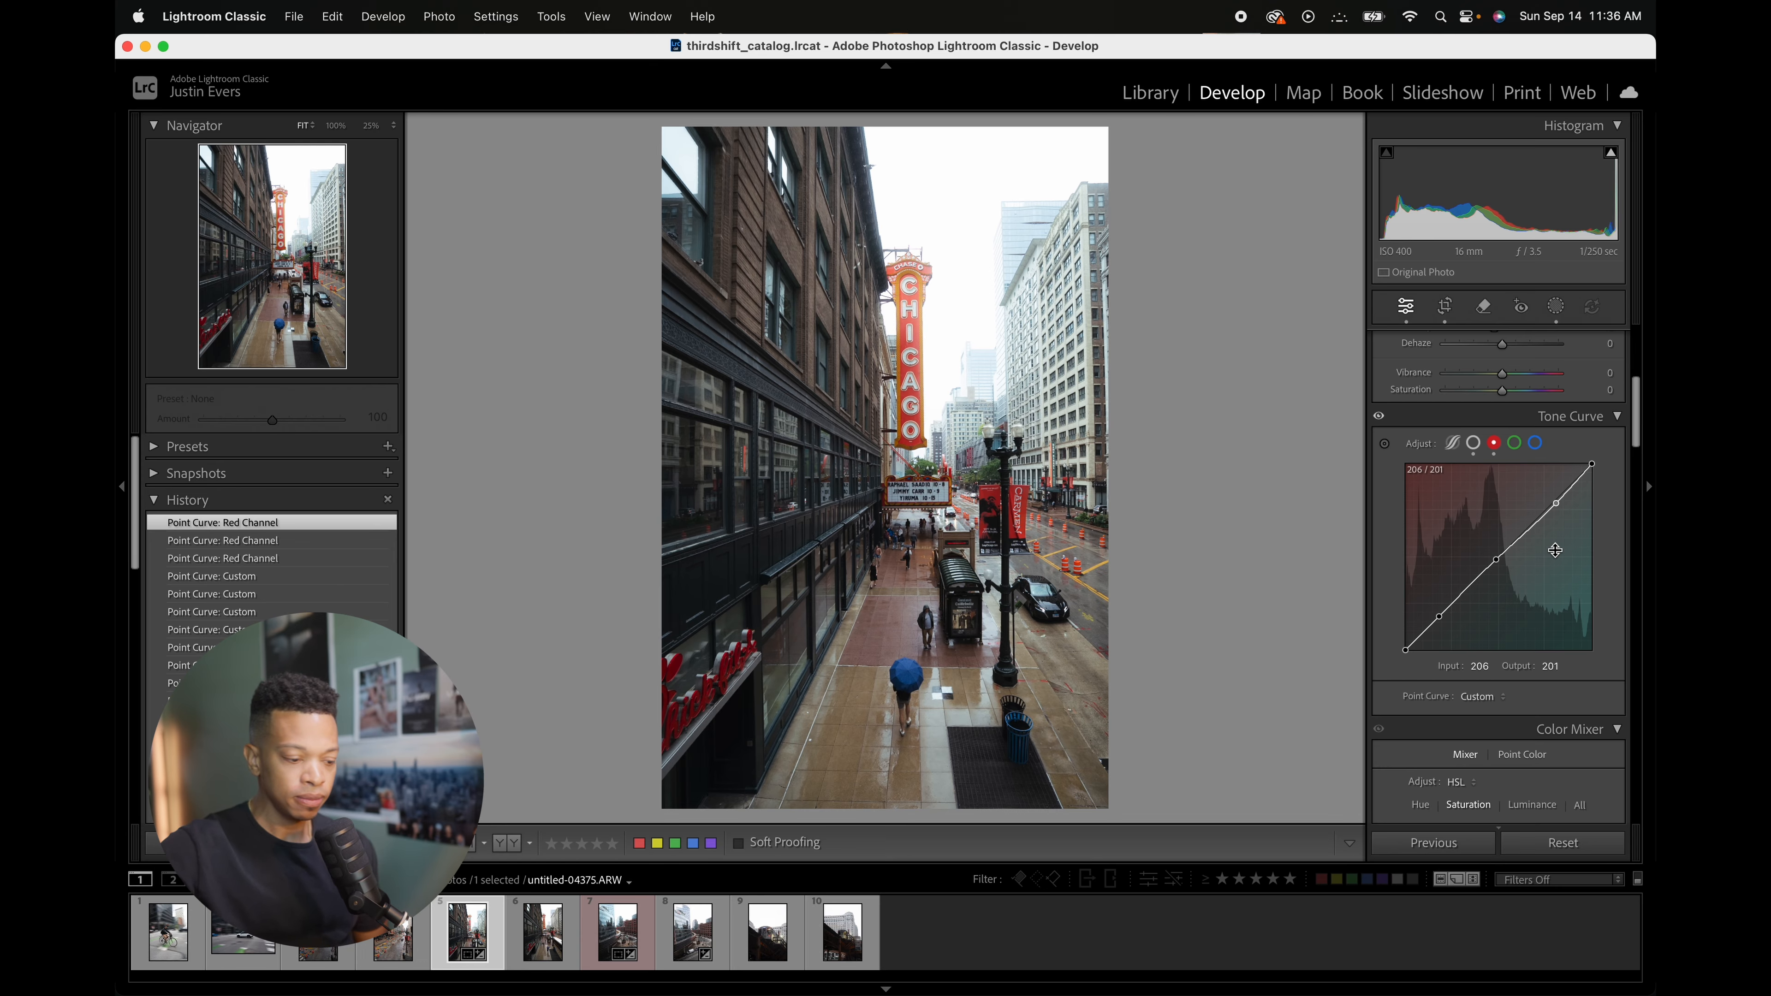
Step: Create a new linear gradient mask drawn from the left side toward the street's vanishing point
{"action": "scroll", "coordinate": [1642, 474], "scroll_direction": "down", "scroll_amount": 8}
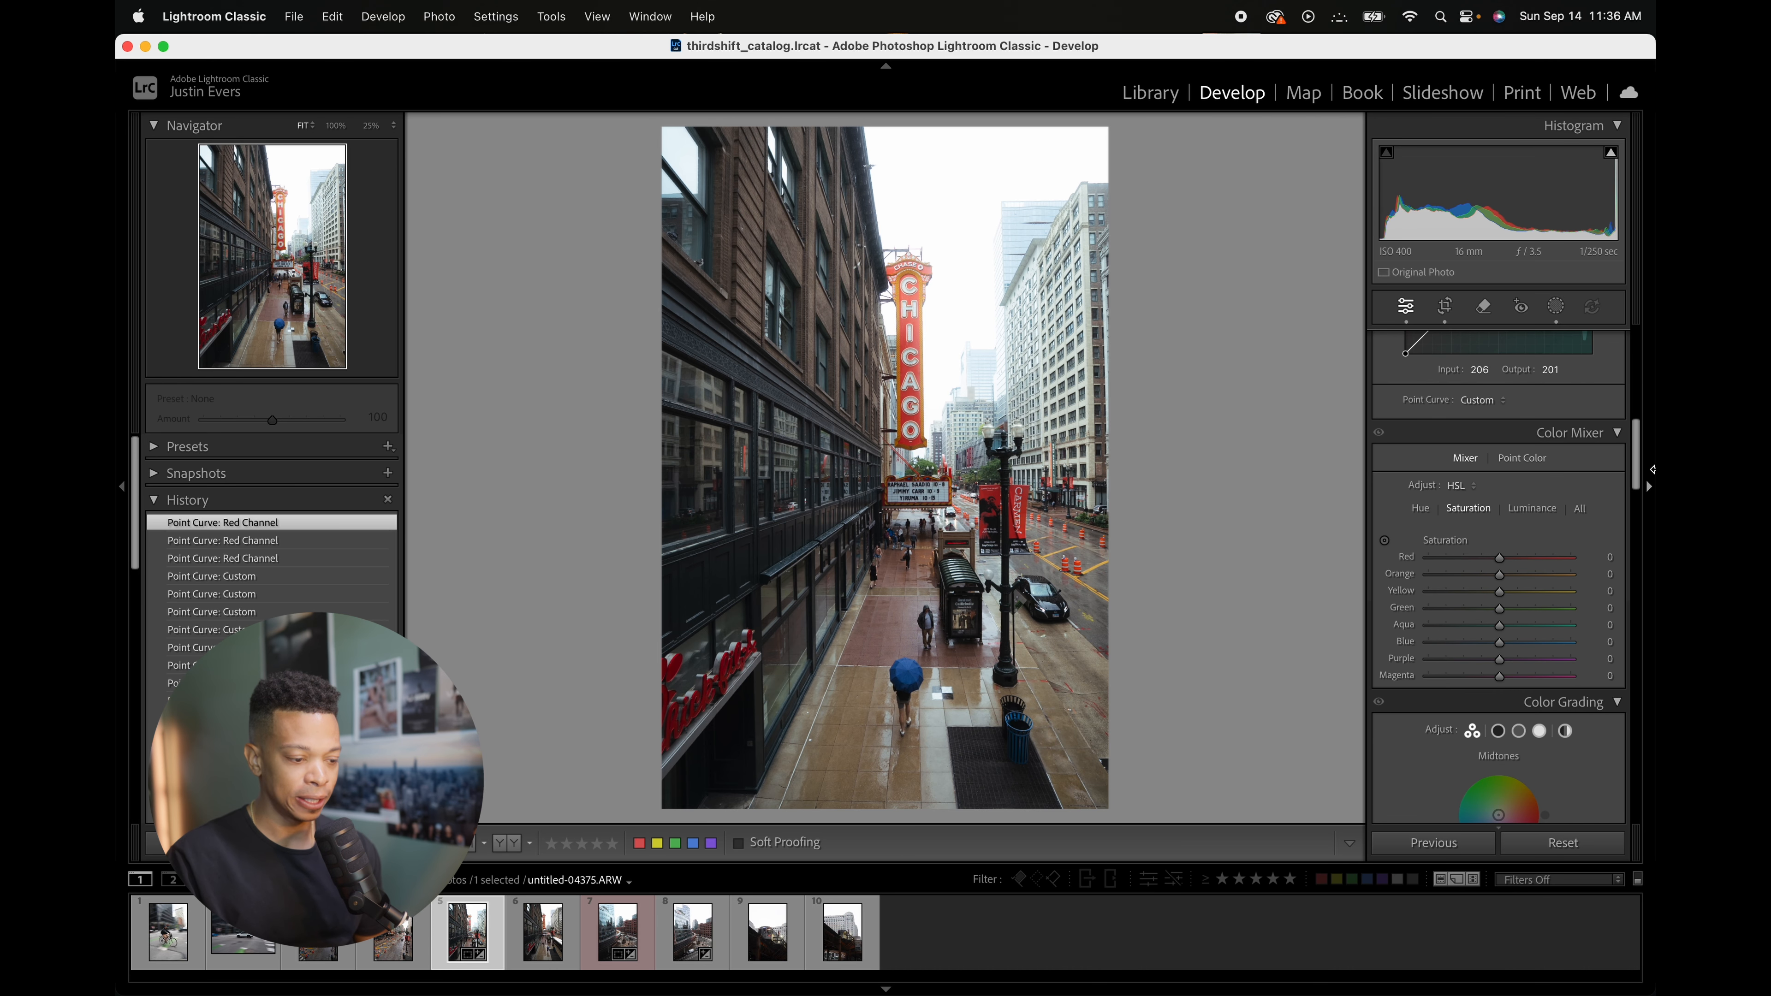
{"action": "left_click", "coordinate": [1555, 307]}
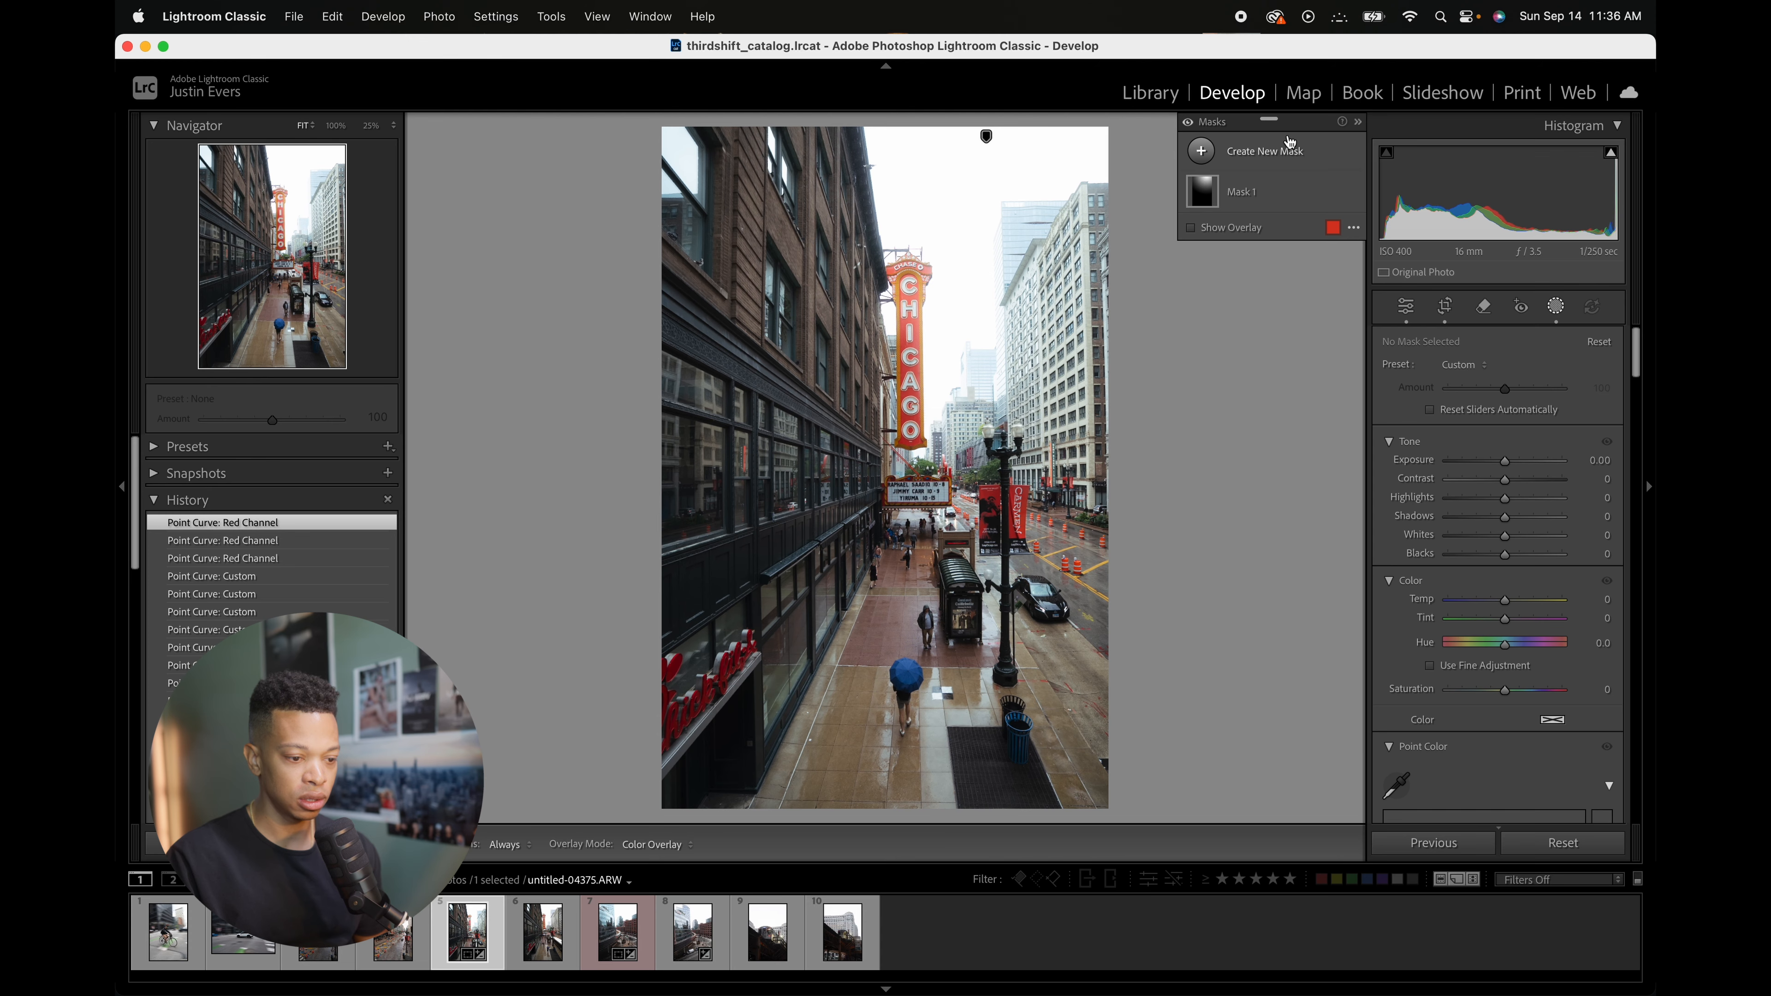
{"action": "left_click", "coordinate": [1309, 170]}
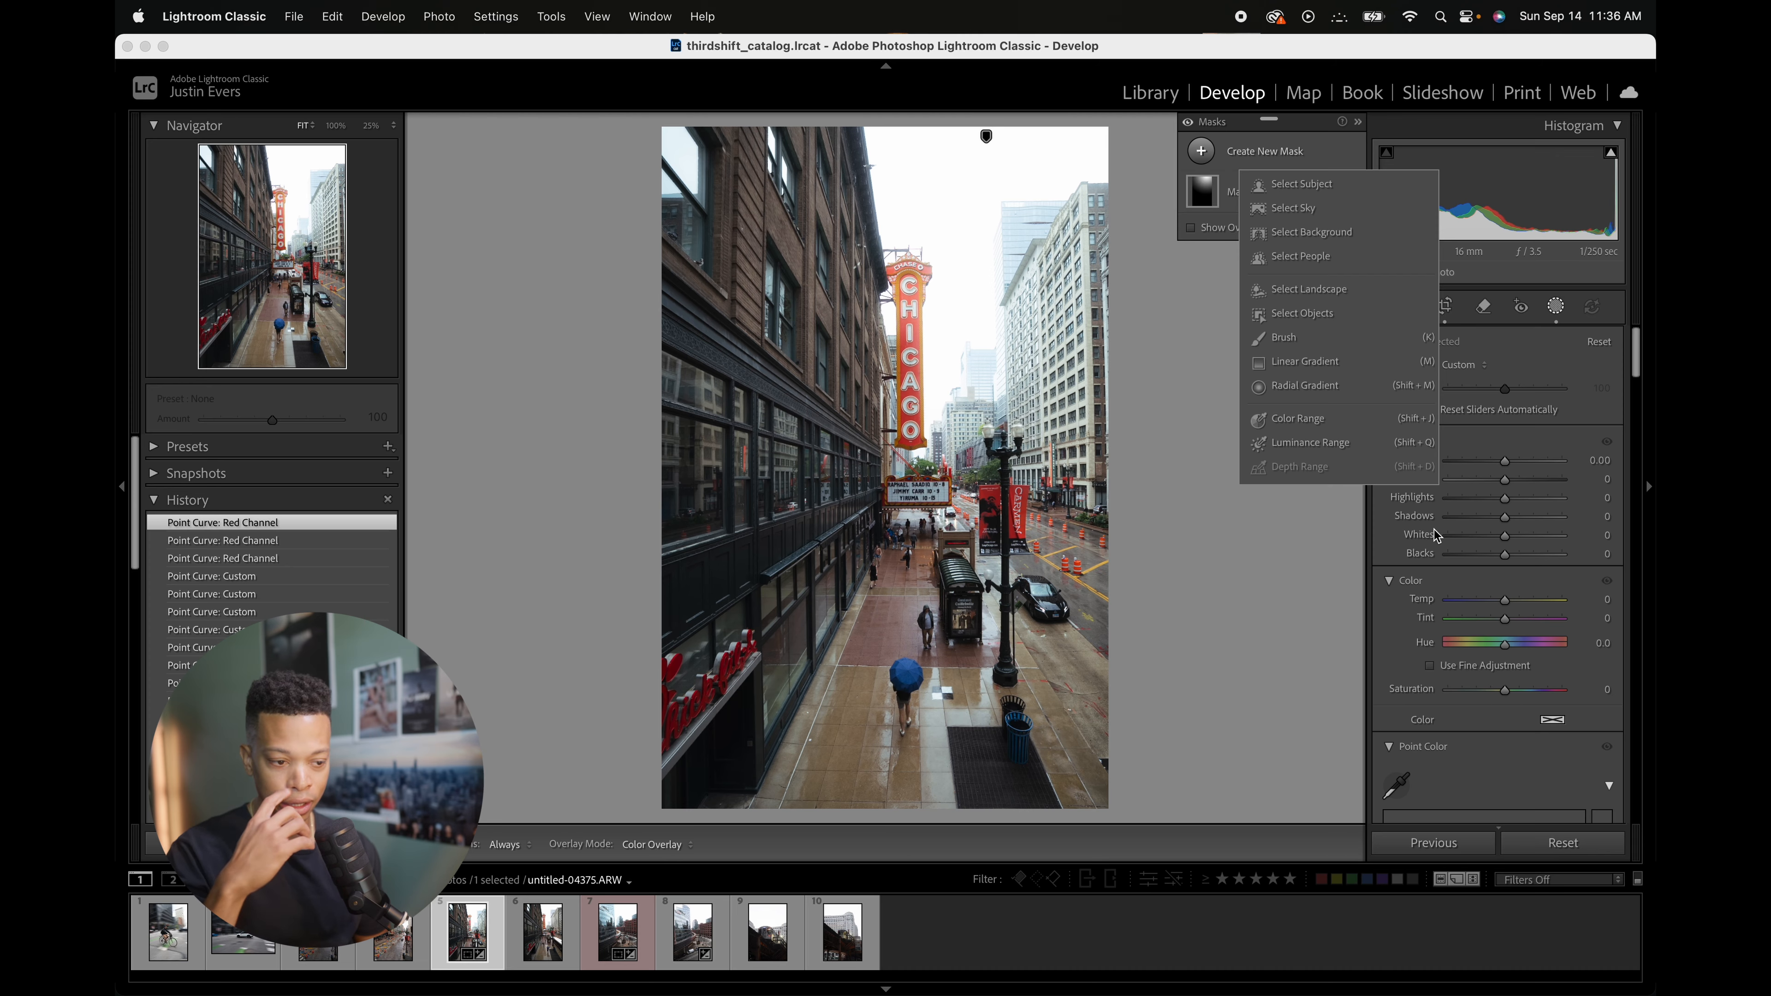
{"action": "left_click", "coordinate": [1308, 362]}
{"action": "key", "text": "super+minus"}
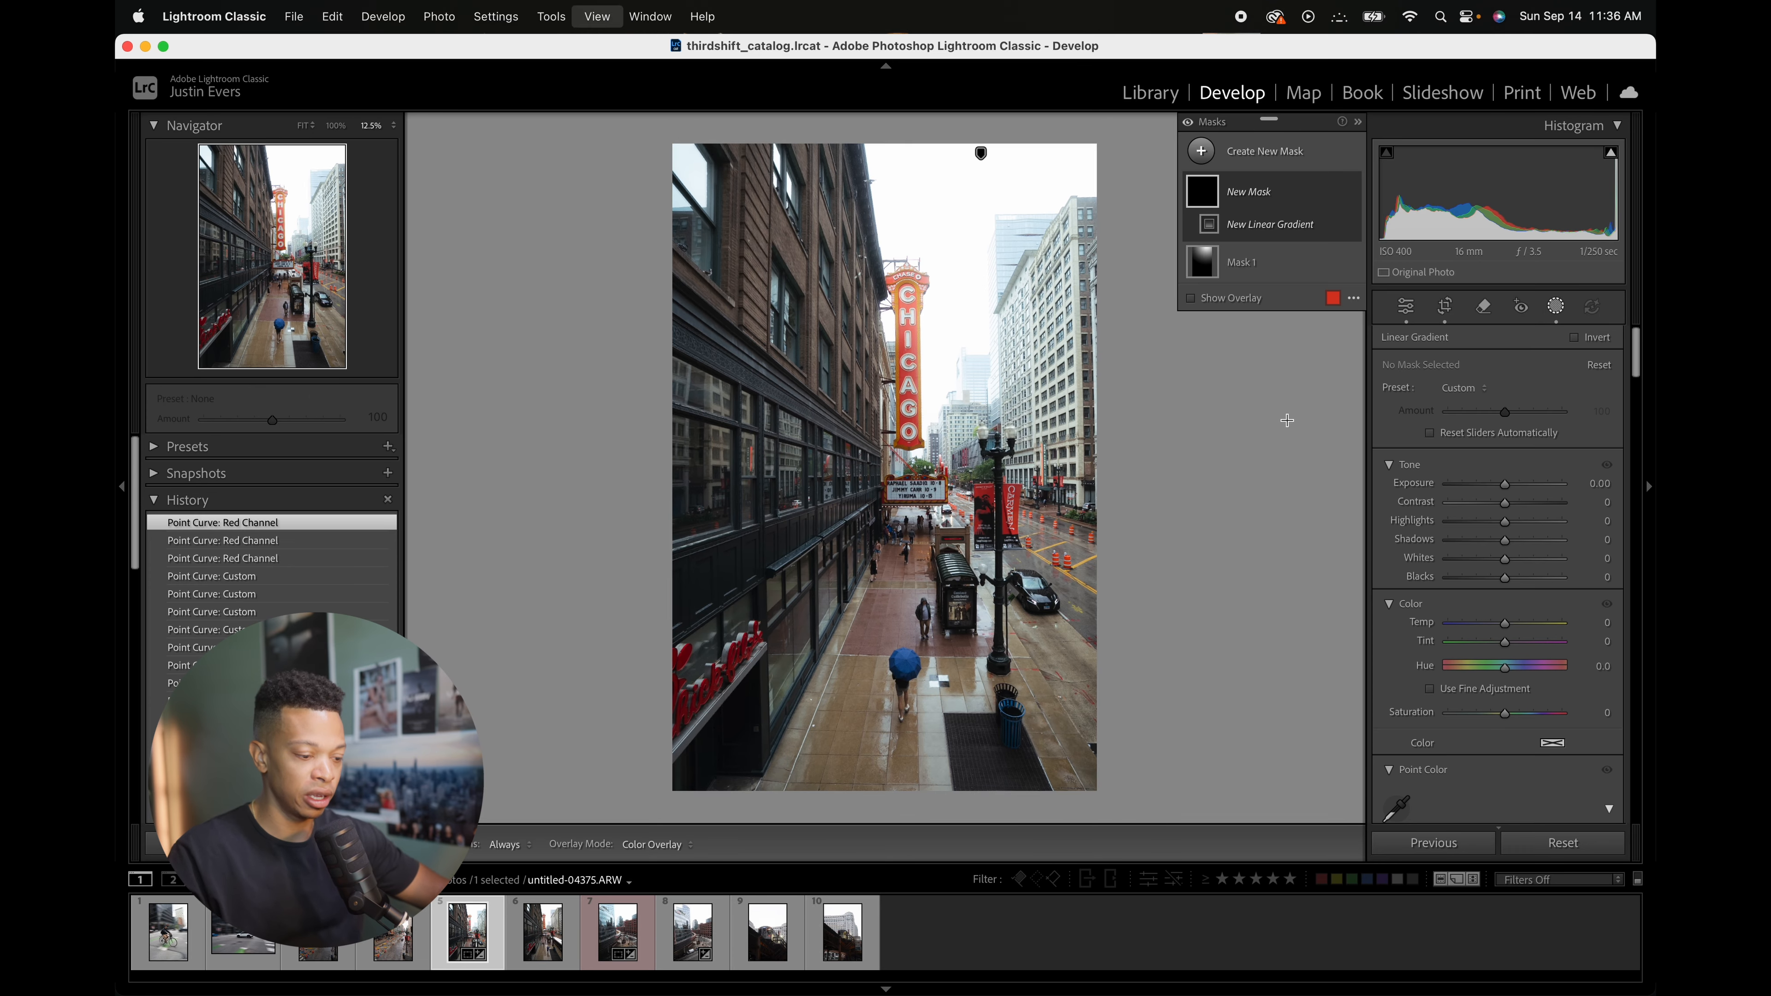
{"action": "key", "text": "super+minus"}
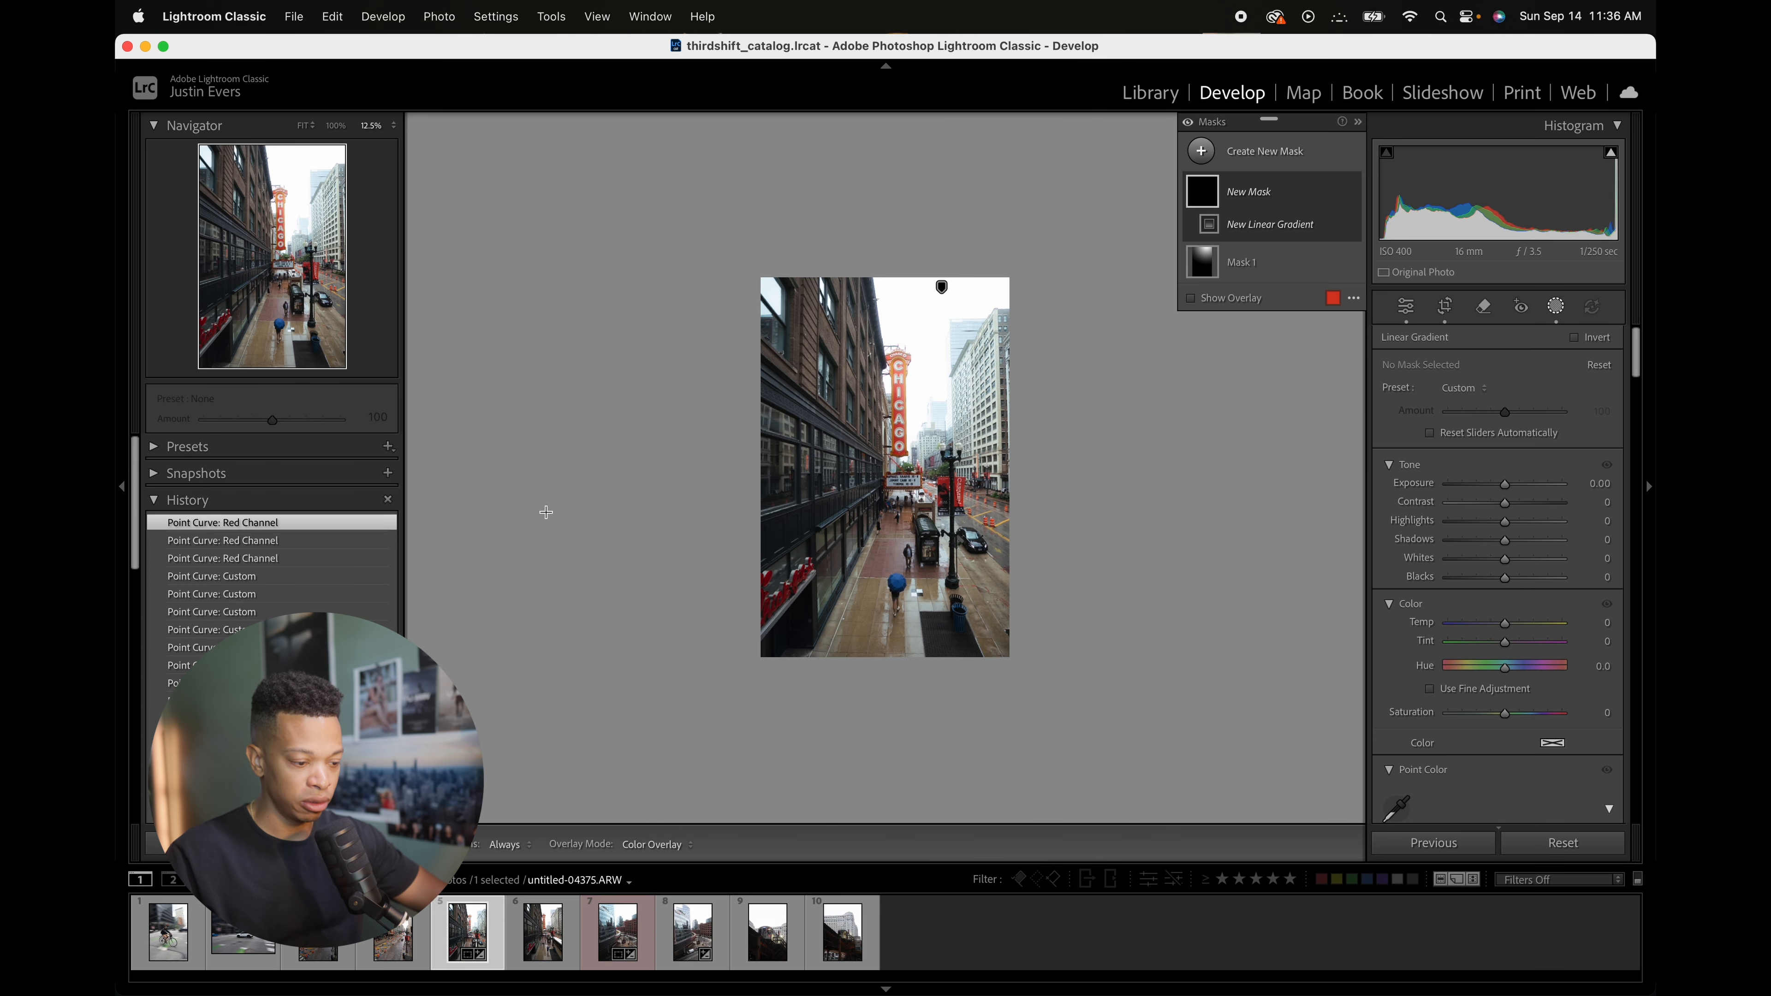
{"action": "left_click_drag", "start_coordinate": [546, 512], "coordinate": [856, 471]}
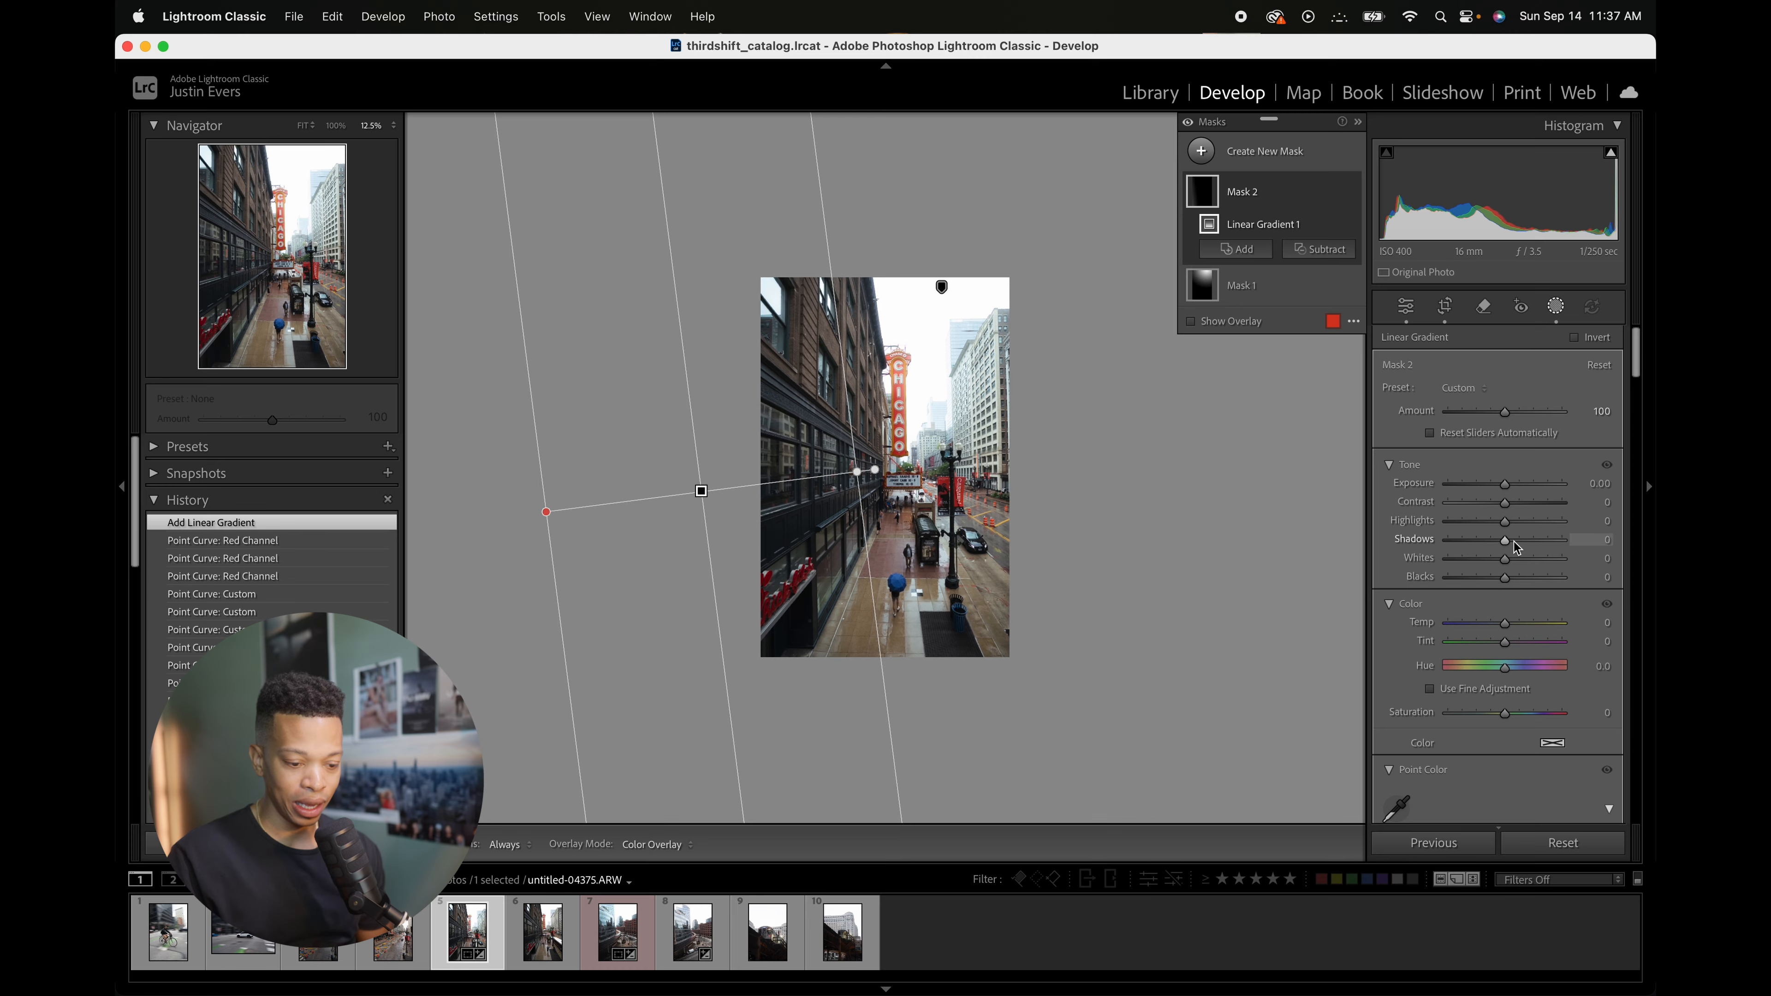
Step: Darken the linear gradient mask by setting Shadows to -100 and Exposure to -0.40
{"action": "left_click_drag", "start_coordinate": [1506, 545], "coordinate": [1466, 554]}
{"action": "double_click", "coordinate": [1483, 539]}
{"action": "double_click", "coordinate": [1484, 484]}
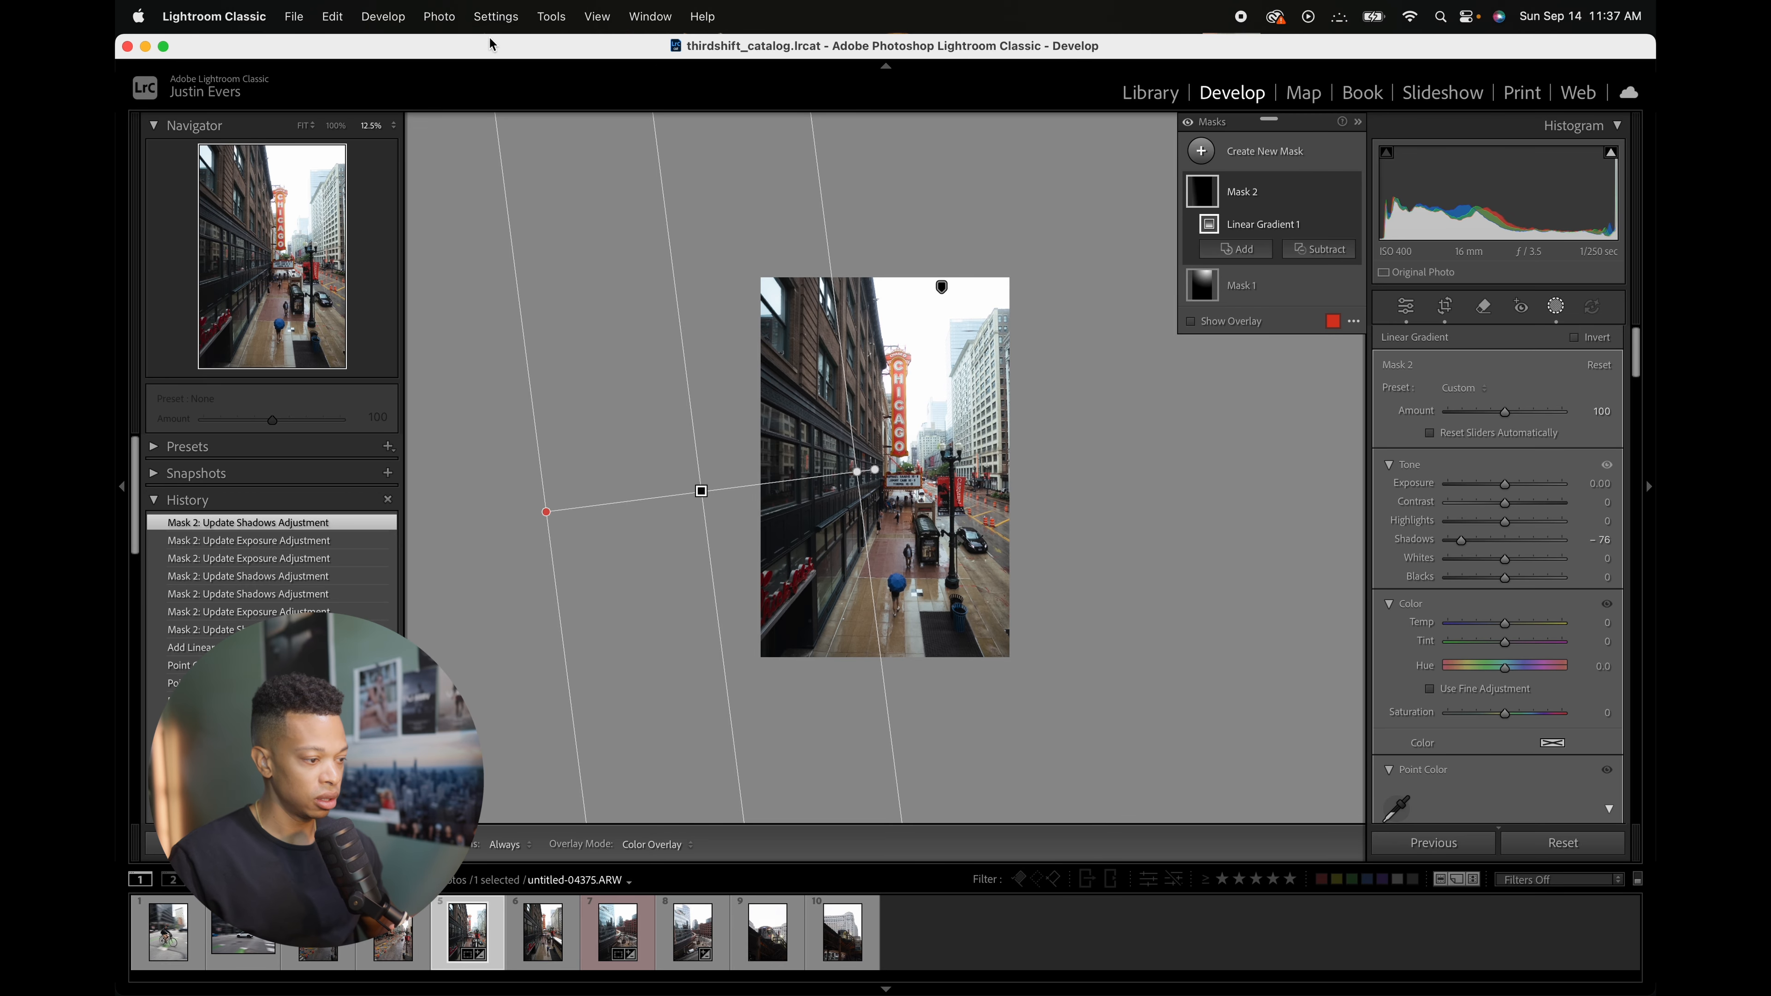
{"action": "left_click", "coordinate": [345, 126]}
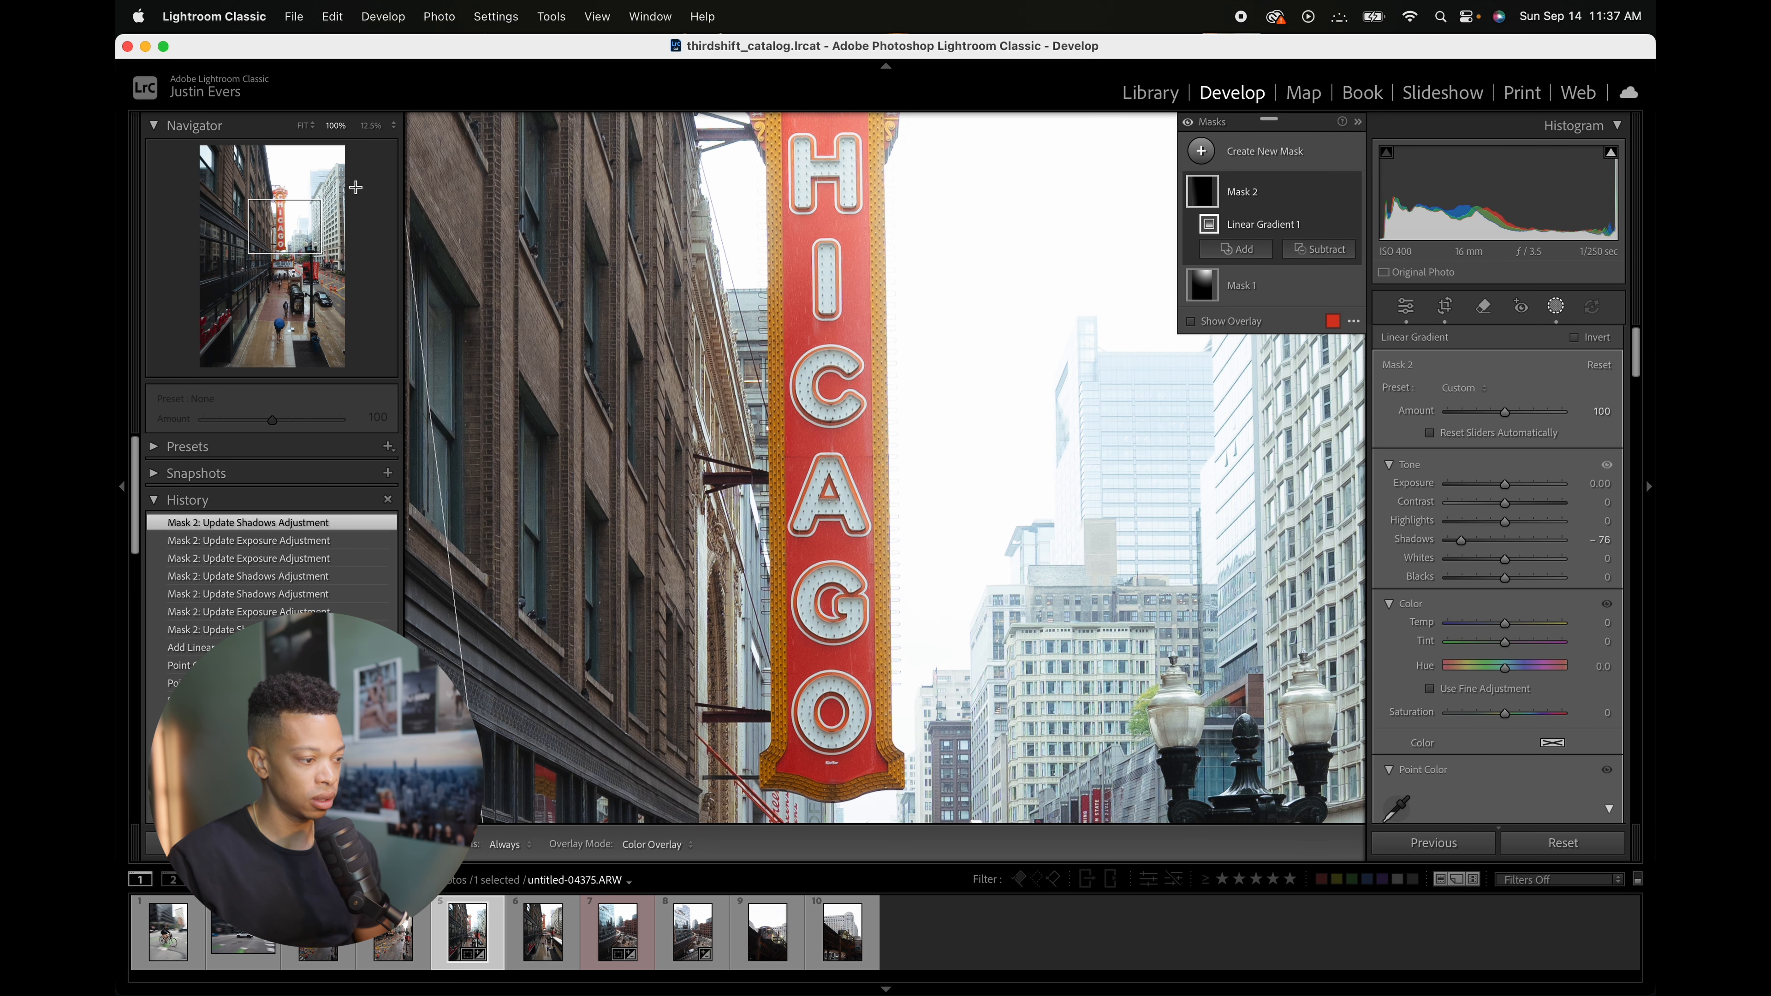
{"action": "left_click", "coordinate": [303, 130]}
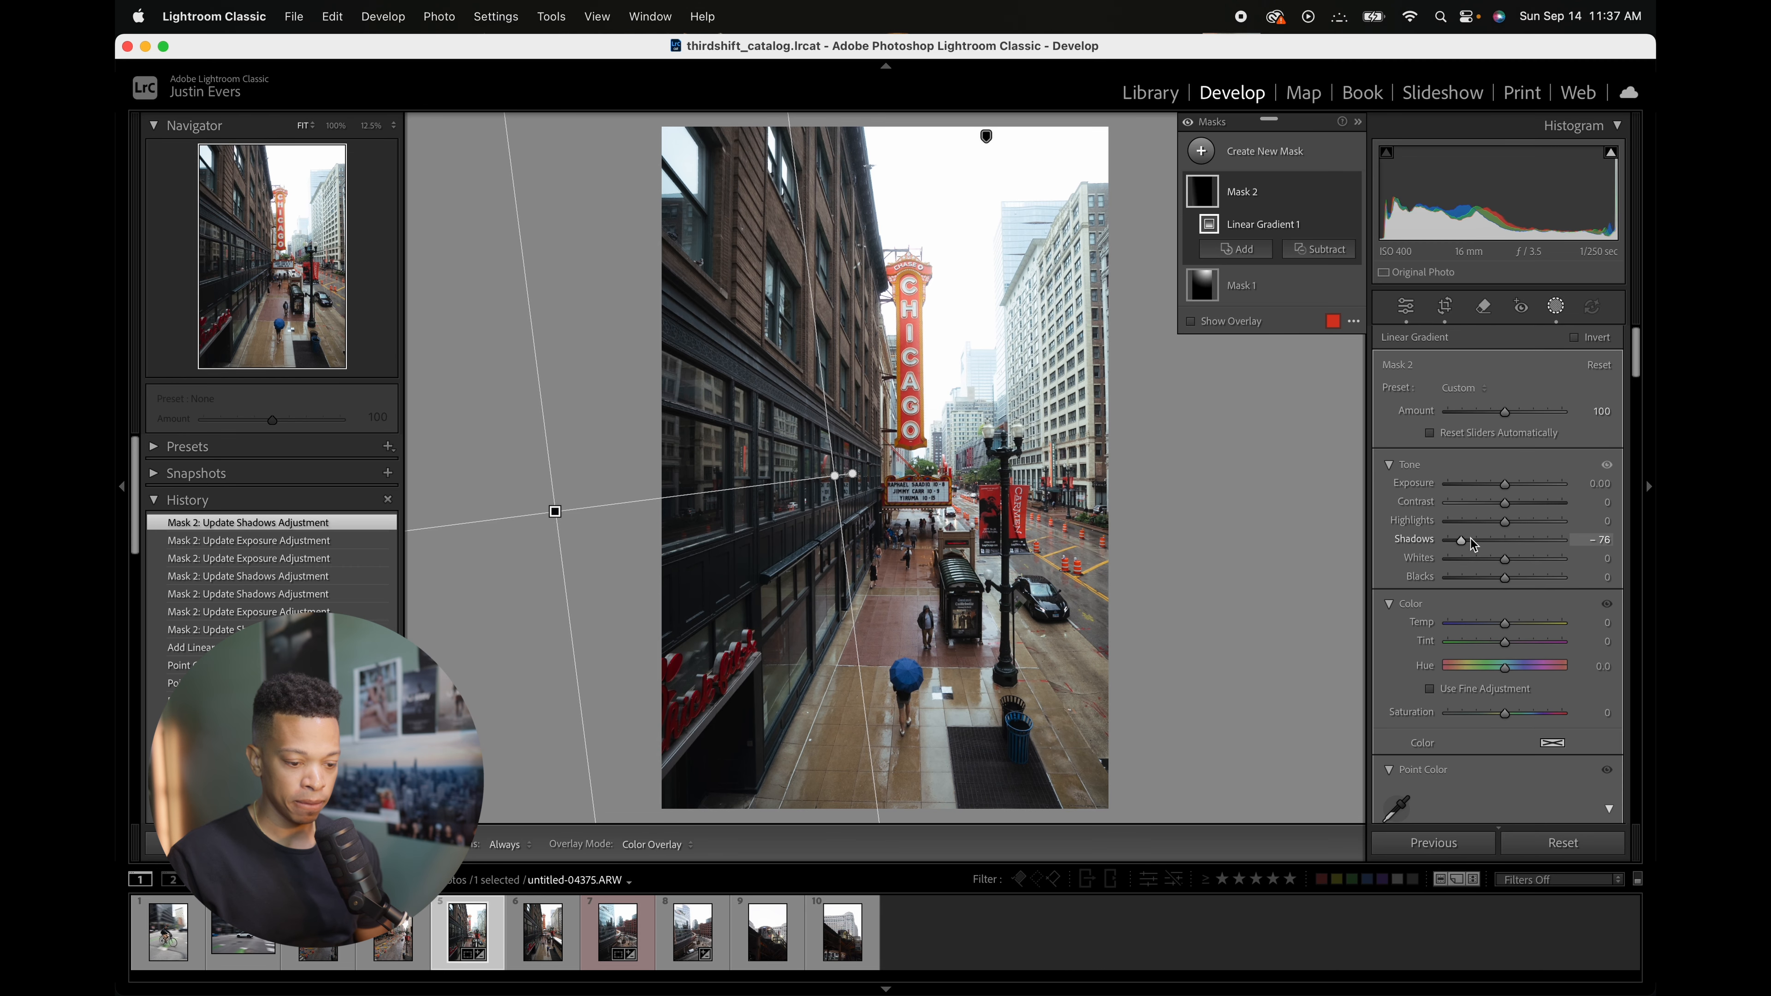
{"action": "left_click_drag", "start_coordinate": [1462, 541], "coordinate": [1418, 551]}
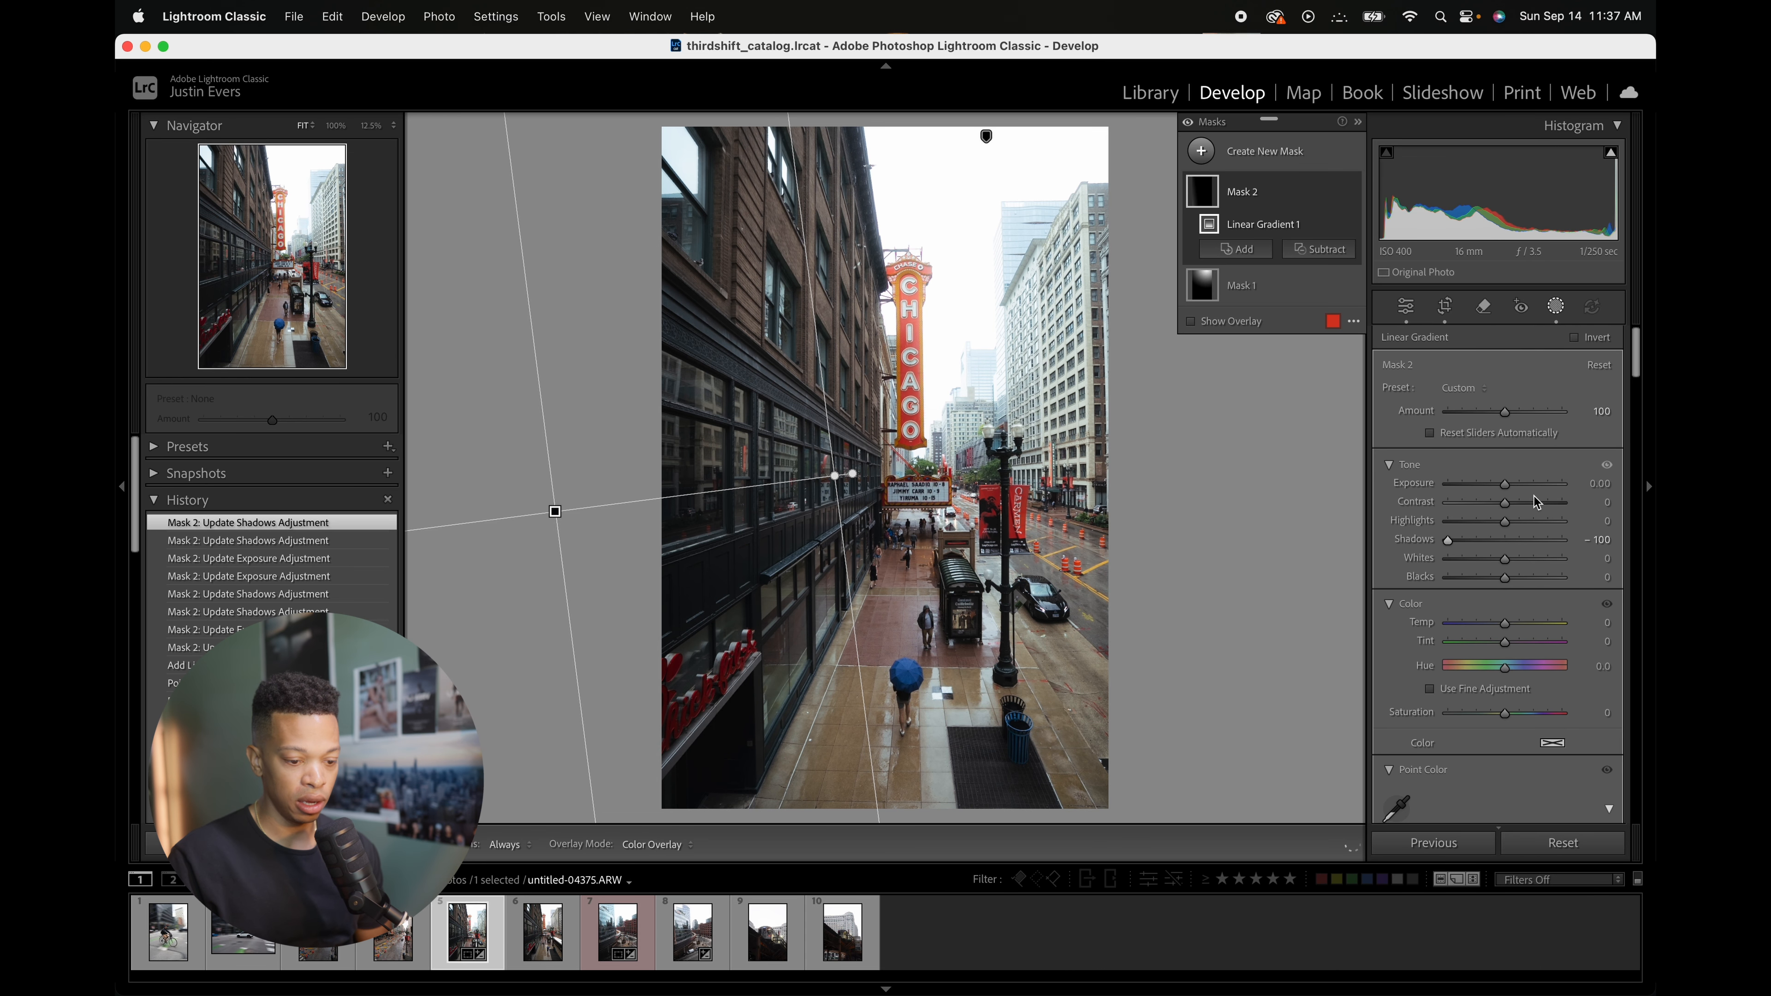
{"action": "left_click", "coordinate": [1499, 487]}
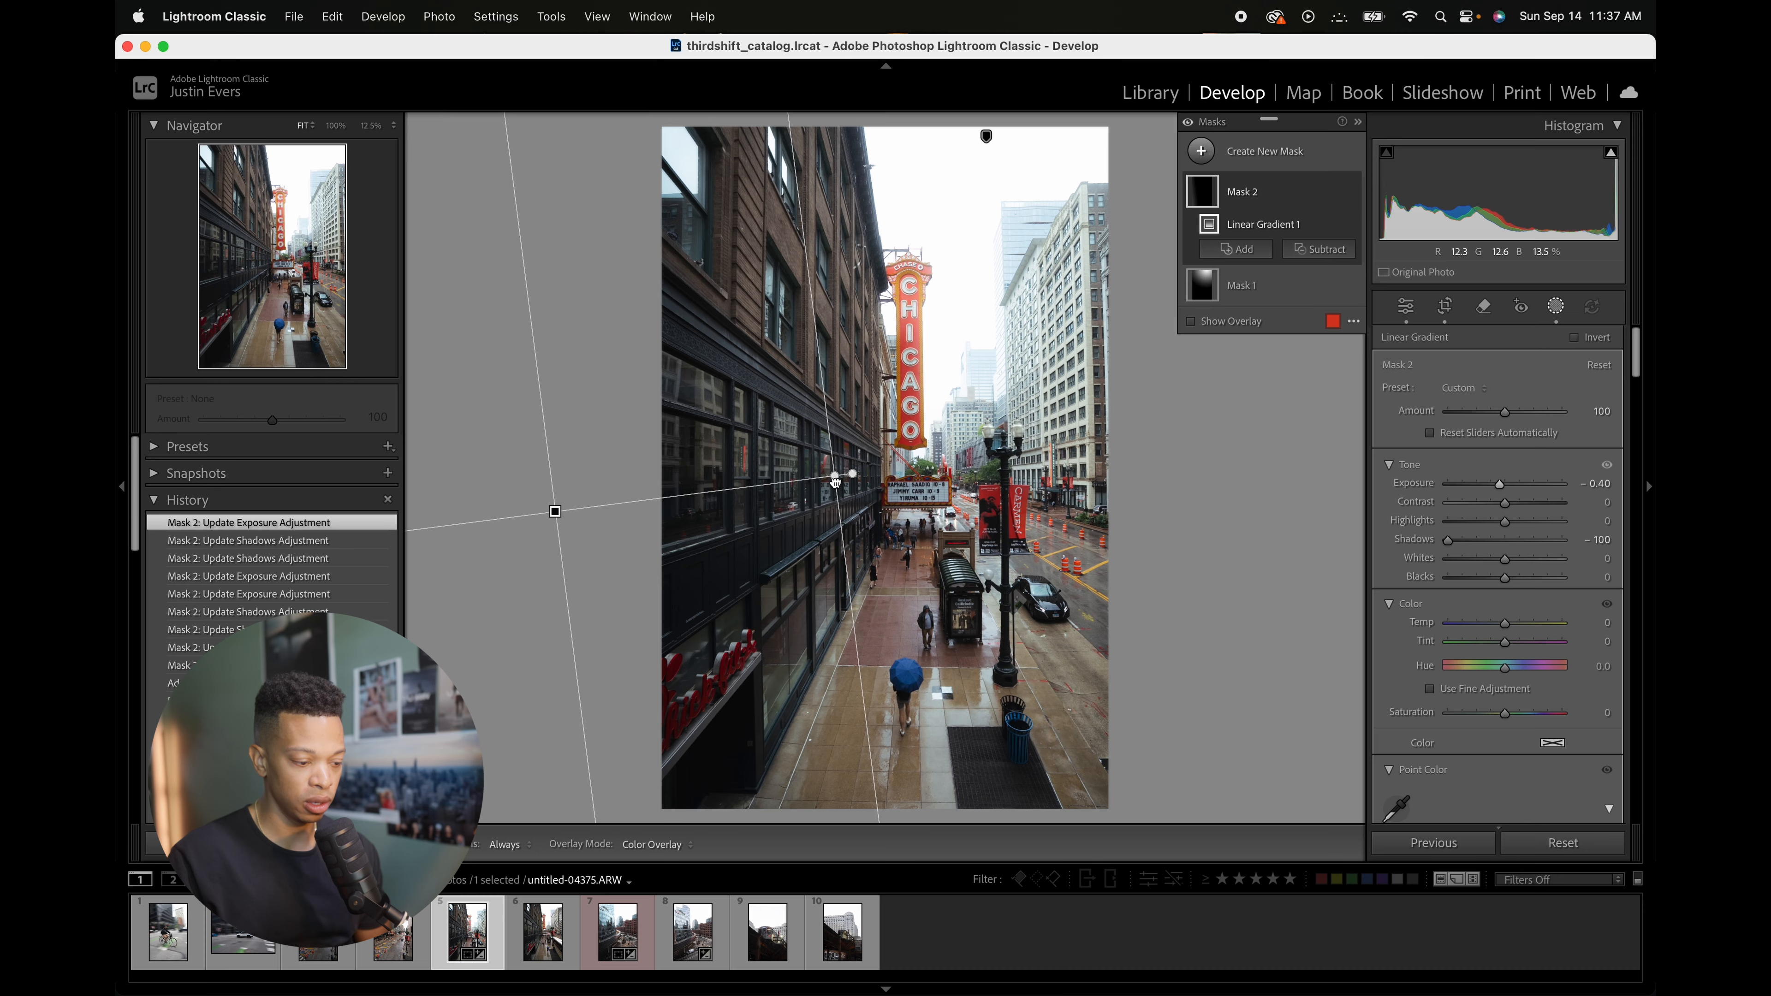
Step: Reposition the linear gradient slightly toward the street and close the masking panel
{"action": "left_click_drag", "start_coordinate": [835, 476], "coordinate": [907, 461]}
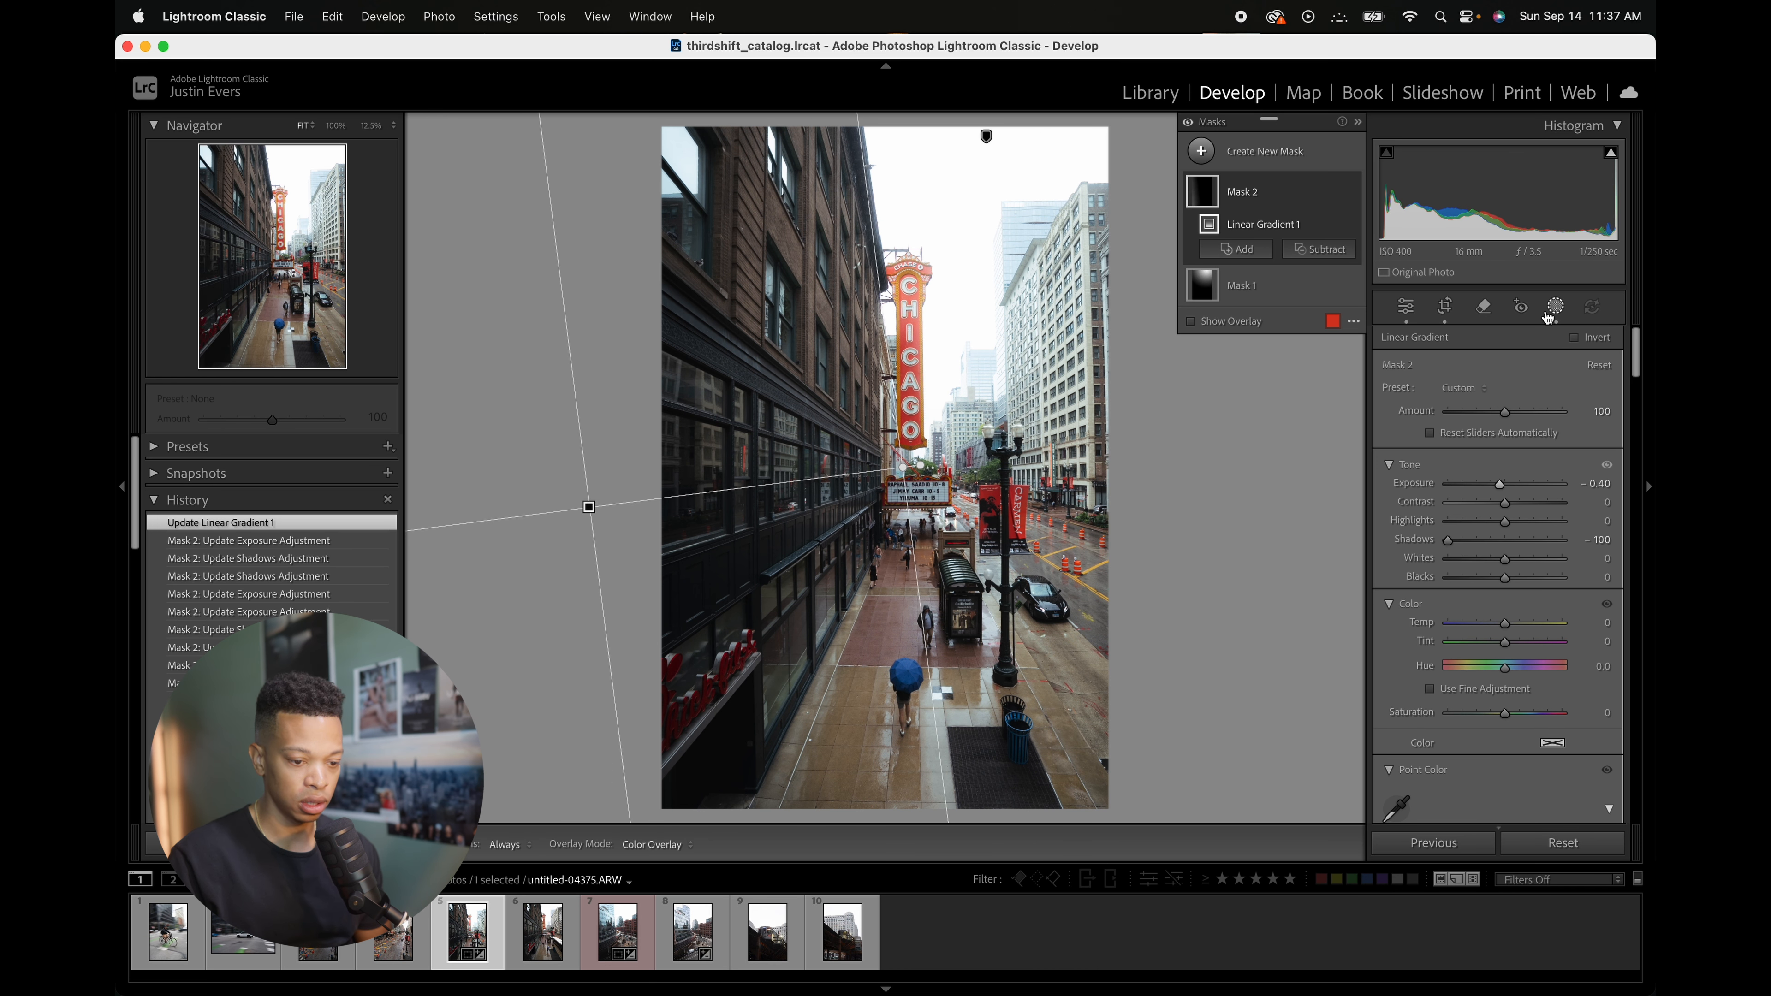
{"action": "left_click_drag", "start_coordinate": [910, 470], "coordinate": [860, 475]}
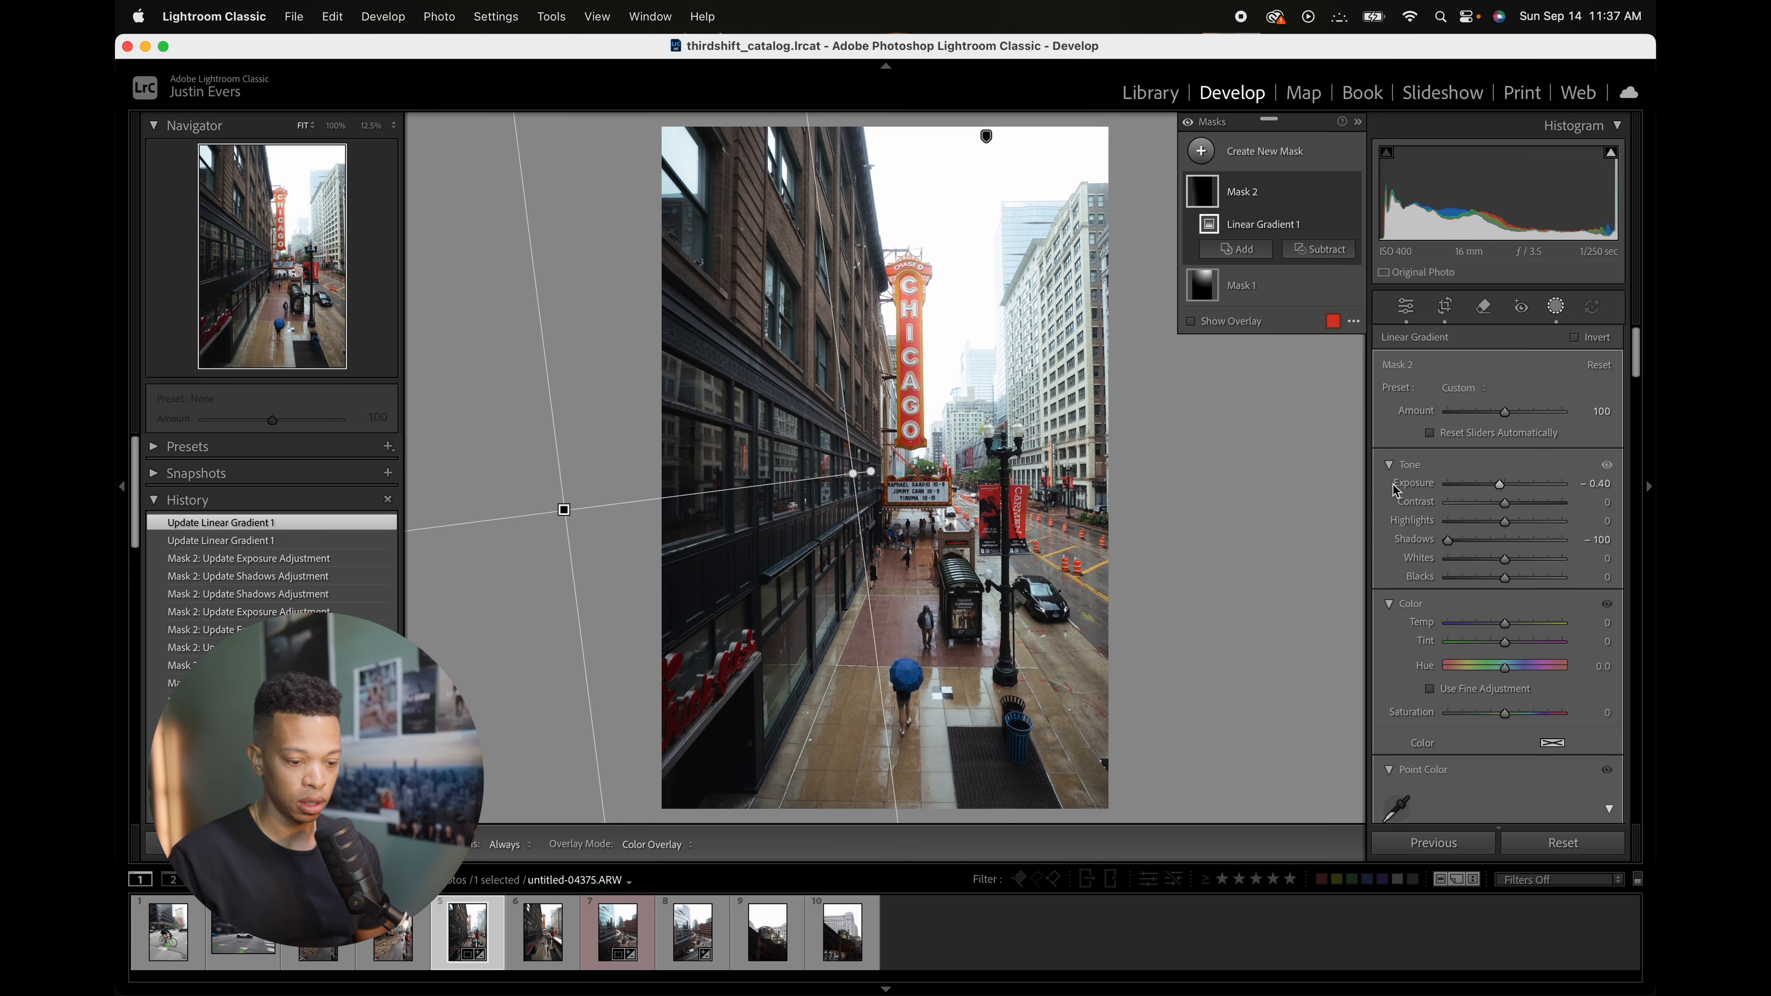
{"action": "left_click_drag", "start_coordinate": [1499, 483], "coordinate": [1504, 483]}
{"action": "left_click", "coordinate": [1555, 304]}
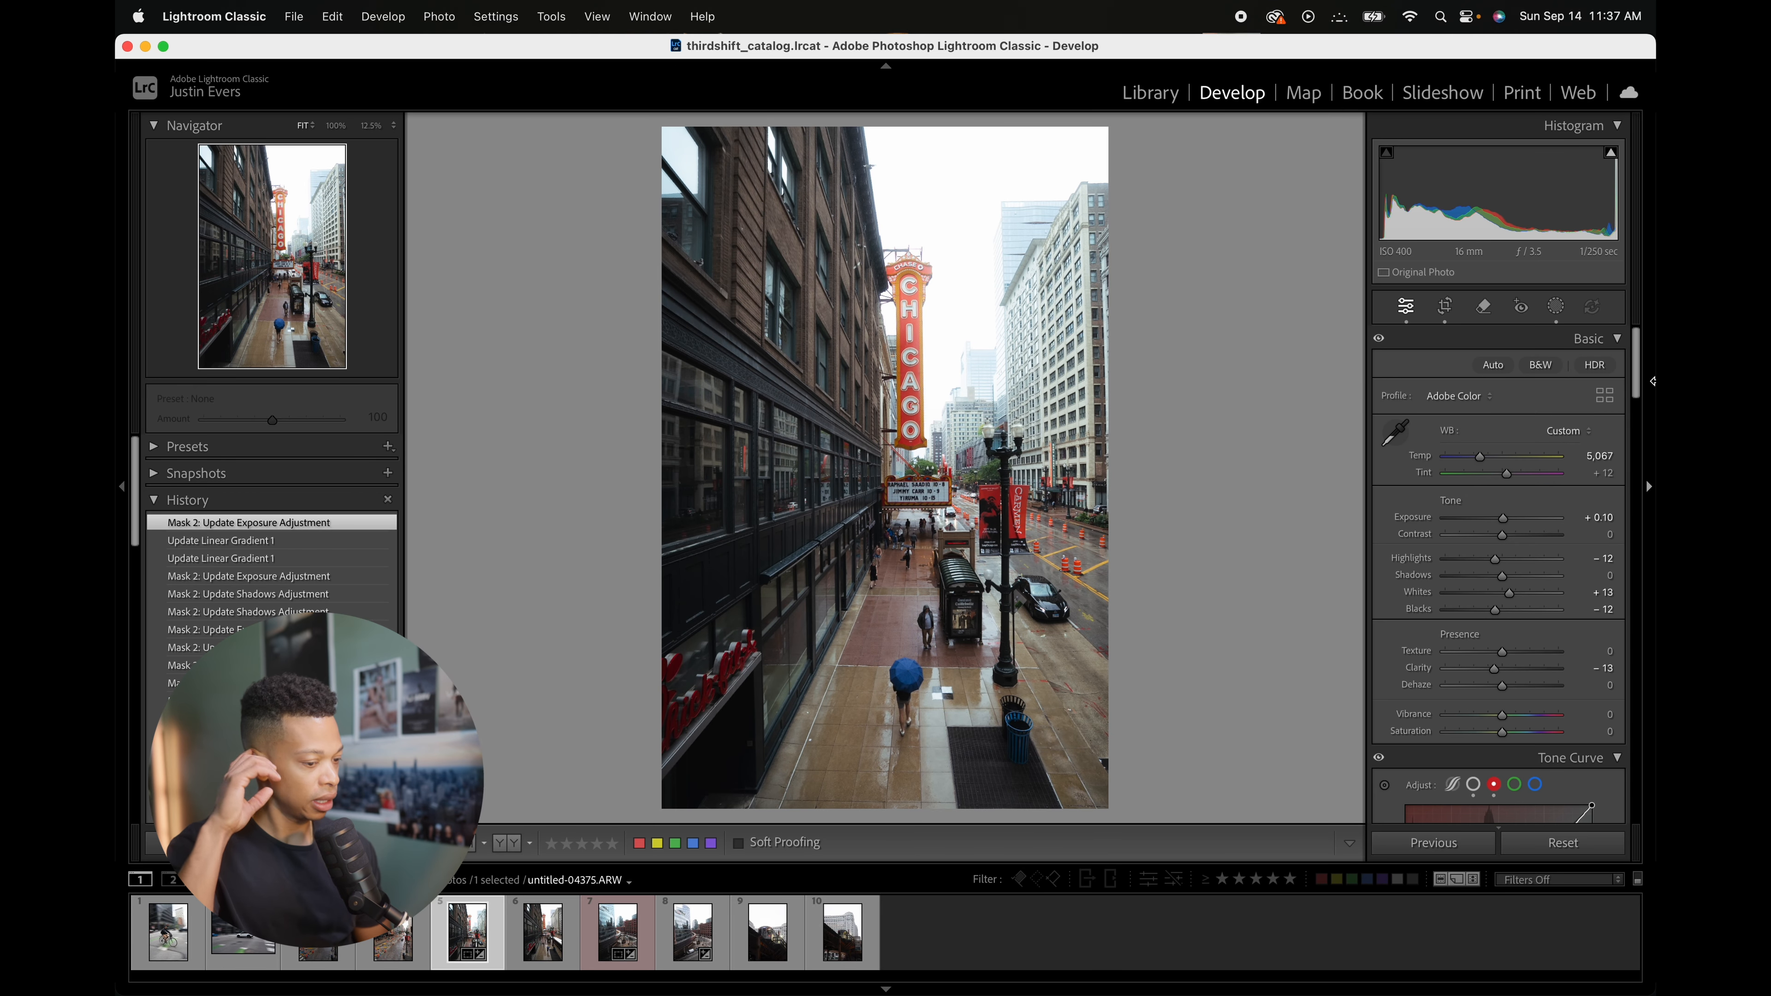
Step: Add a radial gradient mask around the street and sign, and raise its Shadows to 12
{"action": "left_click", "coordinate": [1556, 306]}
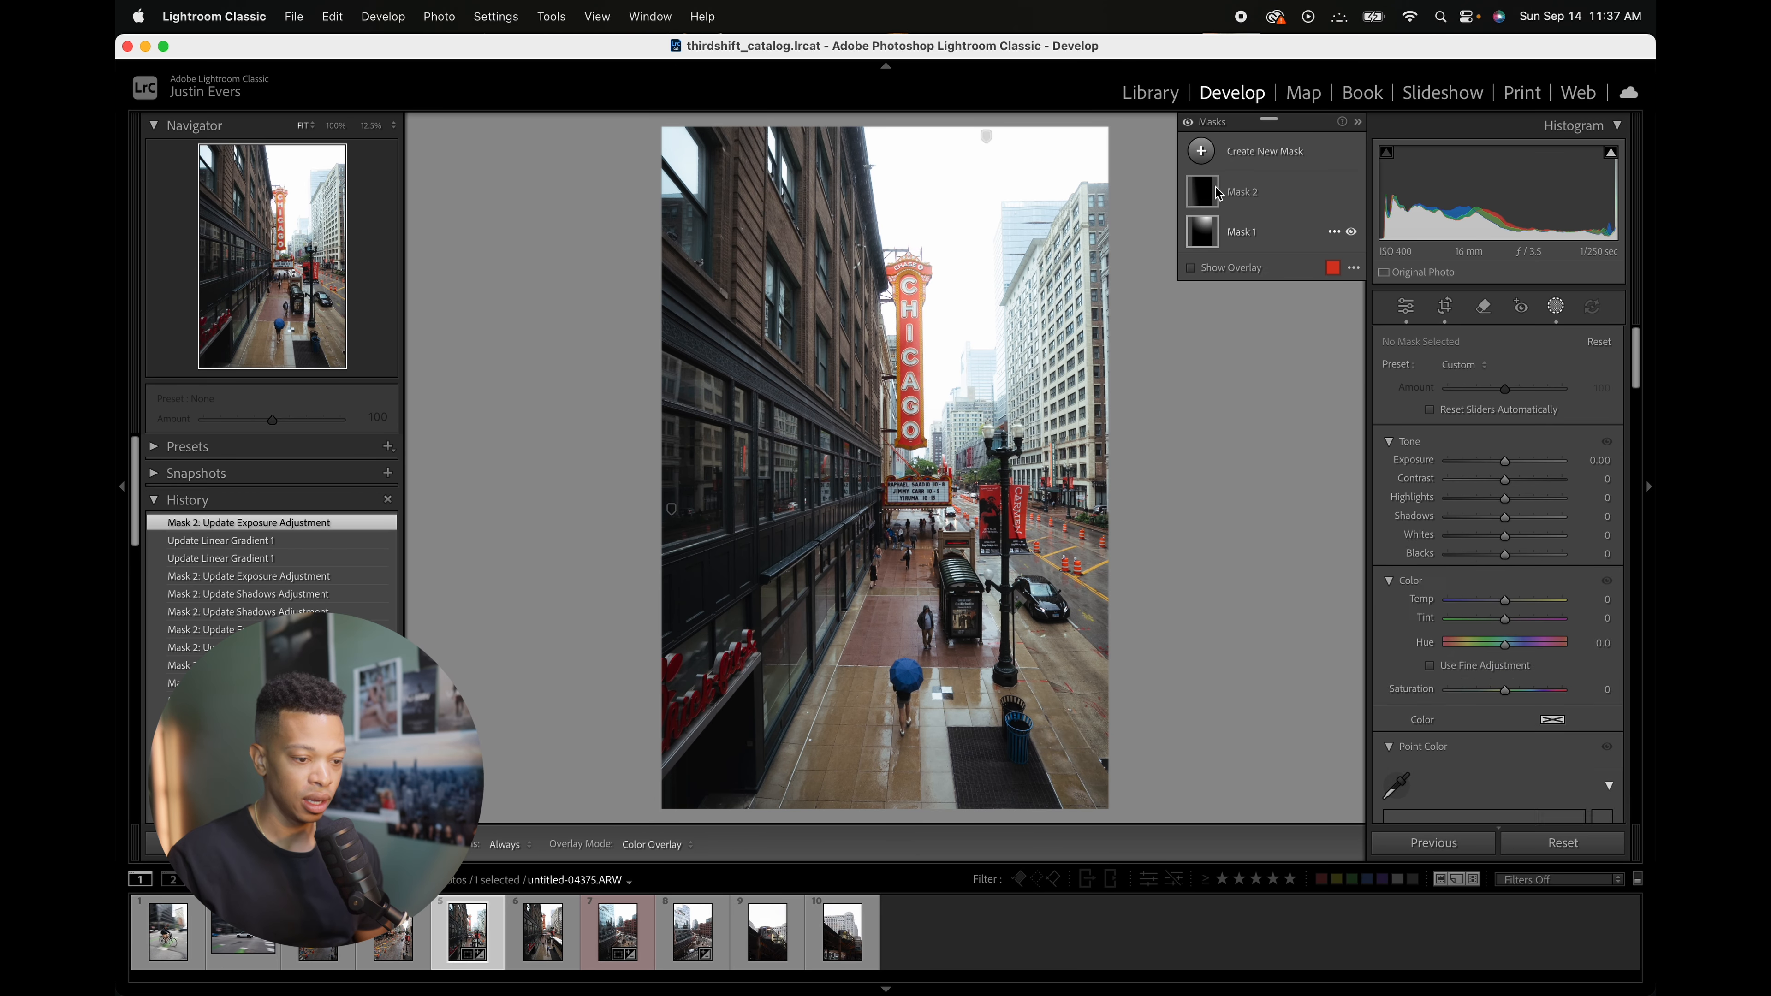
{"action": "left_click", "coordinate": [1201, 151]}
{"action": "left_click", "coordinate": [1282, 394]}
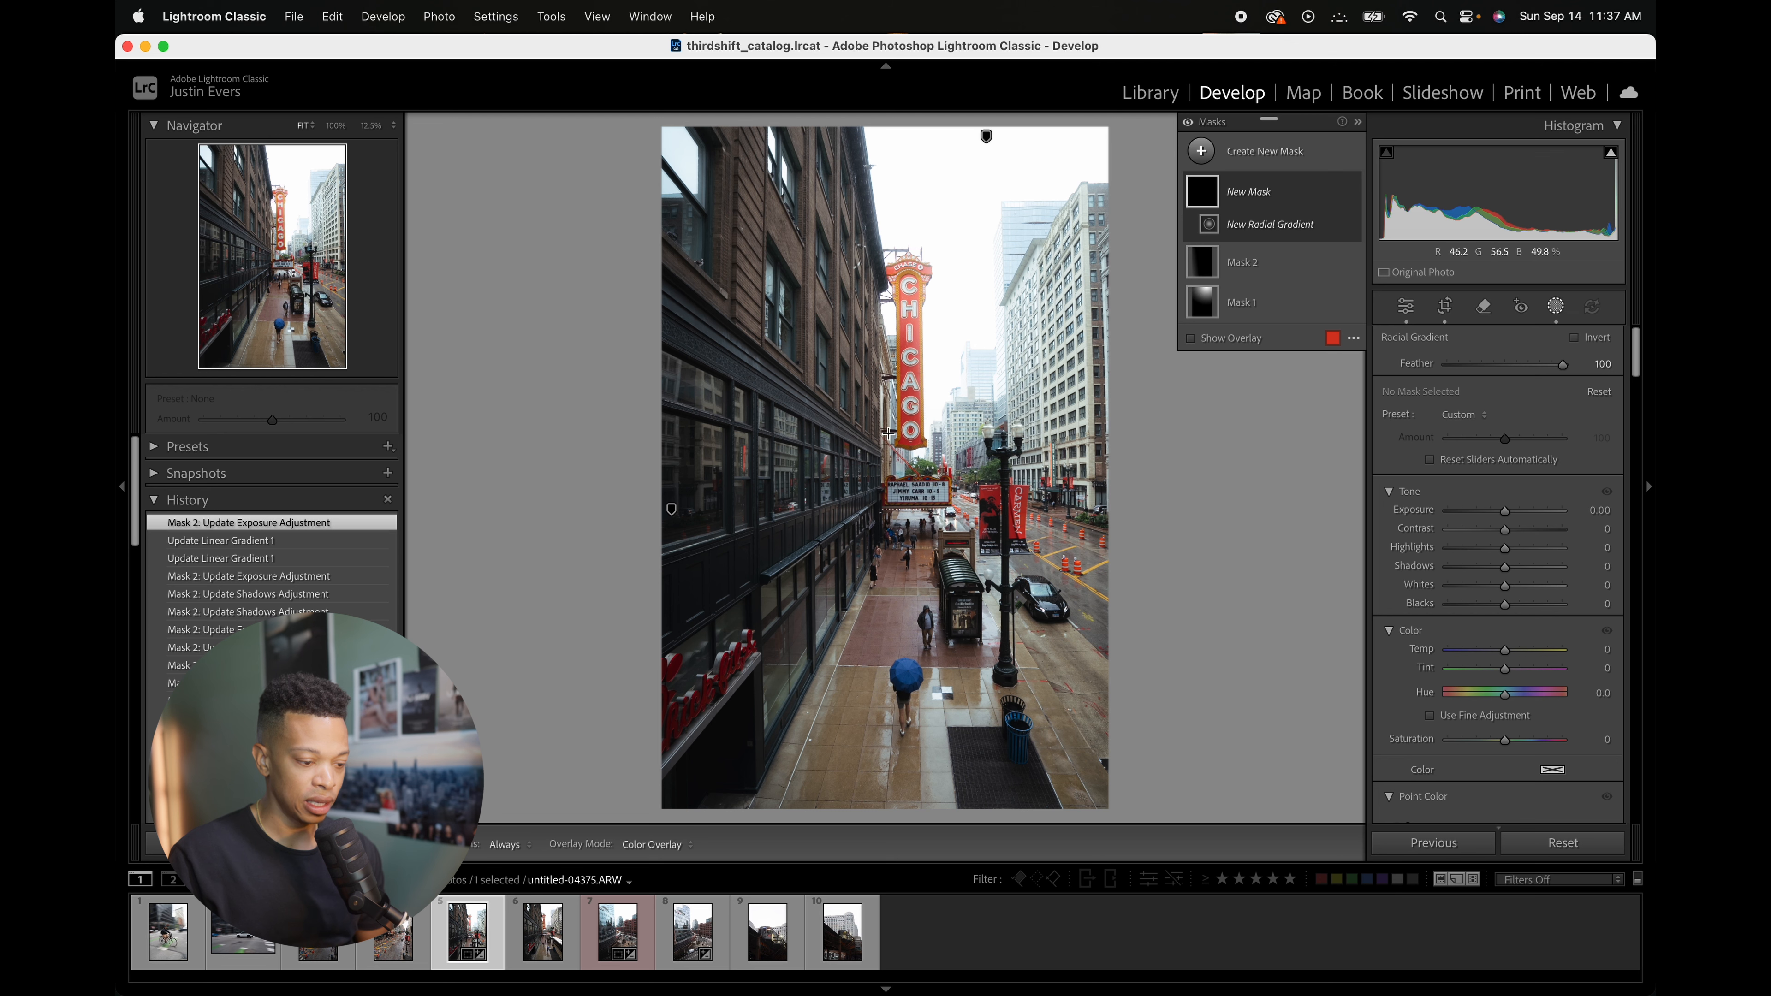
{"action": "left_click_drag", "start_coordinate": [899, 476], "coordinate": [1092, 162]}
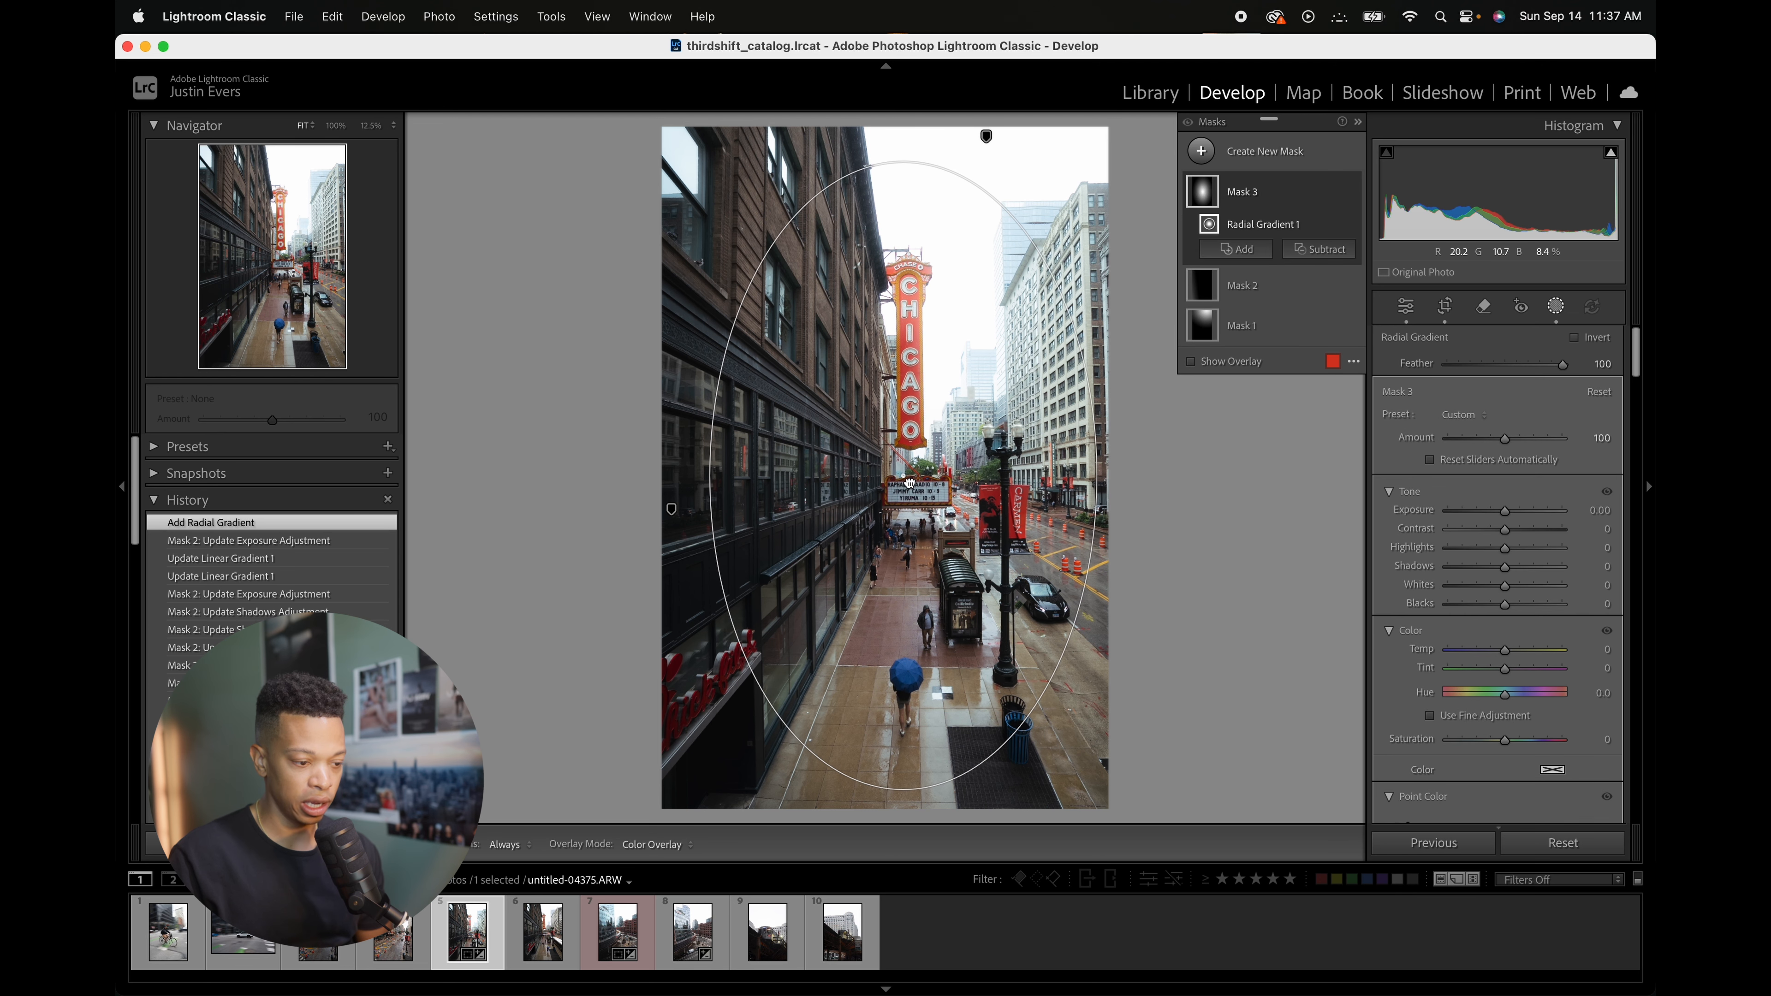
{"action": "left_click_drag", "start_coordinate": [918, 475], "coordinate": [922, 475]}
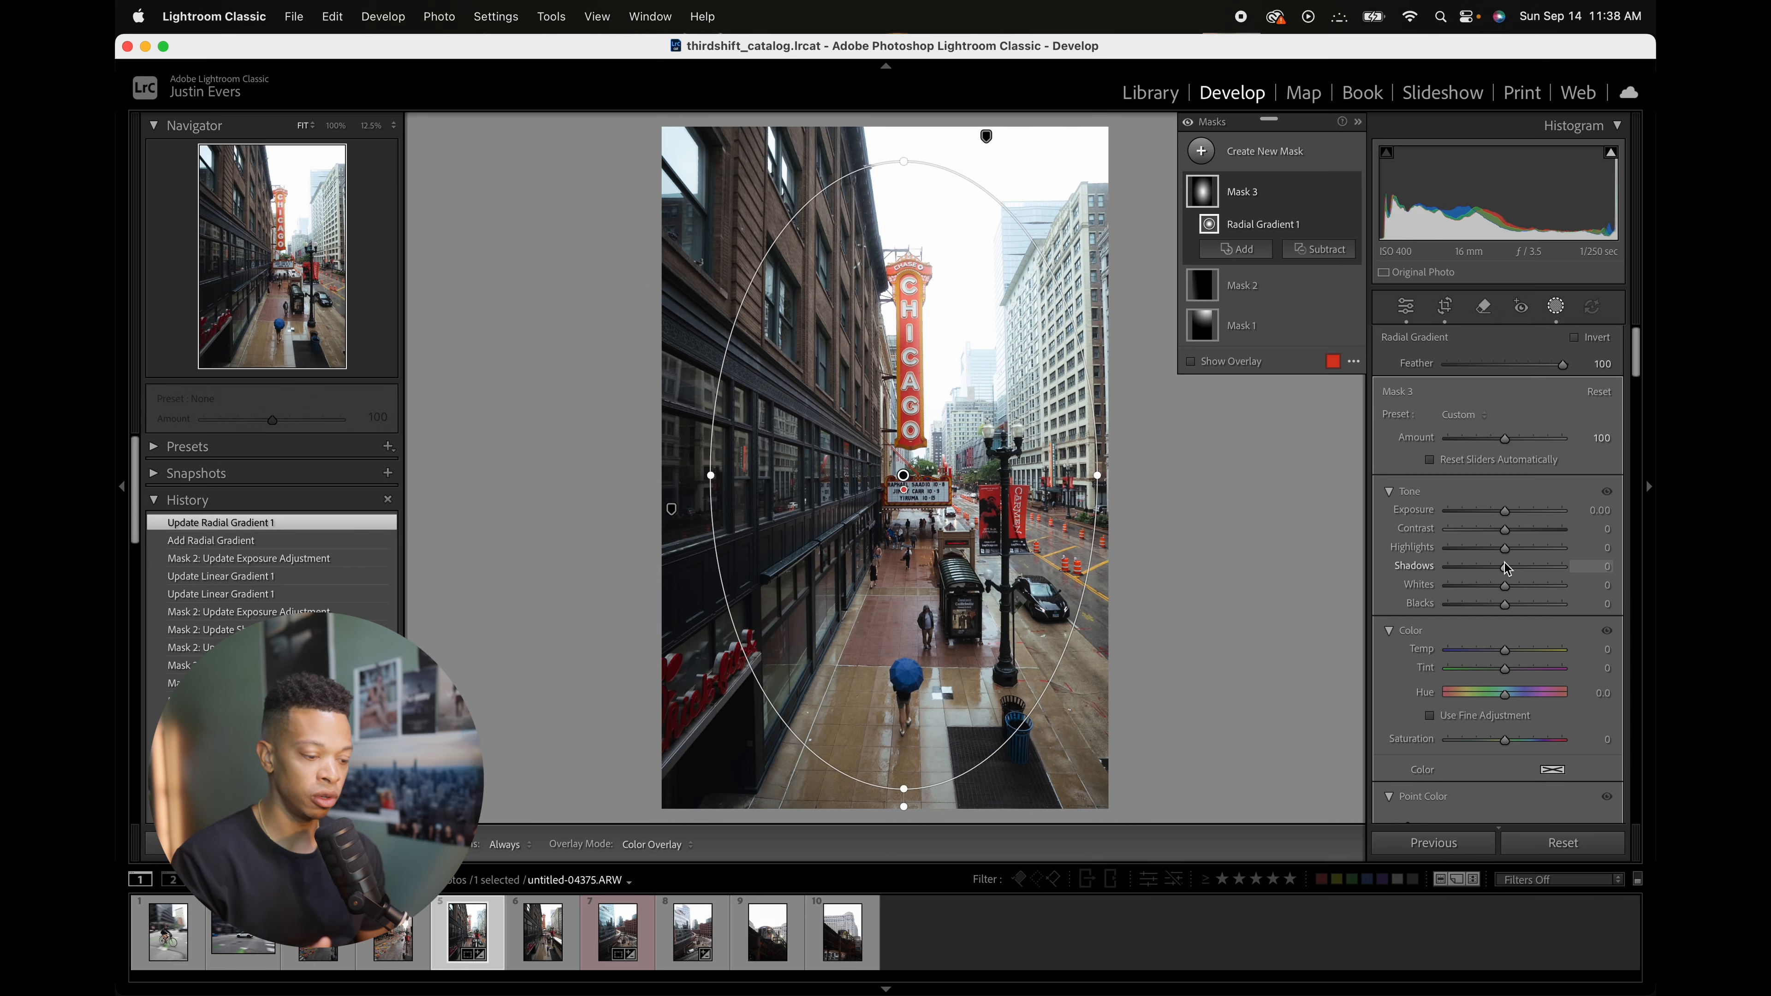
{"action": "left_click_drag", "start_coordinate": [1506, 568], "coordinate": [1514, 574]}
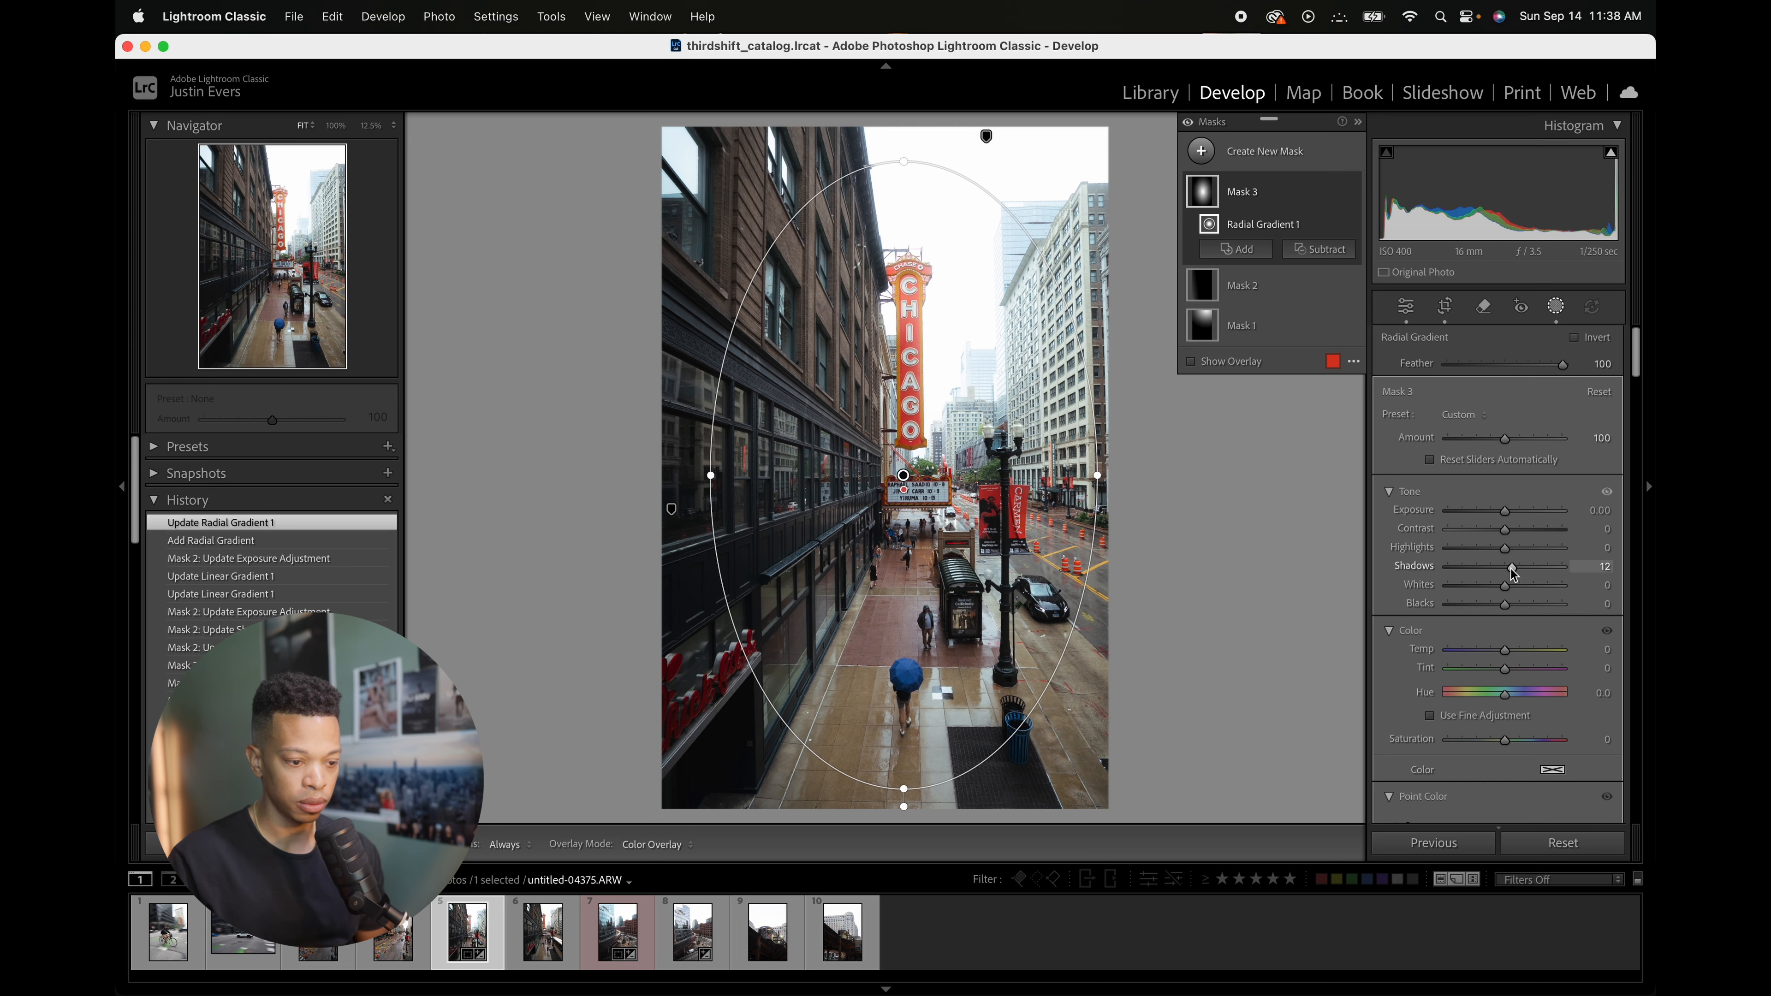
Step: Toggle the radial gradient mask's visibility off and on to compare, then close masking
{"action": "left_click", "coordinate": [1351, 196]}
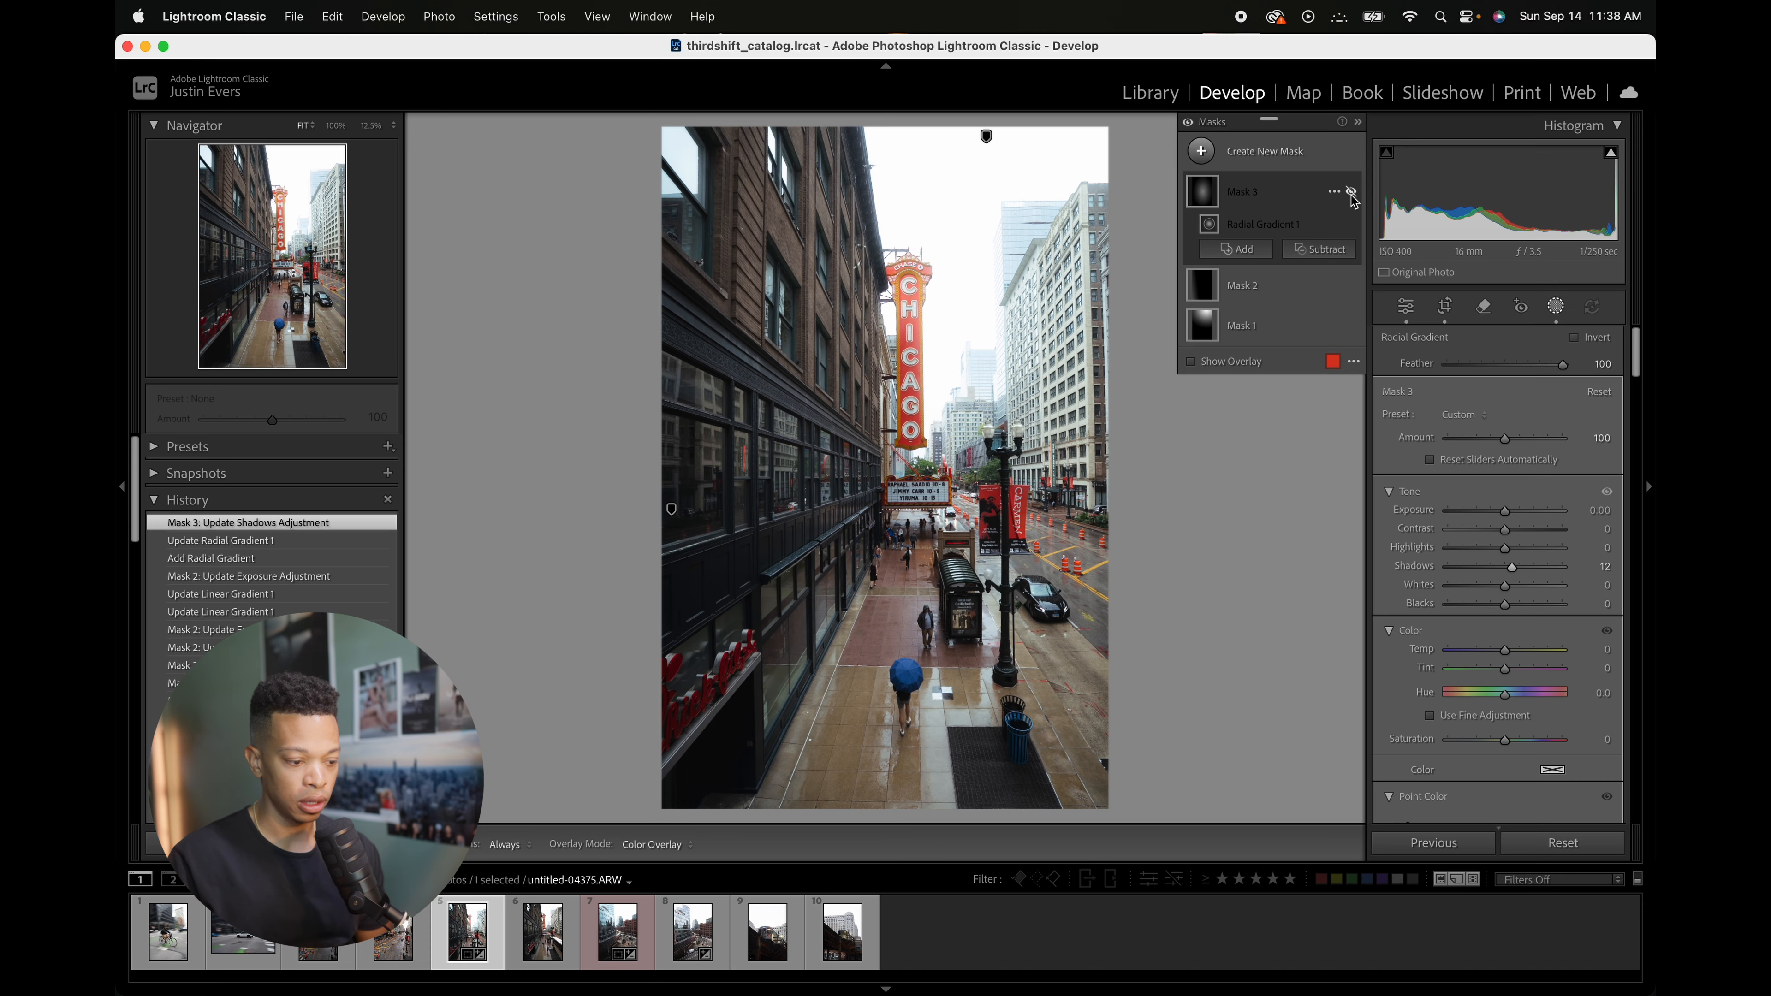
{"action": "left_click", "coordinate": [1351, 198]}
{"action": "left_click", "coordinate": [1351, 197]}
{"action": "left_click", "coordinate": [1352, 198]}
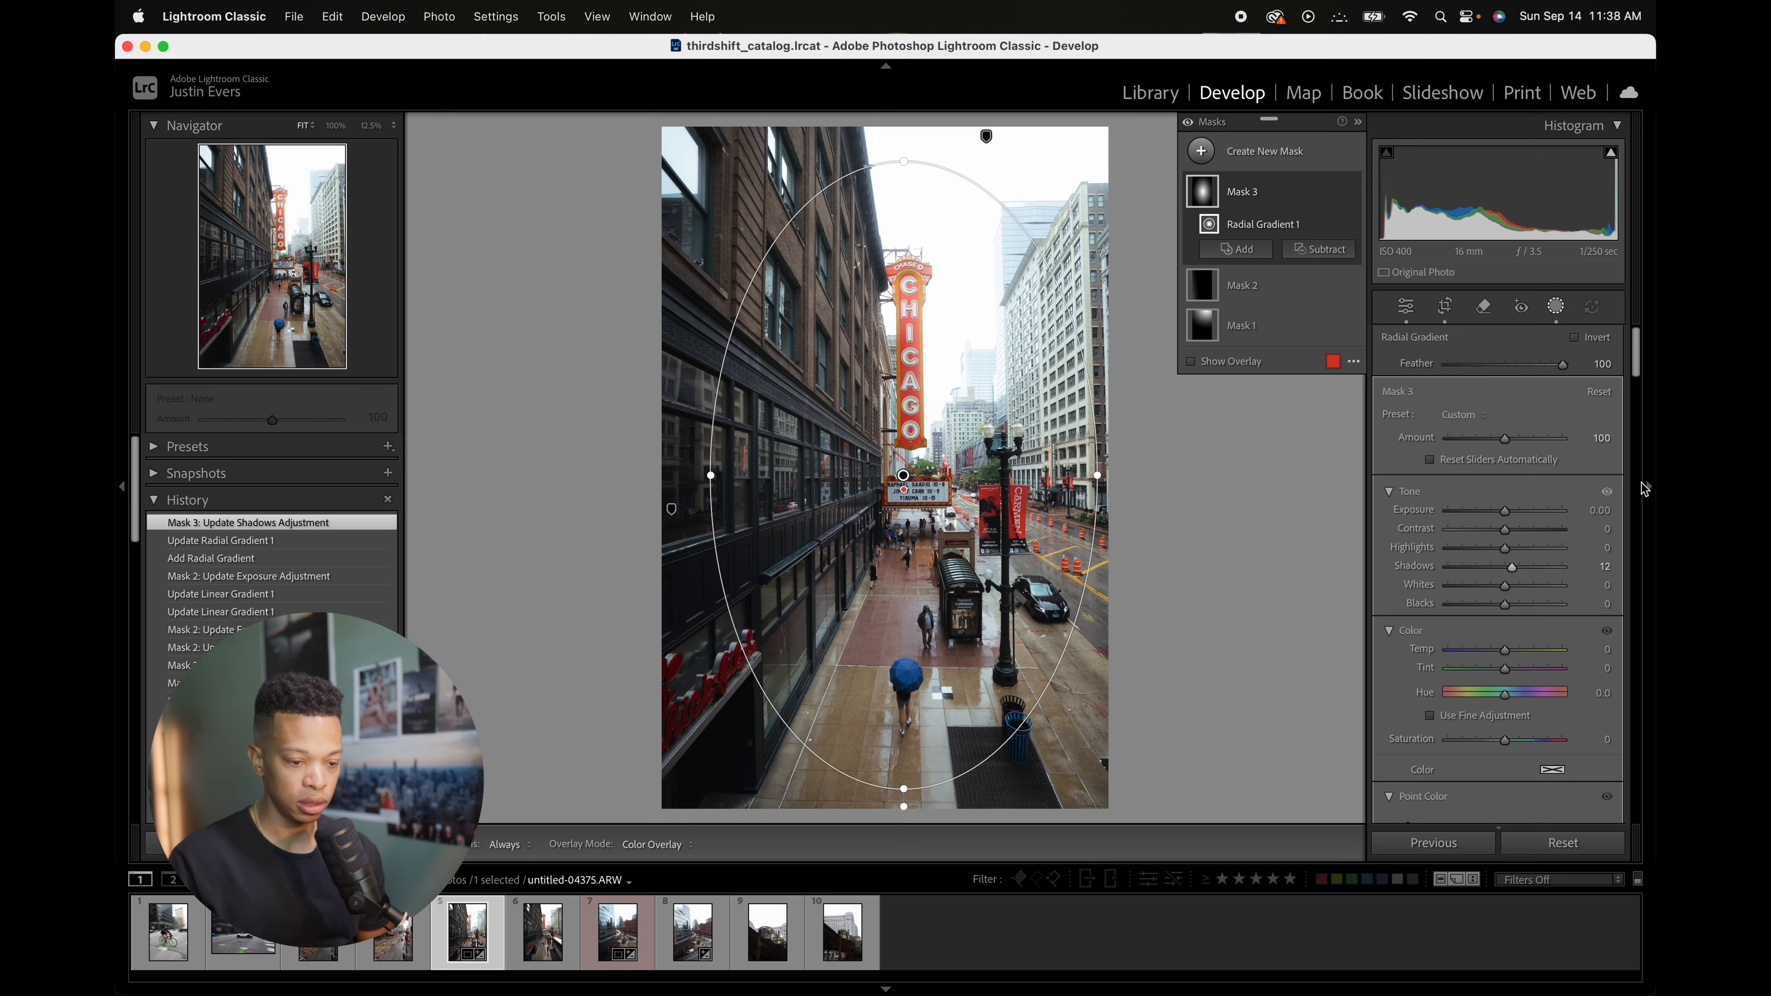
{"action": "key", "text": "shift+w"}
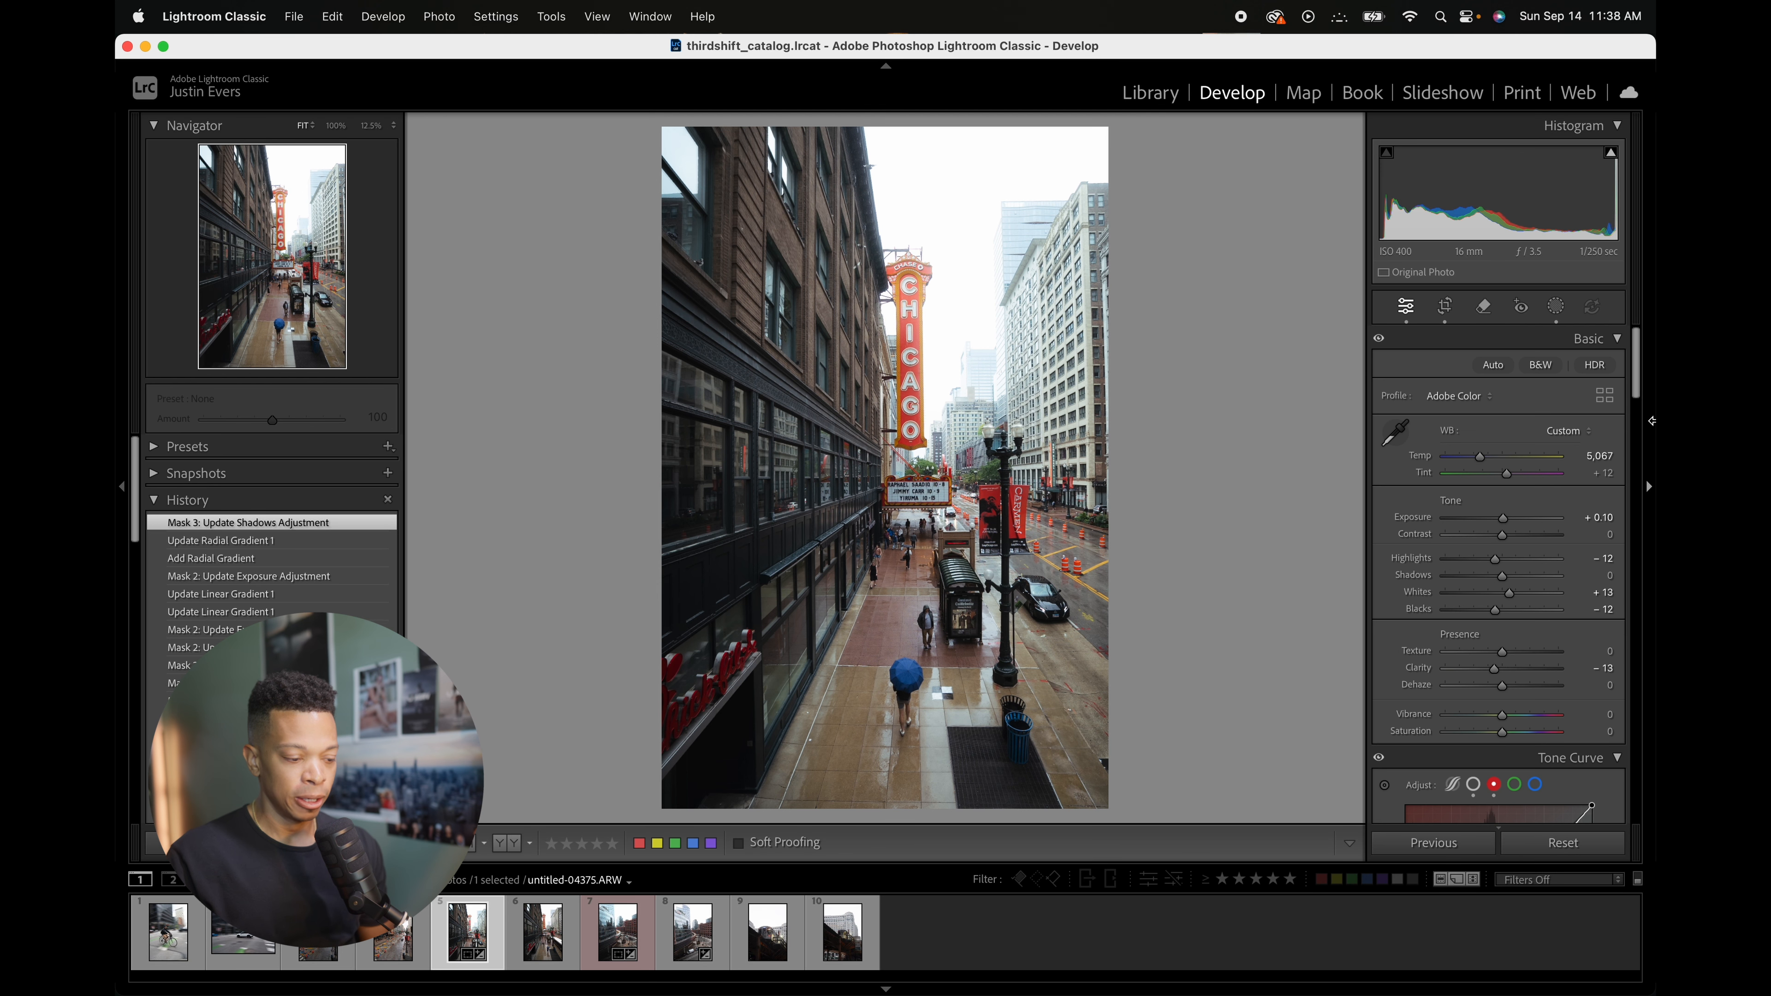
Step: Add a new linear gradient mask drawn from the bottom edge of the photo up toward the street, and widen its transition
{"action": "scroll", "coordinate": [1583, 643], "scroll_direction": "down", "scroll_amount": 2}
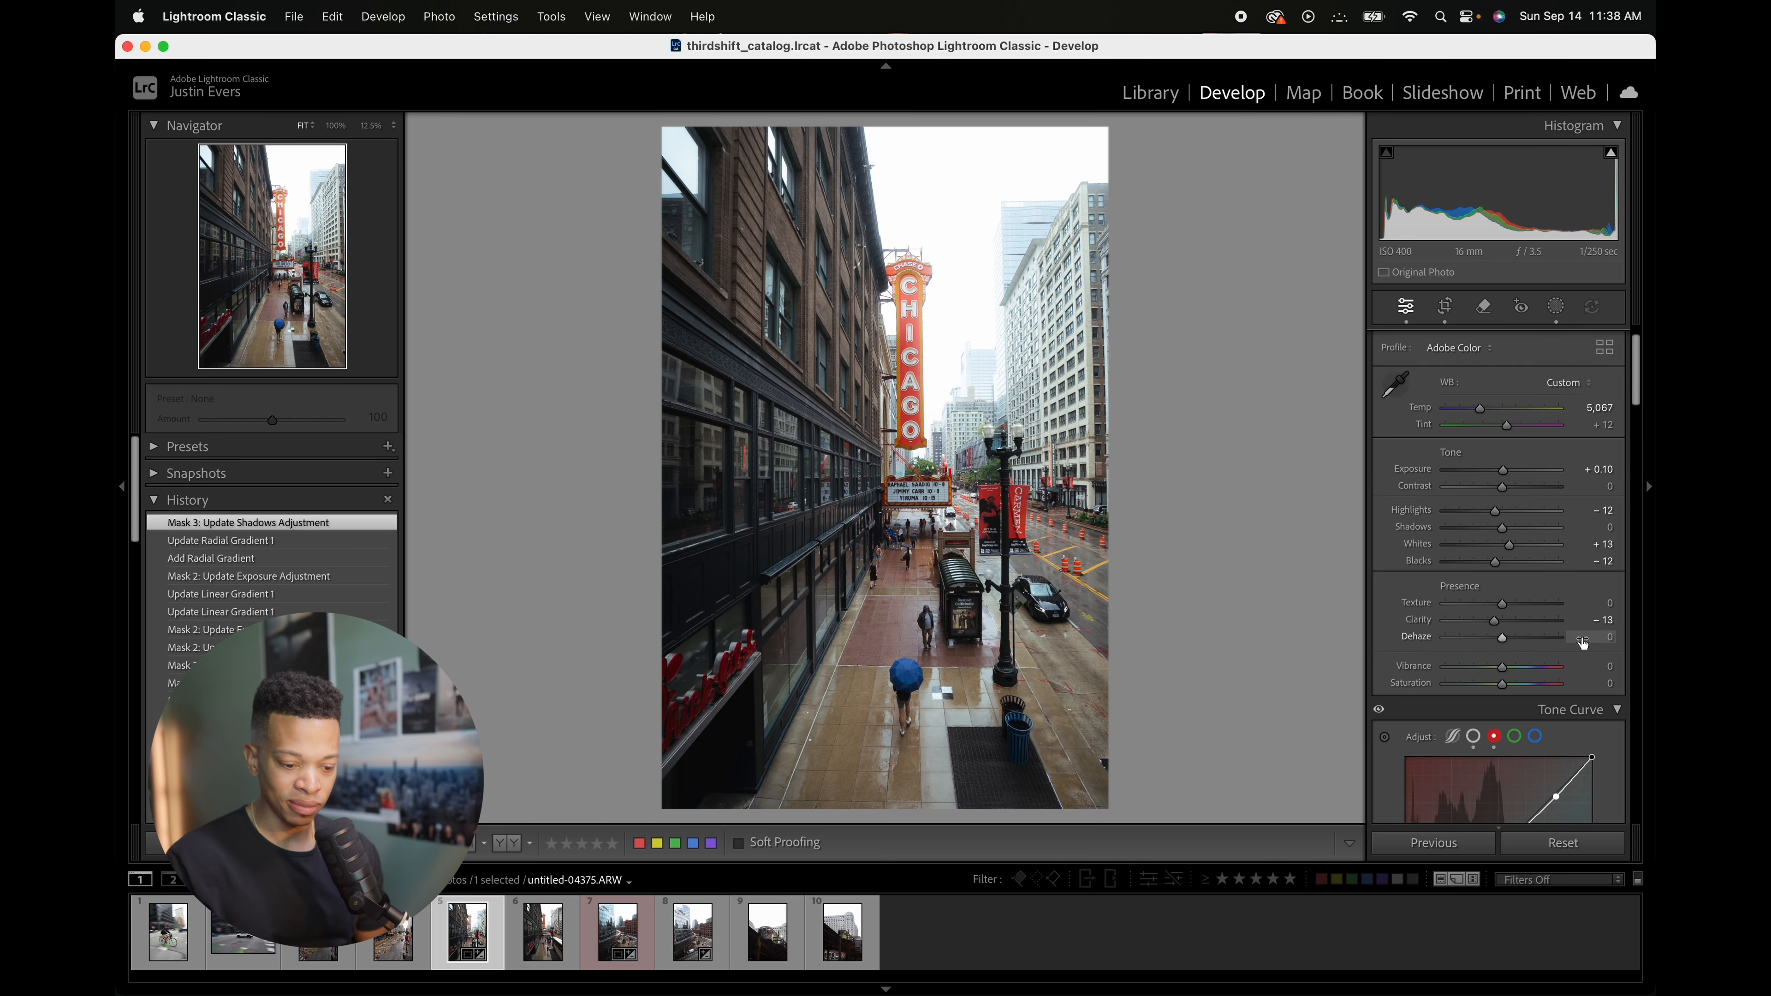
{"action": "scroll", "coordinate": [1583, 642], "scroll_direction": "down", "scroll_amount": 3}
{"action": "scroll", "coordinate": [1562, 600], "scroll_direction": "down", "scroll_amount": 3}
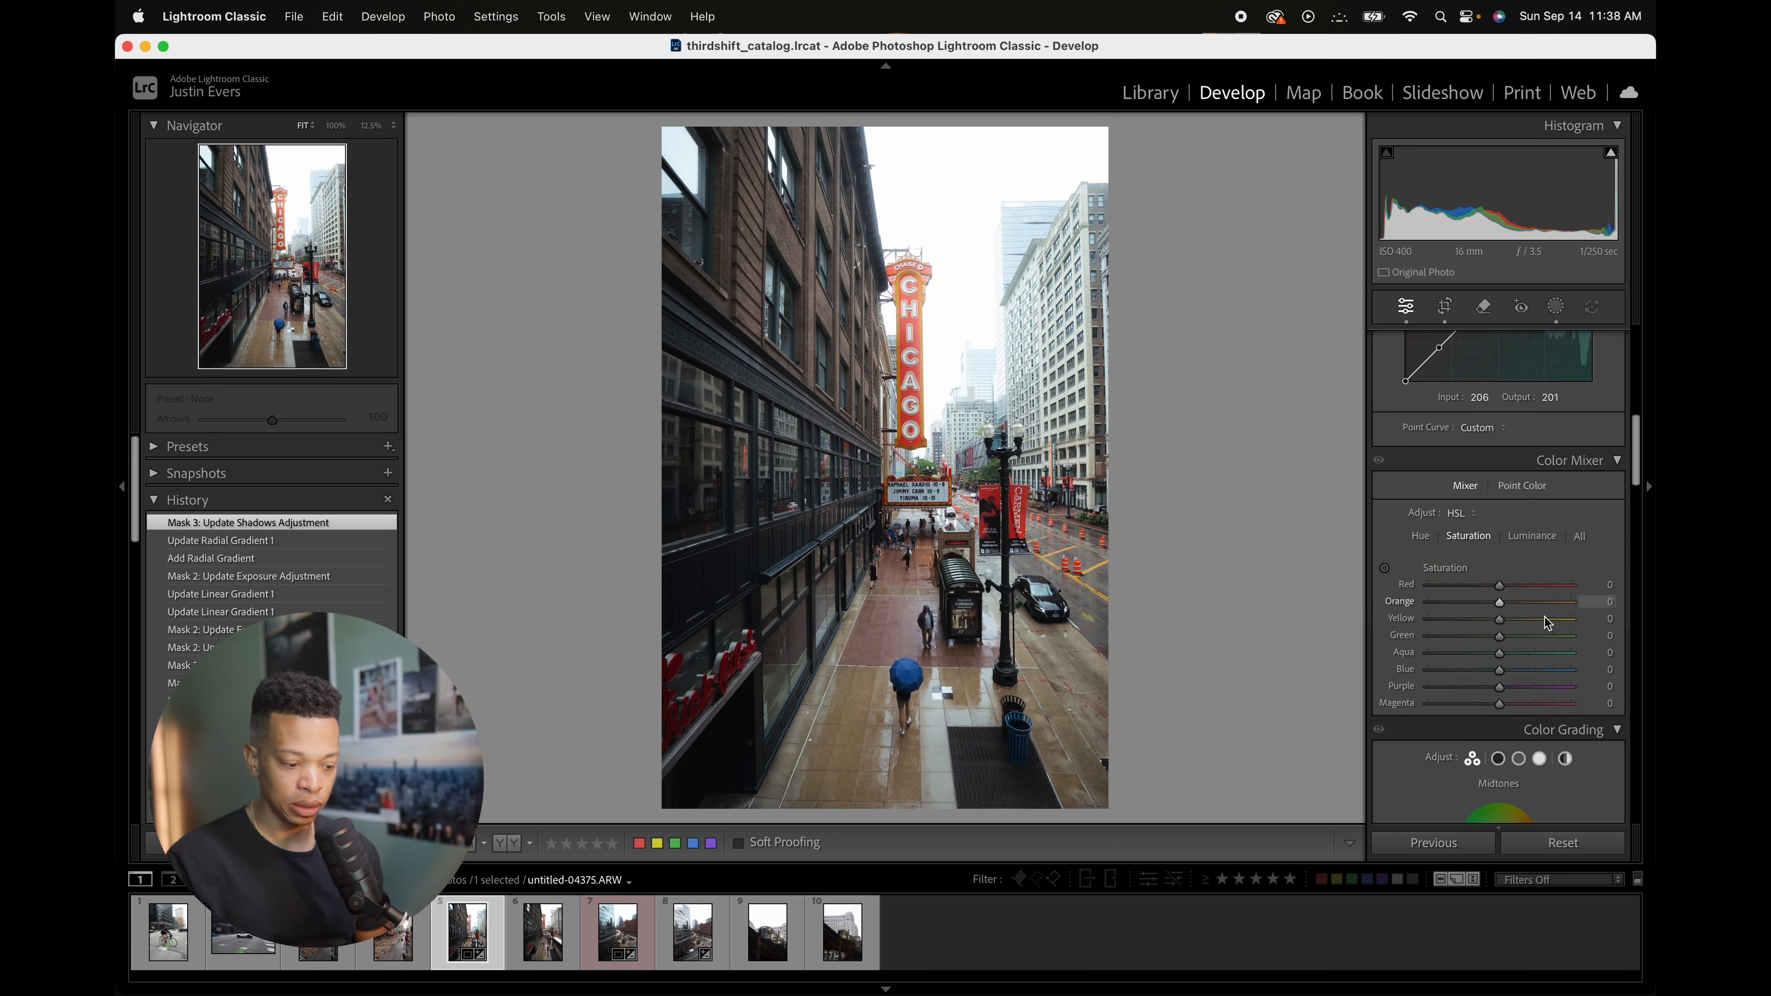
{"action": "left_click", "coordinate": [1556, 306]}
{"action": "left_click", "coordinate": [1200, 151]}
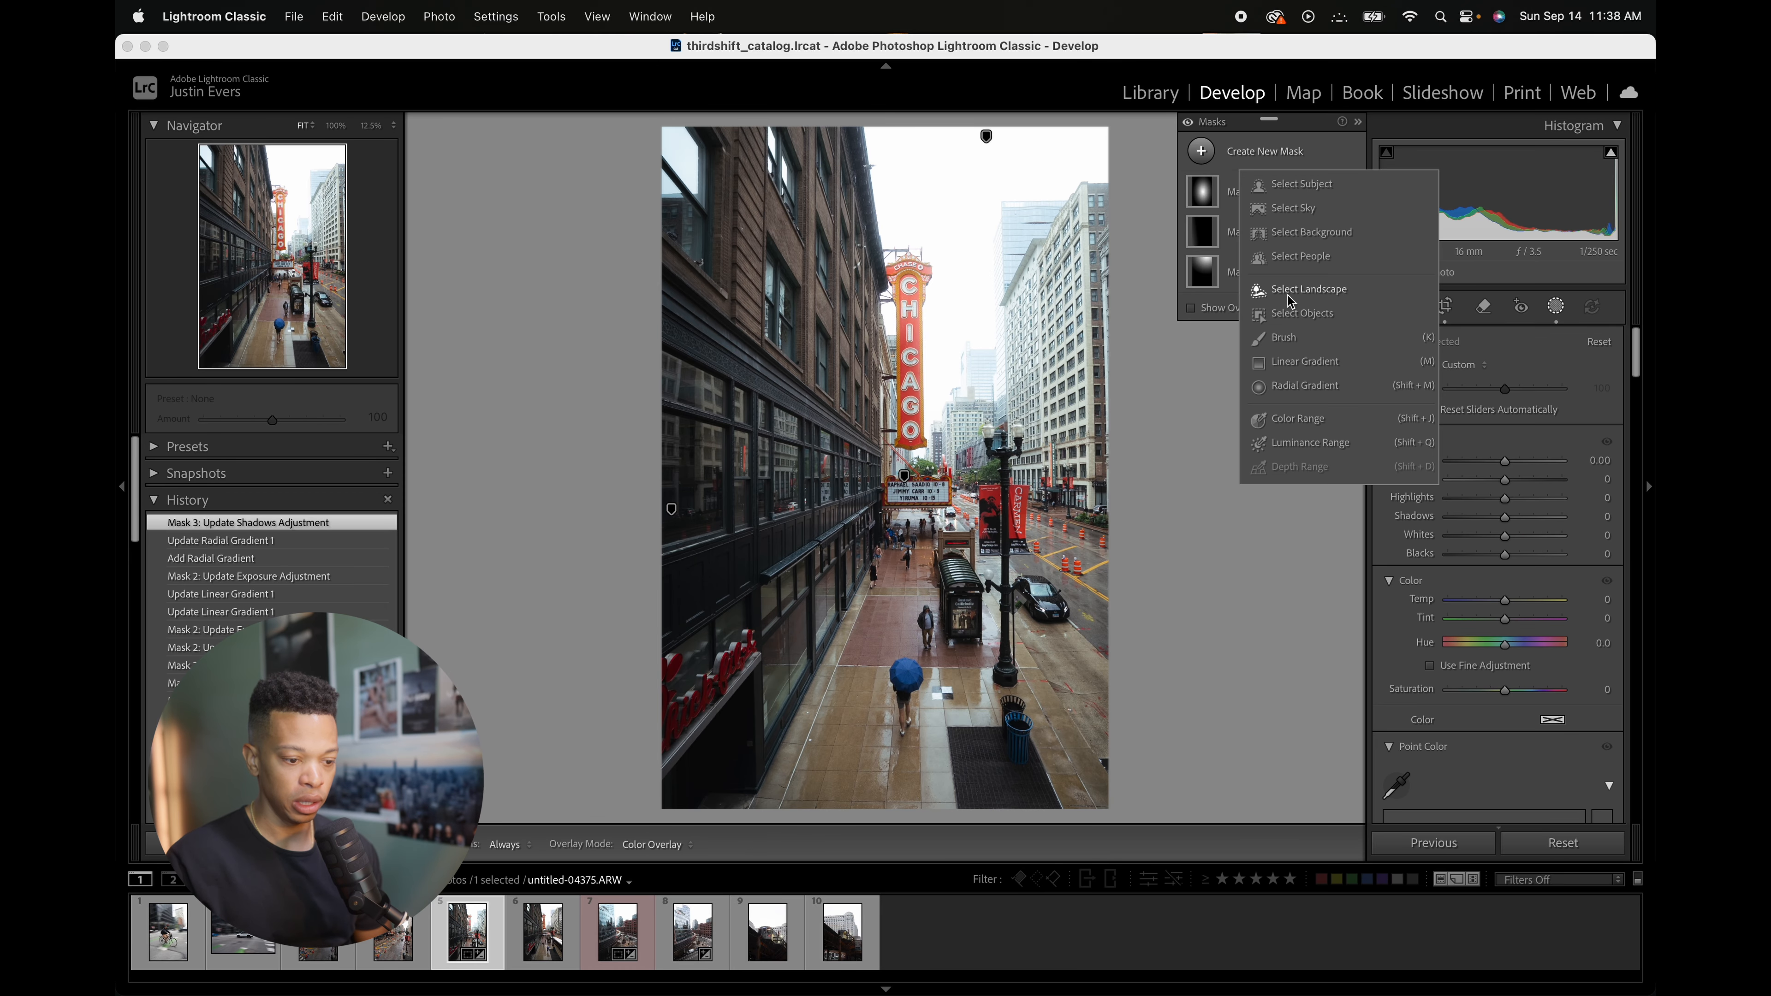
{"action": "left_click", "coordinate": [1297, 367]}
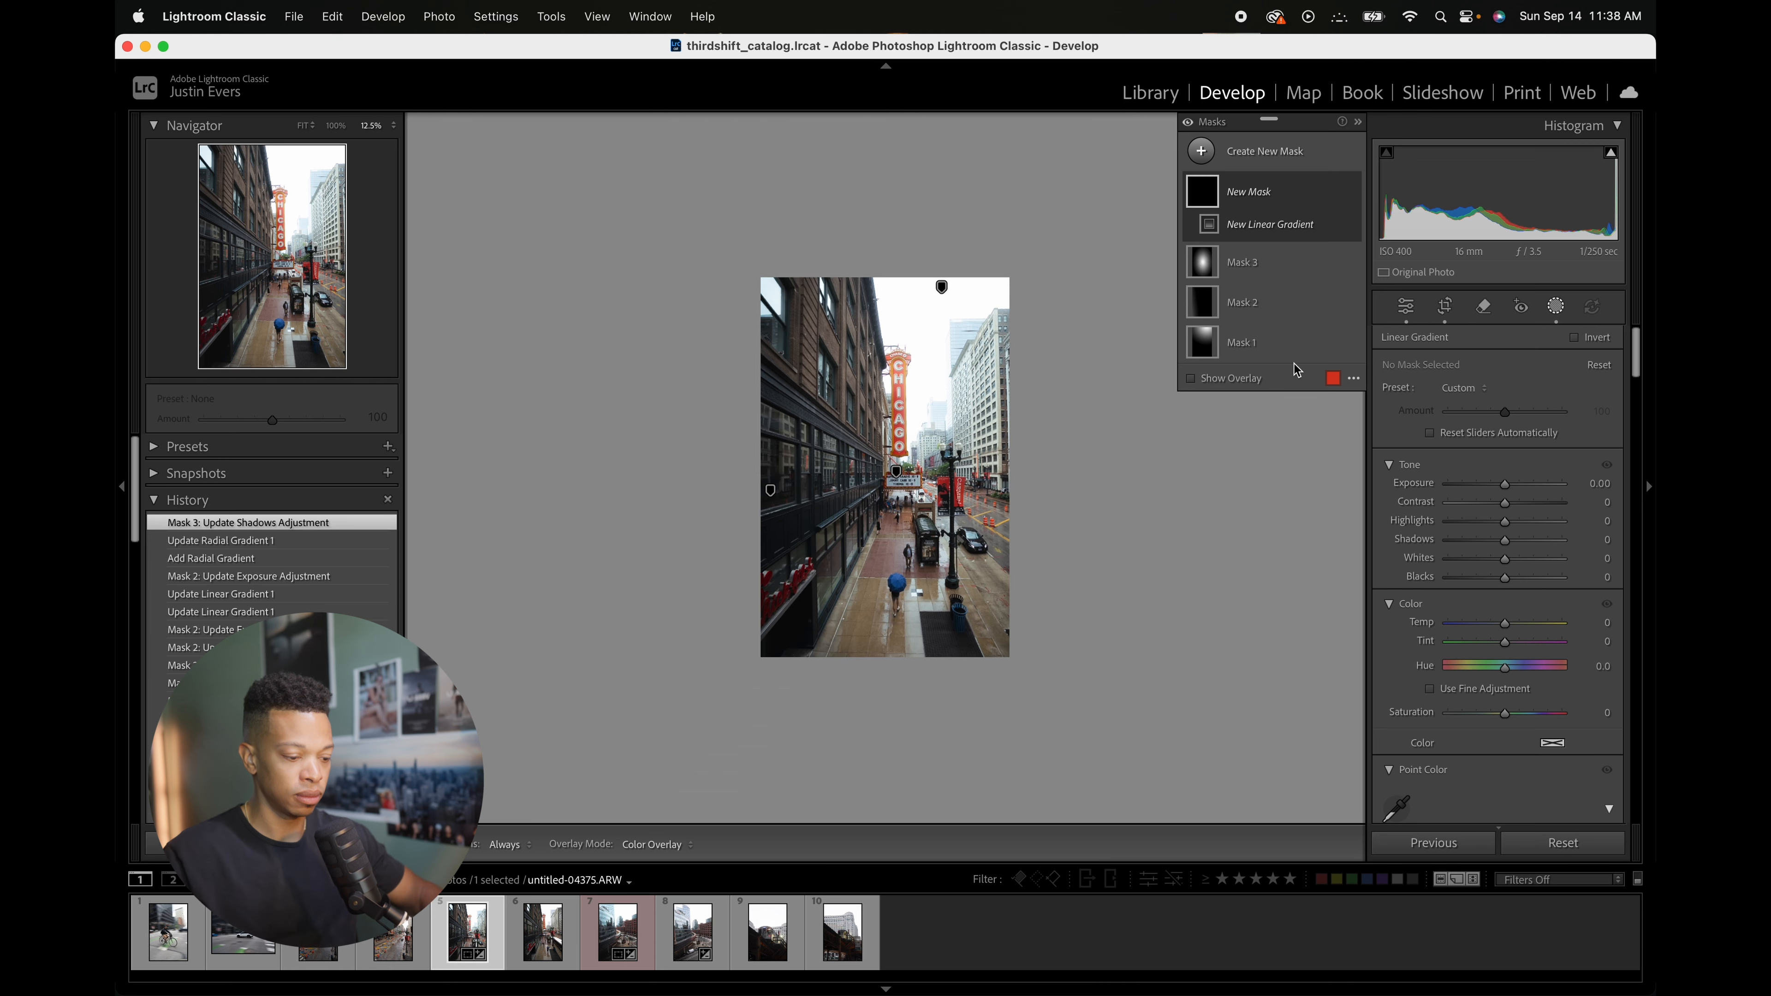
{"action": "left_click_drag", "start_coordinate": [934, 782], "coordinate": [918, 543]}
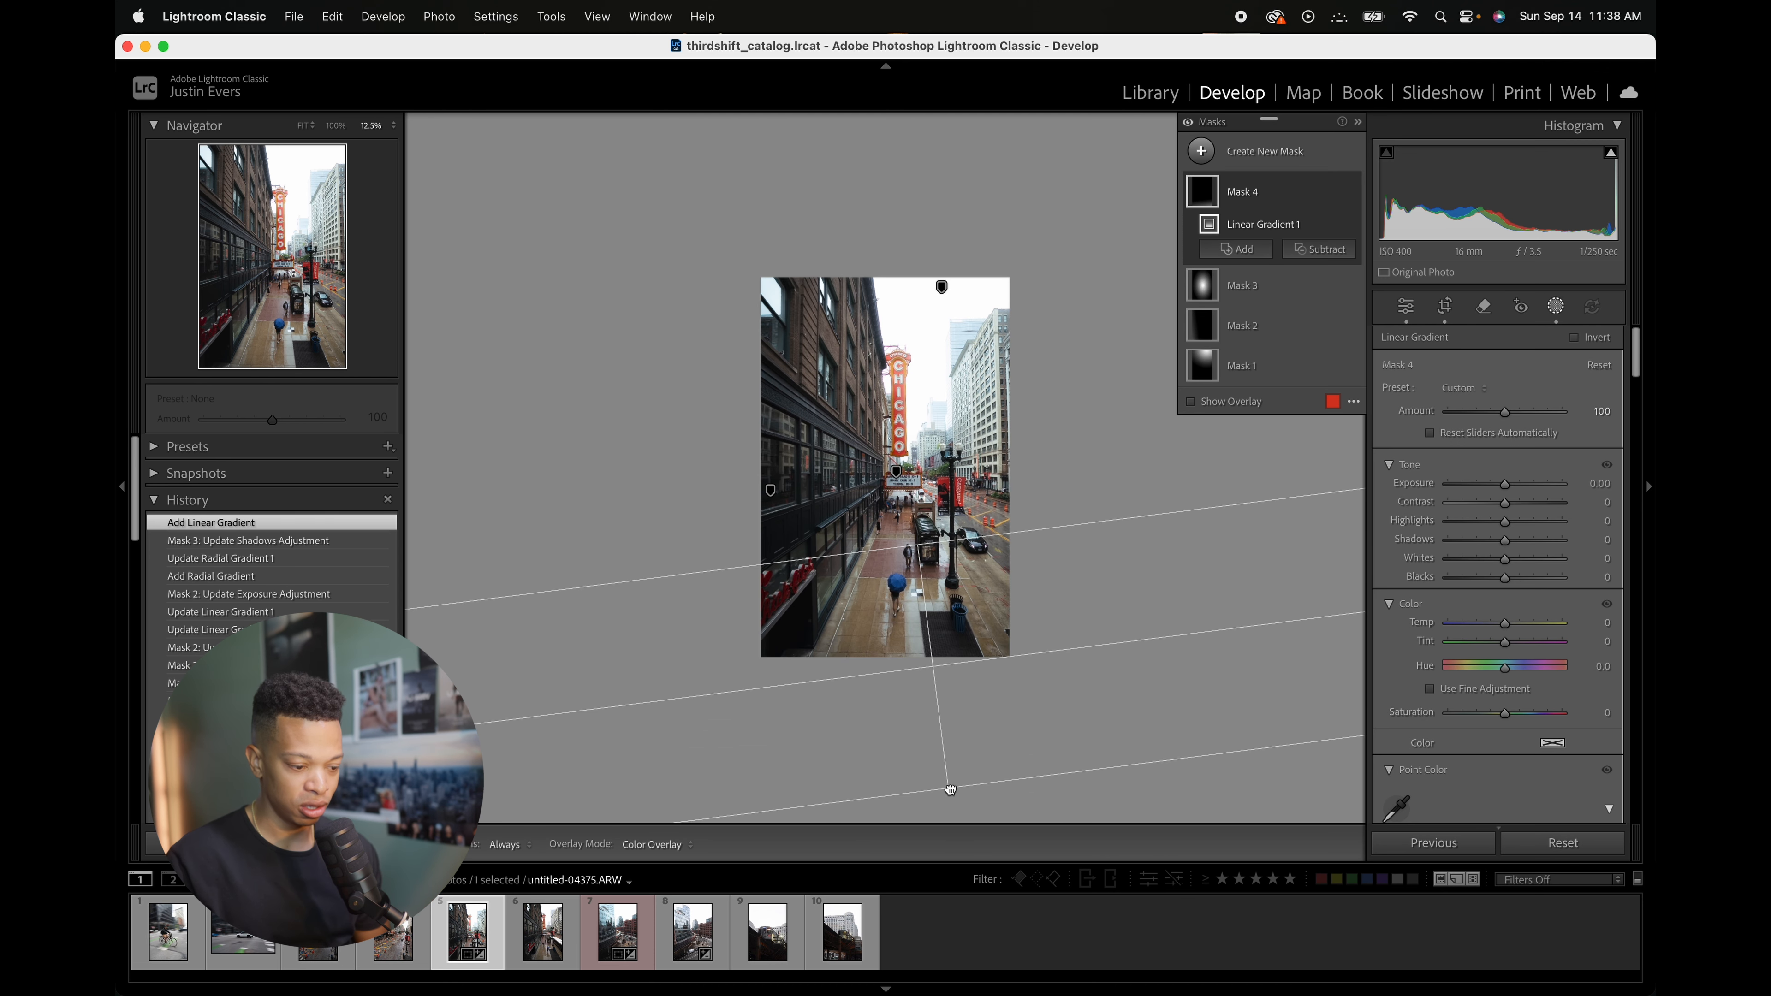
{"action": "left_click_drag", "start_coordinate": [950, 790], "coordinate": [954, 830]}
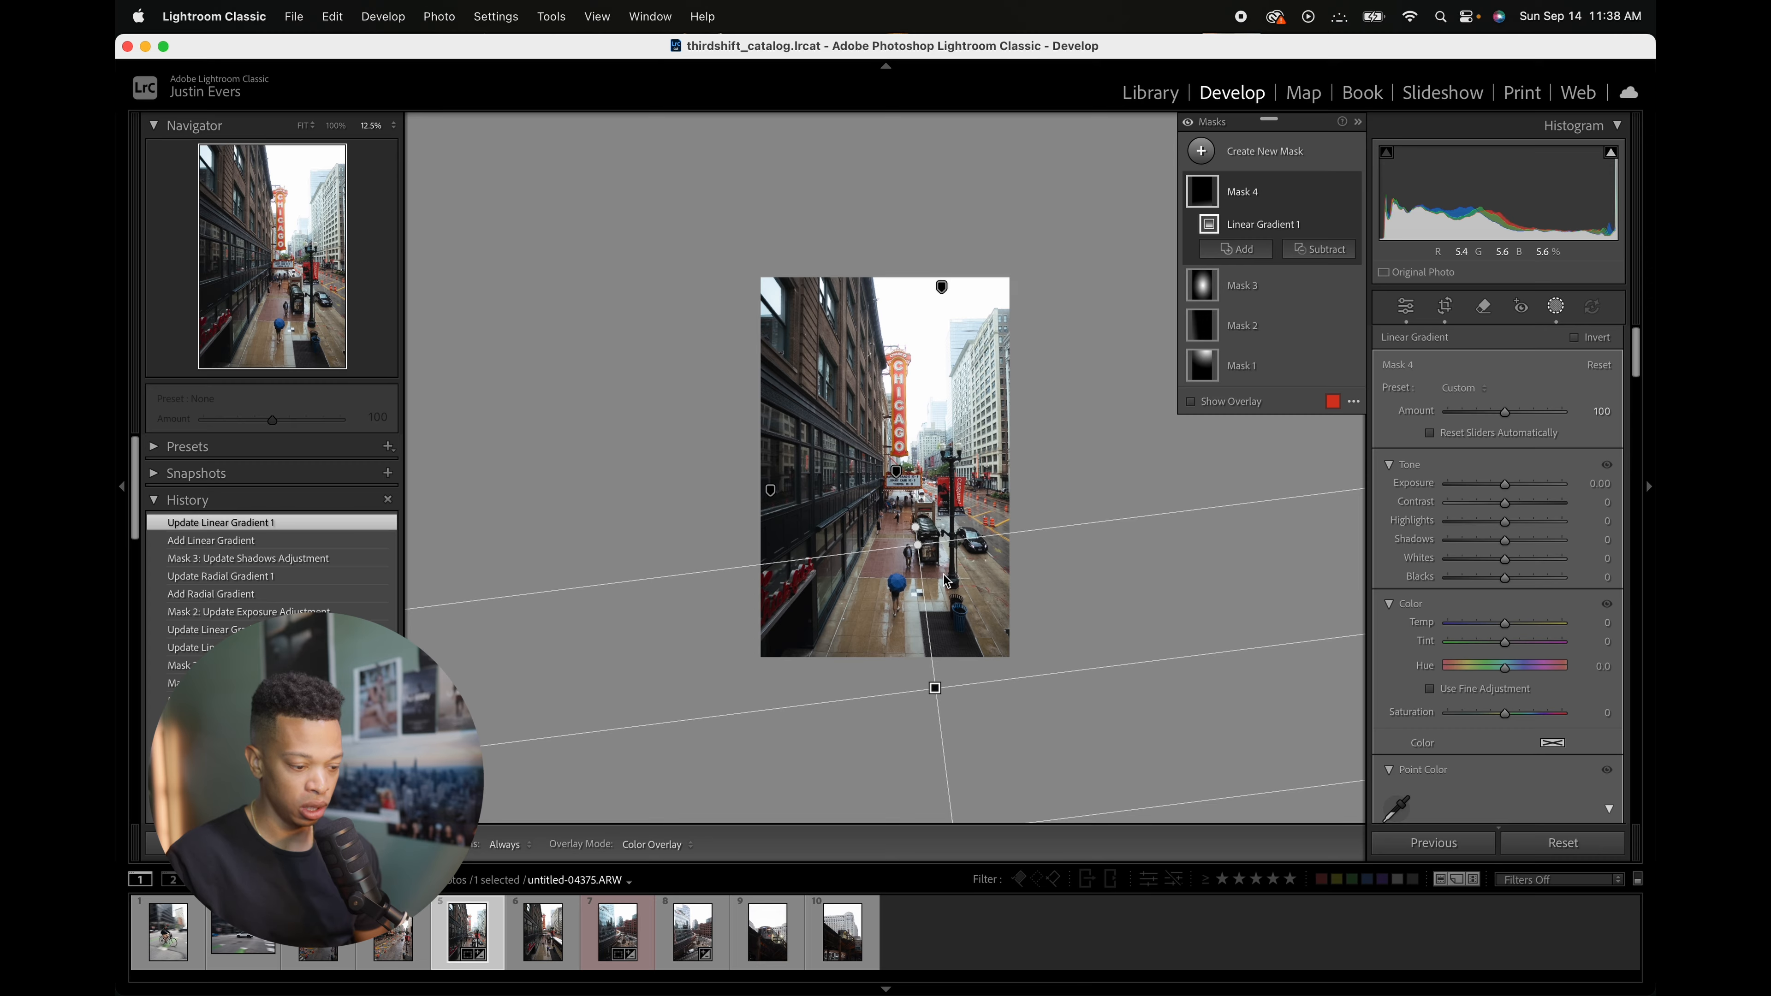
{"action": "mouse_move", "coordinate": [918, 546]}
{"action": "left_mouse_down"}
{"action": "mouse_move", "coordinate": [915, 527]}
{"action": "mouse_move", "coordinate": [918, 550]}
{"action": "left_mouse_up"}
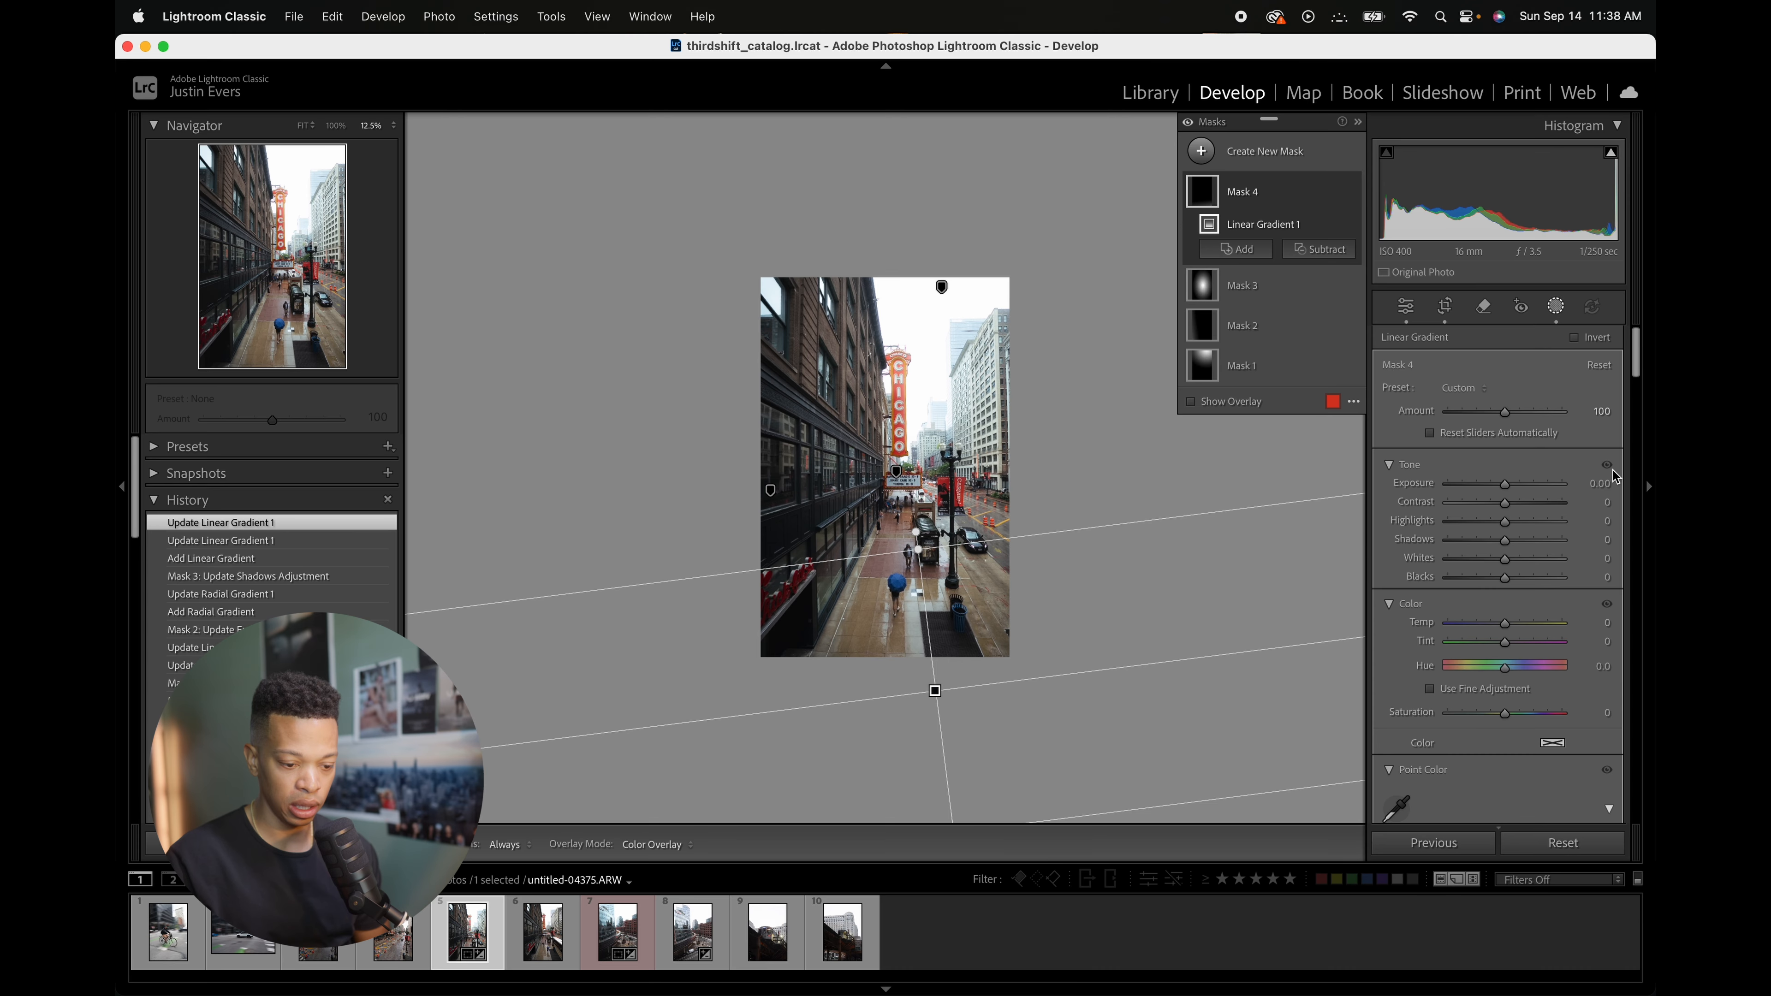
Step: Lower the new gradient mask's Shadows, nudge the gradient slightly upward, and close masking
{"action": "left_click_drag", "start_coordinate": [1503, 541], "coordinate": [1447, 548]}
{"action": "left_click_drag", "start_coordinate": [918, 549], "coordinate": [918, 536]}
{"action": "left_click", "coordinate": [1559, 310]}
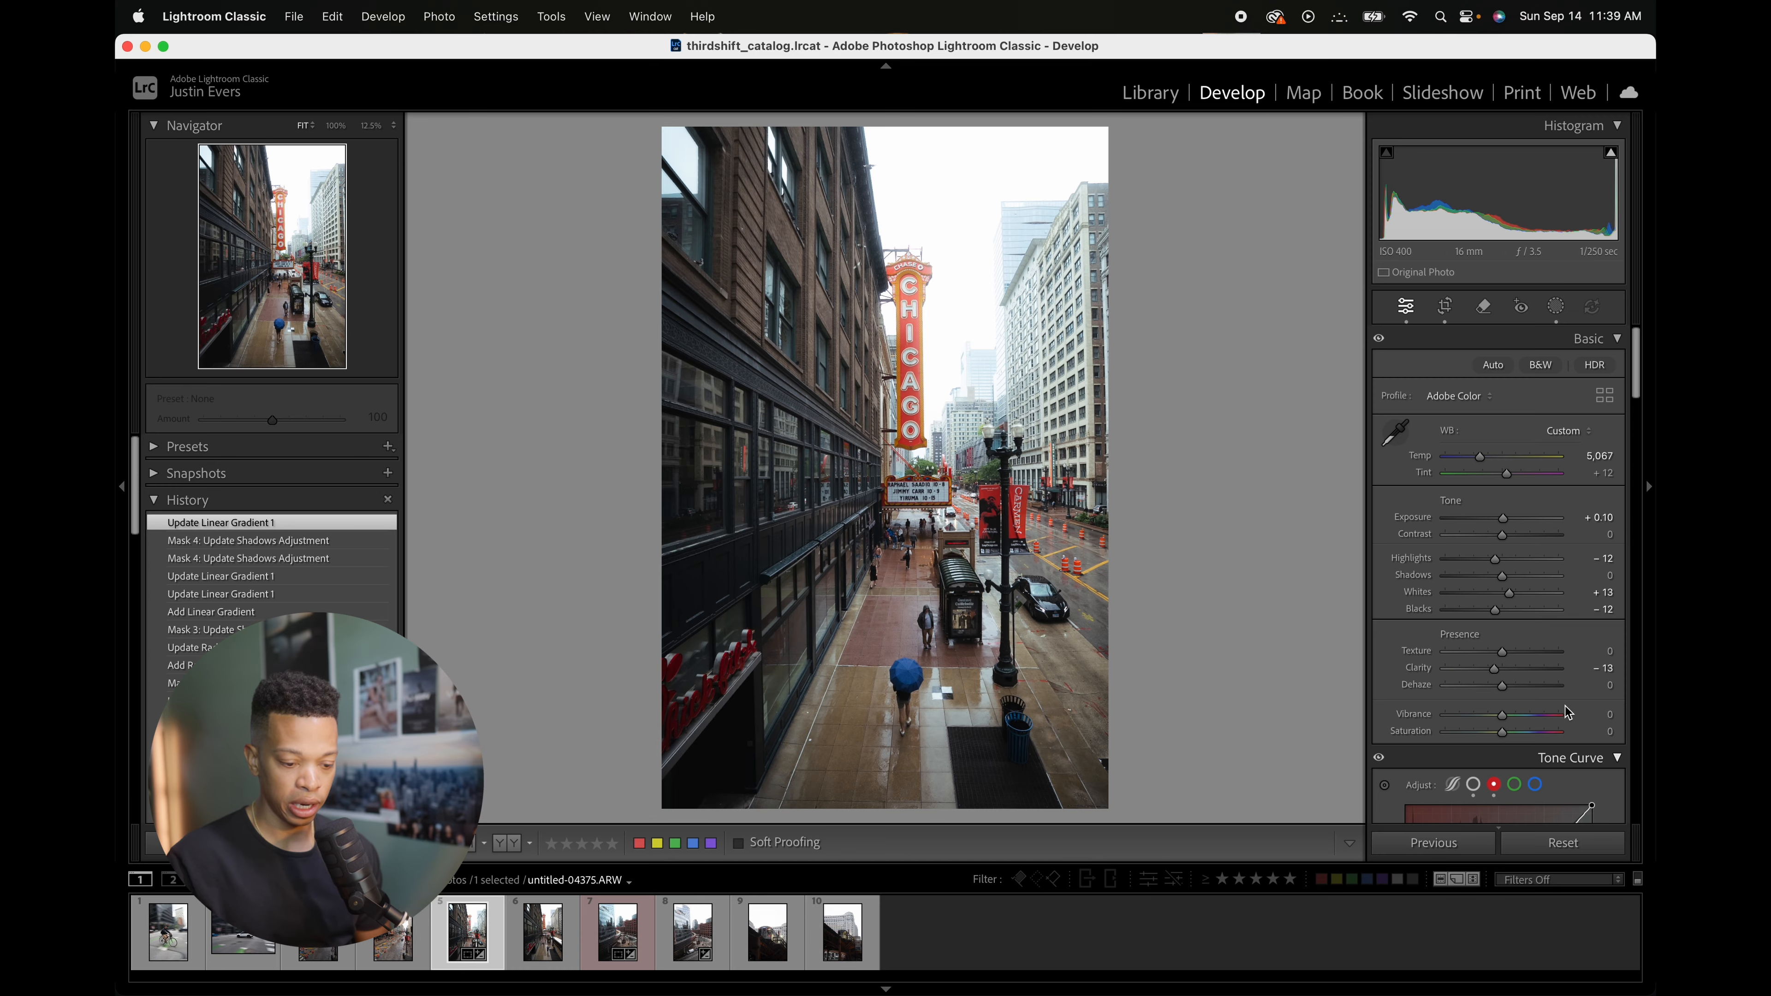
Step: Fully desaturate greens by setting Green saturation to -100 in the Color Mixer
{"action": "scroll", "coordinate": [1572, 709], "scroll_direction": "down", "scroll_amount": 10}
{"action": "scroll", "coordinate": [1569, 701], "scroll_direction": "down", "scroll_amount": 15}
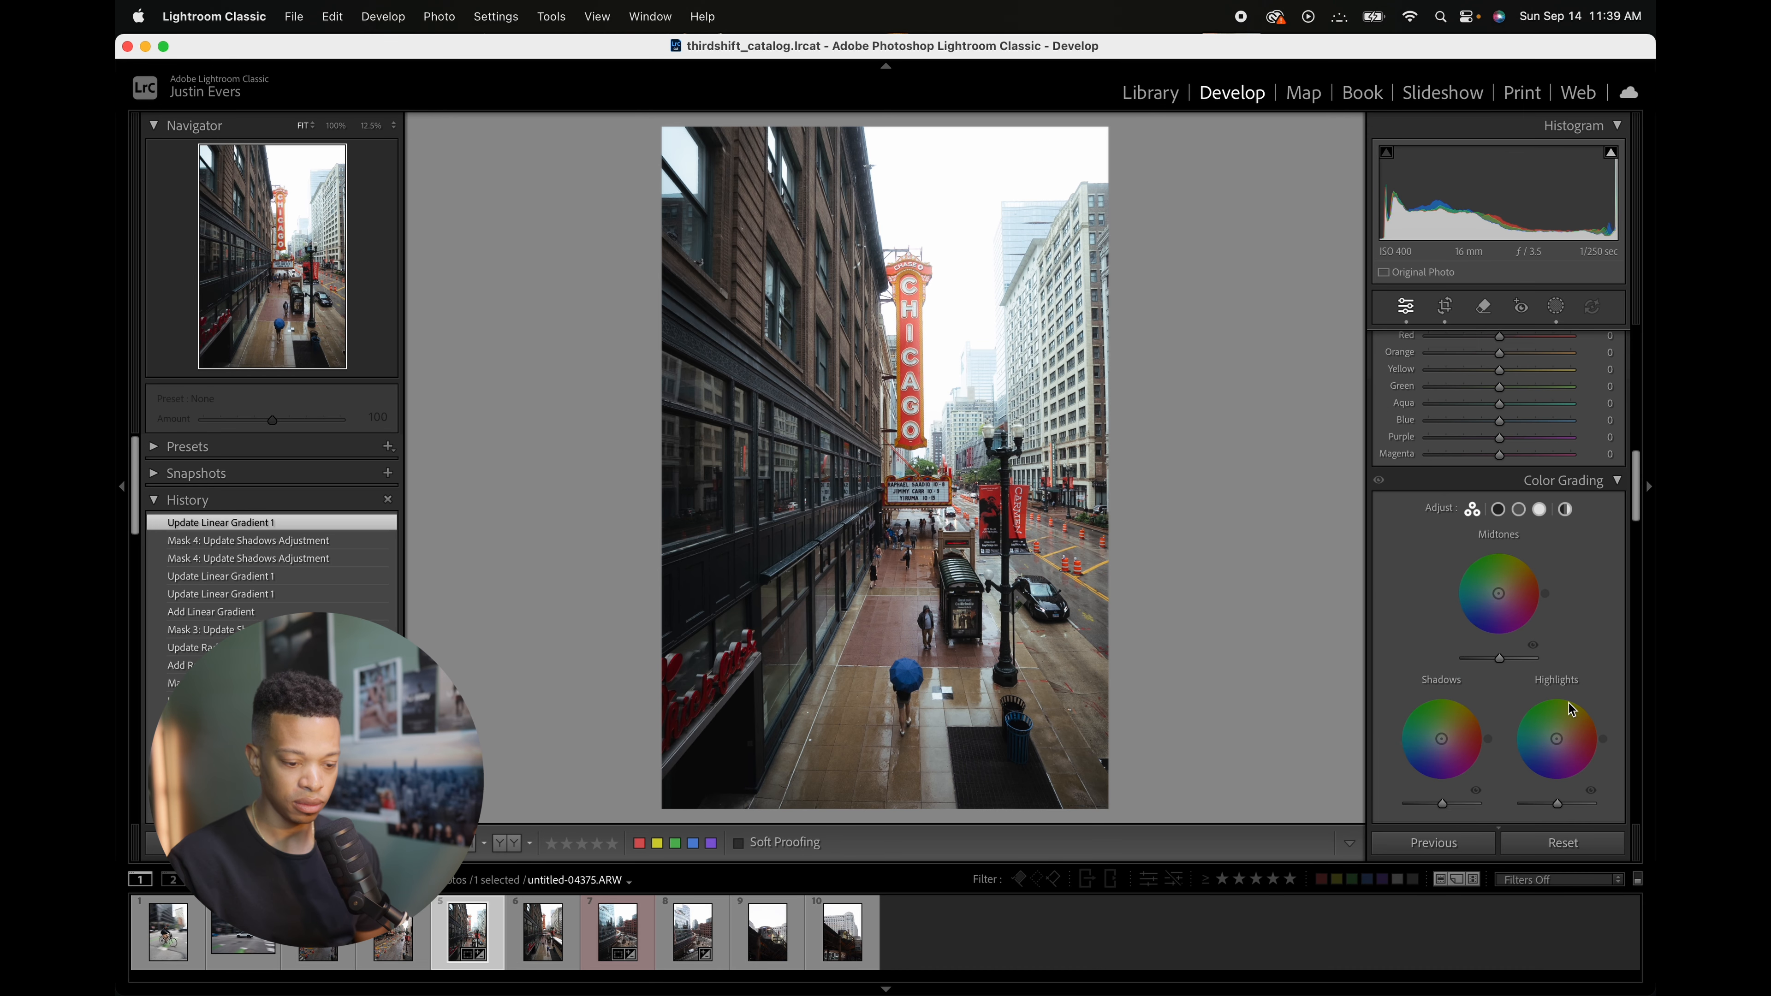
{"action": "scroll", "coordinate": [1569, 701], "scroll_direction": "up", "scroll_amount": 15}
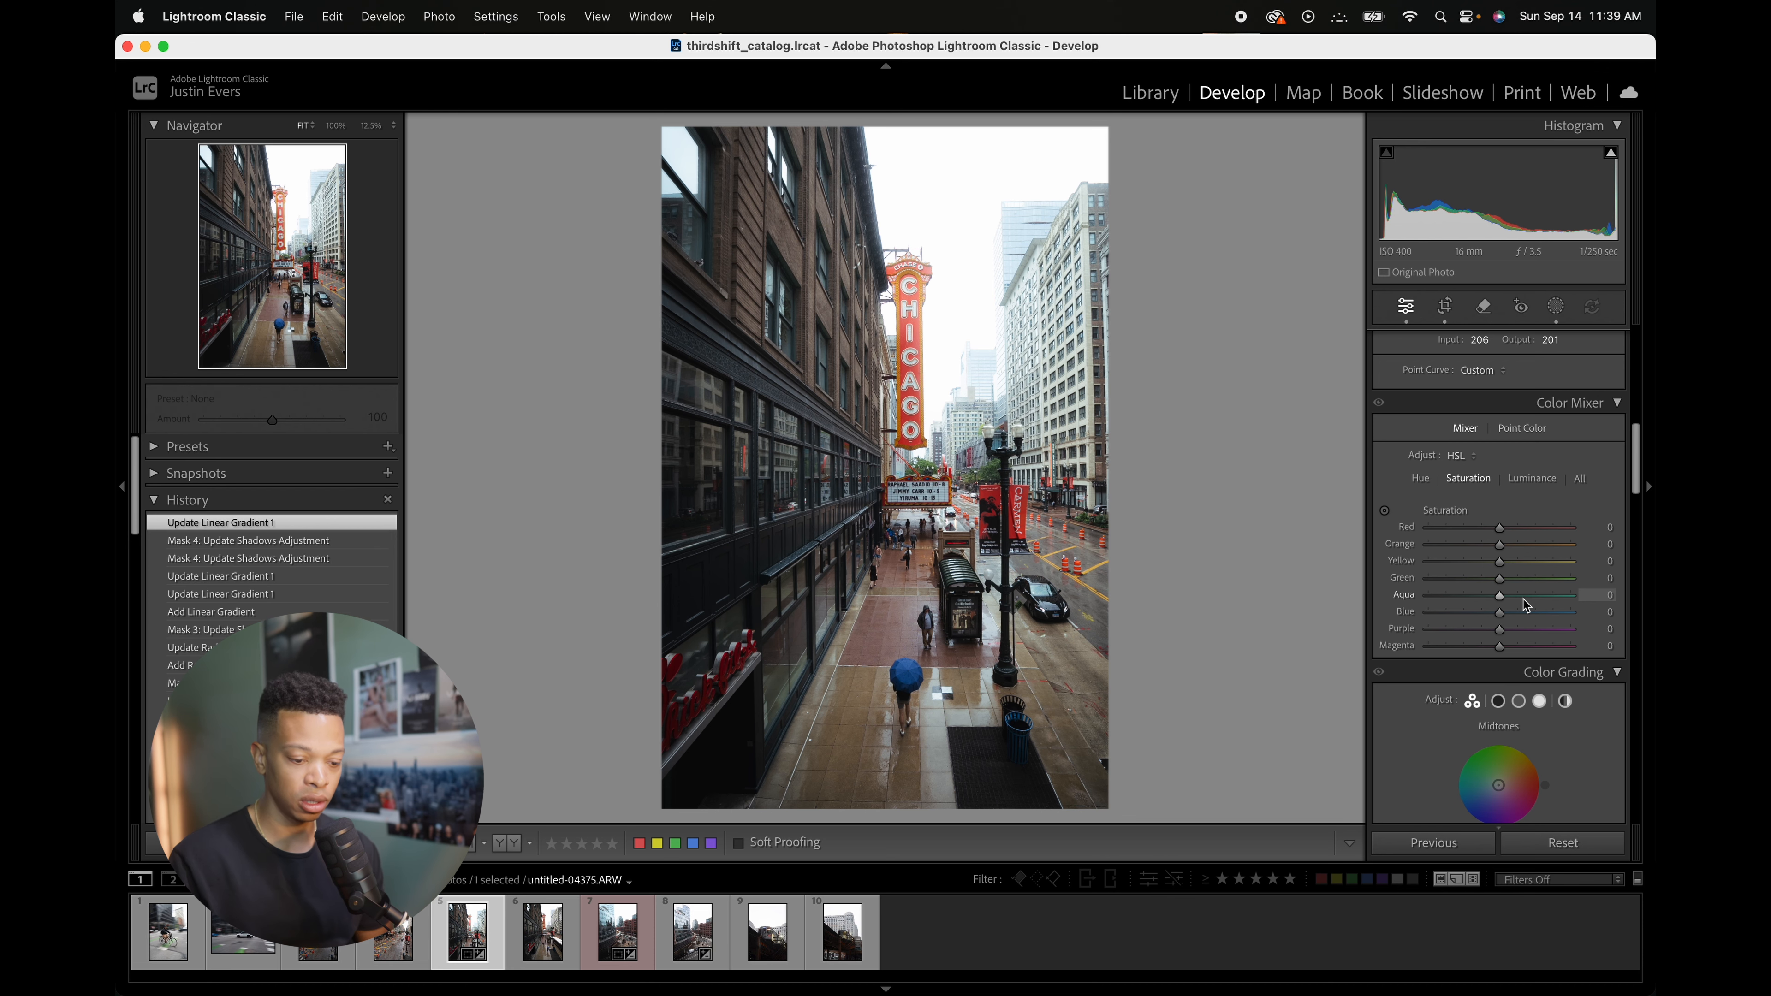
{"action": "mouse_move", "coordinate": [1506, 581]}
{"action": "left_mouse_down"}
{"action": "mouse_move", "coordinate": [1396, 586]}
{"action": "mouse_move", "coordinate": [1479, 599]}
{"action": "left_mouse_up"}
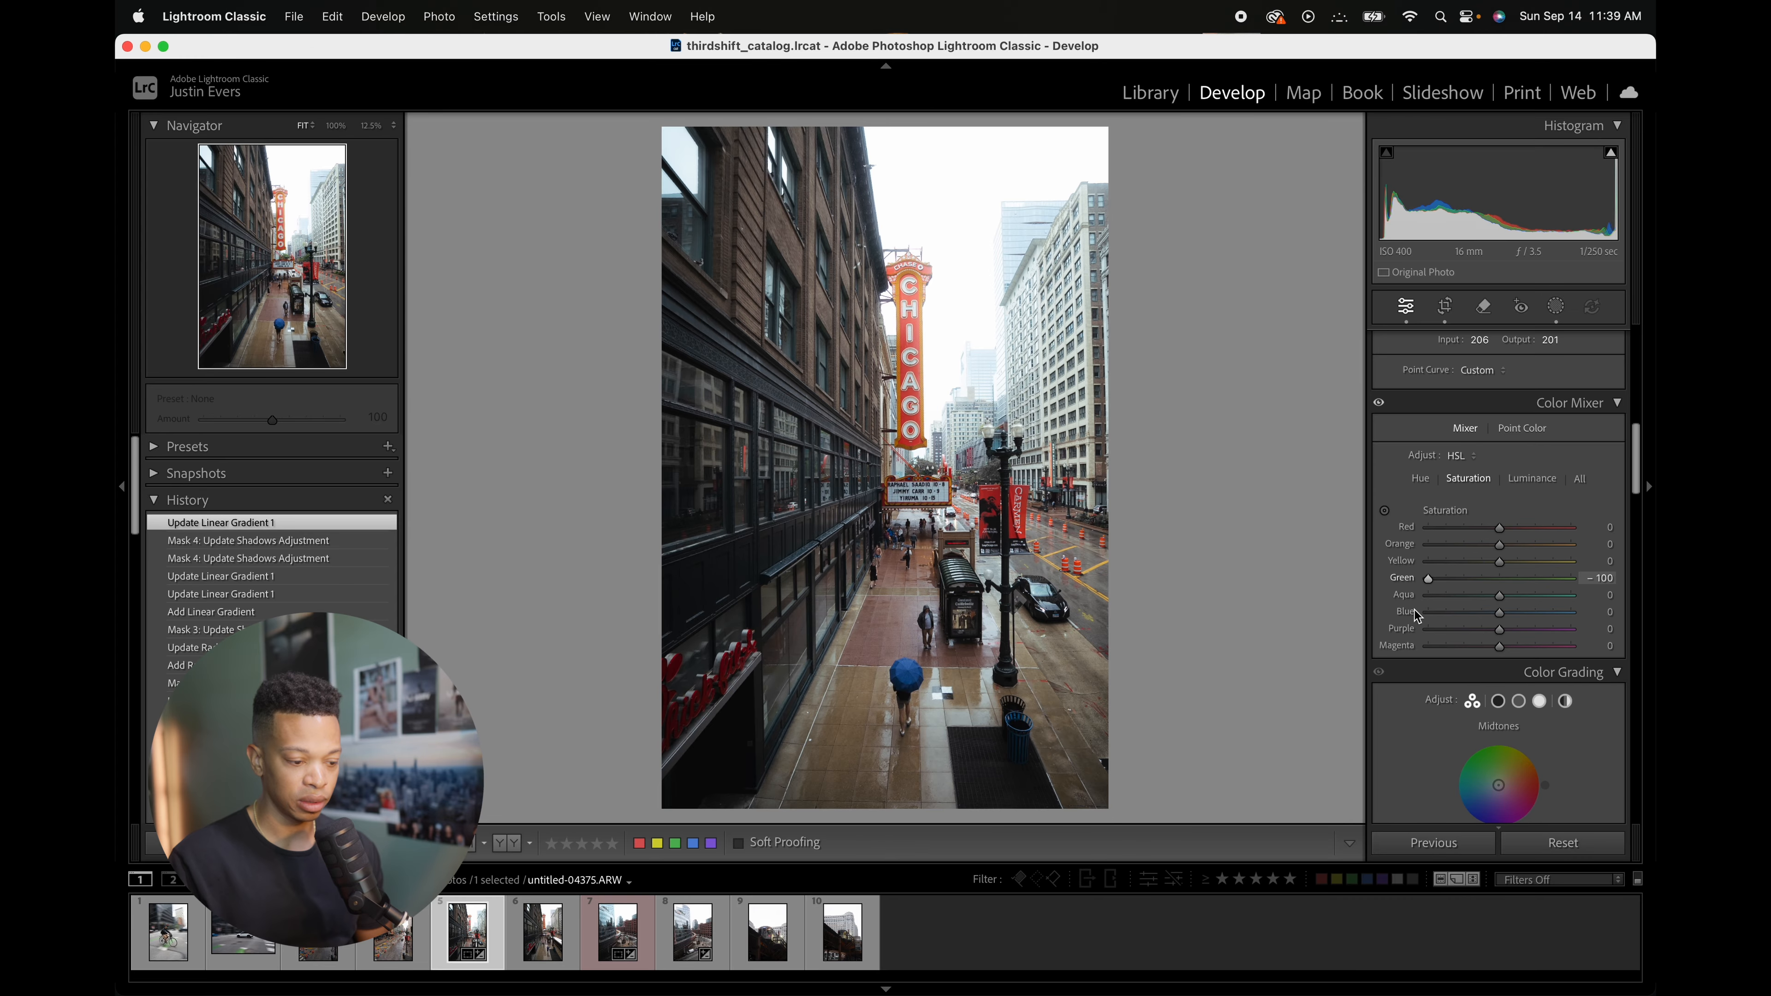
{"action": "left_click_drag", "start_coordinate": [1539, 587], "coordinate": [1384, 585]}
Step: Zoom to 100% to inspect the street and sign colors, then return to the fitted view
{"action": "left_click", "coordinate": [941, 480]}
{"action": "left_click", "coordinate": [941, 480]}
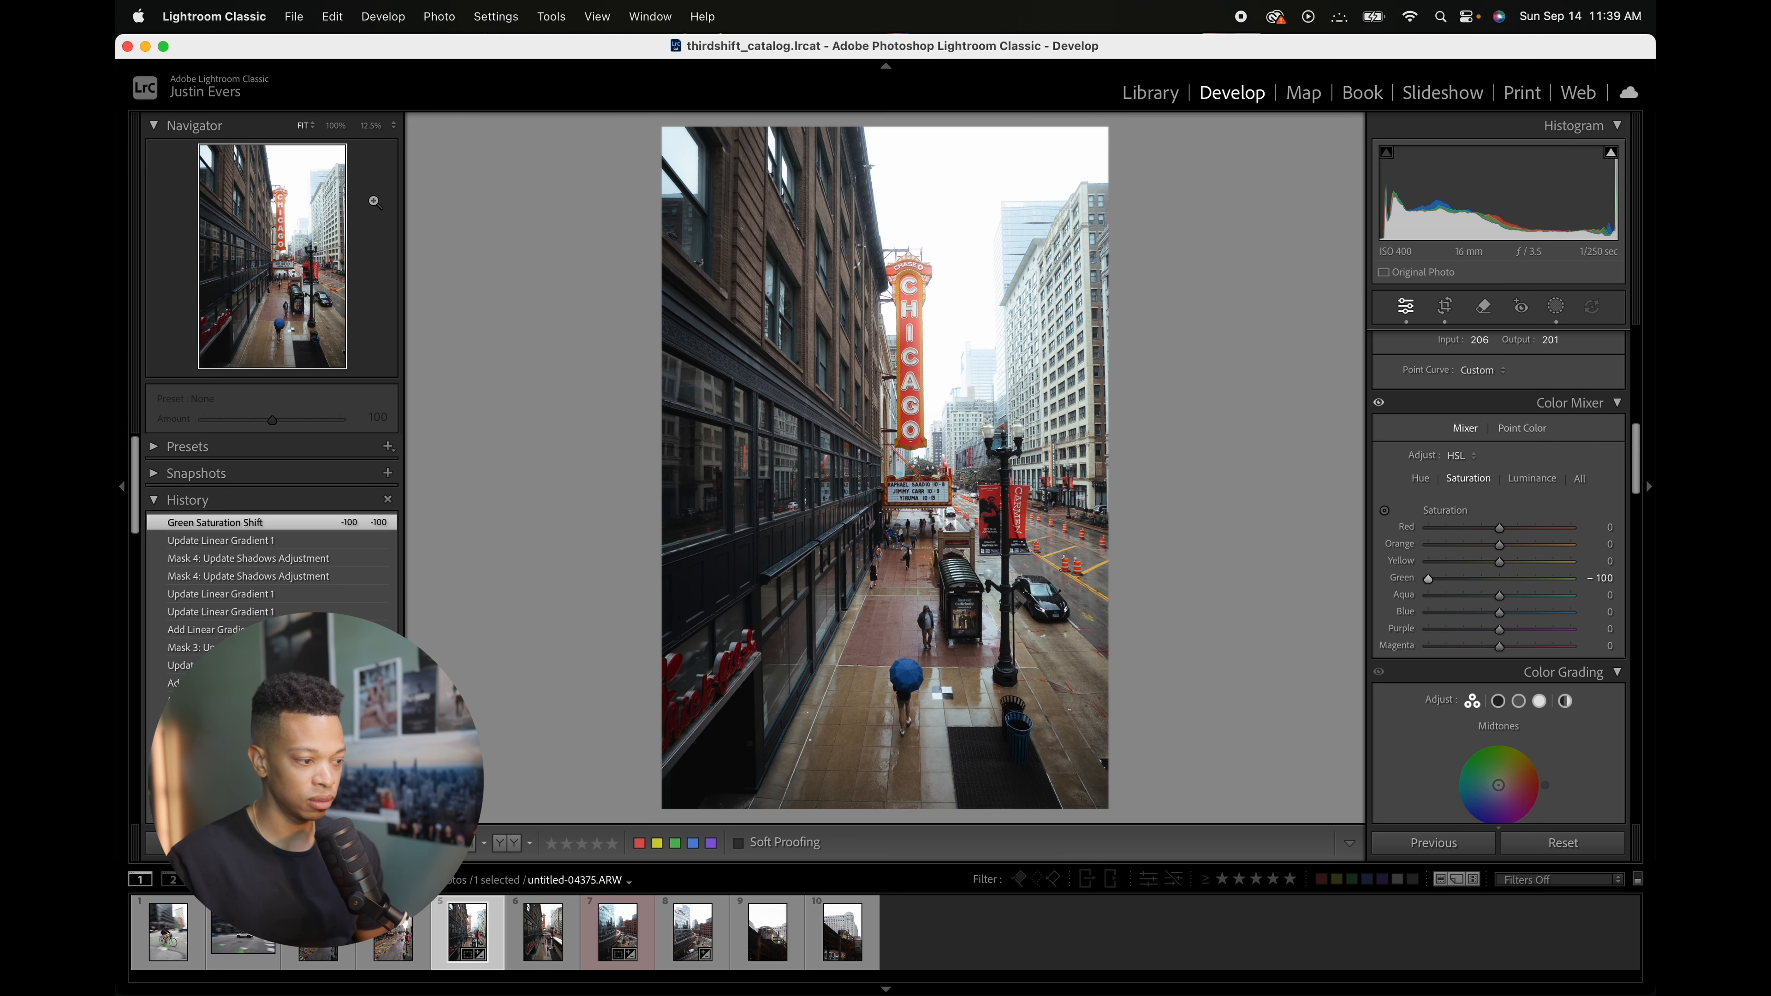
{"action": "left_click", "coordinate": [336, 126]}
{"action": "left_click_drag", "start_coordinate": [822, 390], "coordinate": [919, 396]}
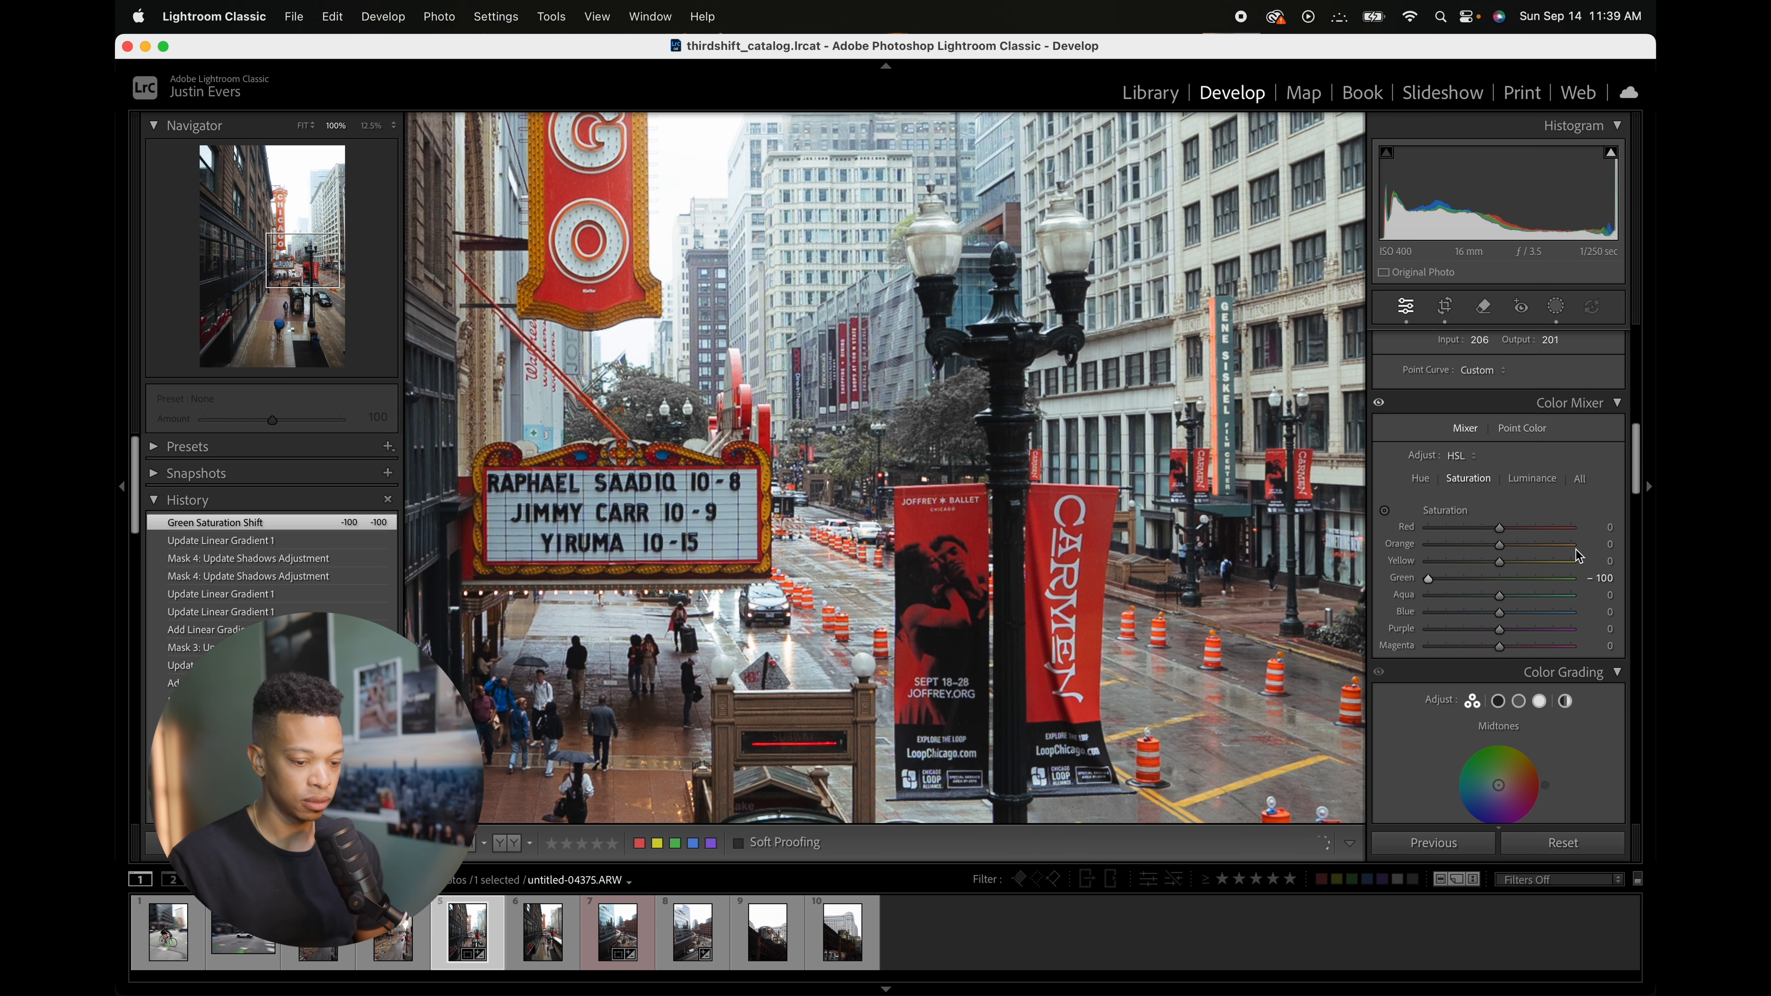
{"action": "left_click", "coordinate": [1501, 578]}
{"action": "left_click_drag", "start_coordinate": [1505, 587], "coordinate": [1398, 591]}
{"action": "key", "text": "z"}
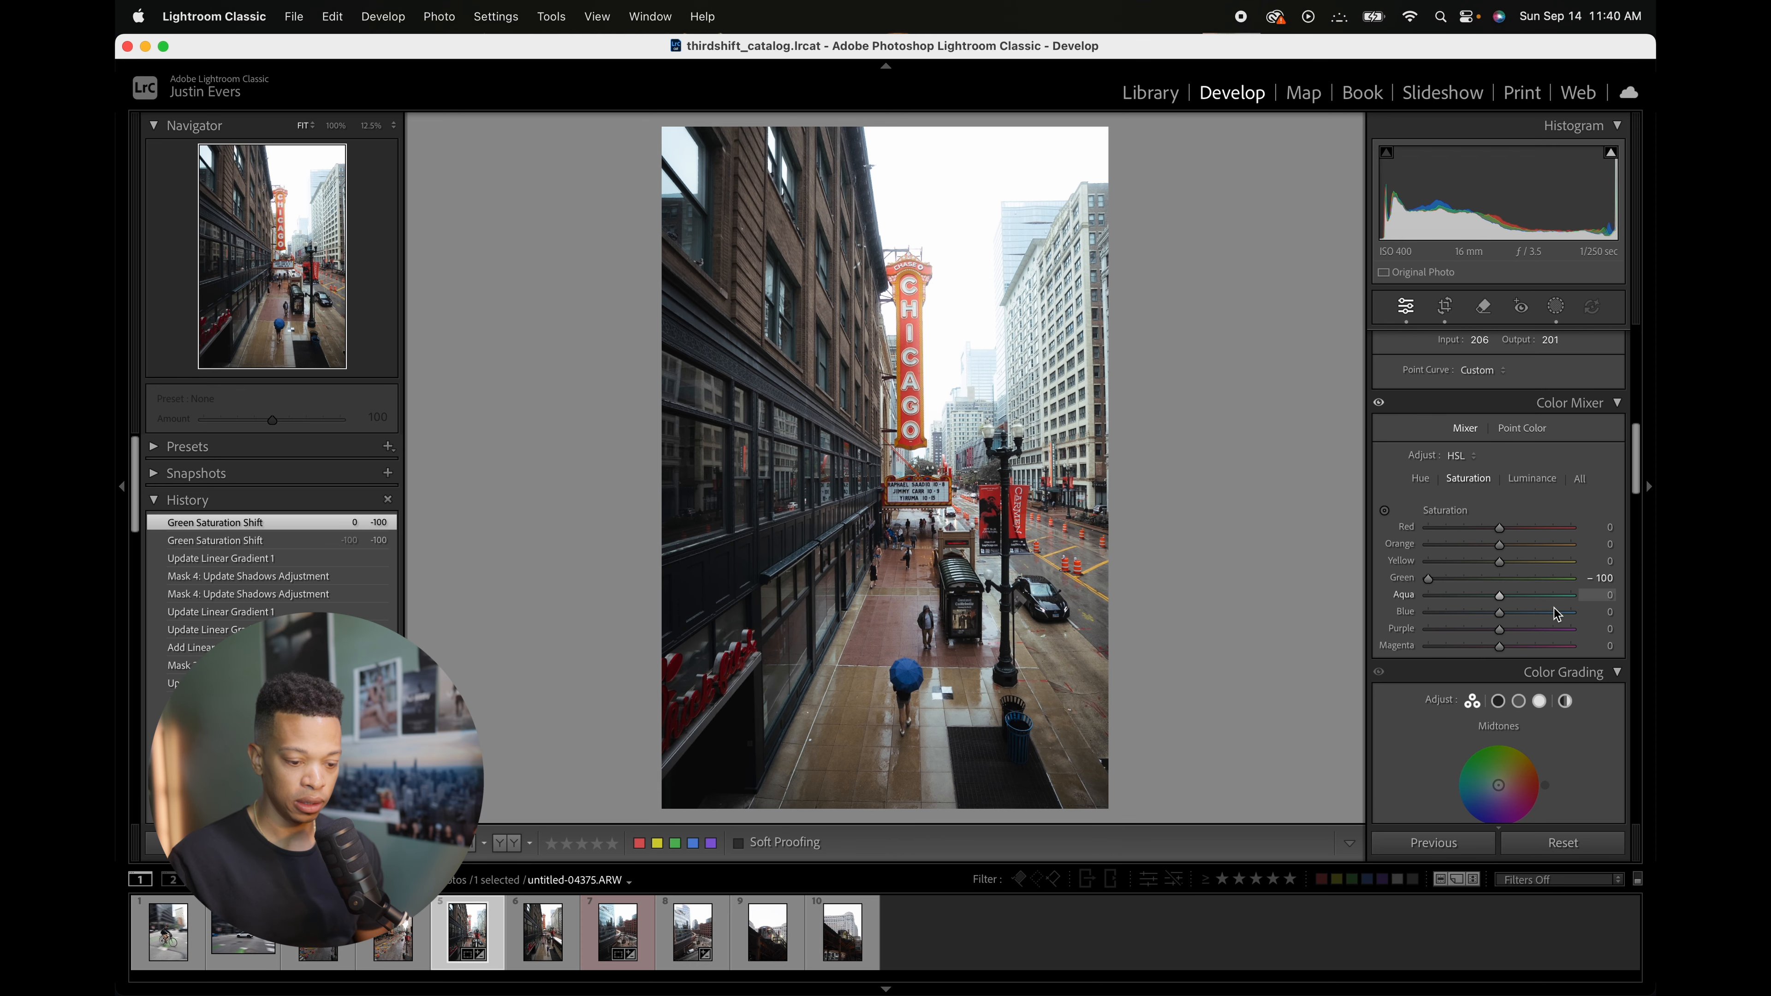
Step: Try lowering the Aqua saturation, then reset the Aqua and Blue saturation sliders
{"action": "left_click_drag", "start_coordinate": [1503, 600], "coordinate": [1430, 599]}
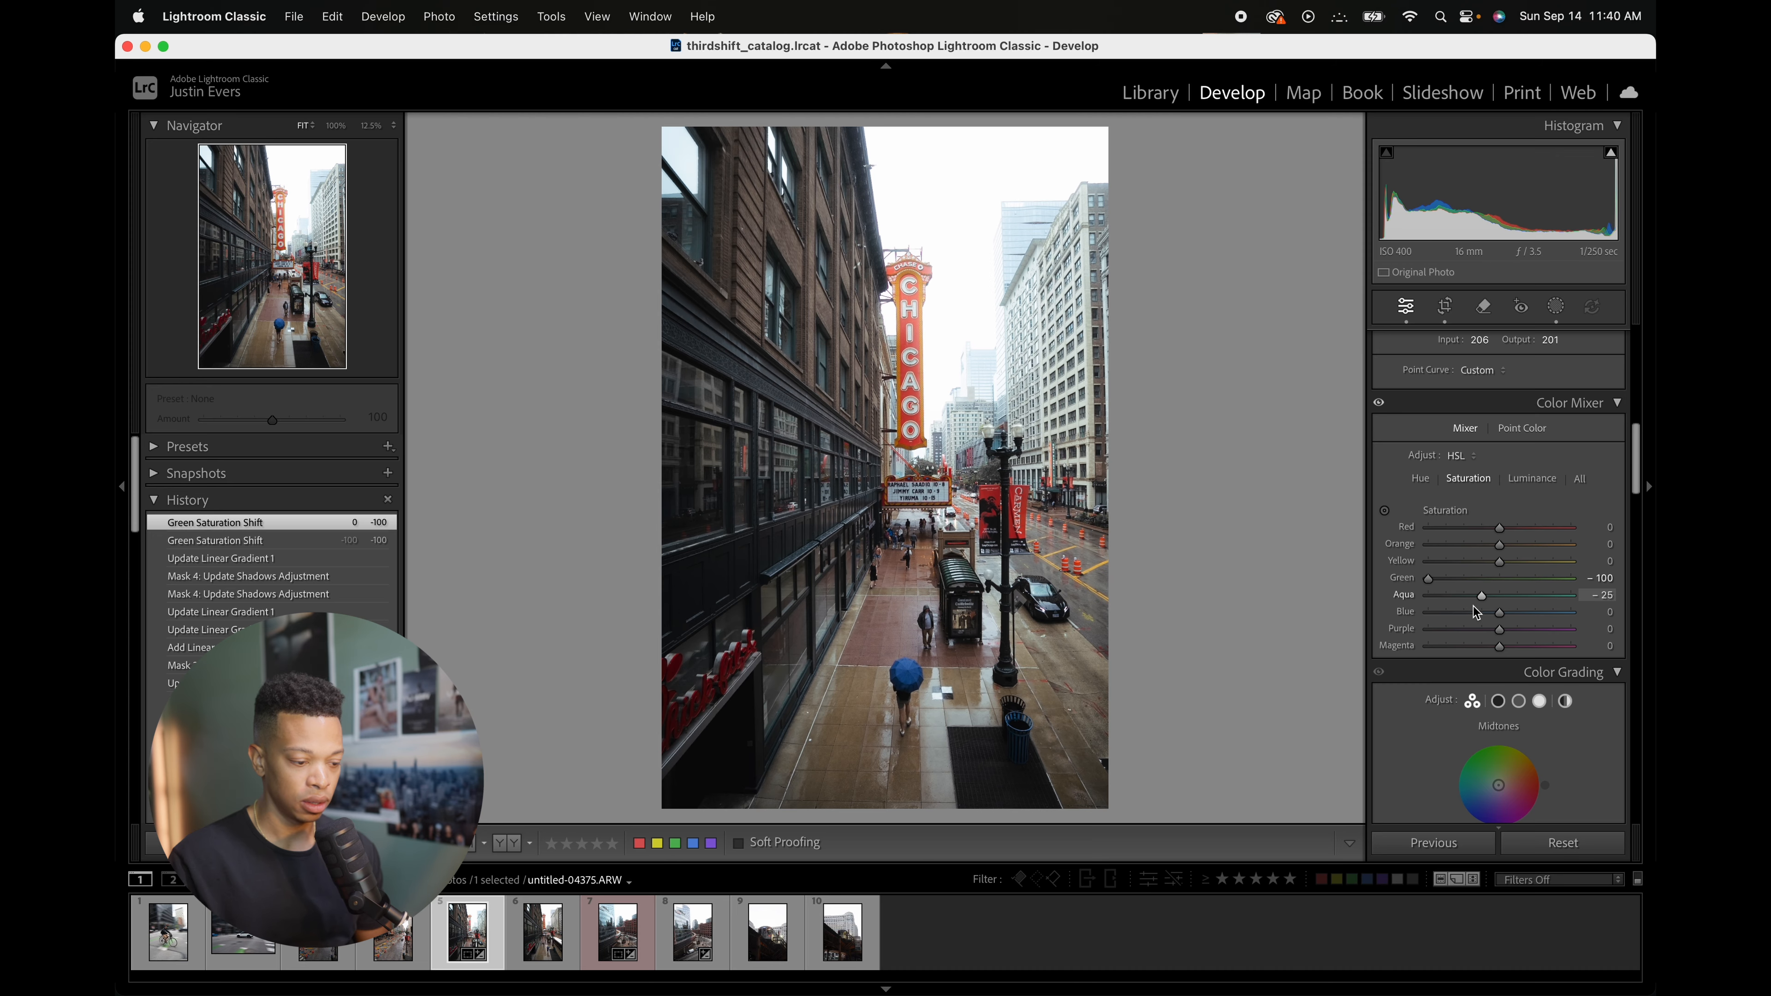
{"action": "left_click_drag", "start_coordinate": [1477, 613], "coordinate": [1521, 600]}
{"action": "double_click", "coordinate": [1520, 600]}
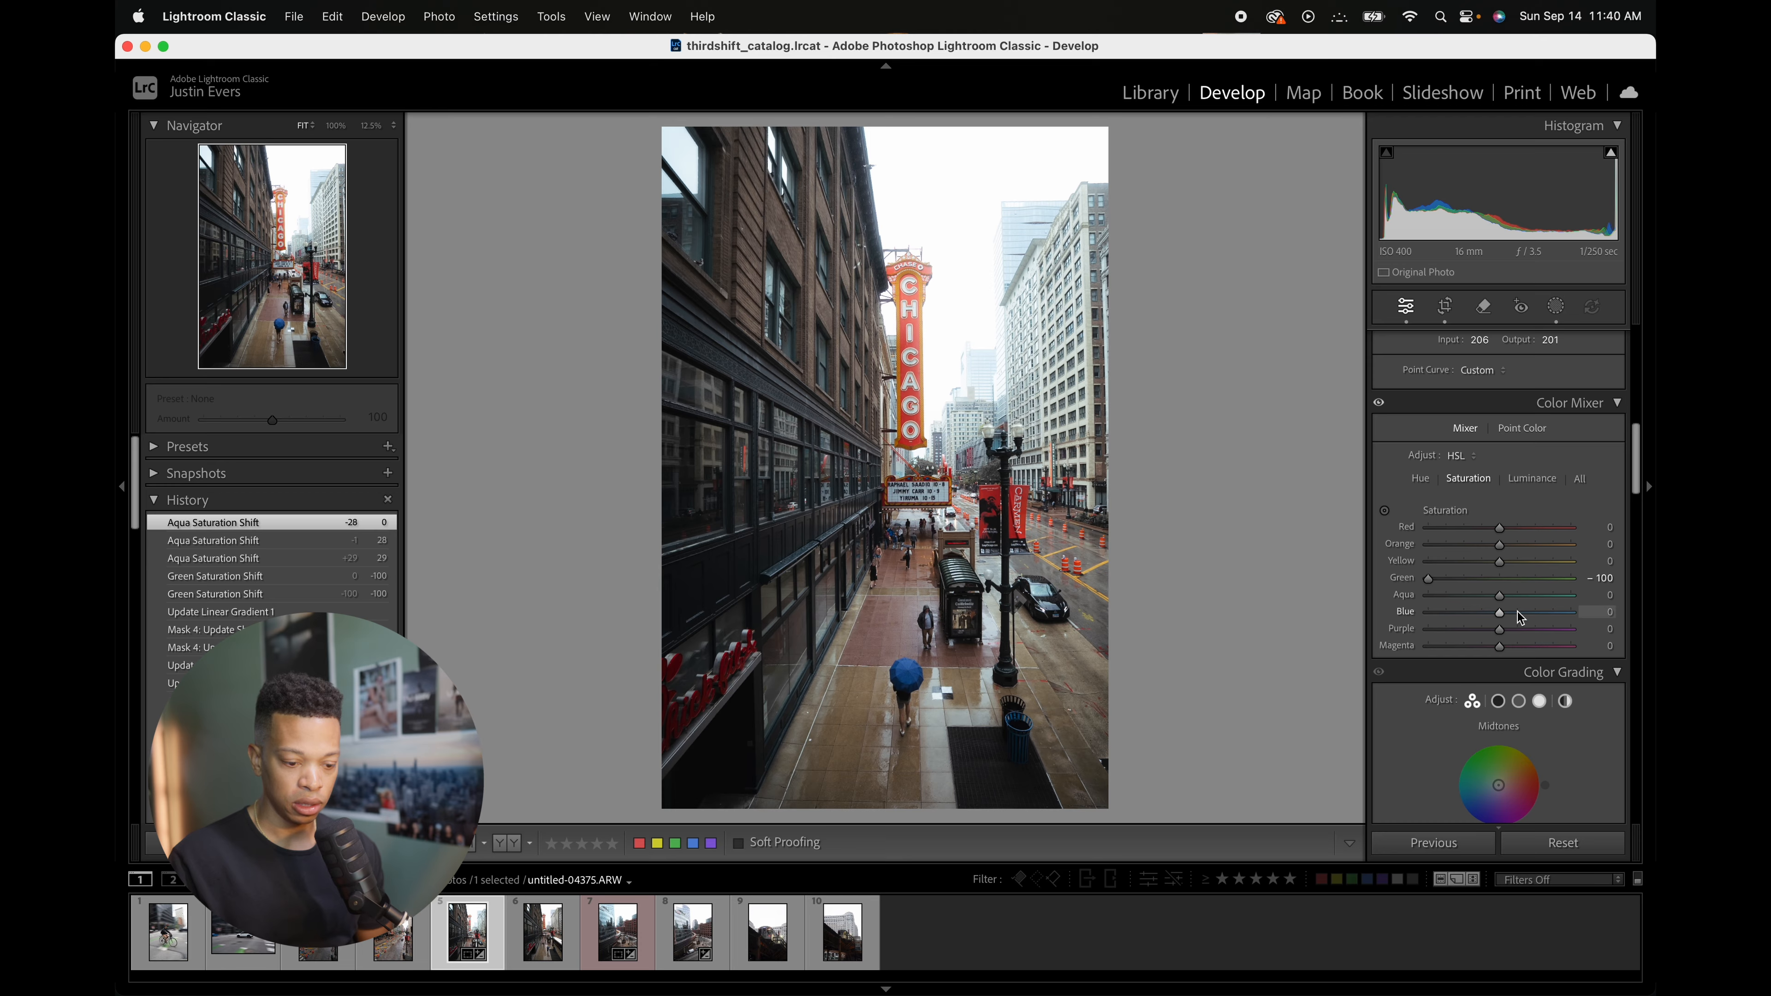
{"action": "double_click", "coordinate": [1503, 614]}
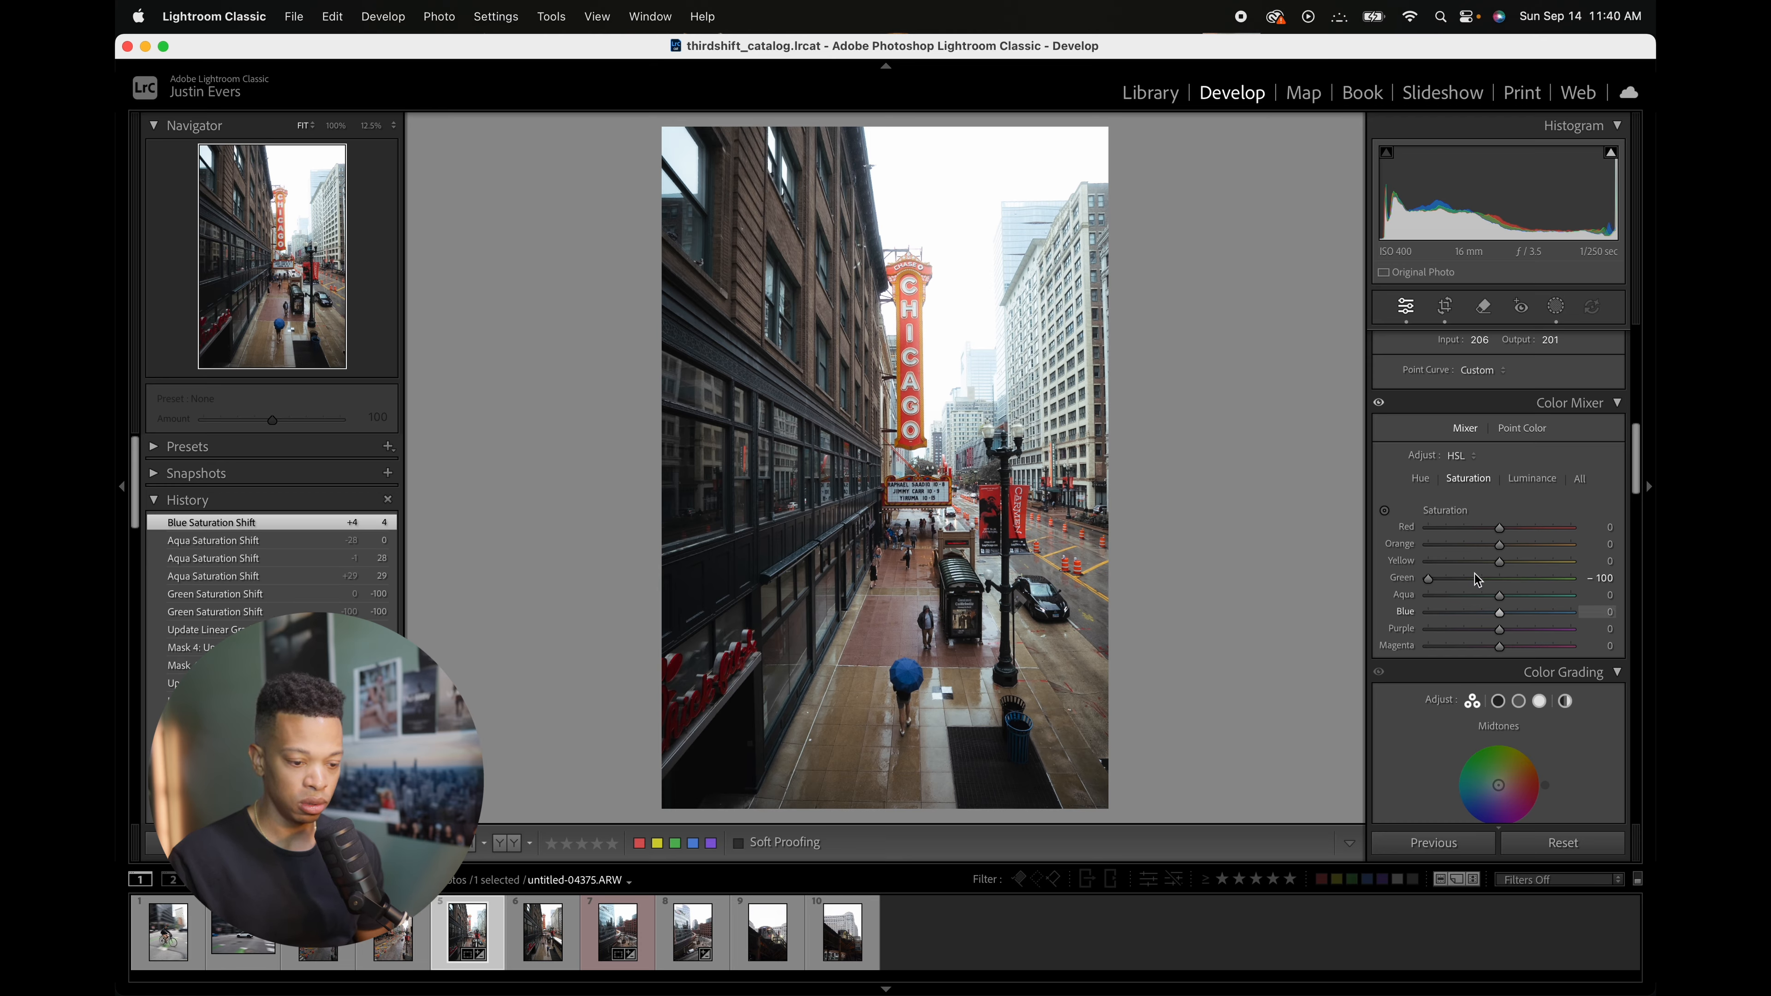
Step: Shift the Aqua hue to -12 and bring the Blue saturation back to 0
{"action": "left_click", "coordinate": [1422, 484]}
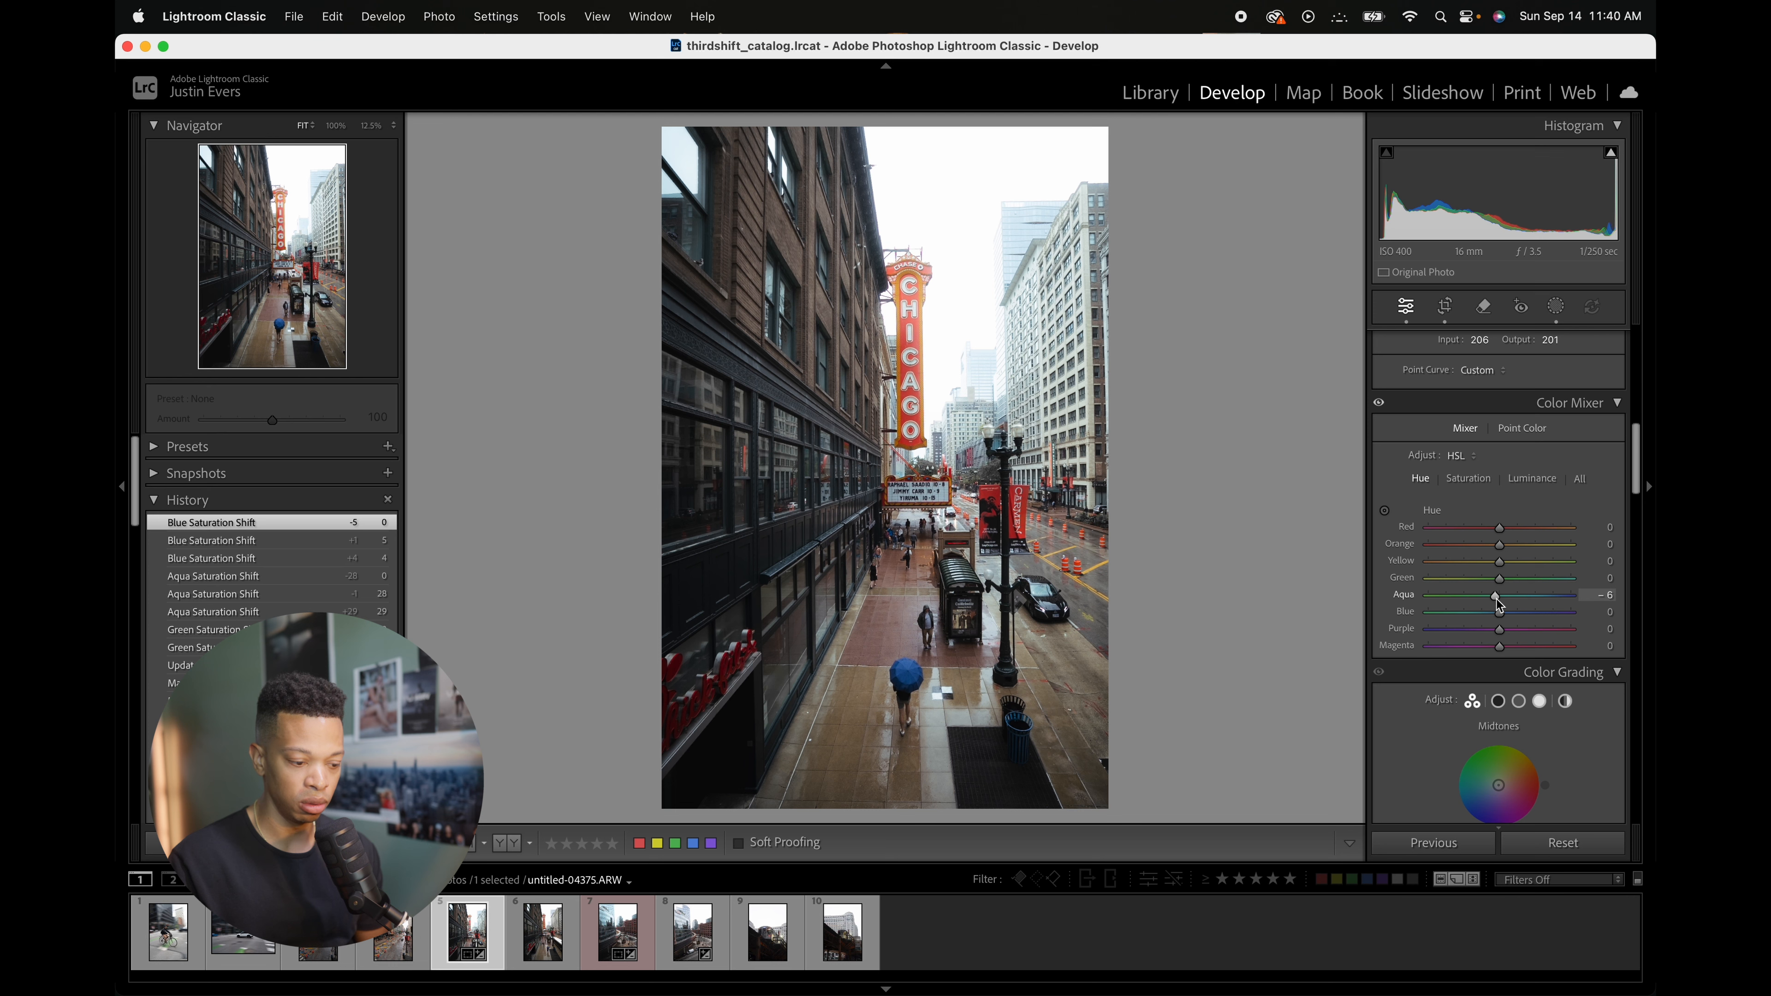
{"action": "left_click_drag", "start_coordinate": [1497, 599], "coordinate": [1492, 601]}
{"action": "left_click", "coordinate": [1468, 479]}
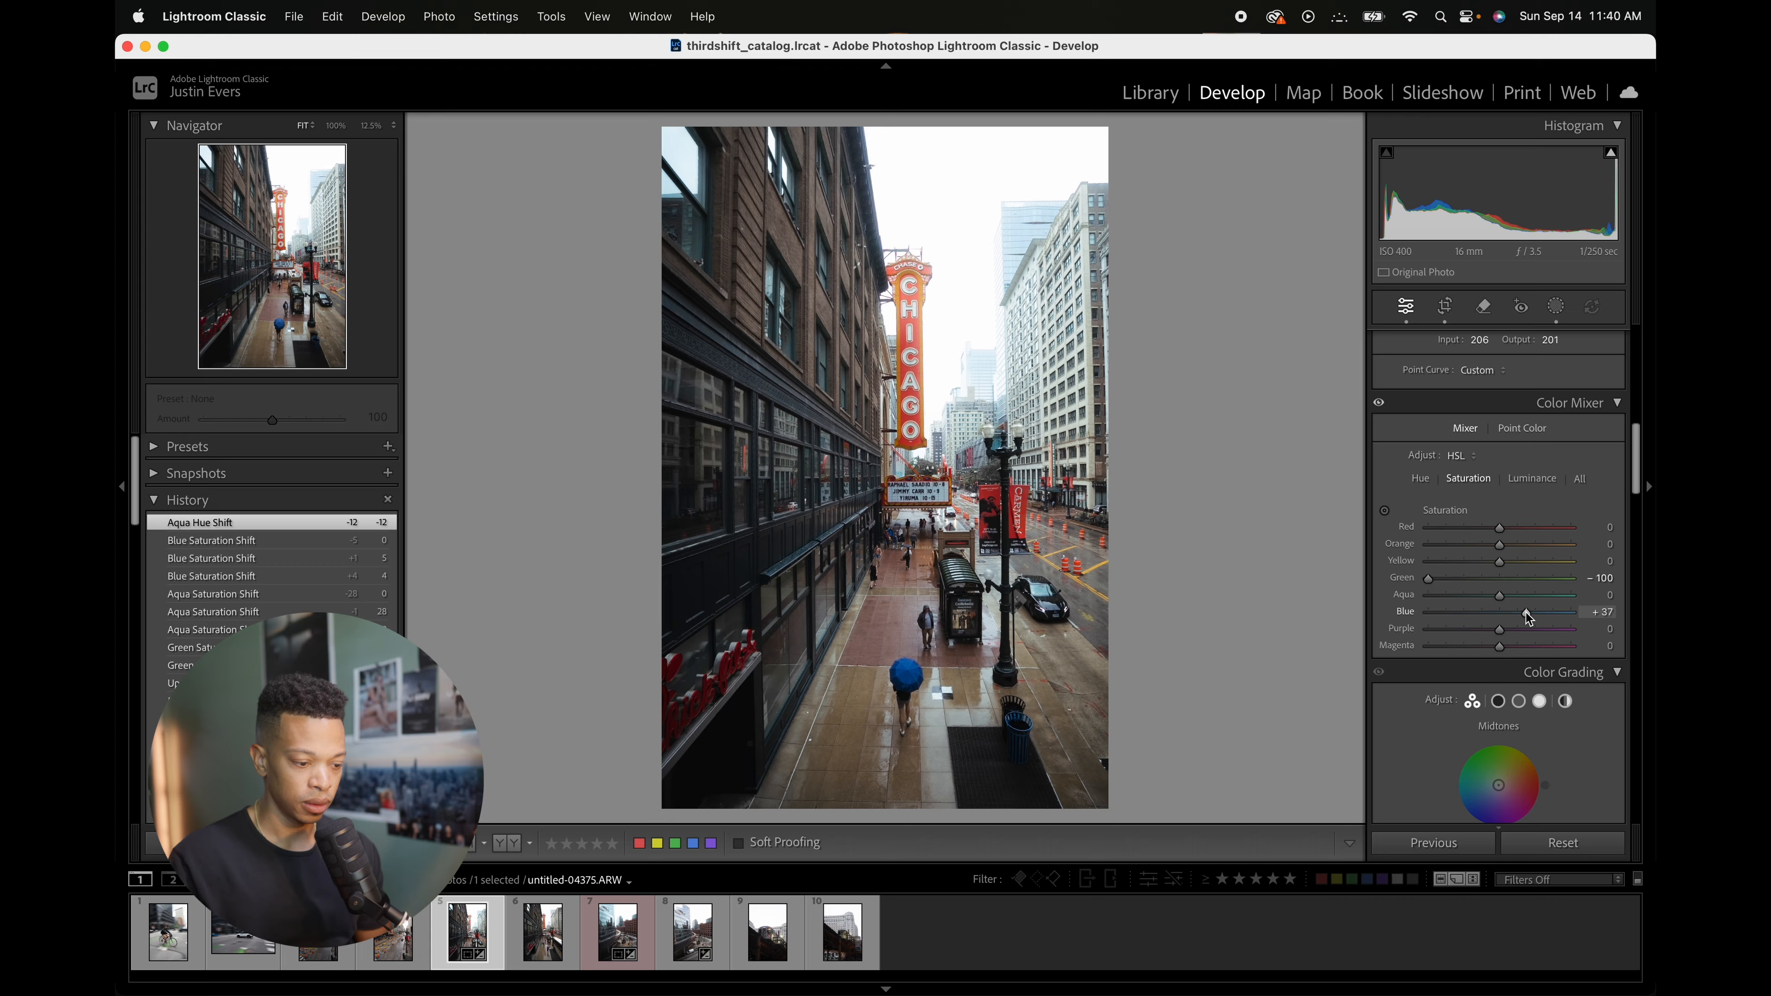
{"action": "left_click_drag", "start_coordinate": [1525, 613], "coordinate": [1500, 619]}
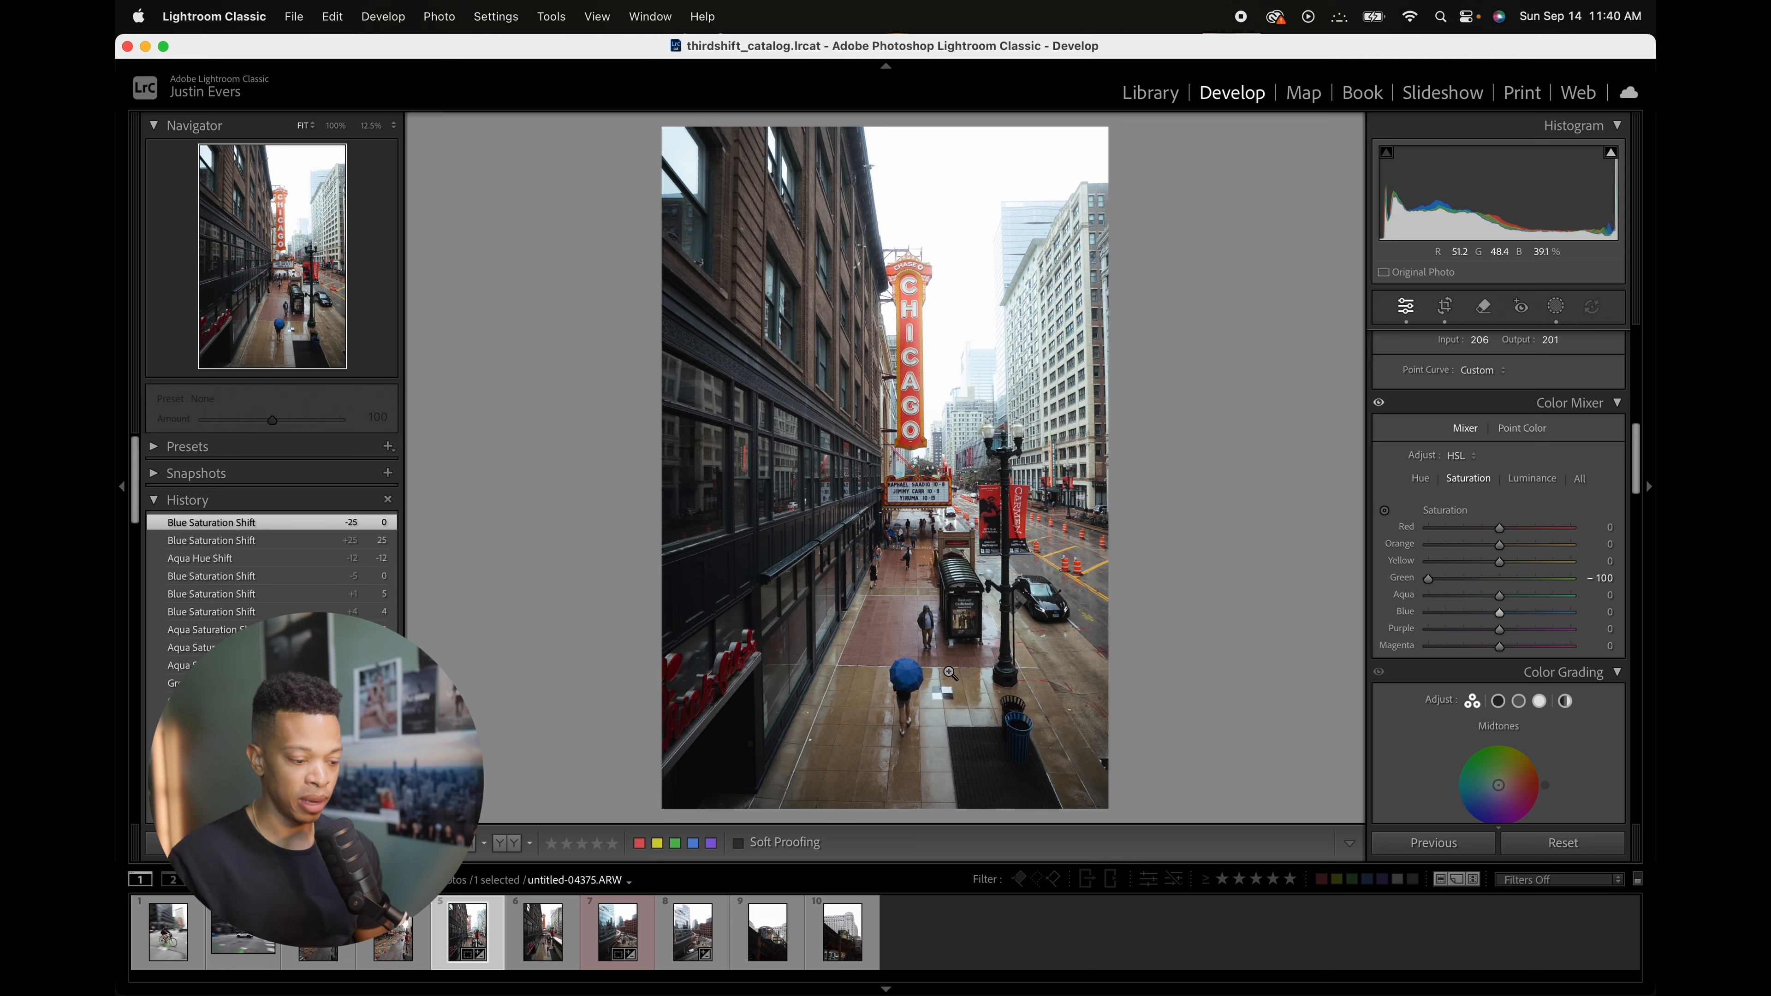
Step: Raise the Blue luminance to +36 in the Color Mixer
{"action": "left_click", "coordinate": [1532, 479]}
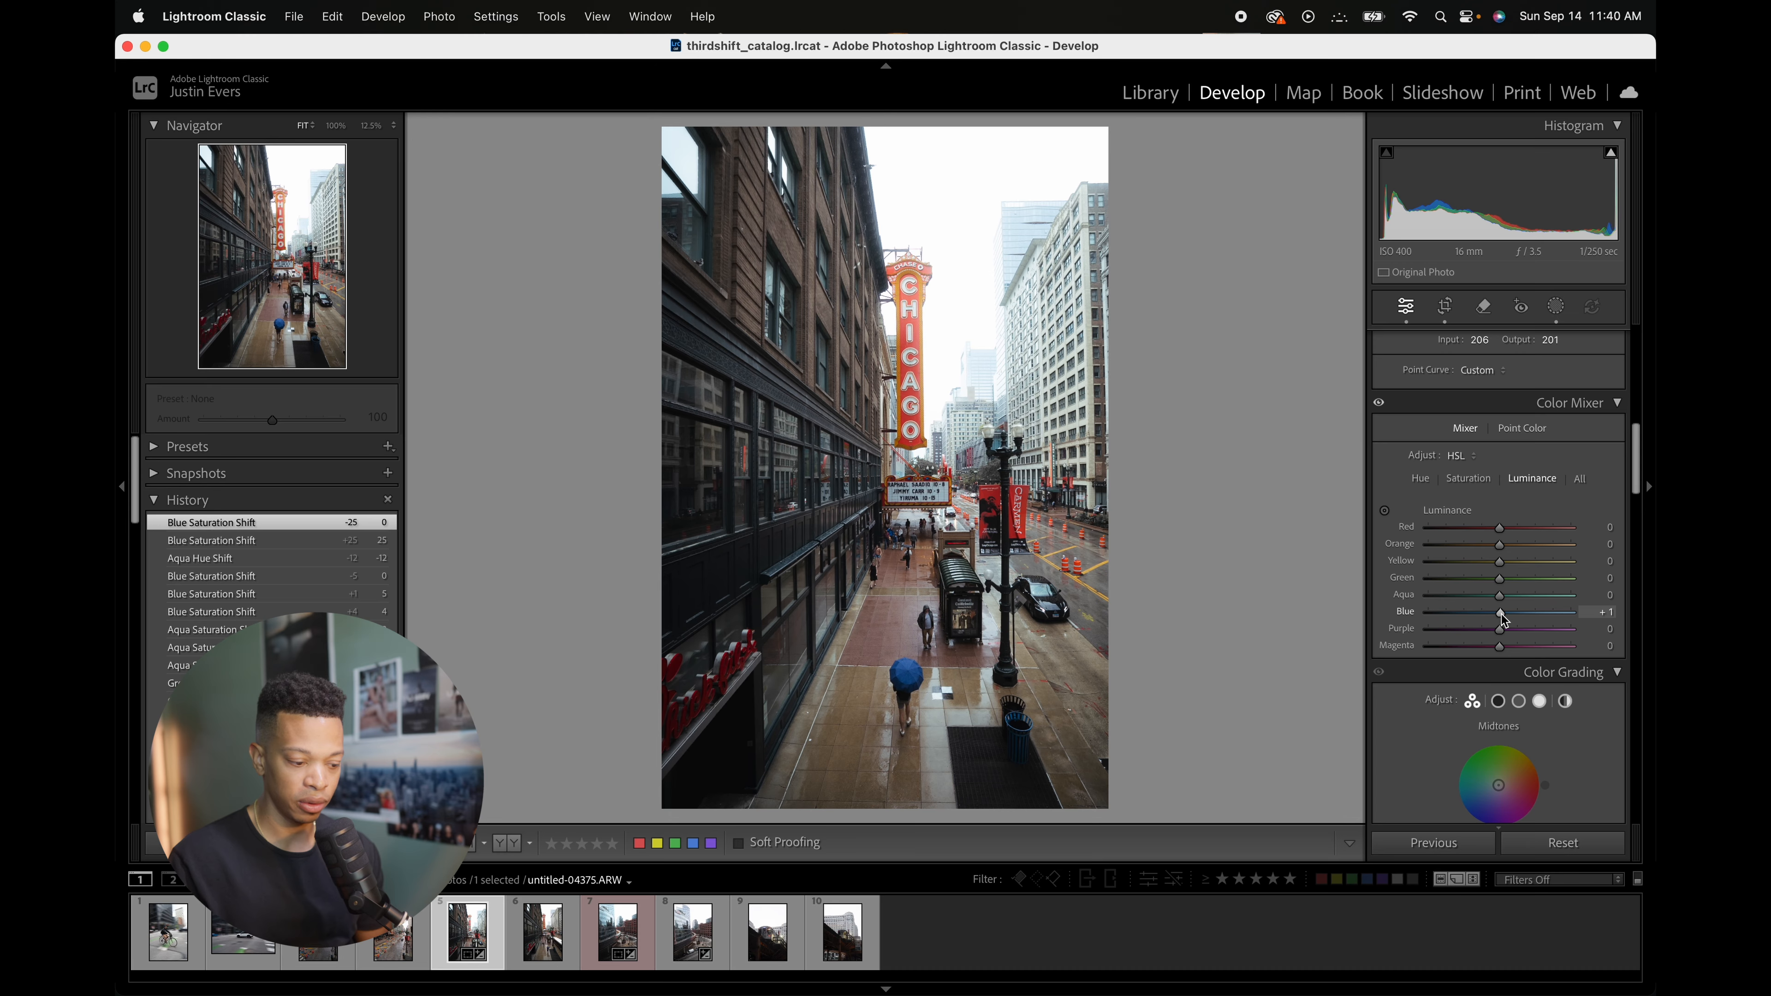
{"action": "left_click_drag", "start_coordinate": [1501, 615], "coordinate": [1526, 616]}
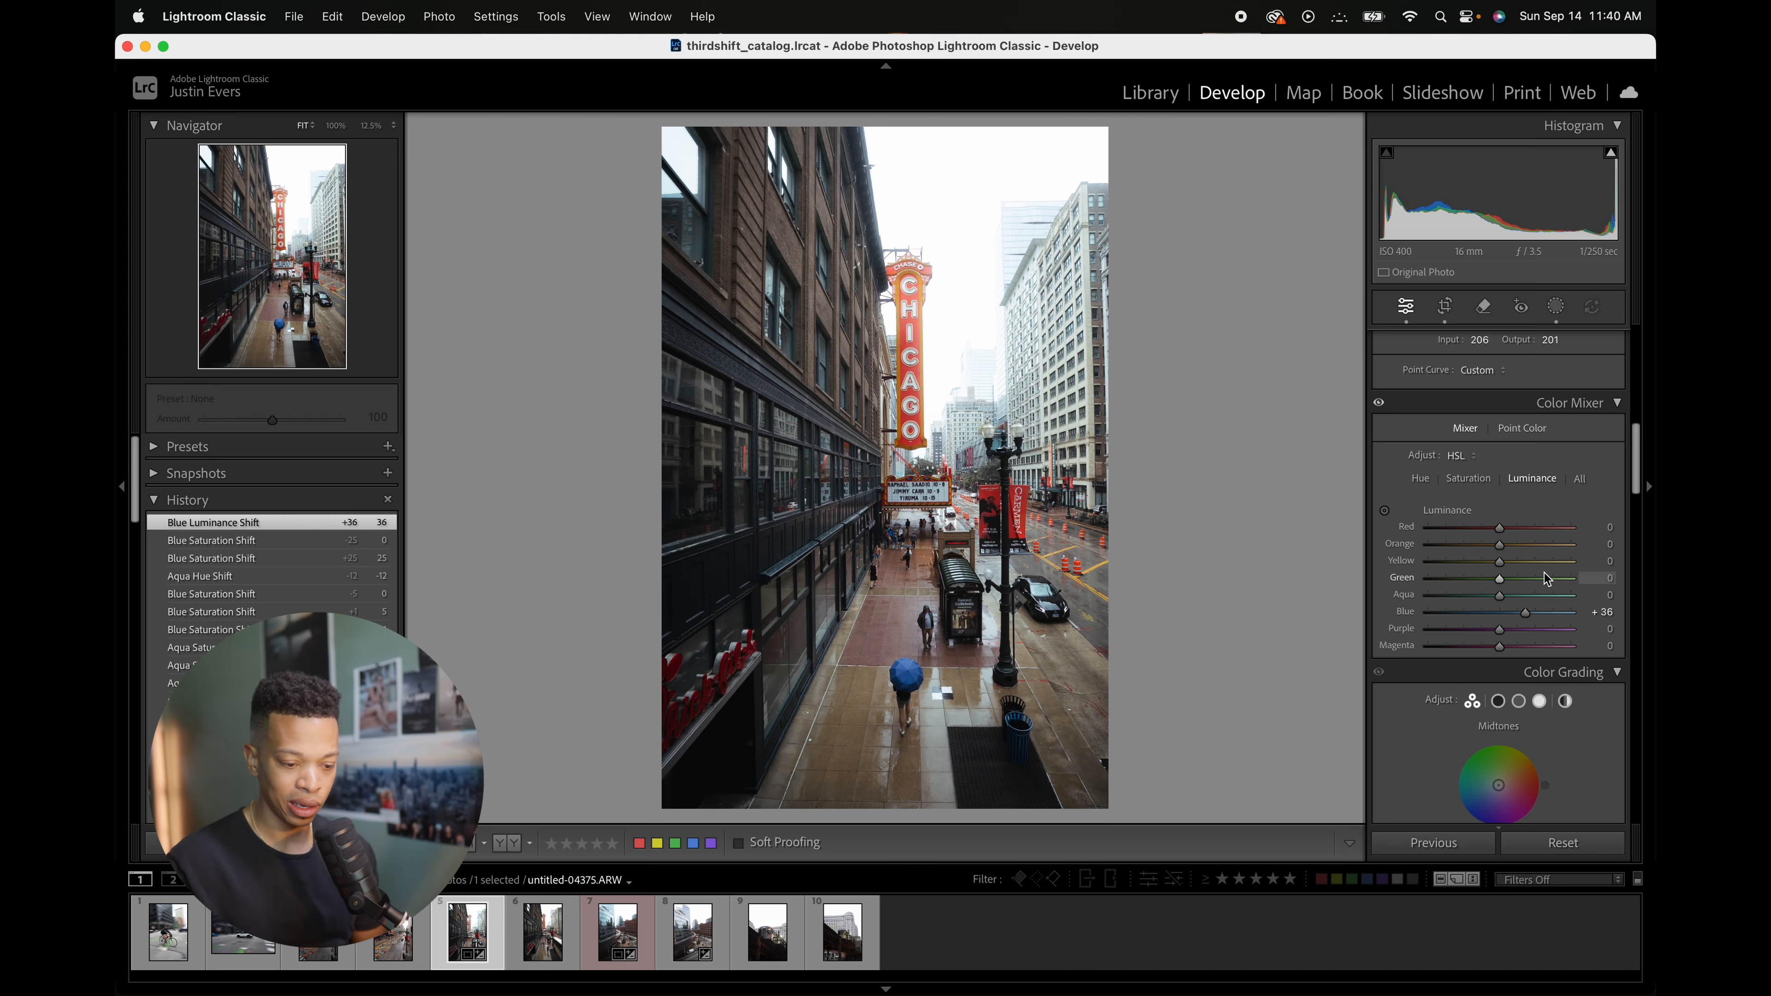
Step: Zoom in on the marquee, reset the Aqua hue to 0, set the Blue hue to -24, and zoom back out
{"action": "left_click", "coordinate": [938, 530]}
{"action": "left_click", "coordinate": [921, 593]}
{"action": "left_click", "coordinate": [883, 551]}
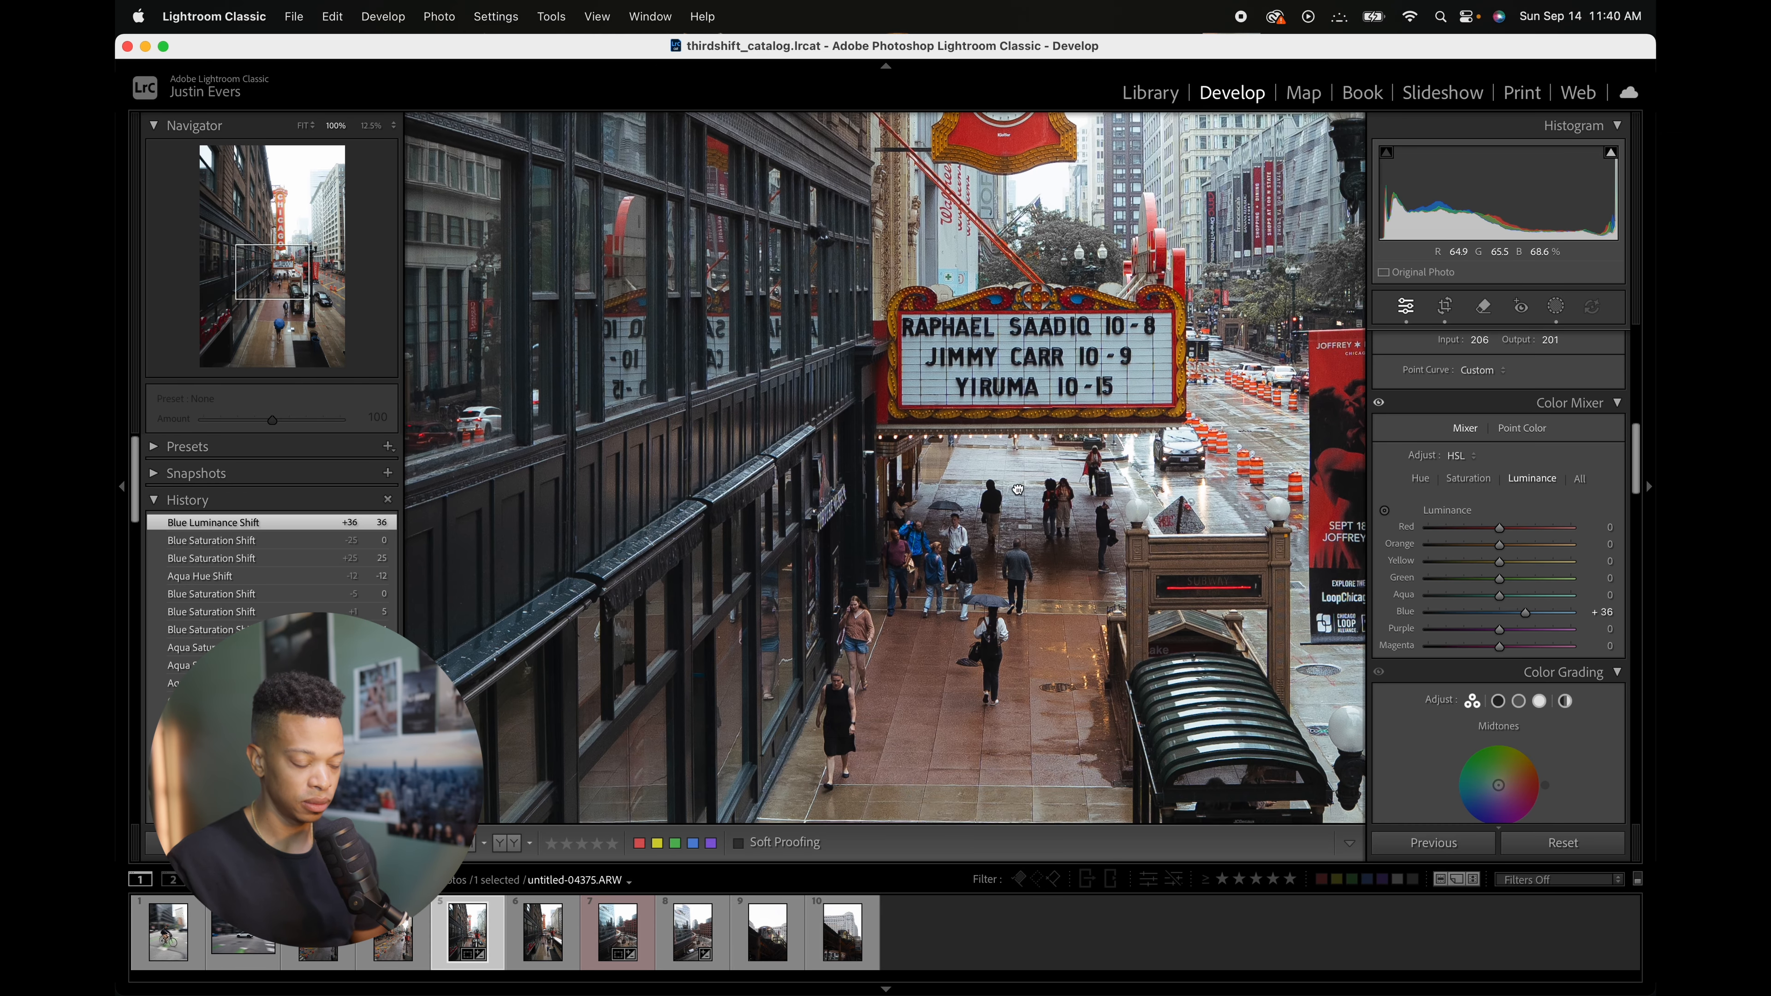
{"action": "left_click_drag", "start_coordinate": [1000, 562], "coordinate": [893, 631]}
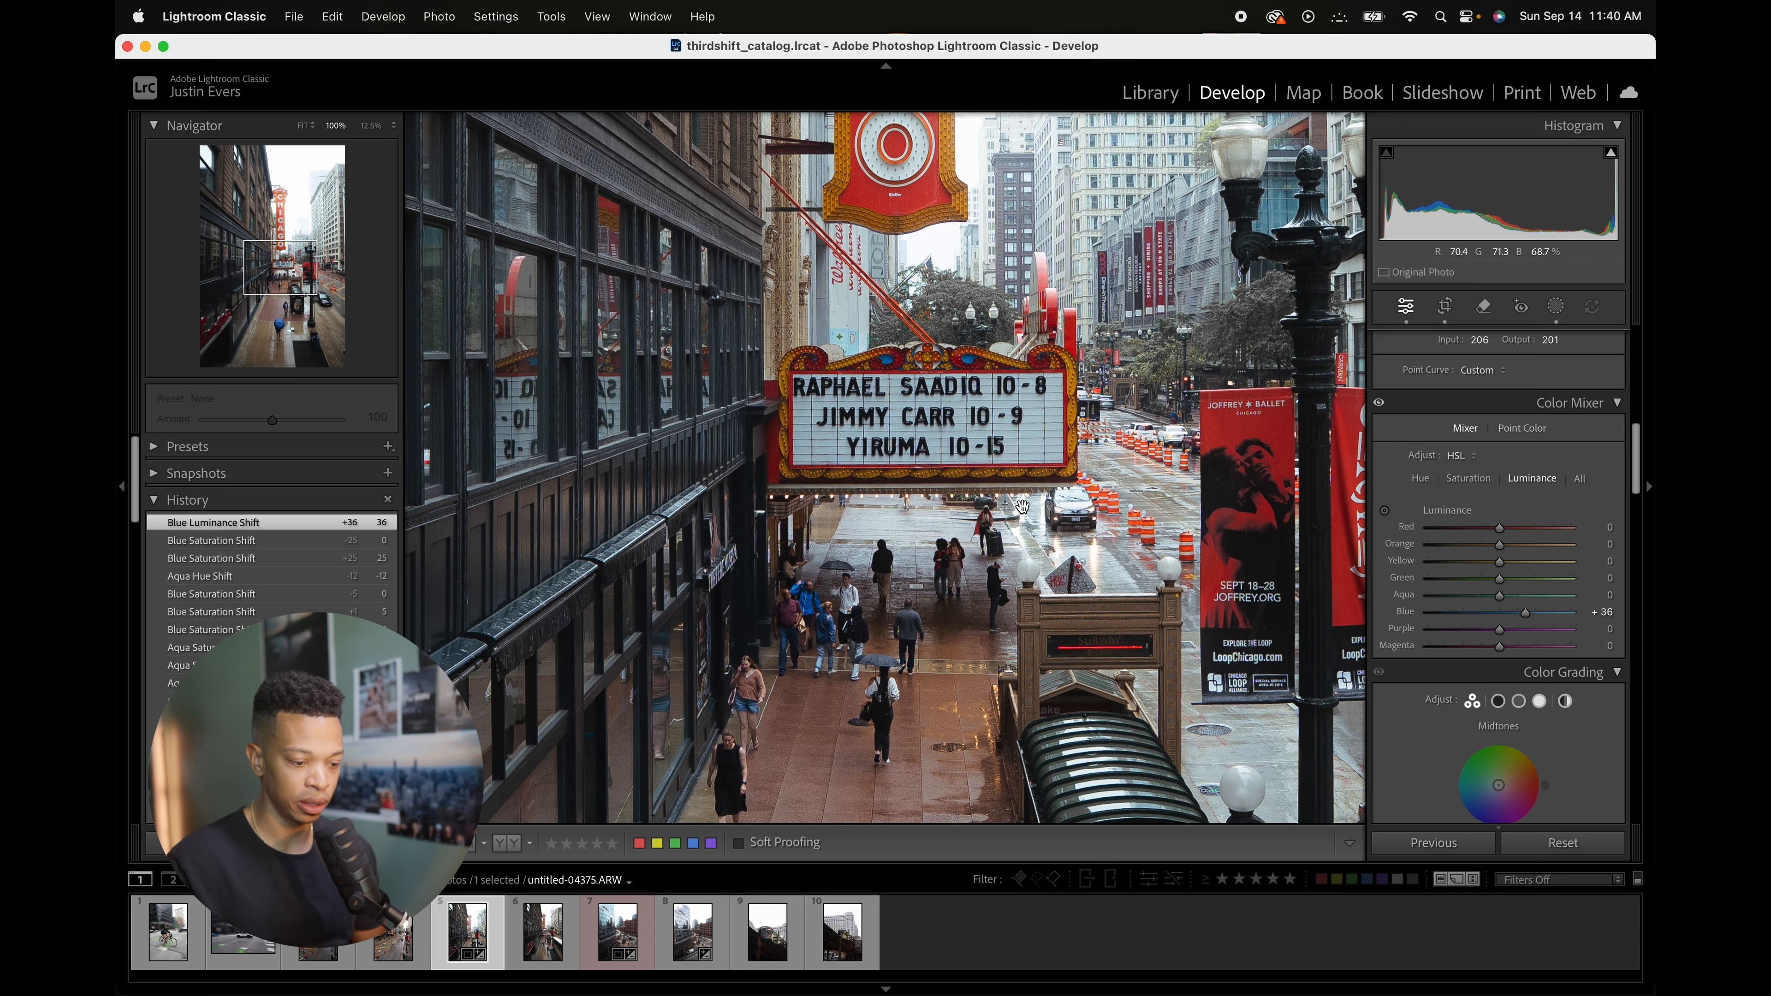
{"action": "left_click", "coordinate": [1422, 479]}
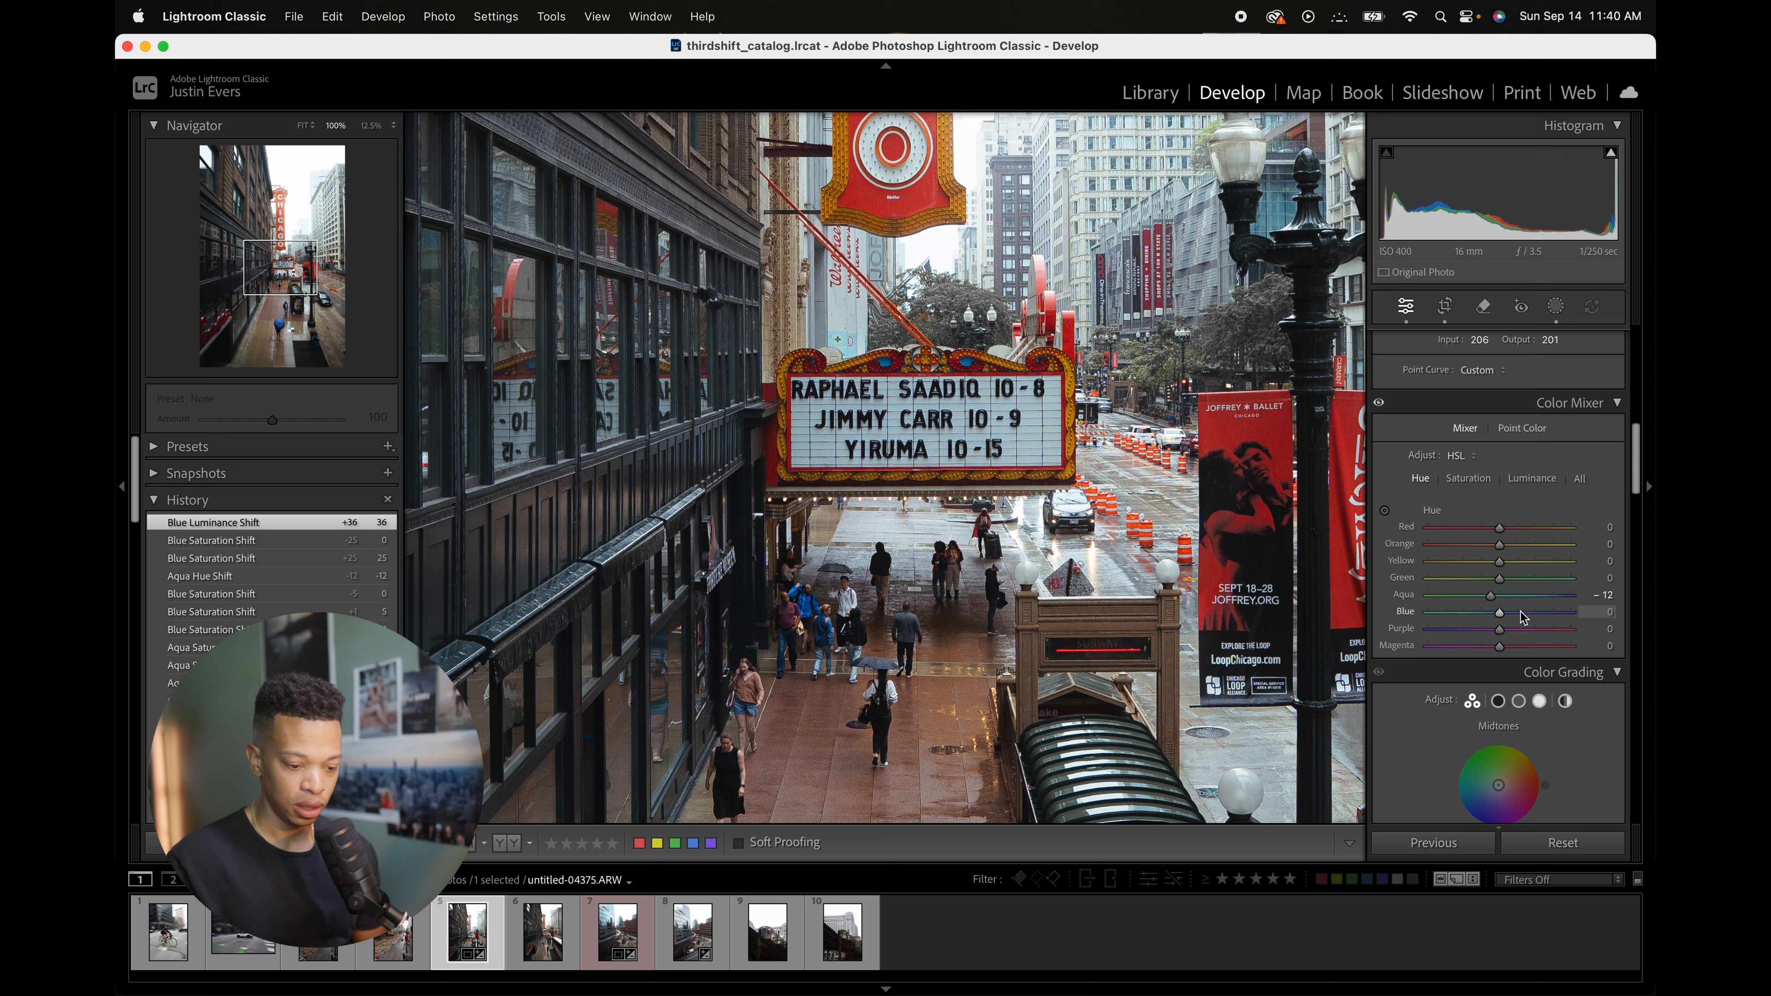
{"action": "double_click", "coordinate": [1492, 598]}
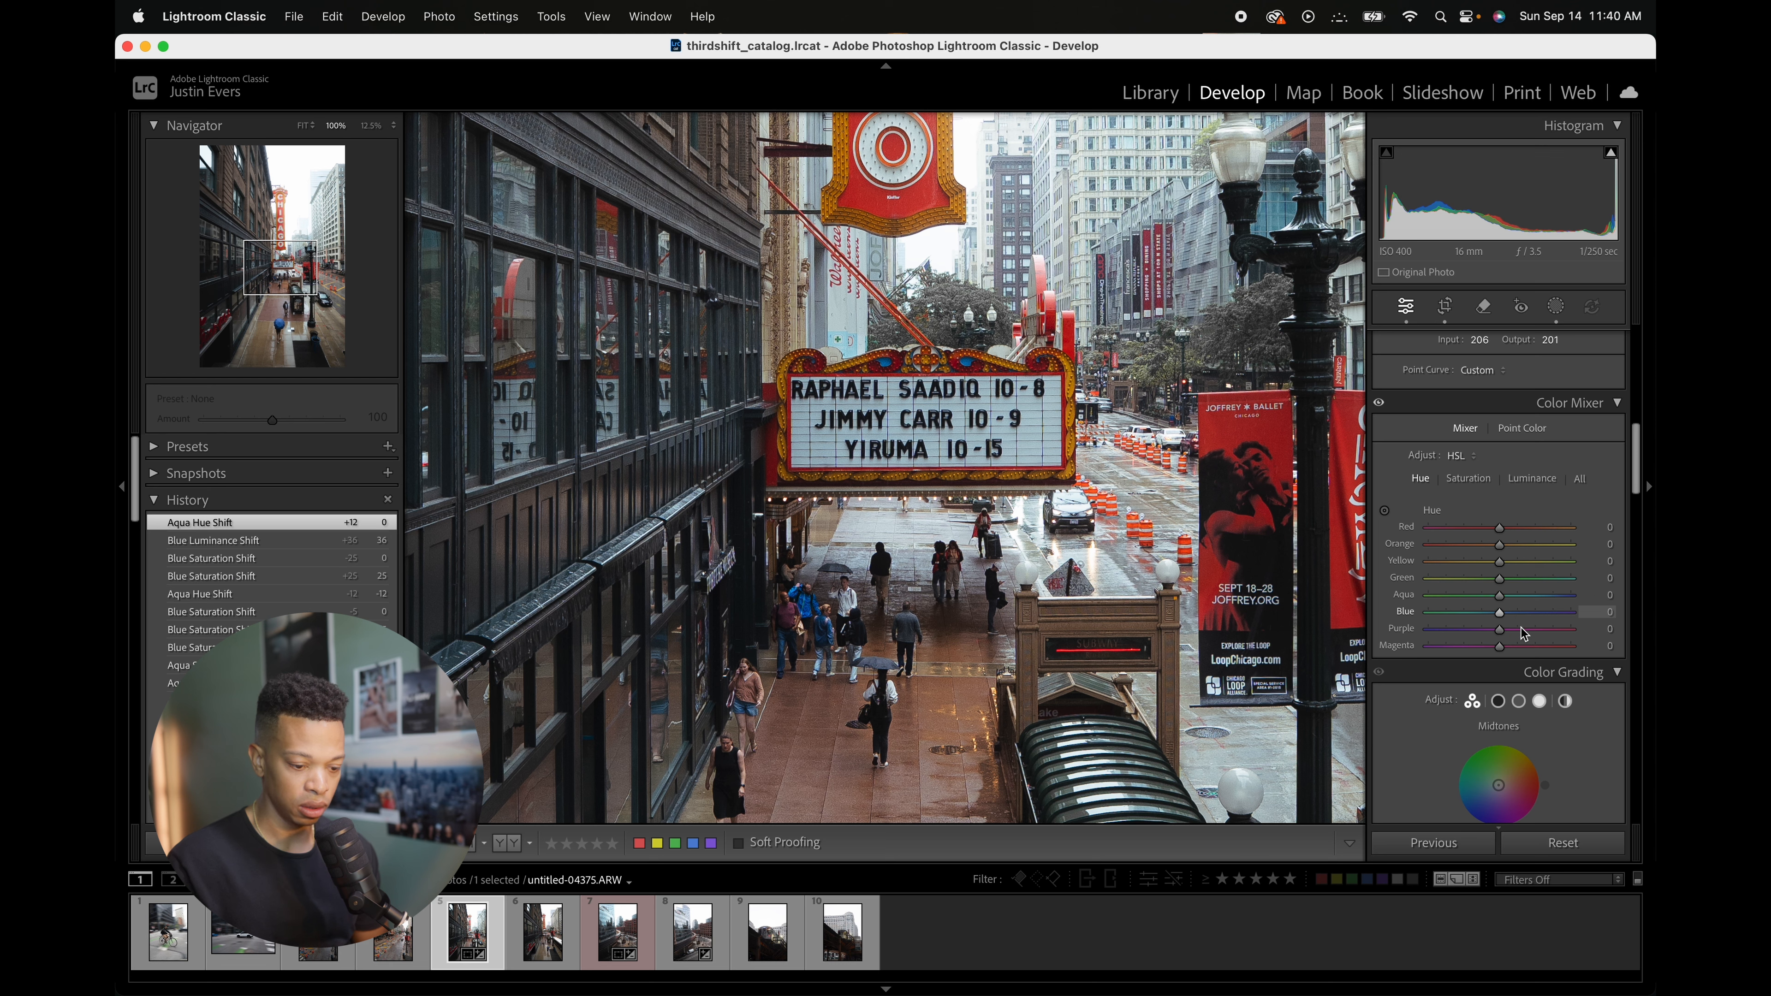
{"action": "mouse_move", "coordinate": [1504, 604]}
{"action": "left_mouse_down"}
{"action": "mouse_move", "coordinate": [1464, 607]}
{"action": "mouse_move", "coordinate": [1496, 601]}
{"action": "left_mouse_up"}
{"action": "double_click", "coordinate": [1494, 597]}
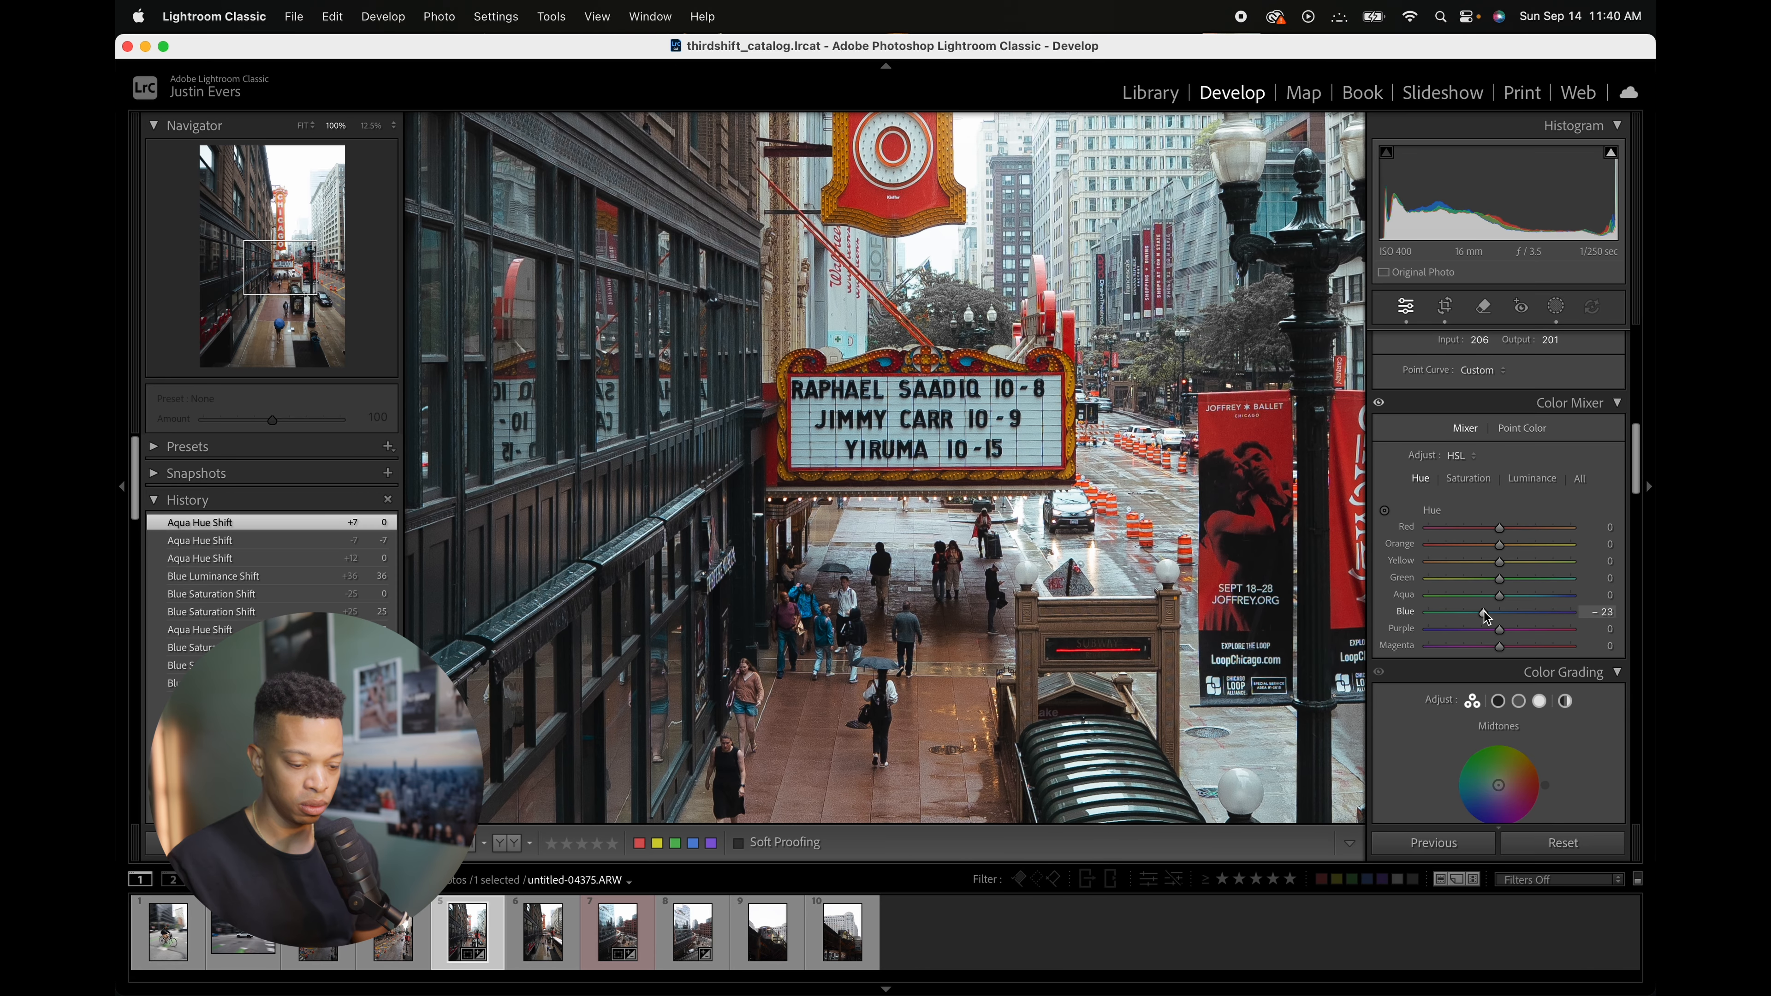
{"action": "left_click_drag", "start_coordinate": [1485, 612], "coordinate": [1482, 612]}
{"action": "left_click", "coordinate": [955, 759]}
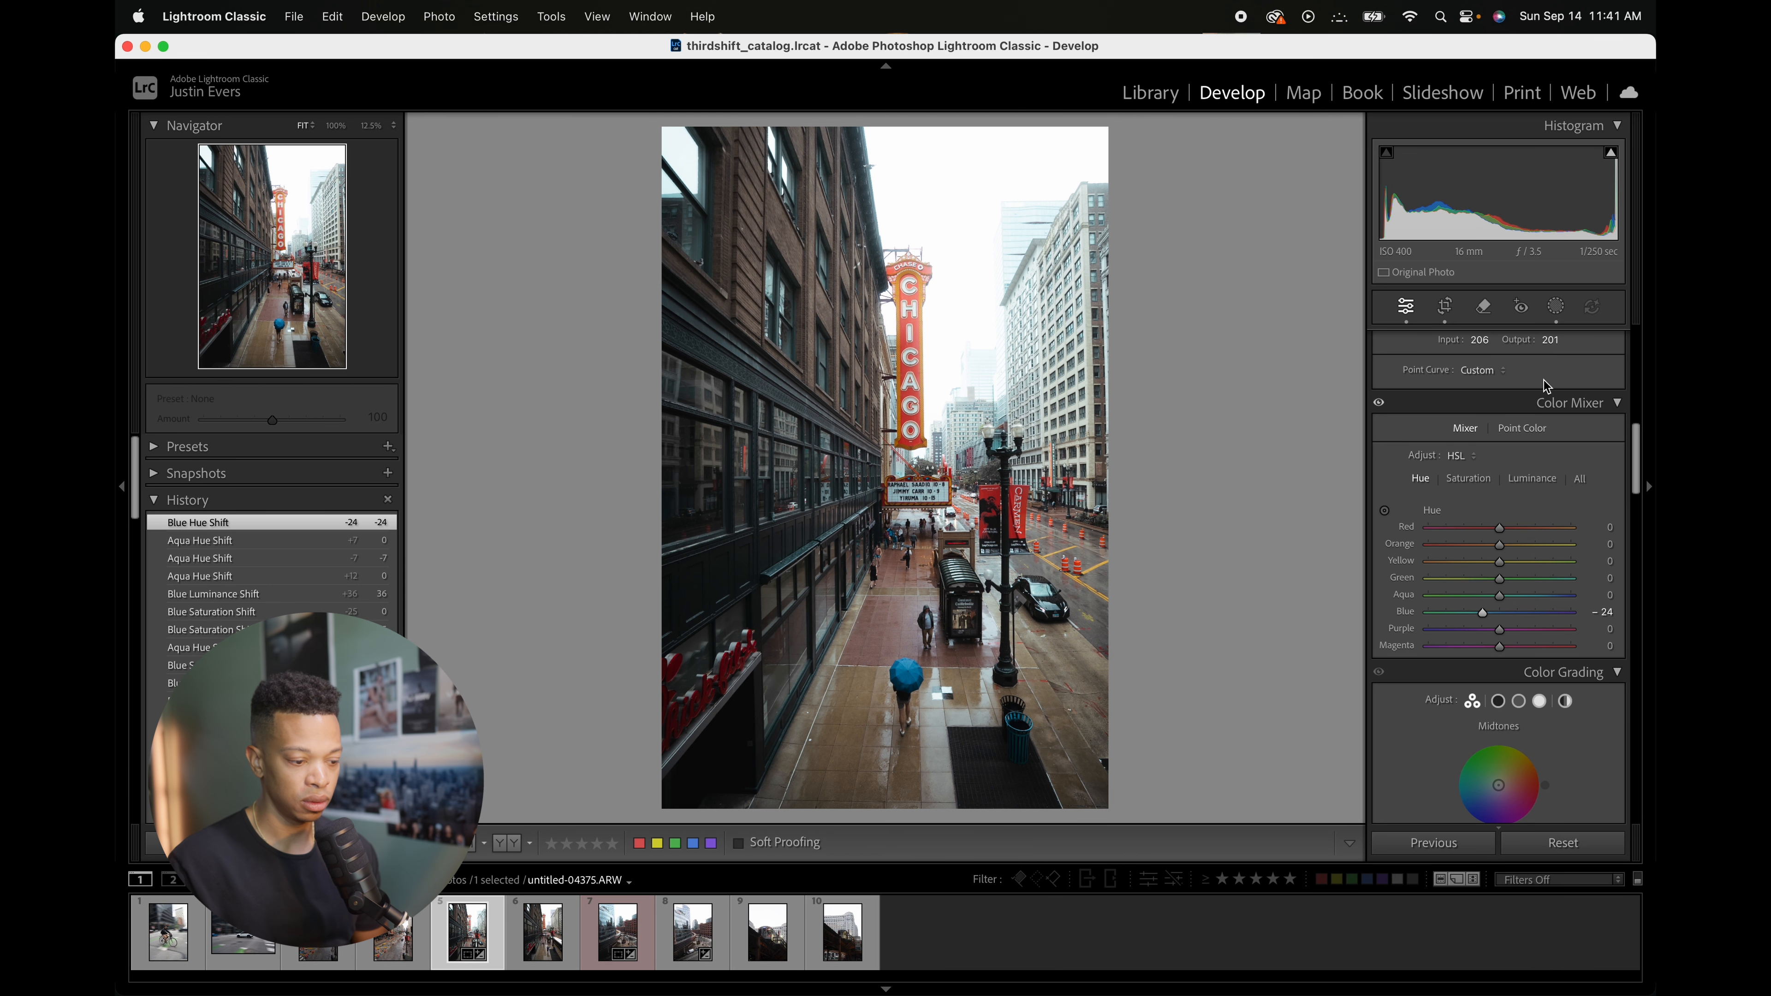
Step: Toggle the Color Mixer adjustments off and on to compare before and after
{"action": "left_click", "coordinate": [1381, 404]}
{"action": "left_click", "coordinate": [1380, 404]}
{"action": "left_click", "coordinate": [1380, 404]}
{"action": "left_click", "coordinate": [1381, 406]}
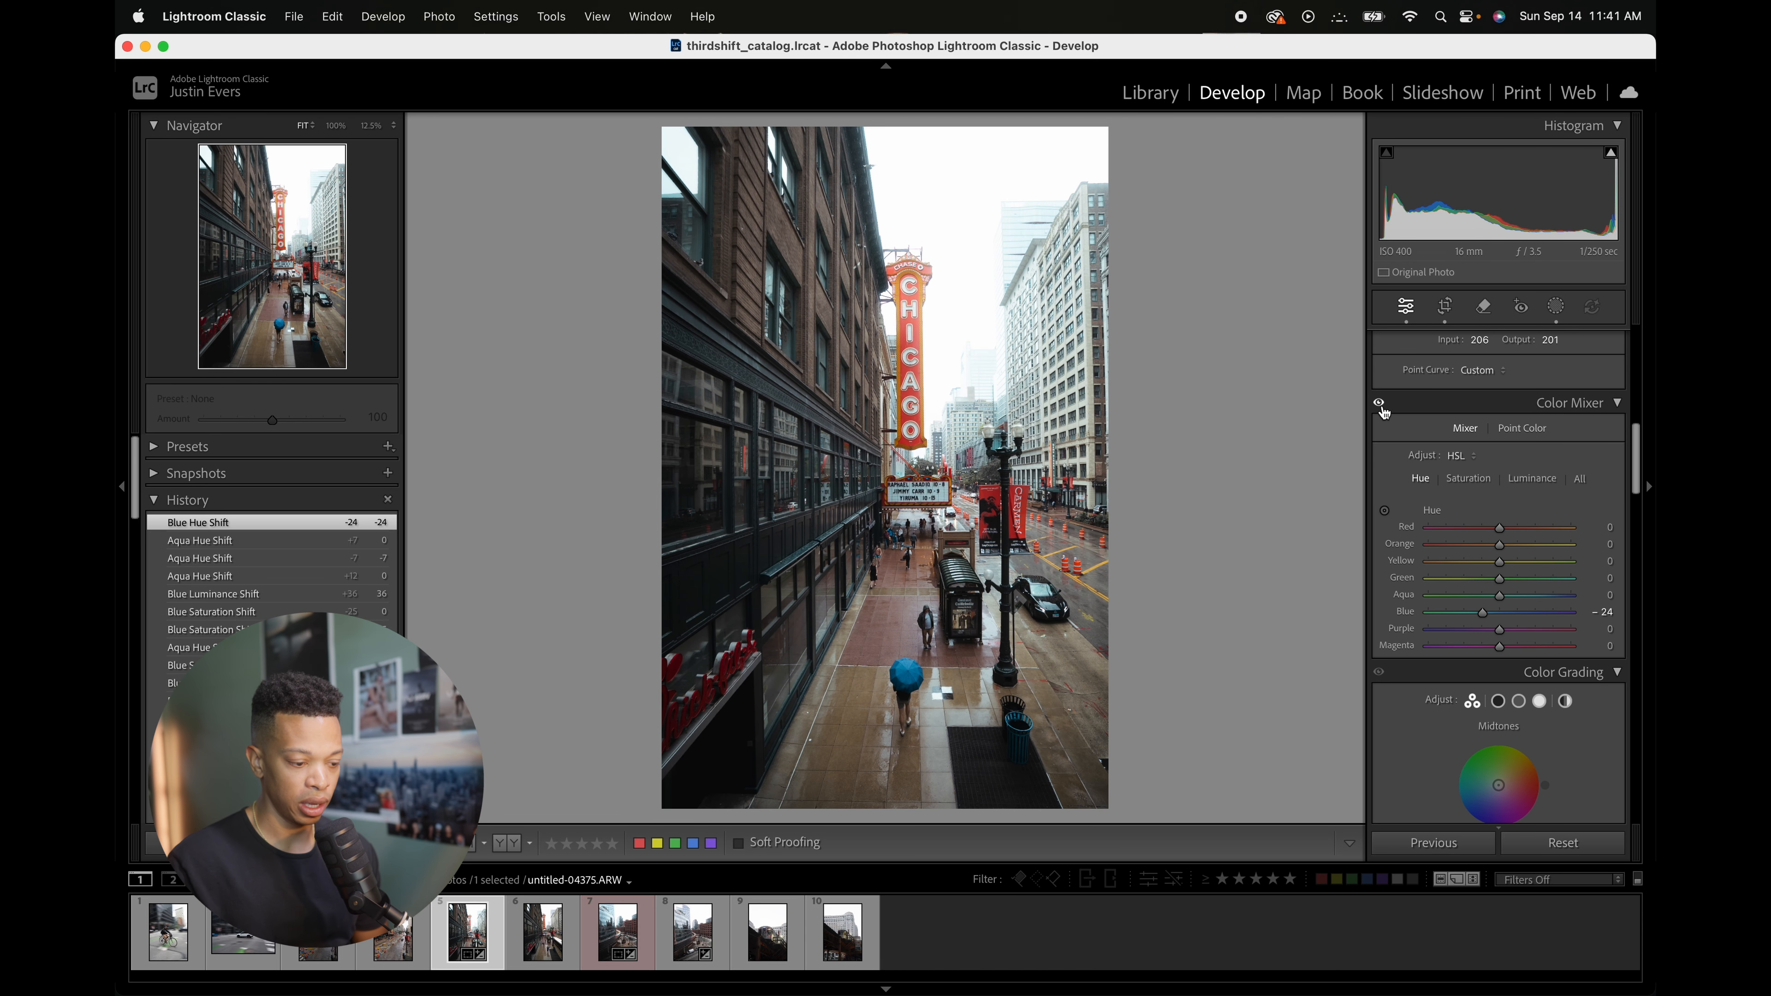
{"action": "left_click", "coordinate": [1381, 405]}
{"action": "left_click", "coordinate": [1381, 406]}
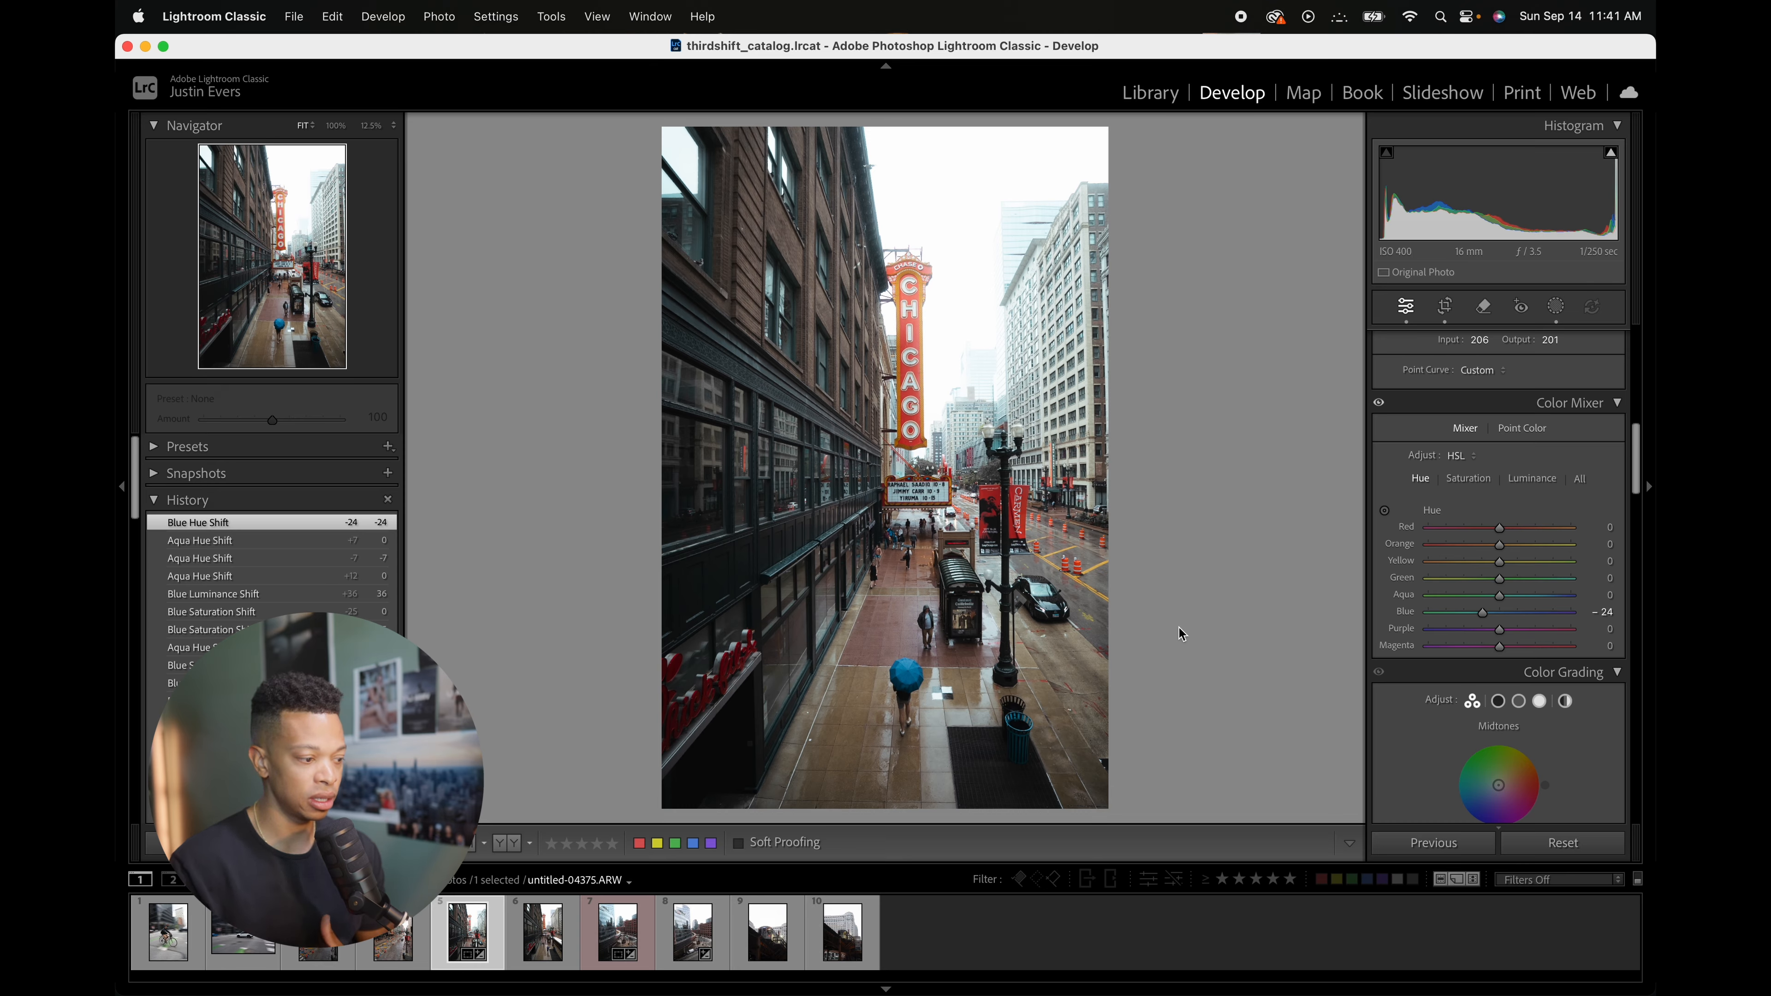
Step: Raise the Blue luminance to +48 and the Orange luminance to +21
{"action": "left_click", "coordinate": [1526, 479]}
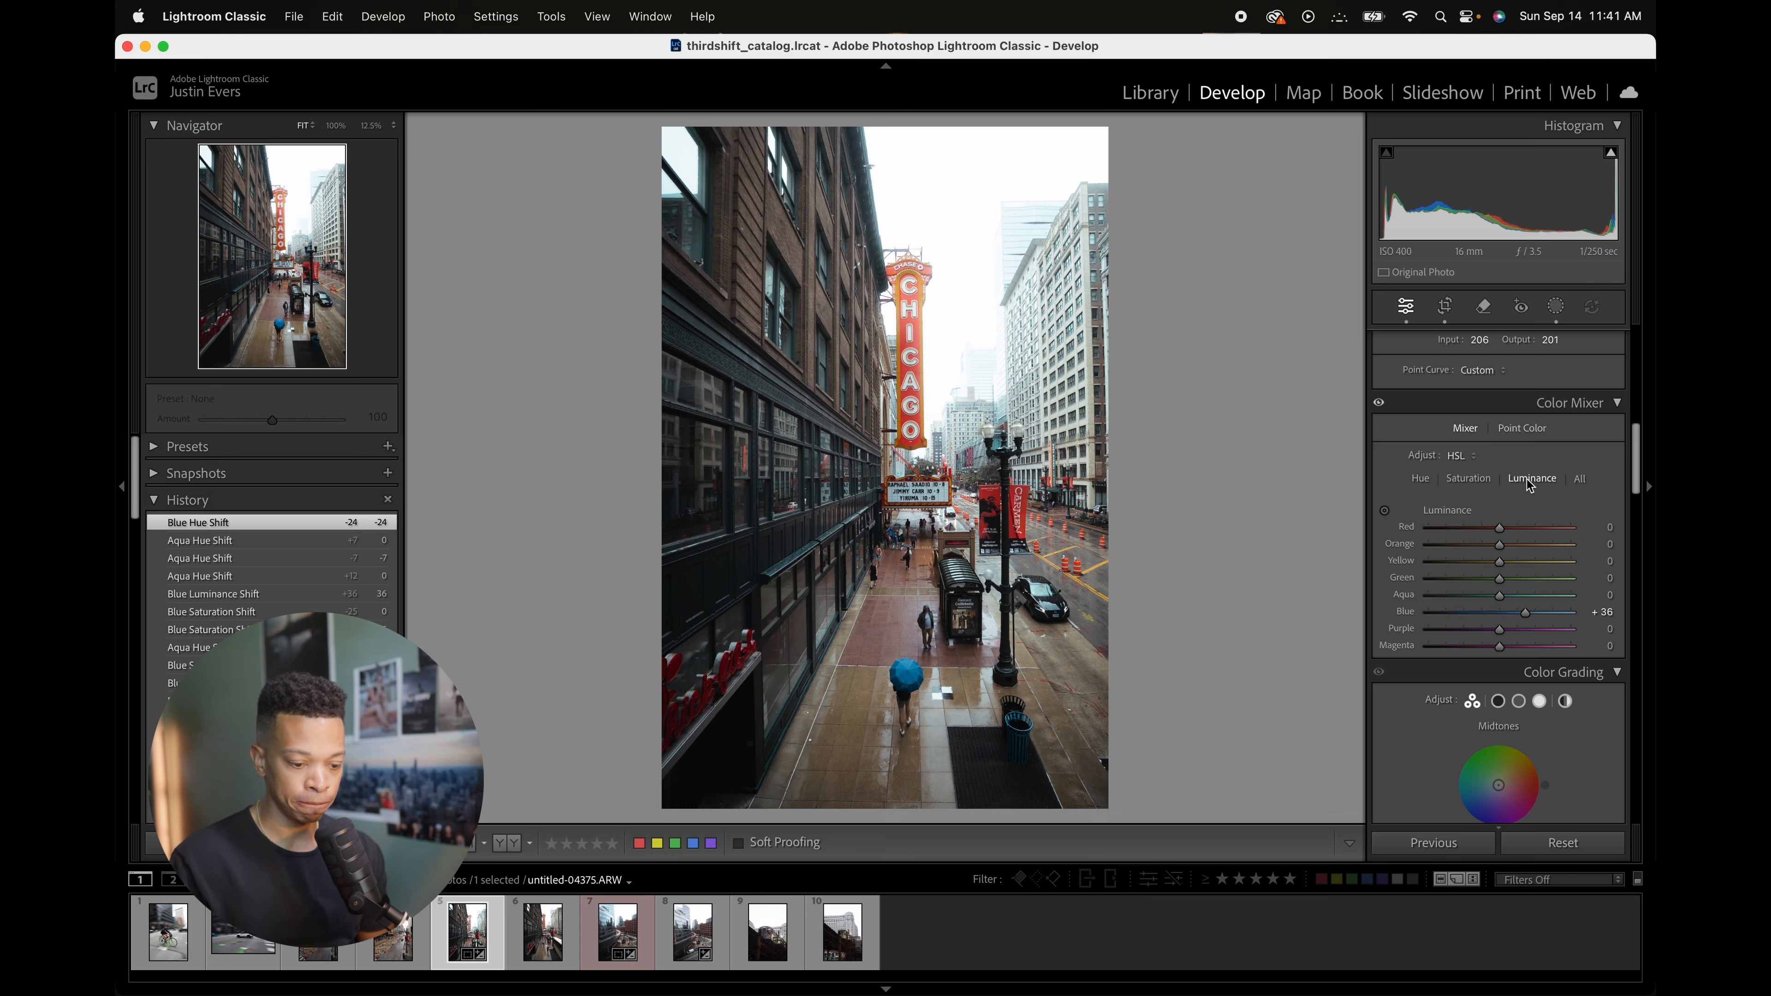
{"action": "left_click_drag", "start_coordinate": [1519, 612], "coordinate": [1533, 611]}
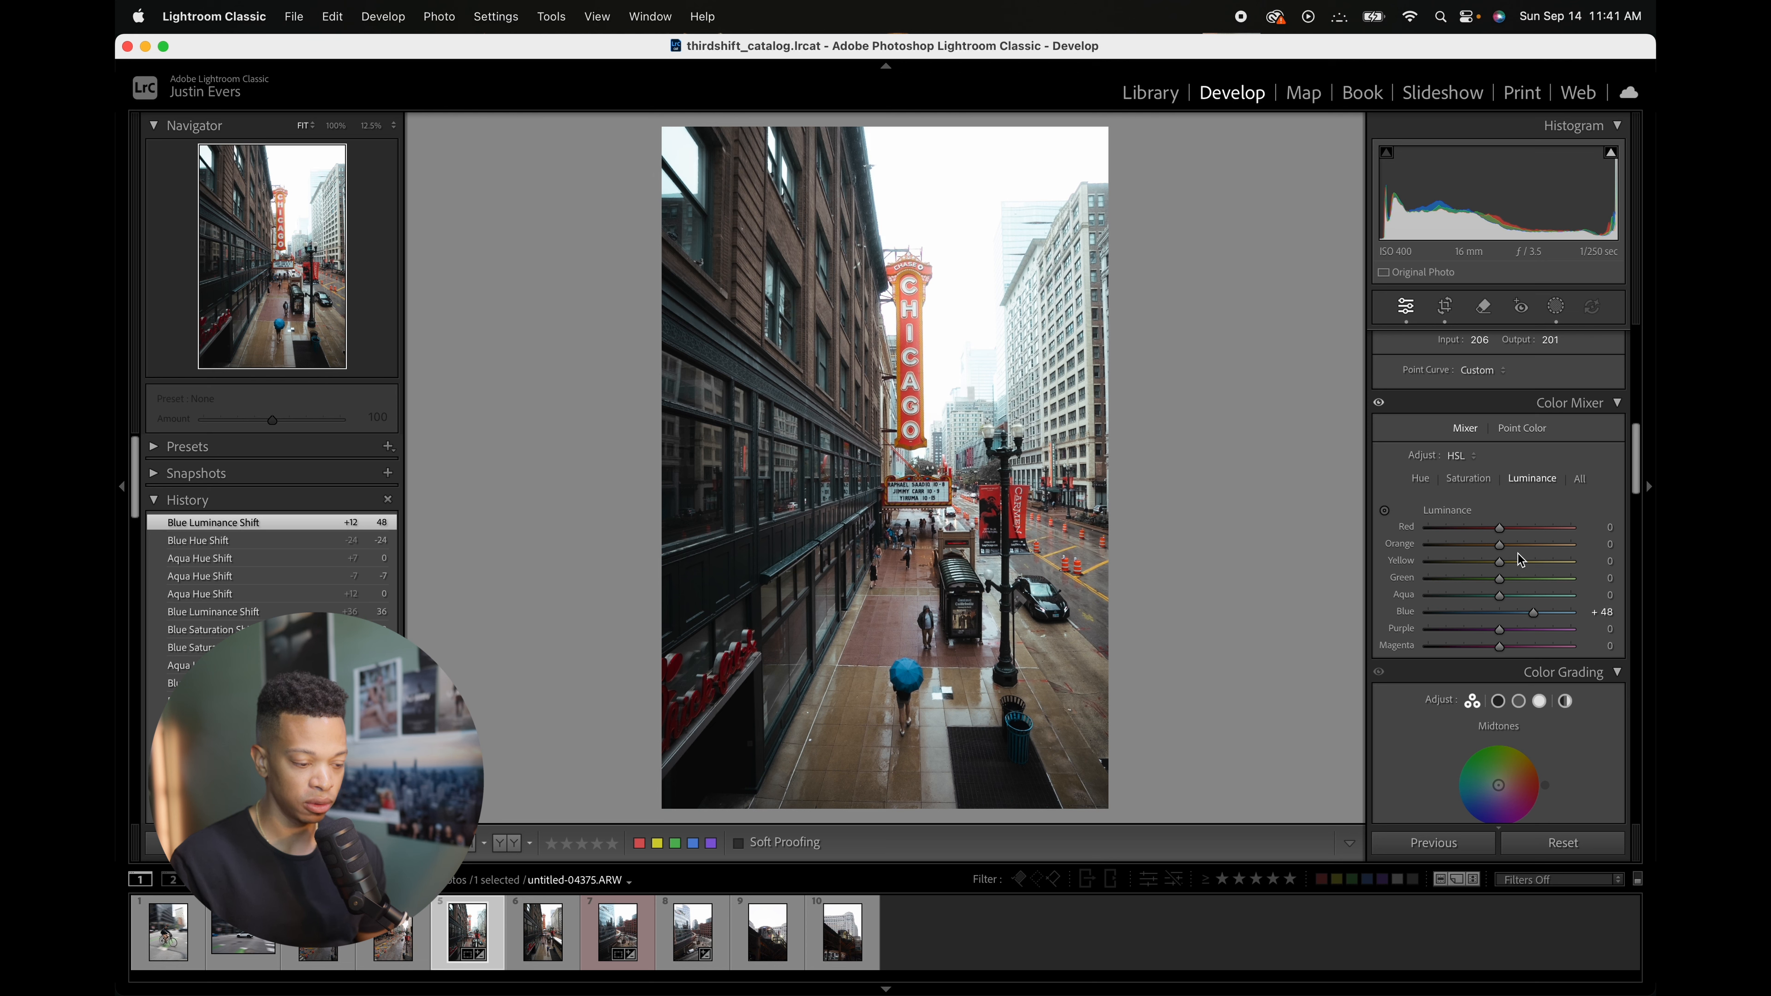
{"action": "left_click", "coordinate": [1483, 486]}
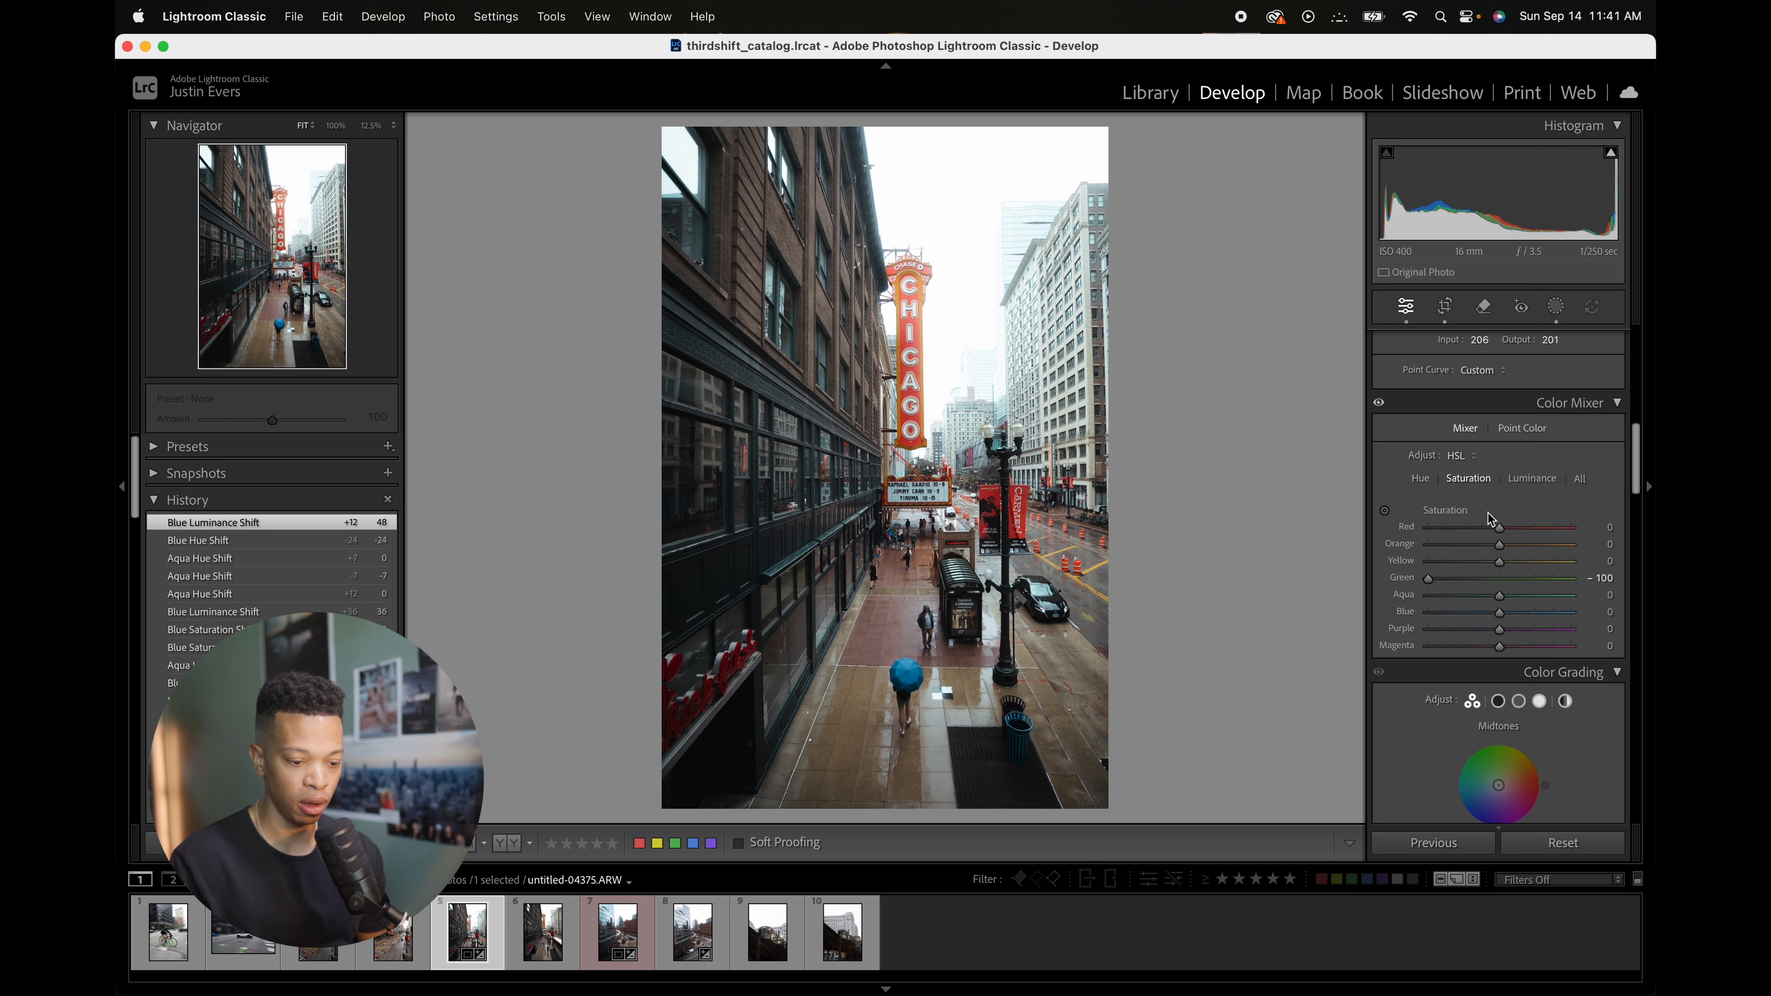
{"action": "left_click", "coordinate": [1523, 482]}
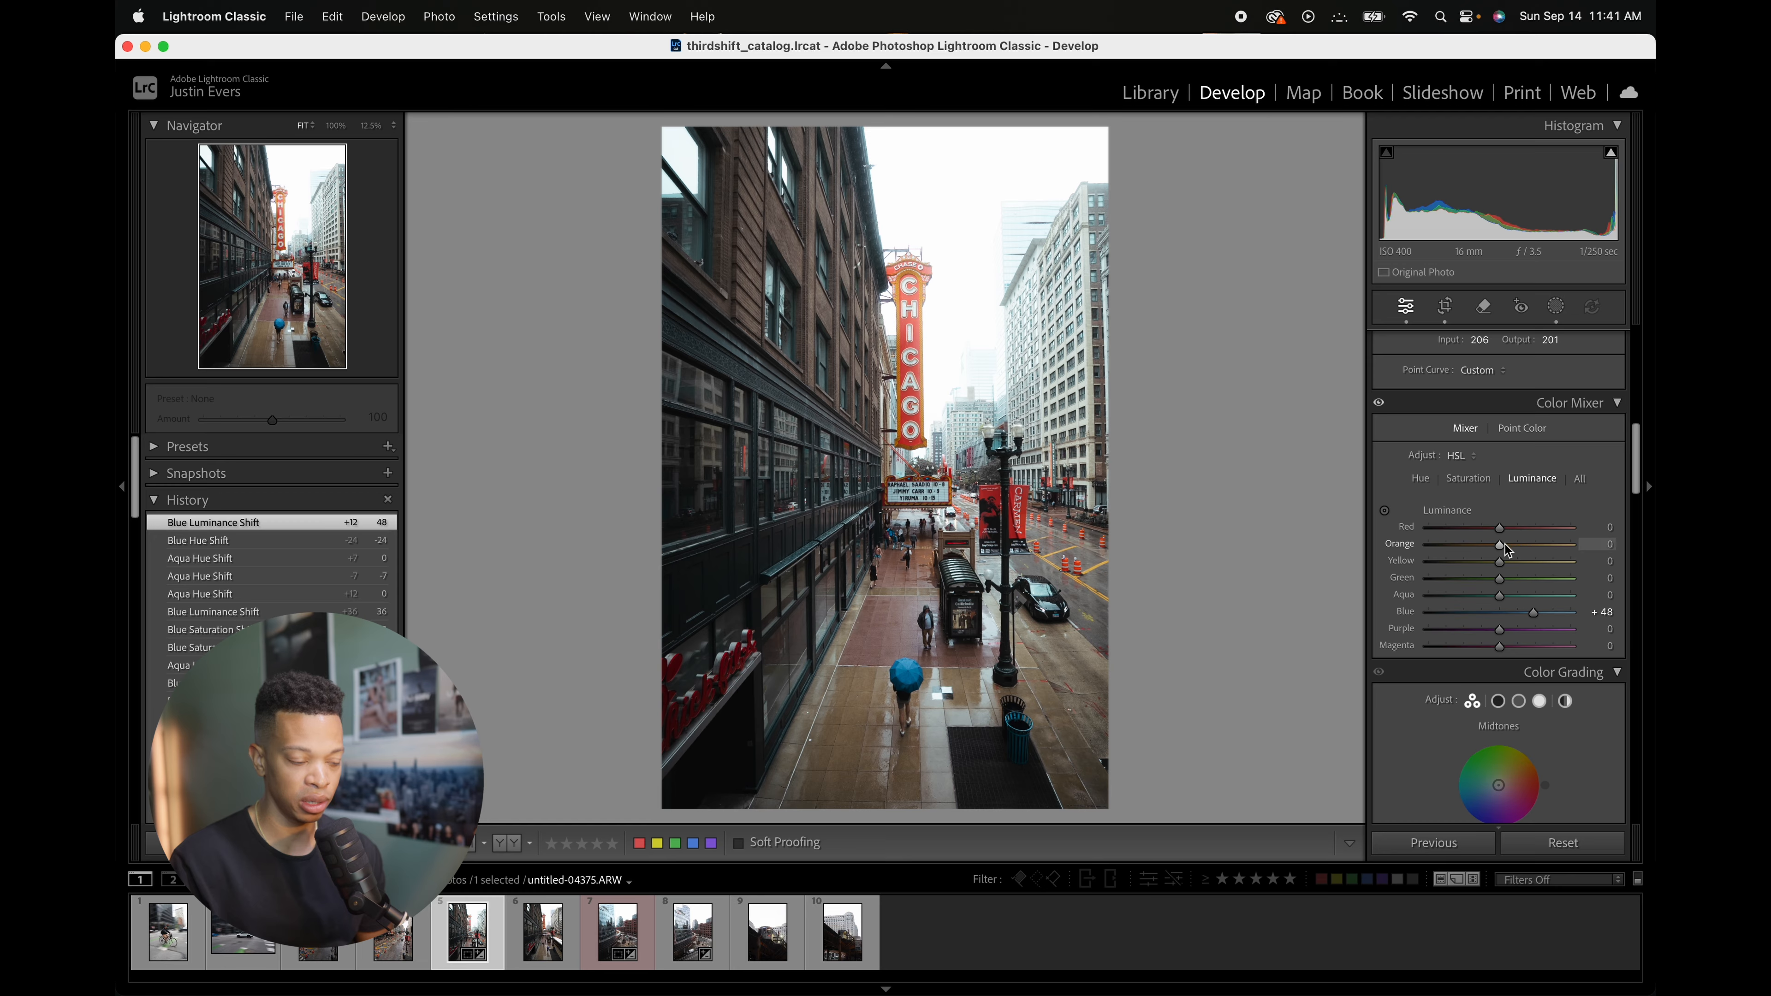
{"action": "left_click_drag", "start_coordinate": [1502, 548], "coordinate": [1516, 553]}
{"action": "left_click", "coordinate": [1464, 480]}
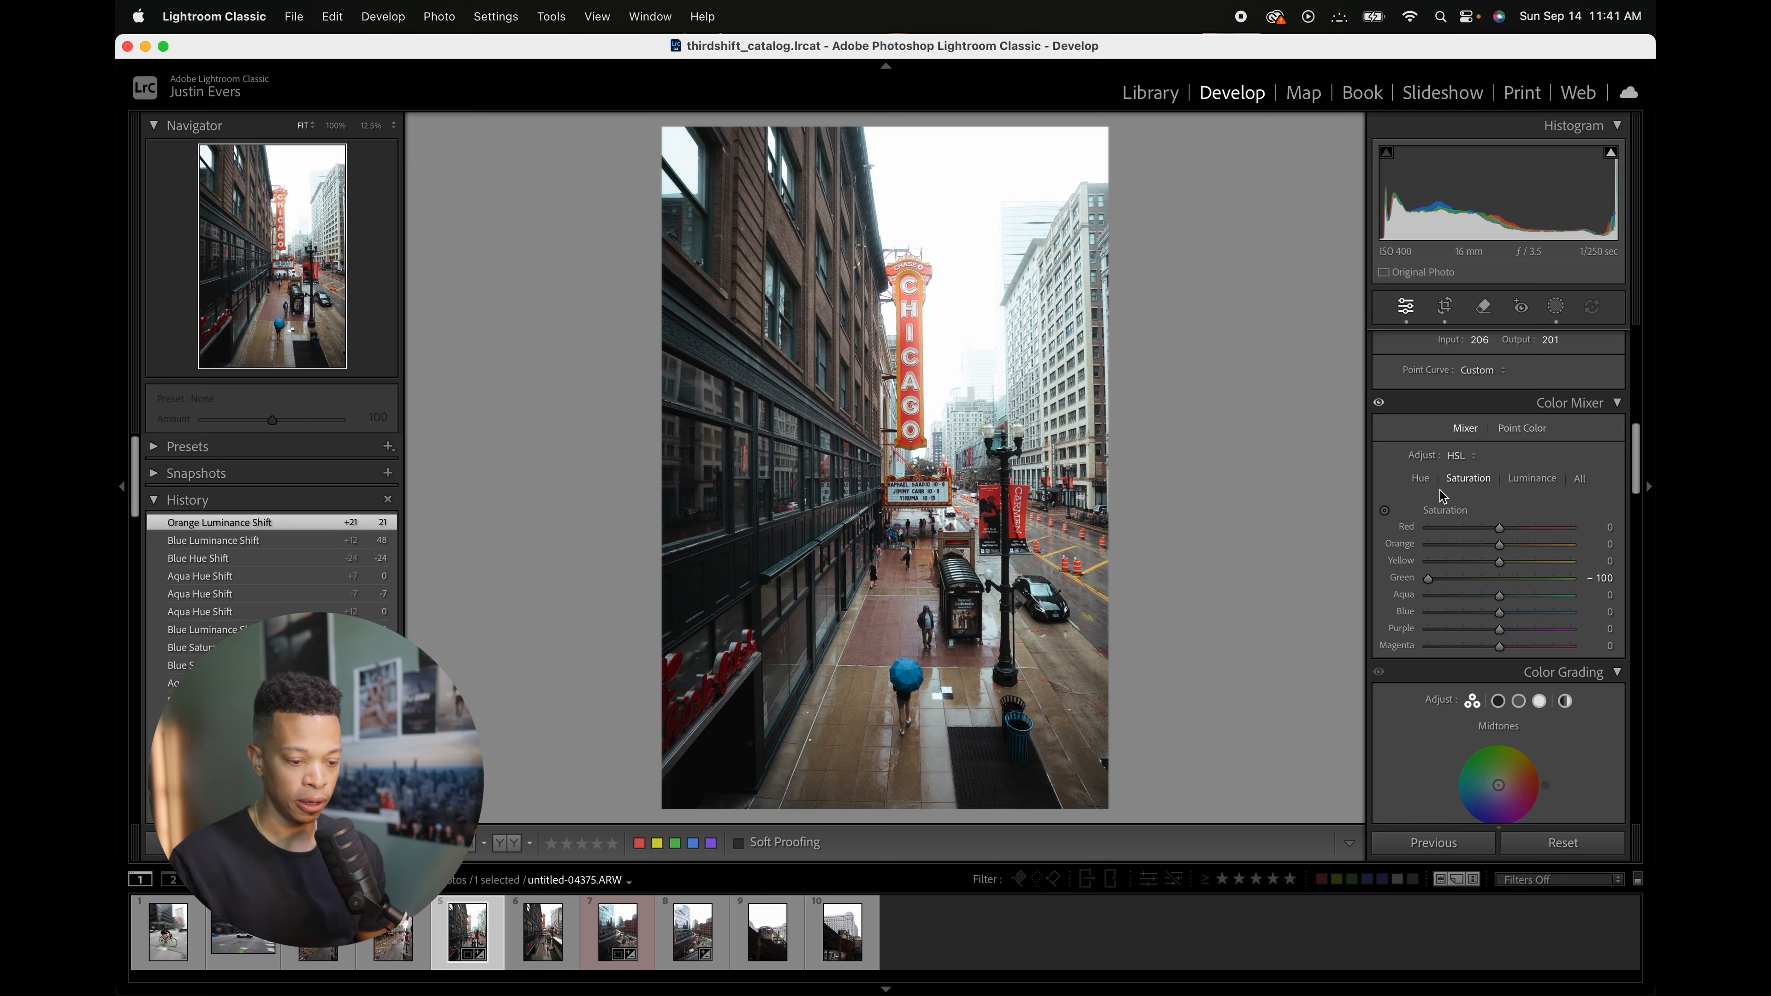
Step: Set the Yellow hue to -32 and the Yellow luminance to +26 in the Color Mixer
{"action": "left_click", "coordinate": [1421, 479]}
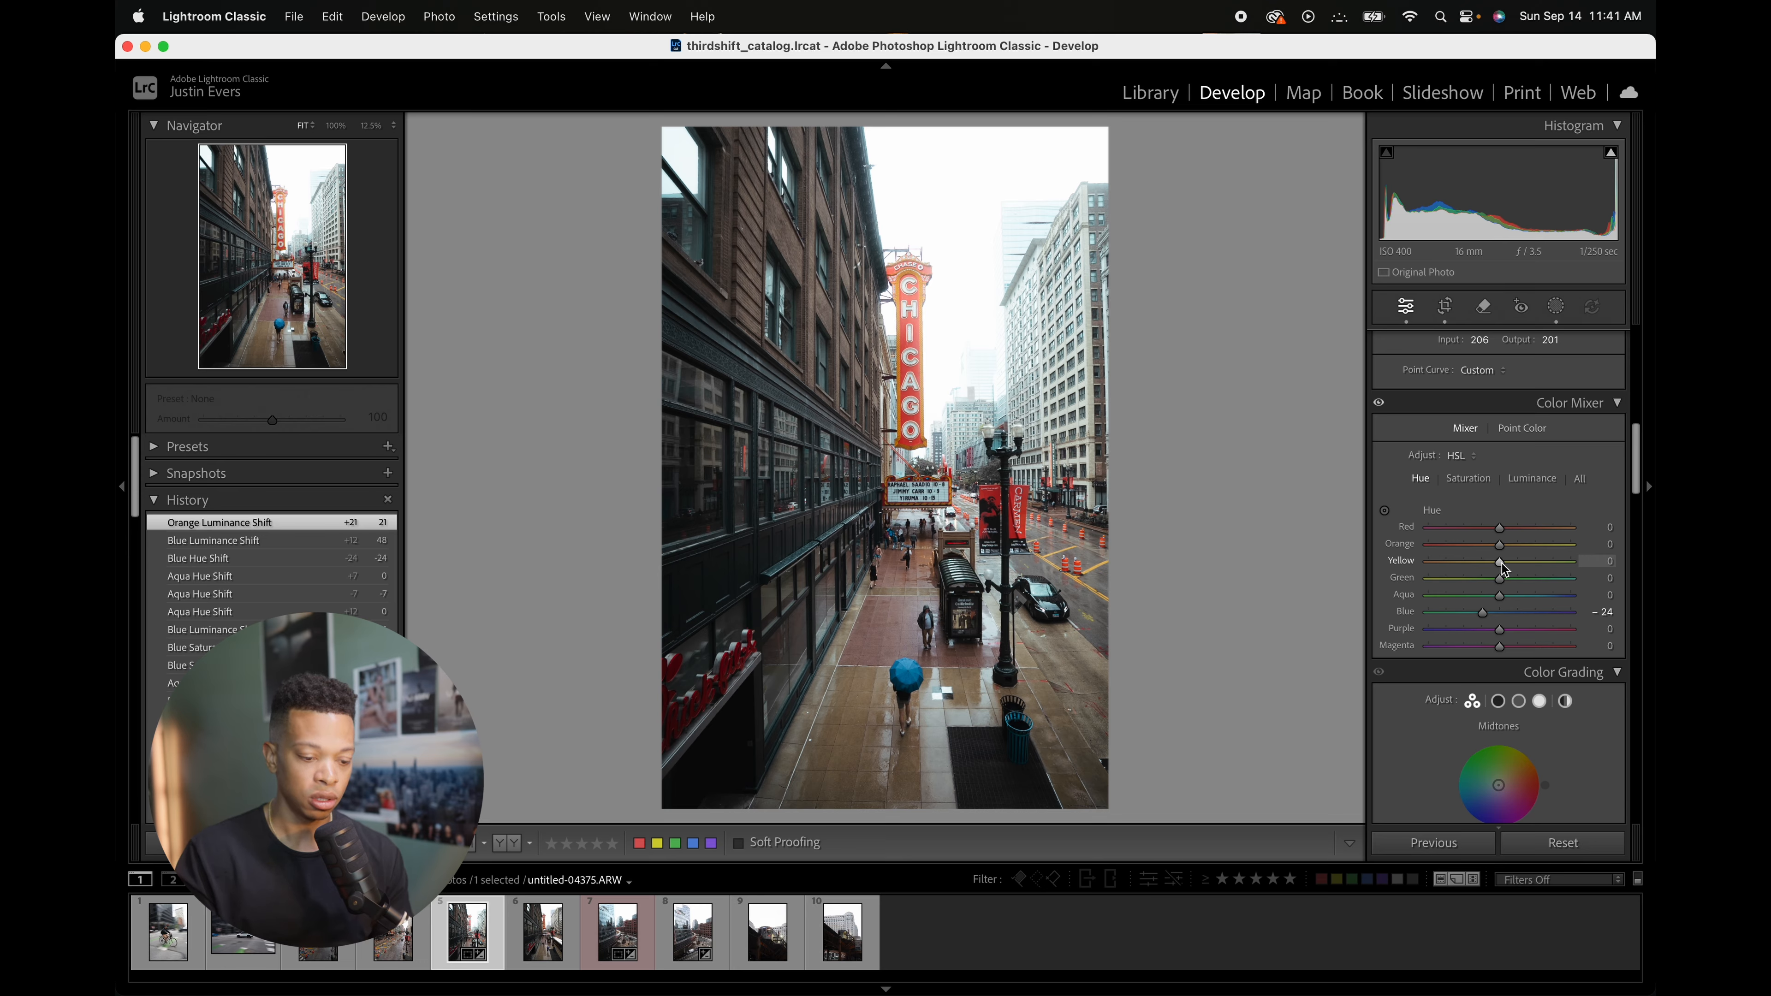
{"action": "mouse_move", "coordinate": [1494, 564]}
{"action": "left_mouse_down"}
{"action": "mouse_move", "coordinate": [1482, 585]}
{"action": "mouse_move", "coordinate": [1518, 562]}
{"action": "left_mouse_up"}
{"action": "left_click", "coordinate": [1530, 479]}
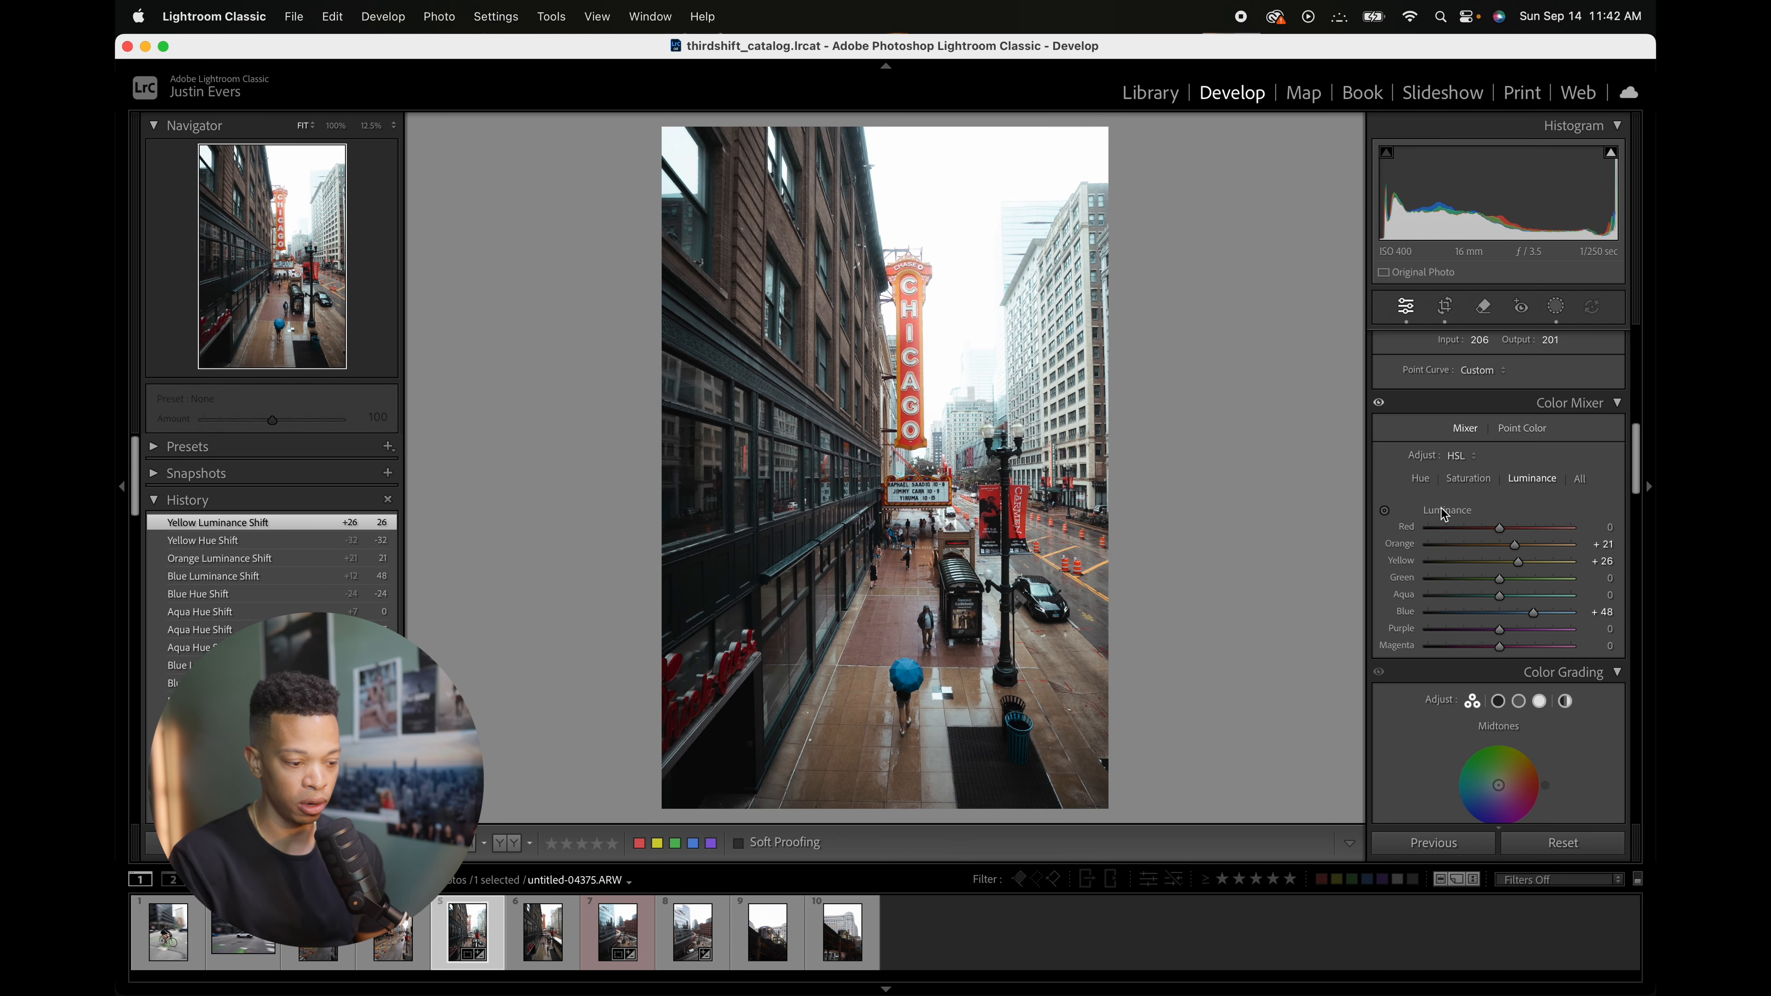
Step: Toggle the before view repeatedly to compare the edit with the original photo
{"action": "key", "text": "backslash"}
{"action": "key", "text": "backslash"}
{"action": "key", "text": "backslash"}
{"action": "key", "text": "backslash"}
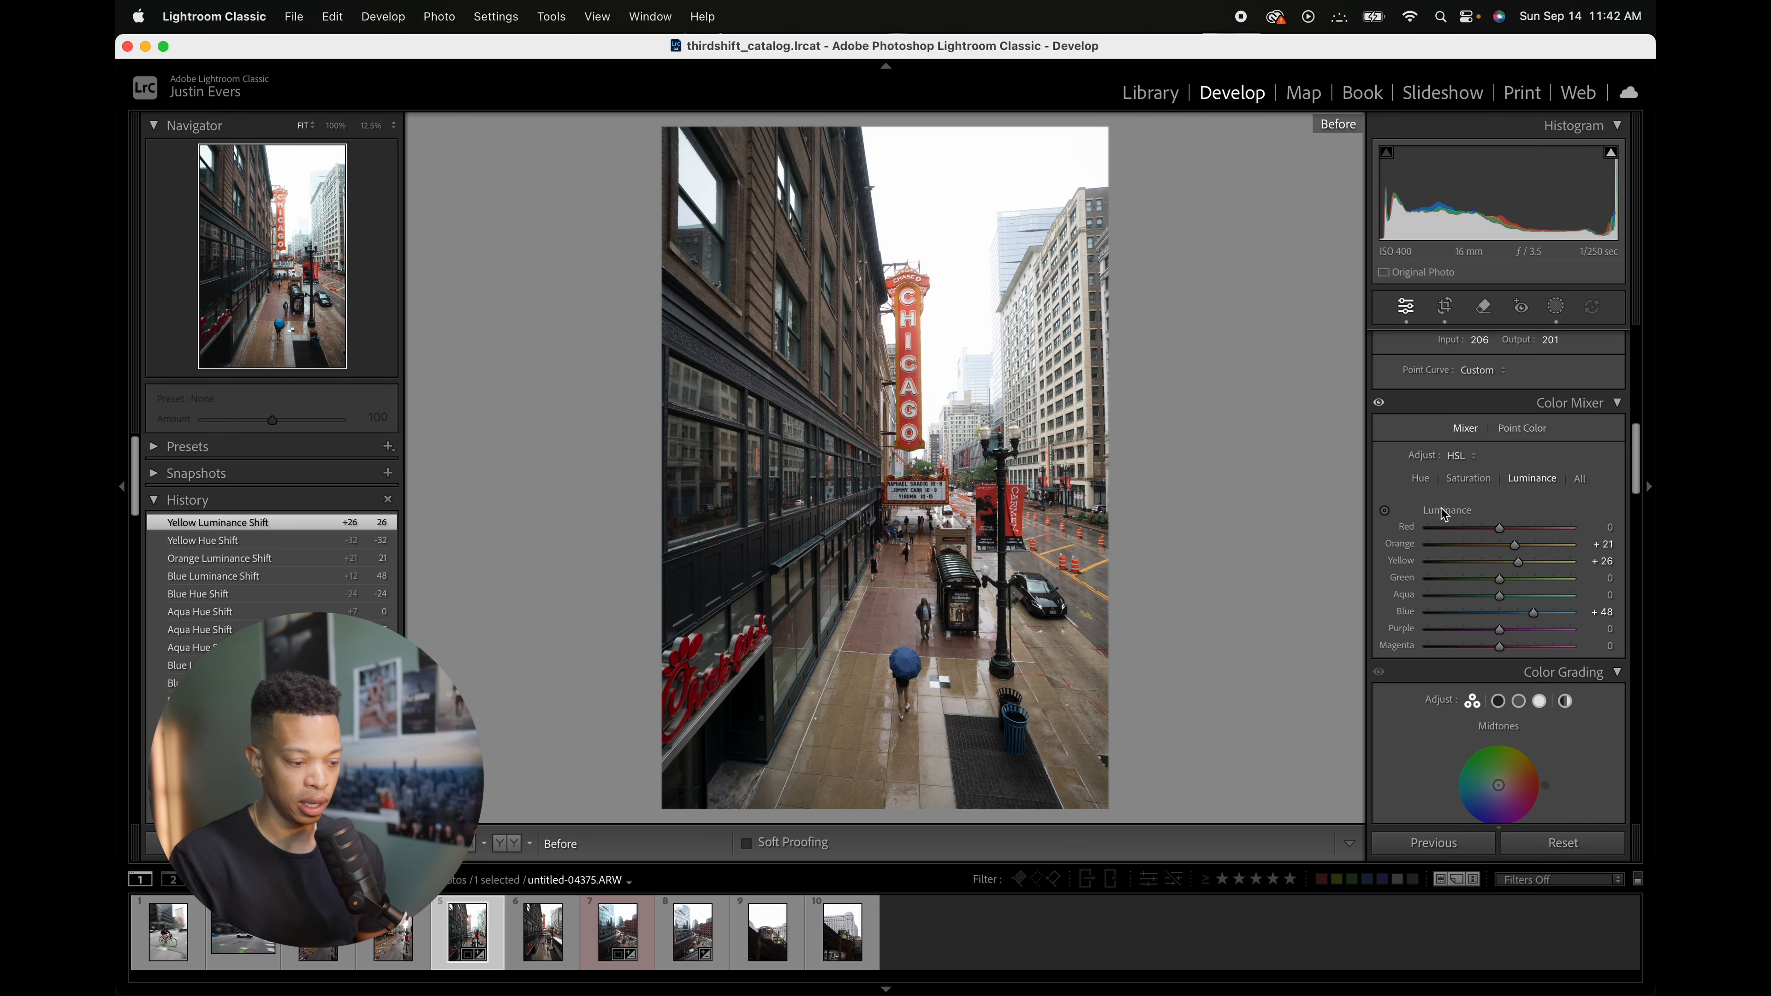
{"action": "key", "text": "backslash"}
{"action": "key", "text": "backslash"}
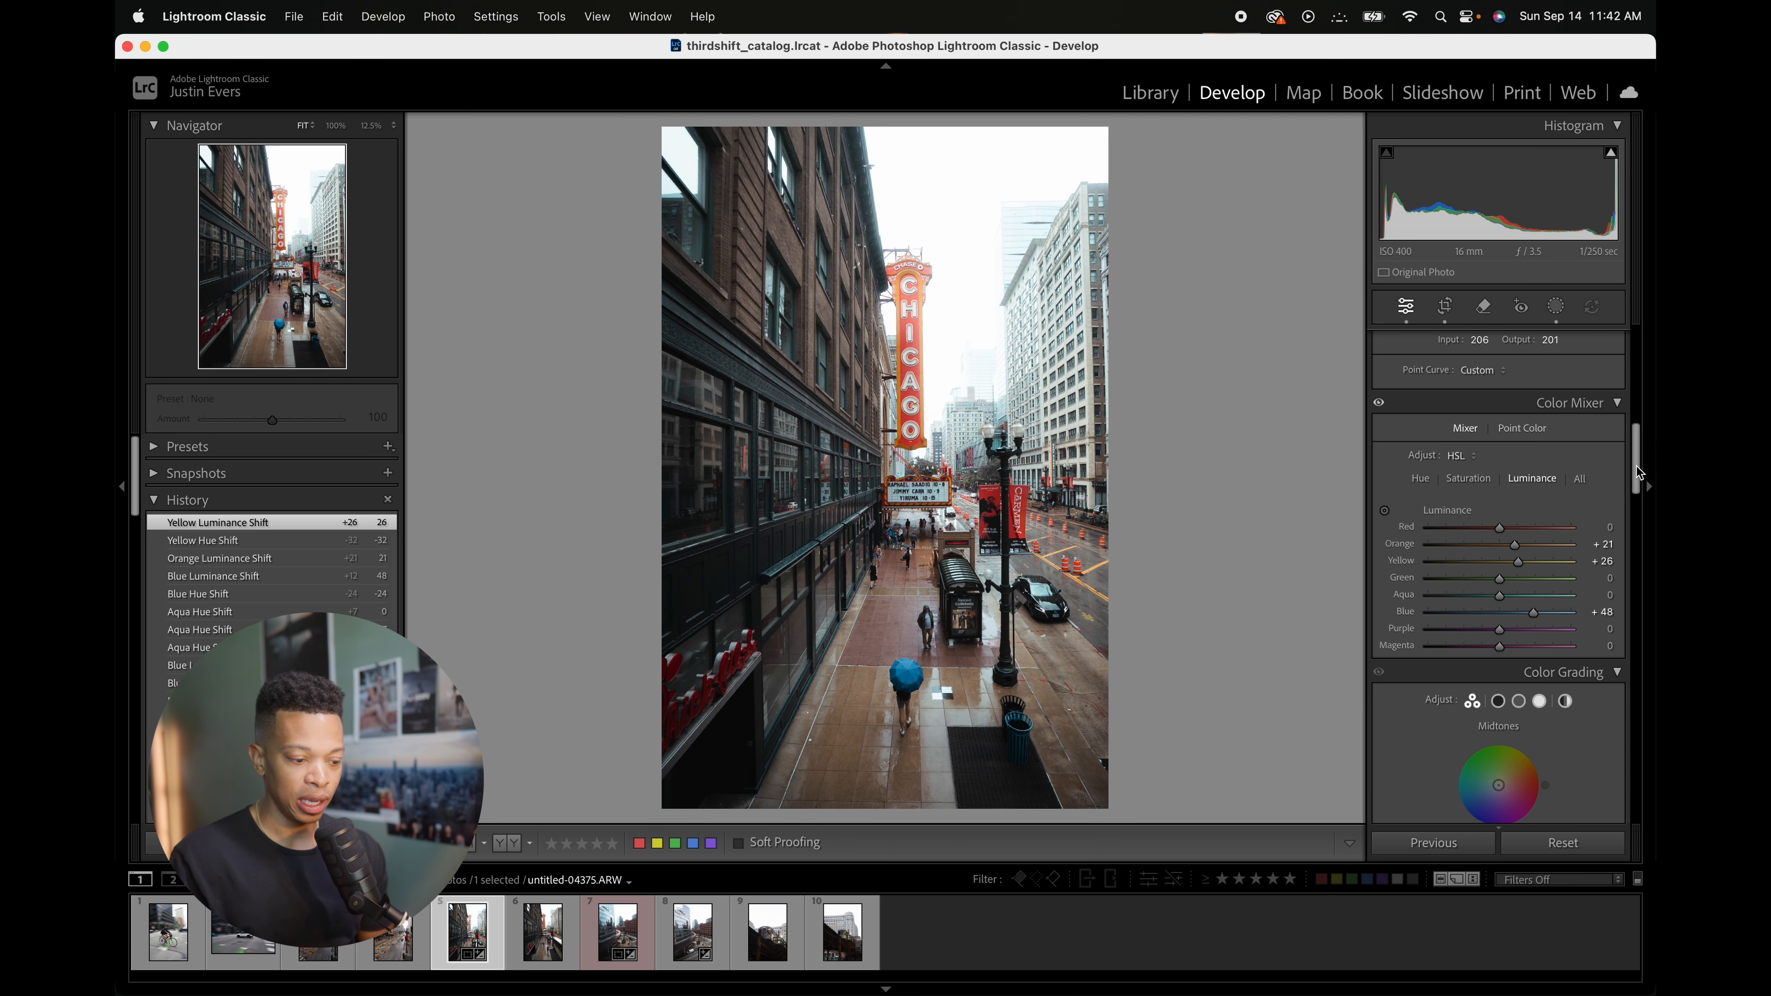
Step: Scroll through the Develop panels to review the current Basic, Tone Curve and Color Mixer settings
{"action": "left_click_drag", "start_coordinate": [1642, 474], "coordinate": [1638, 397]}
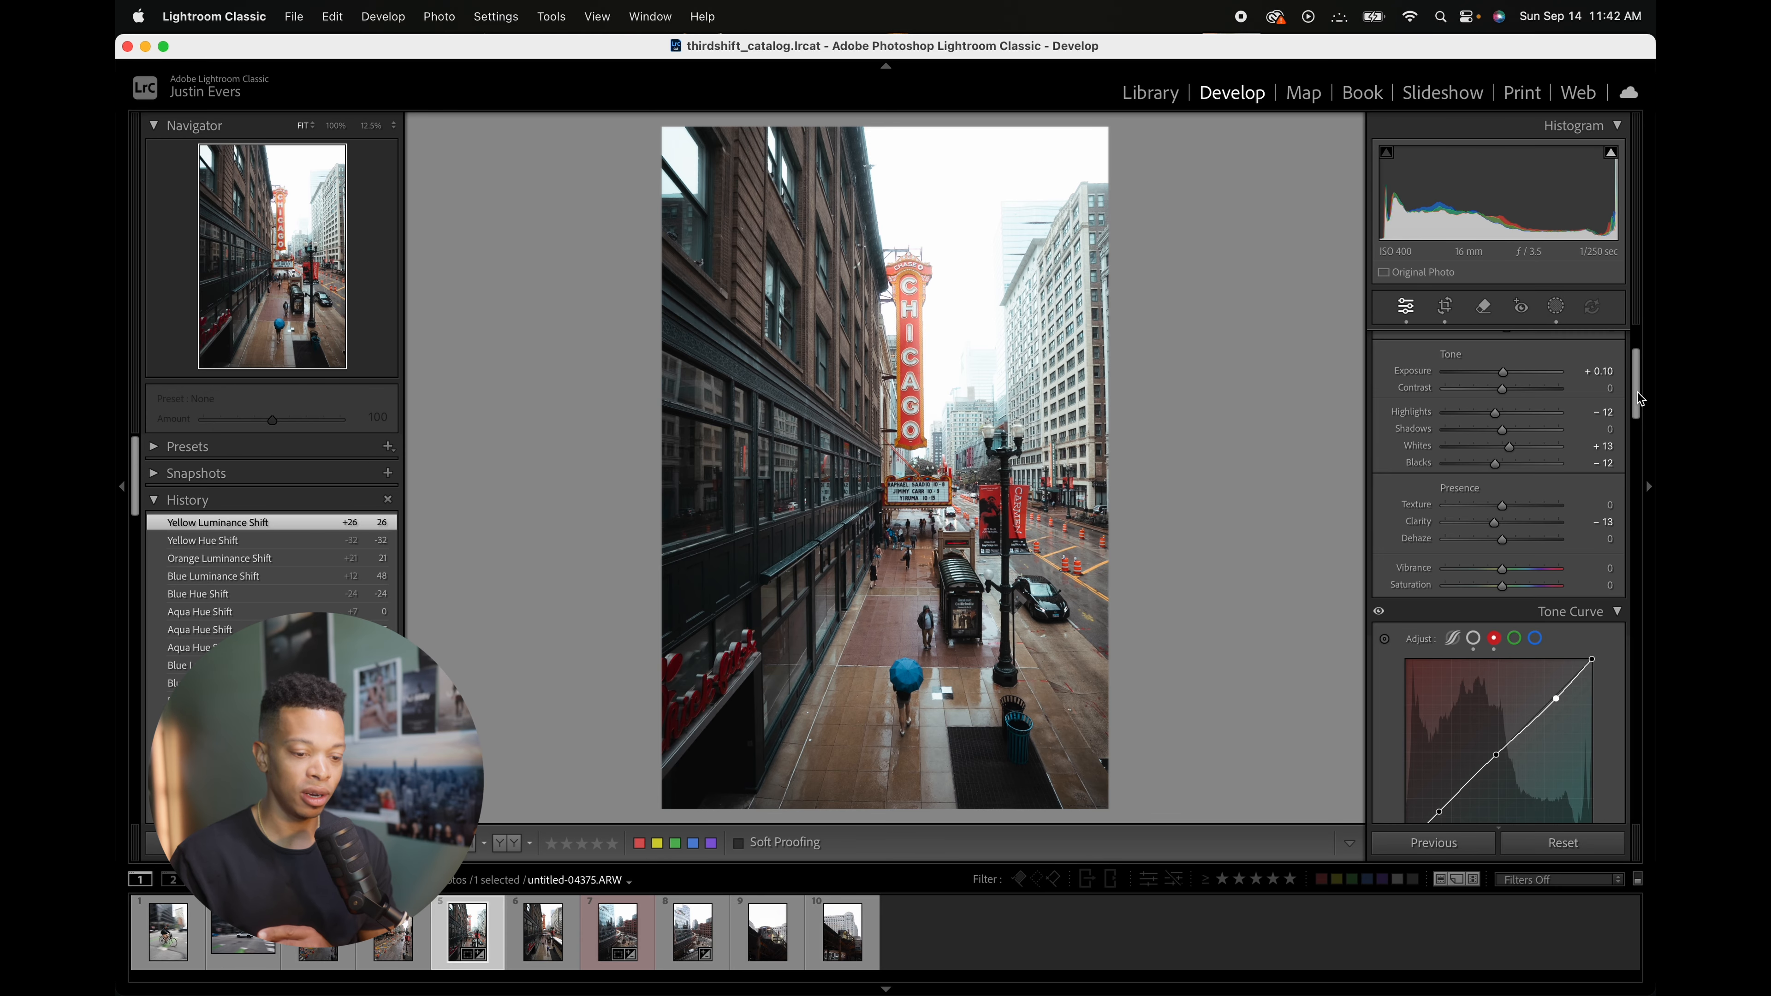
{"action": "left_click_drag", "start_coordinate": [1637, 391], "coordinate": [1639, 509]}
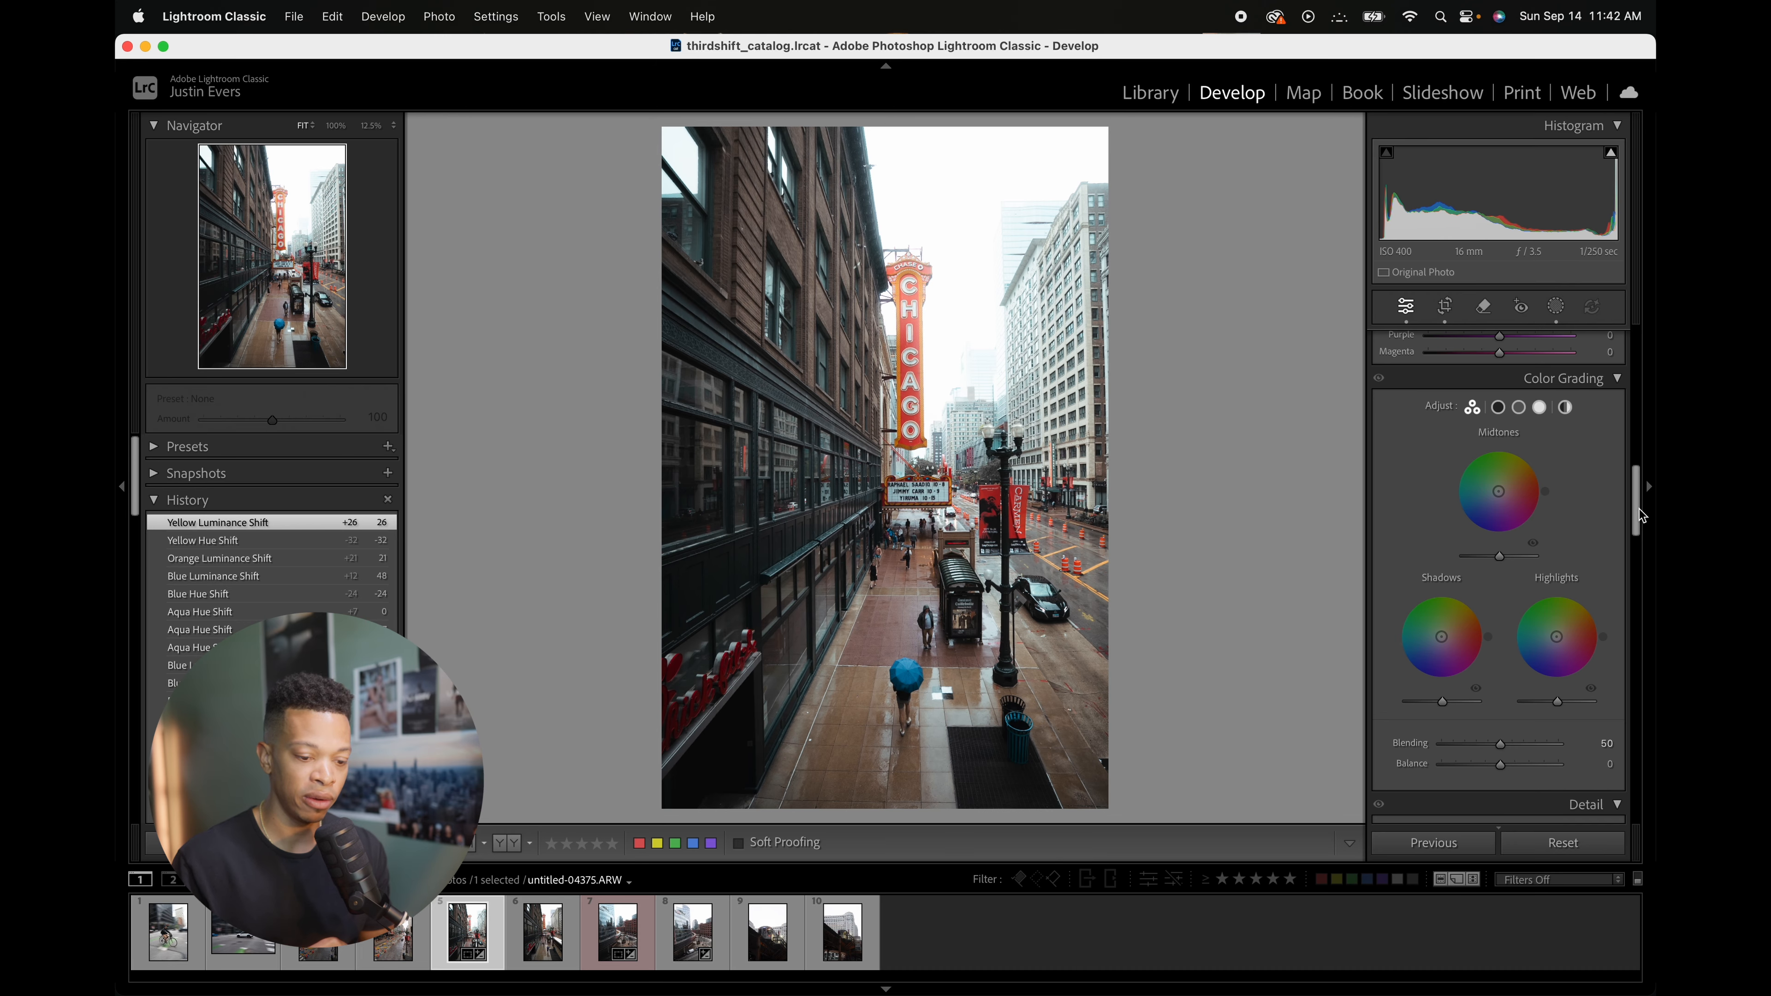
{"action": "left_click_drag", "start_coordinate": [1641, 516], "coordinate": [1634, 359]}
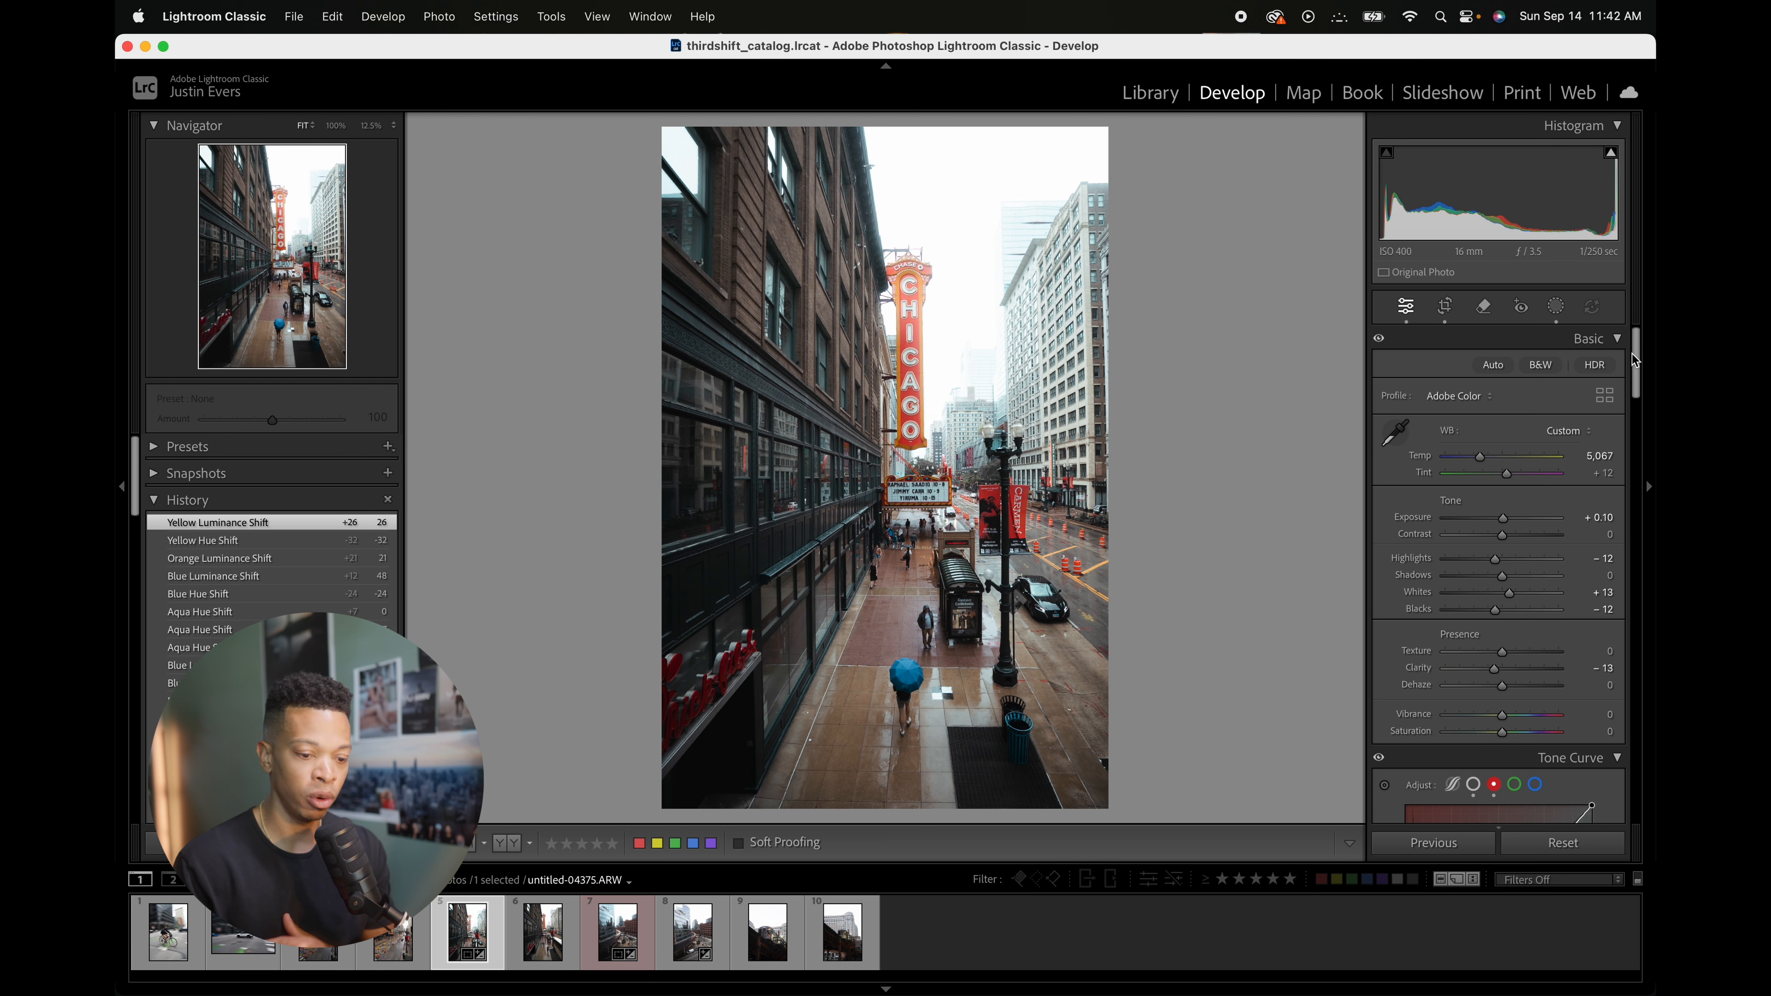
{"action": "left_click_drag", "start_coordinate": [1635, 360], "coordinate": [1625, 446]}
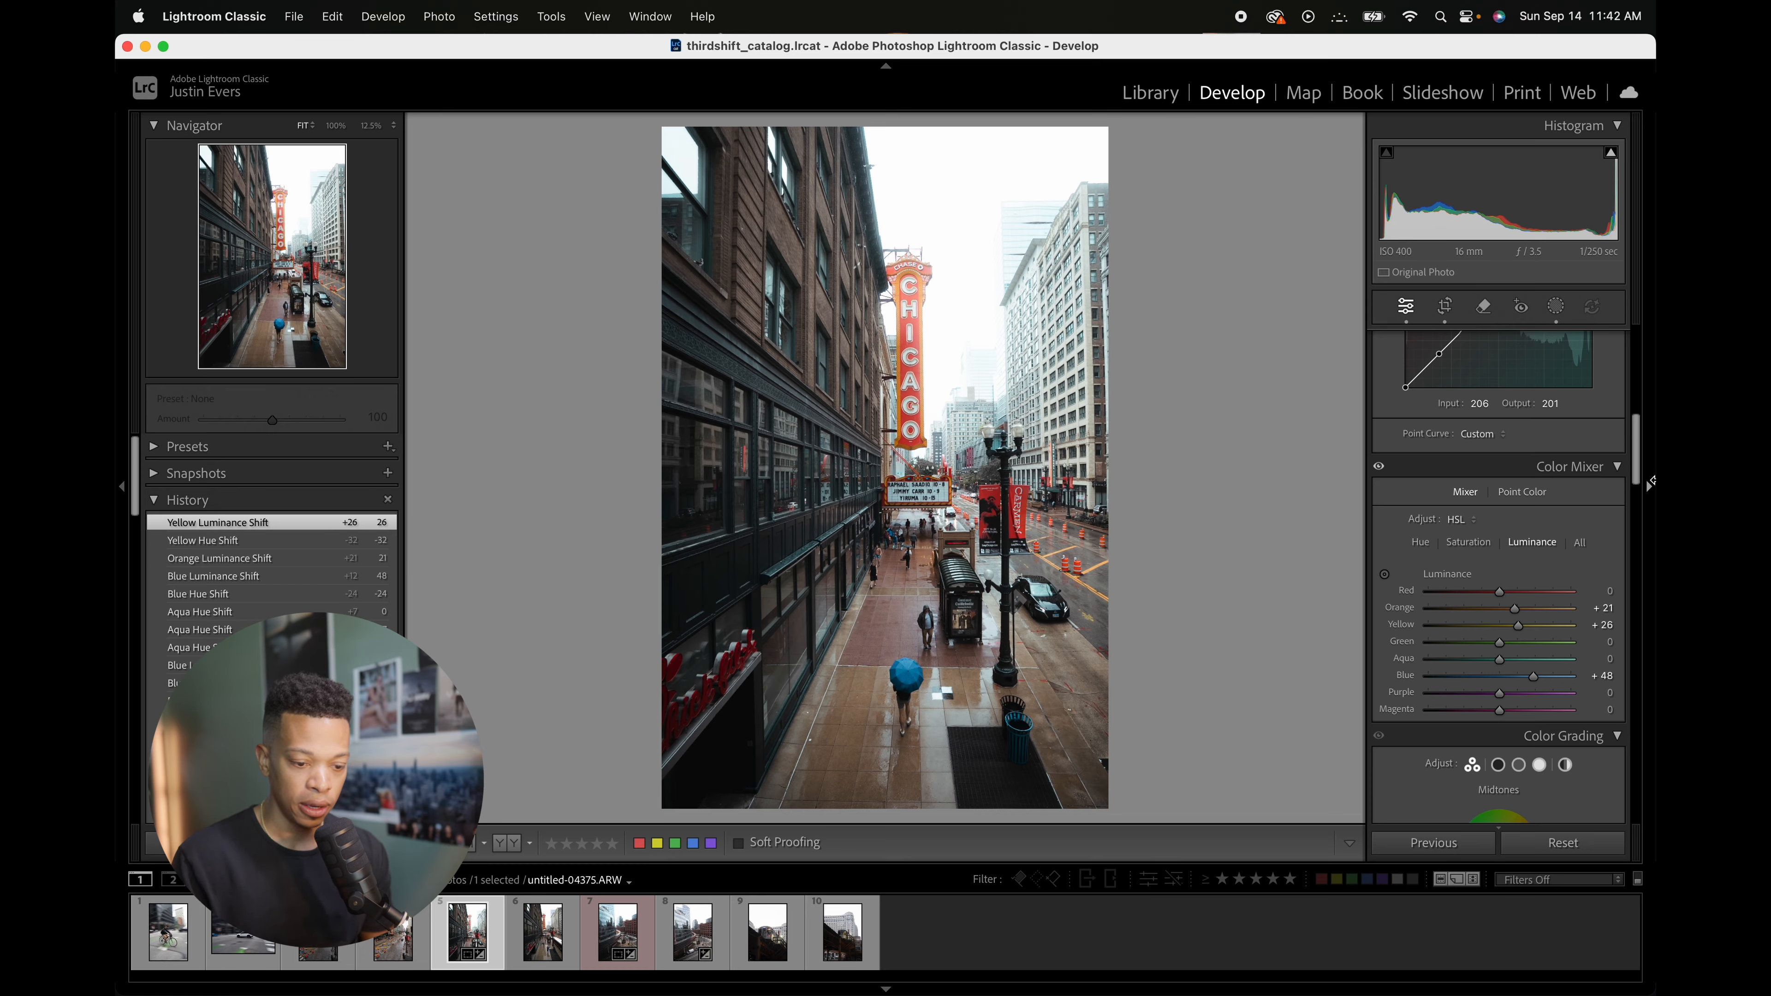
{"action": "left_click_drag", "start_coordinate": [1639, 468], "coordinate": [1634, 431]}
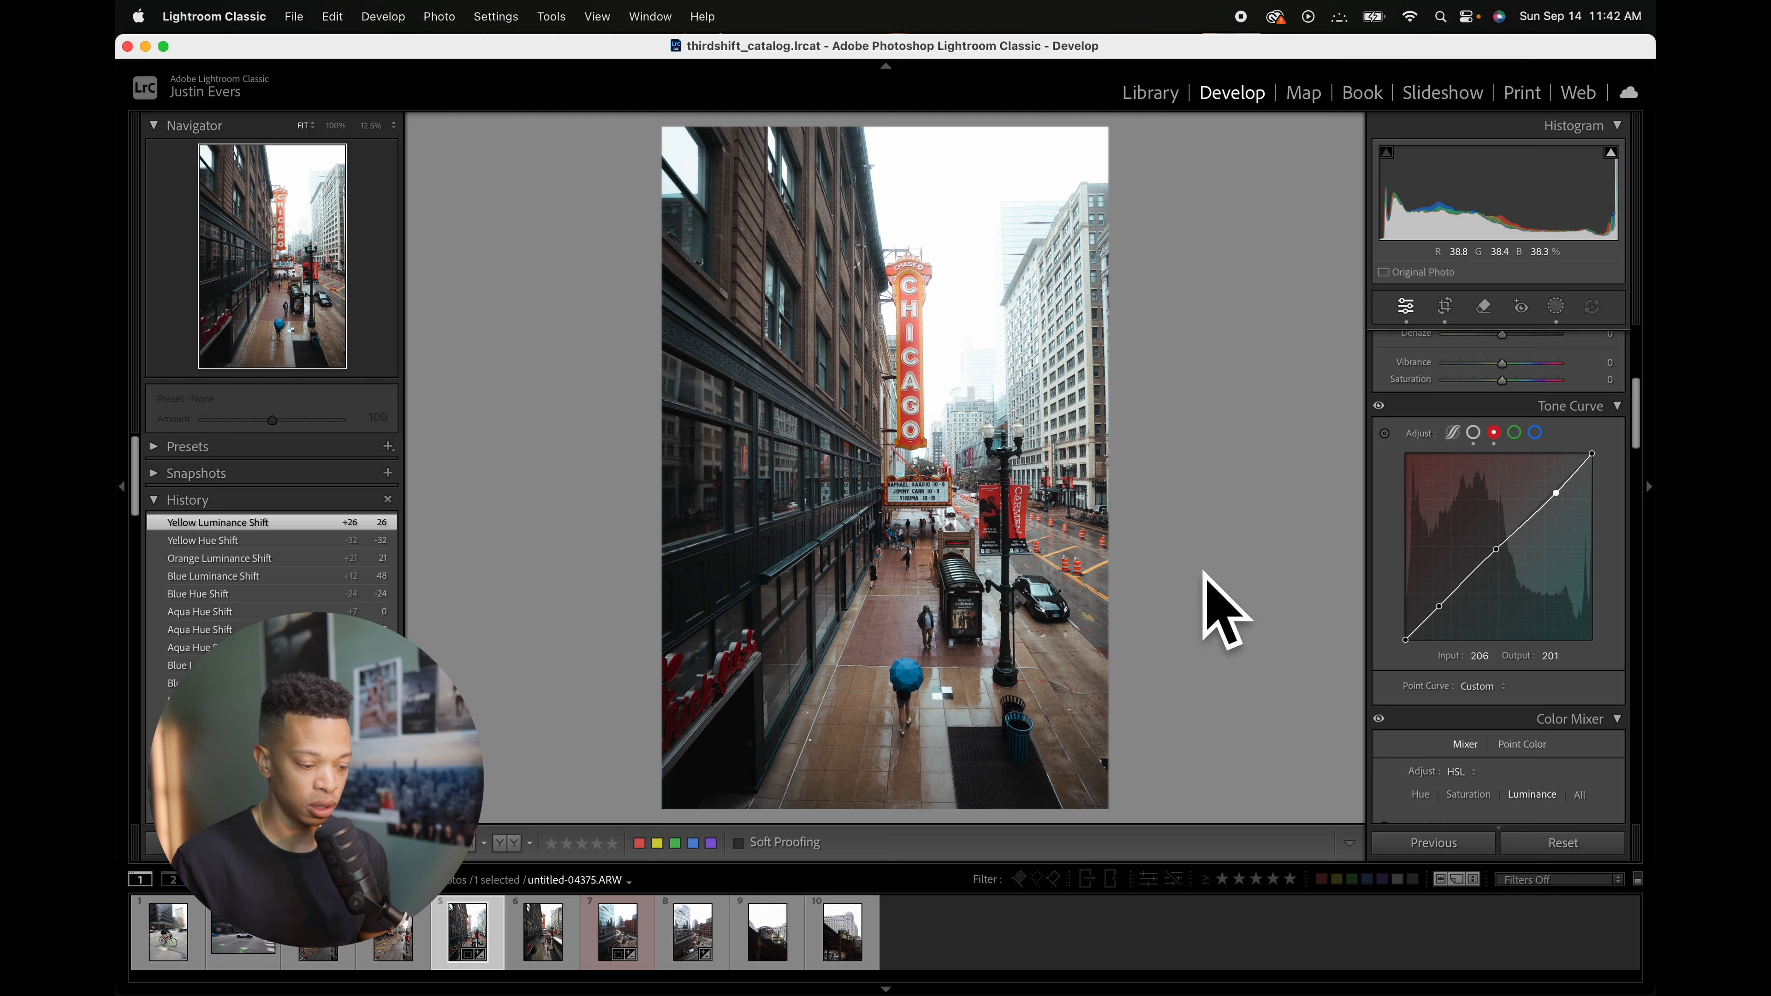
Step: Add a new radial gradient mask over the lower street and set its Highlights to 22 and Shadows to 8
{"action": "left_click", "coordinate": [1555, 307]}
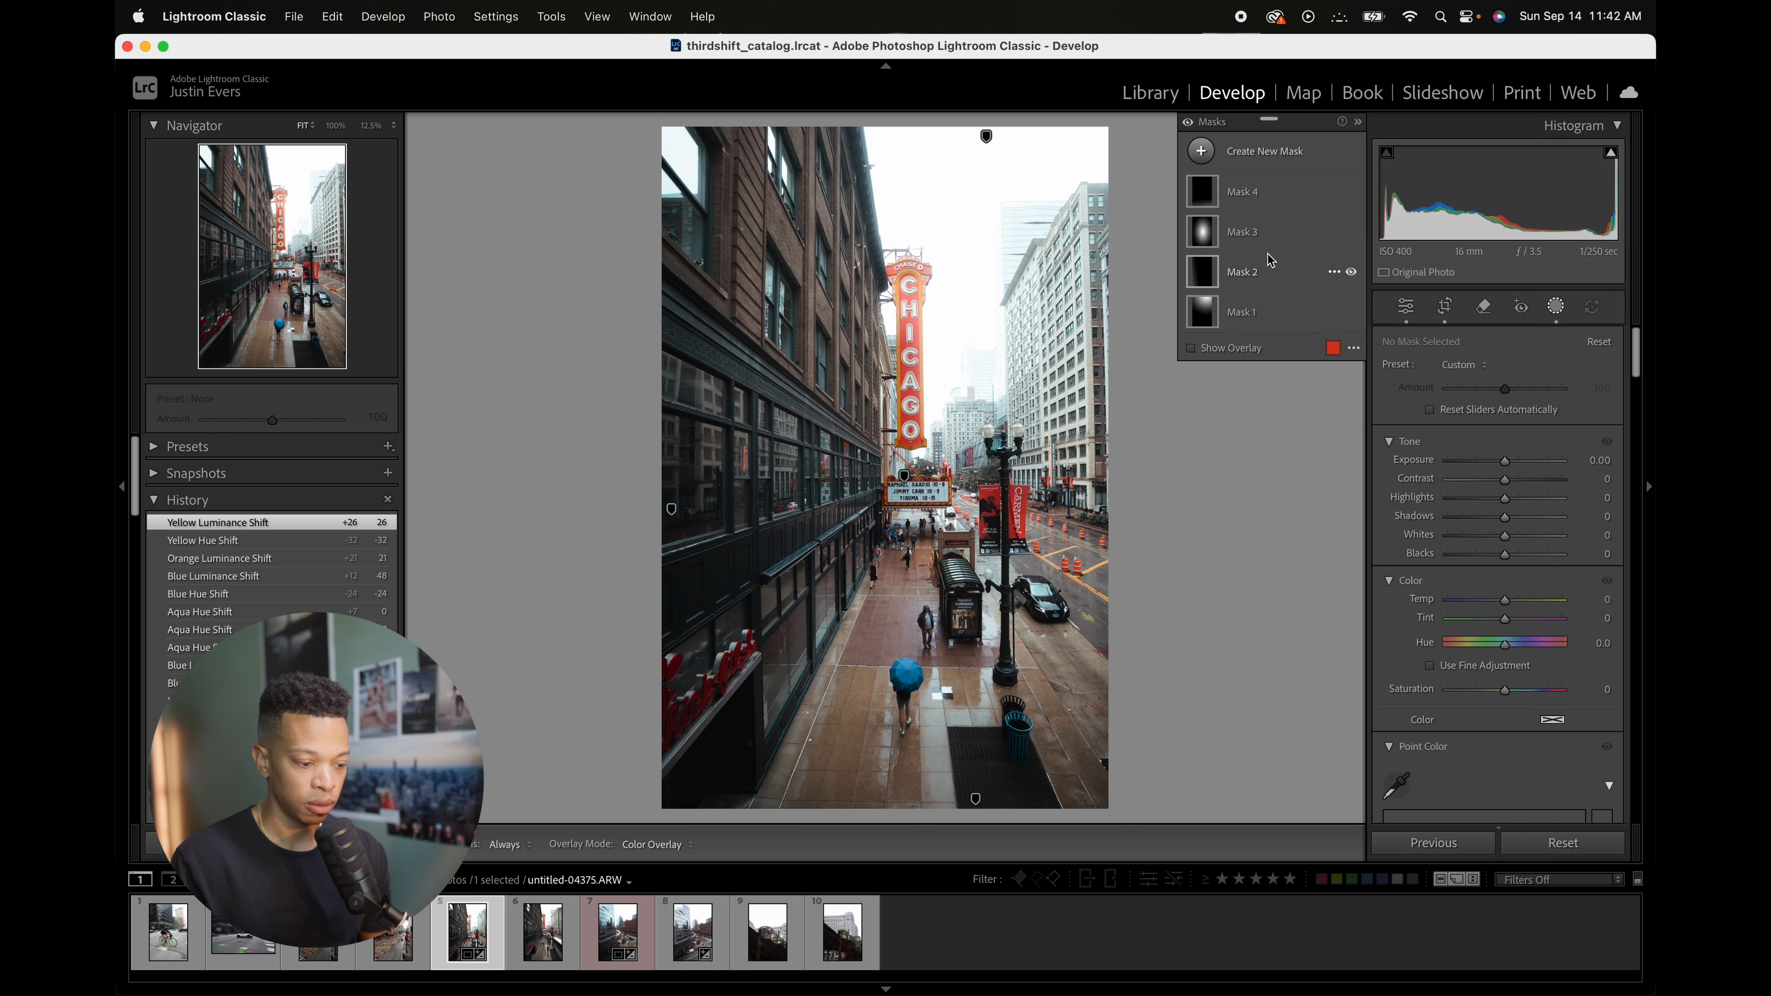
{"action": "left_click", "coordinate": [1201, 231]}
{"action": "left_click", "coordinate": [1298, 157]}
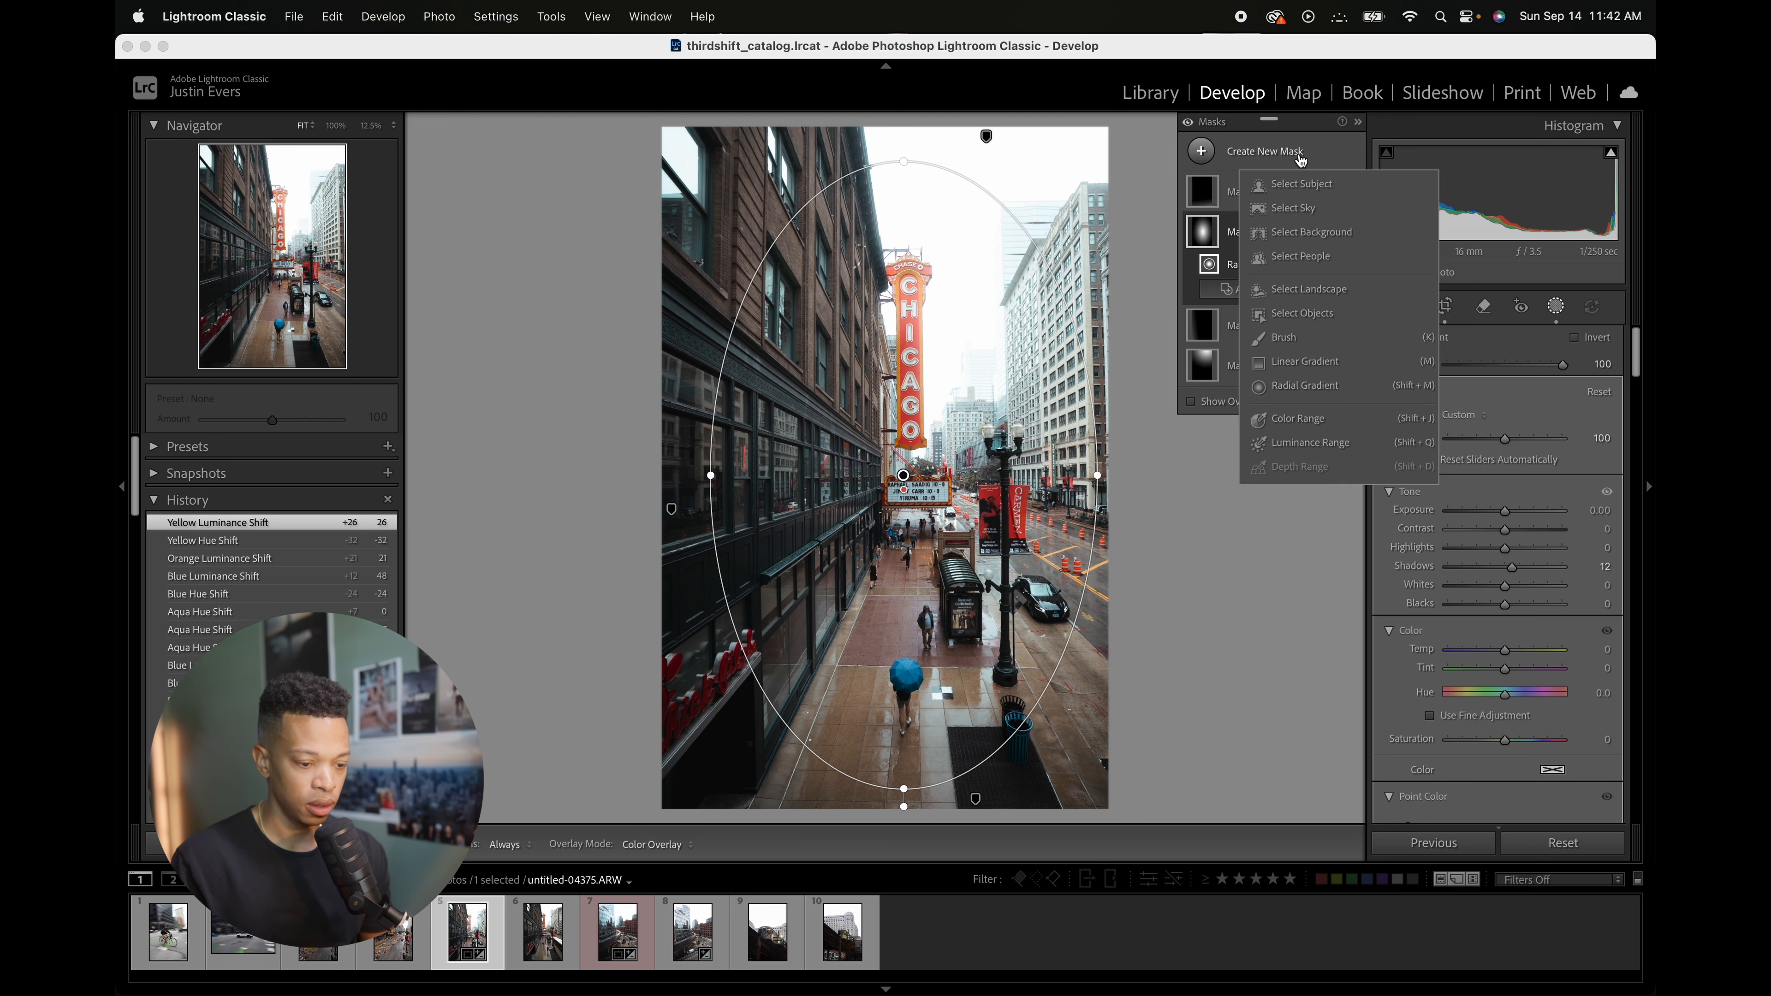
{"action": "left_click", "coordinate": [1328, 386]}
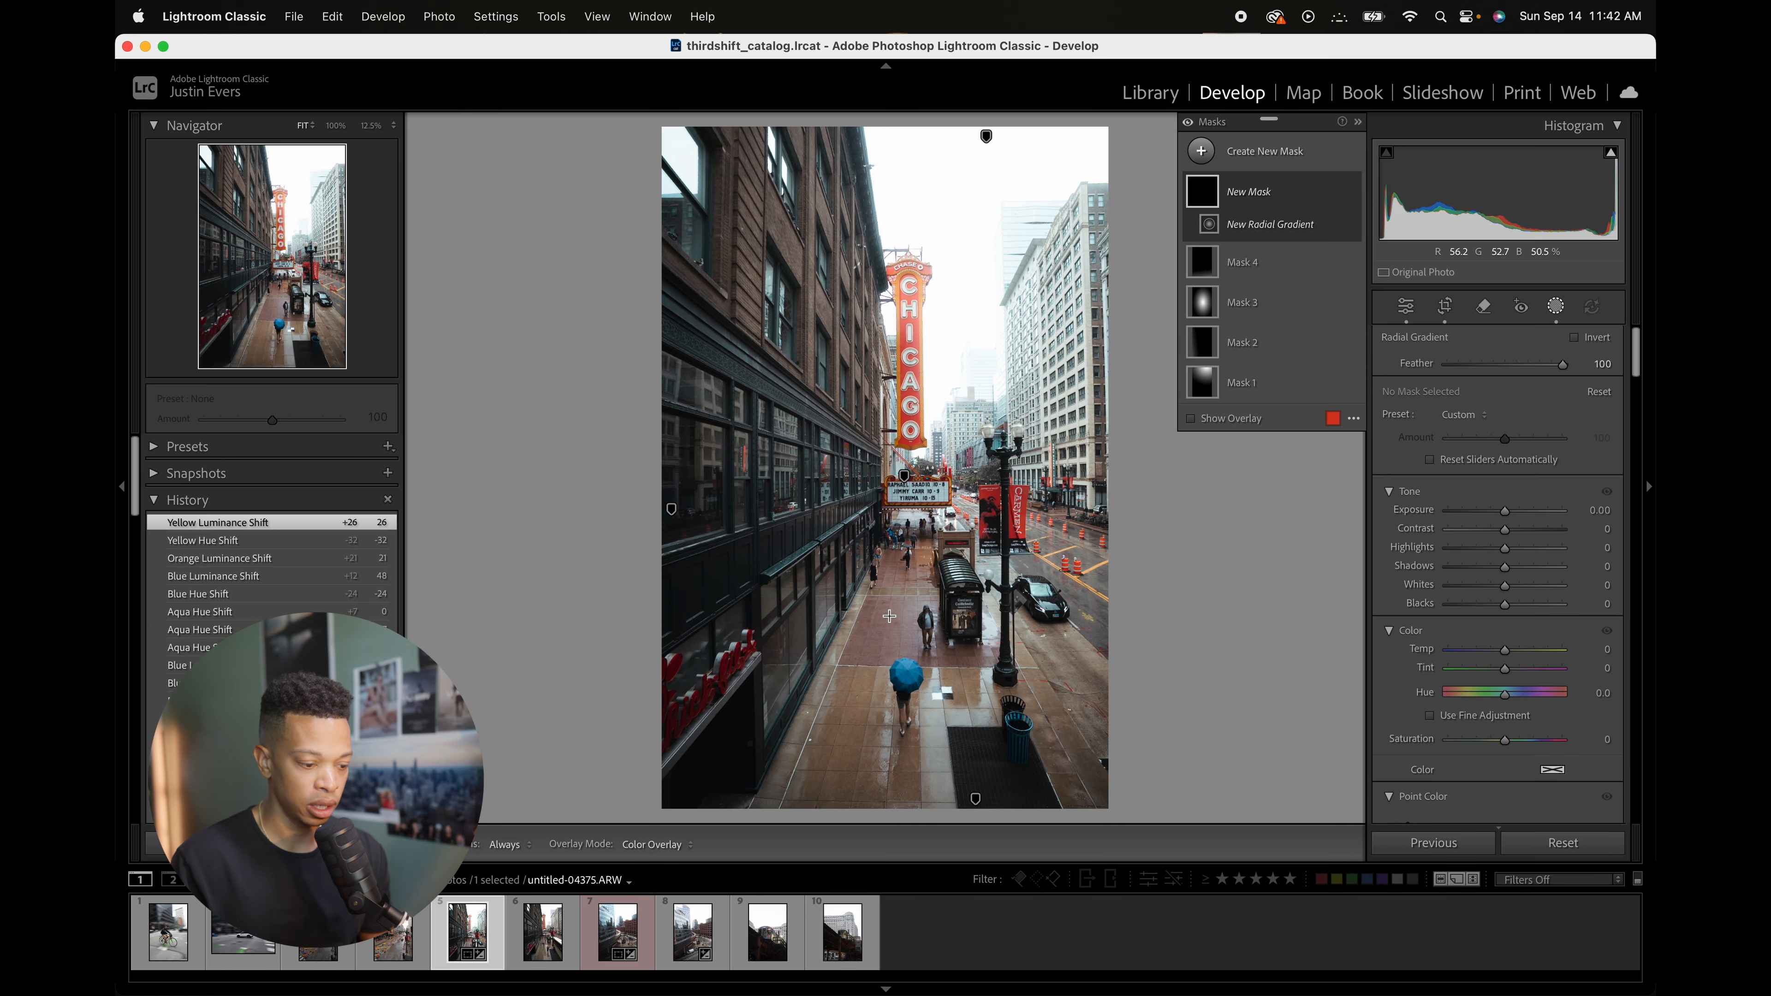
{"action": "left_click_drag", "start_coordinate": [926, 629], "coordinate": [779, 473]}
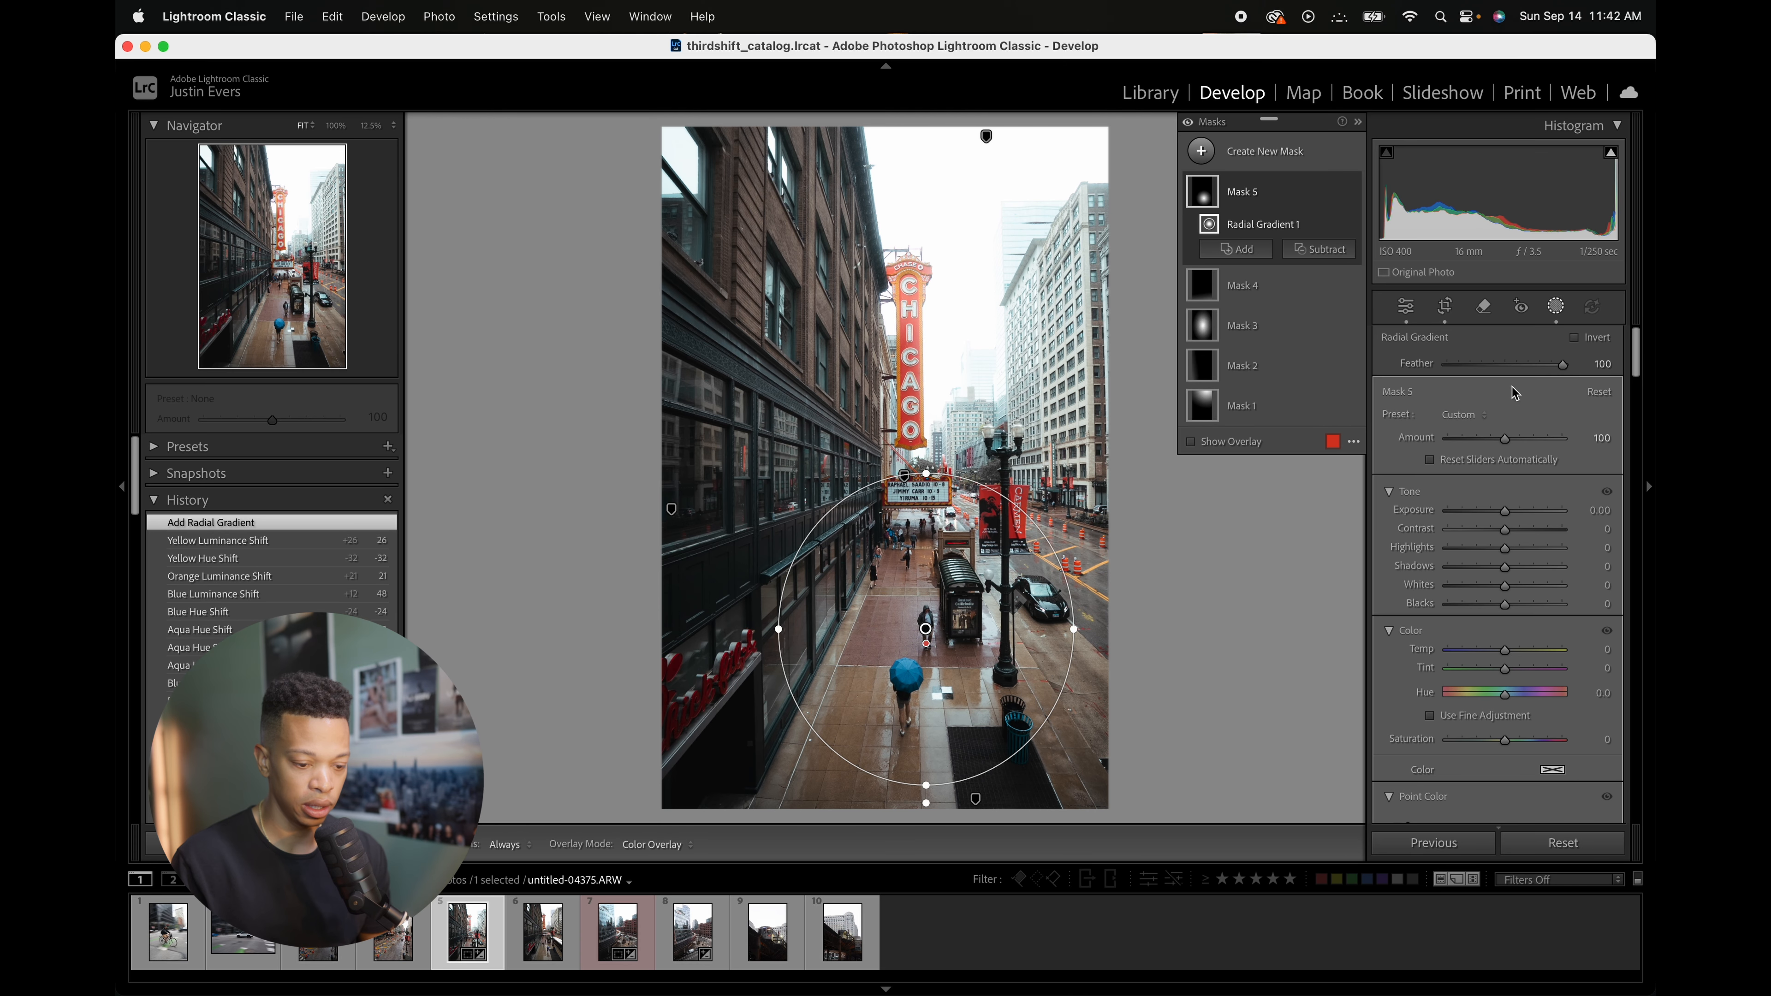
{"action": "double_click", "coordinate": [1505, 567]}
{"action": "left_click_drag", "start_coordinate": [1504, 548], "coordinate": [1514, 576]}
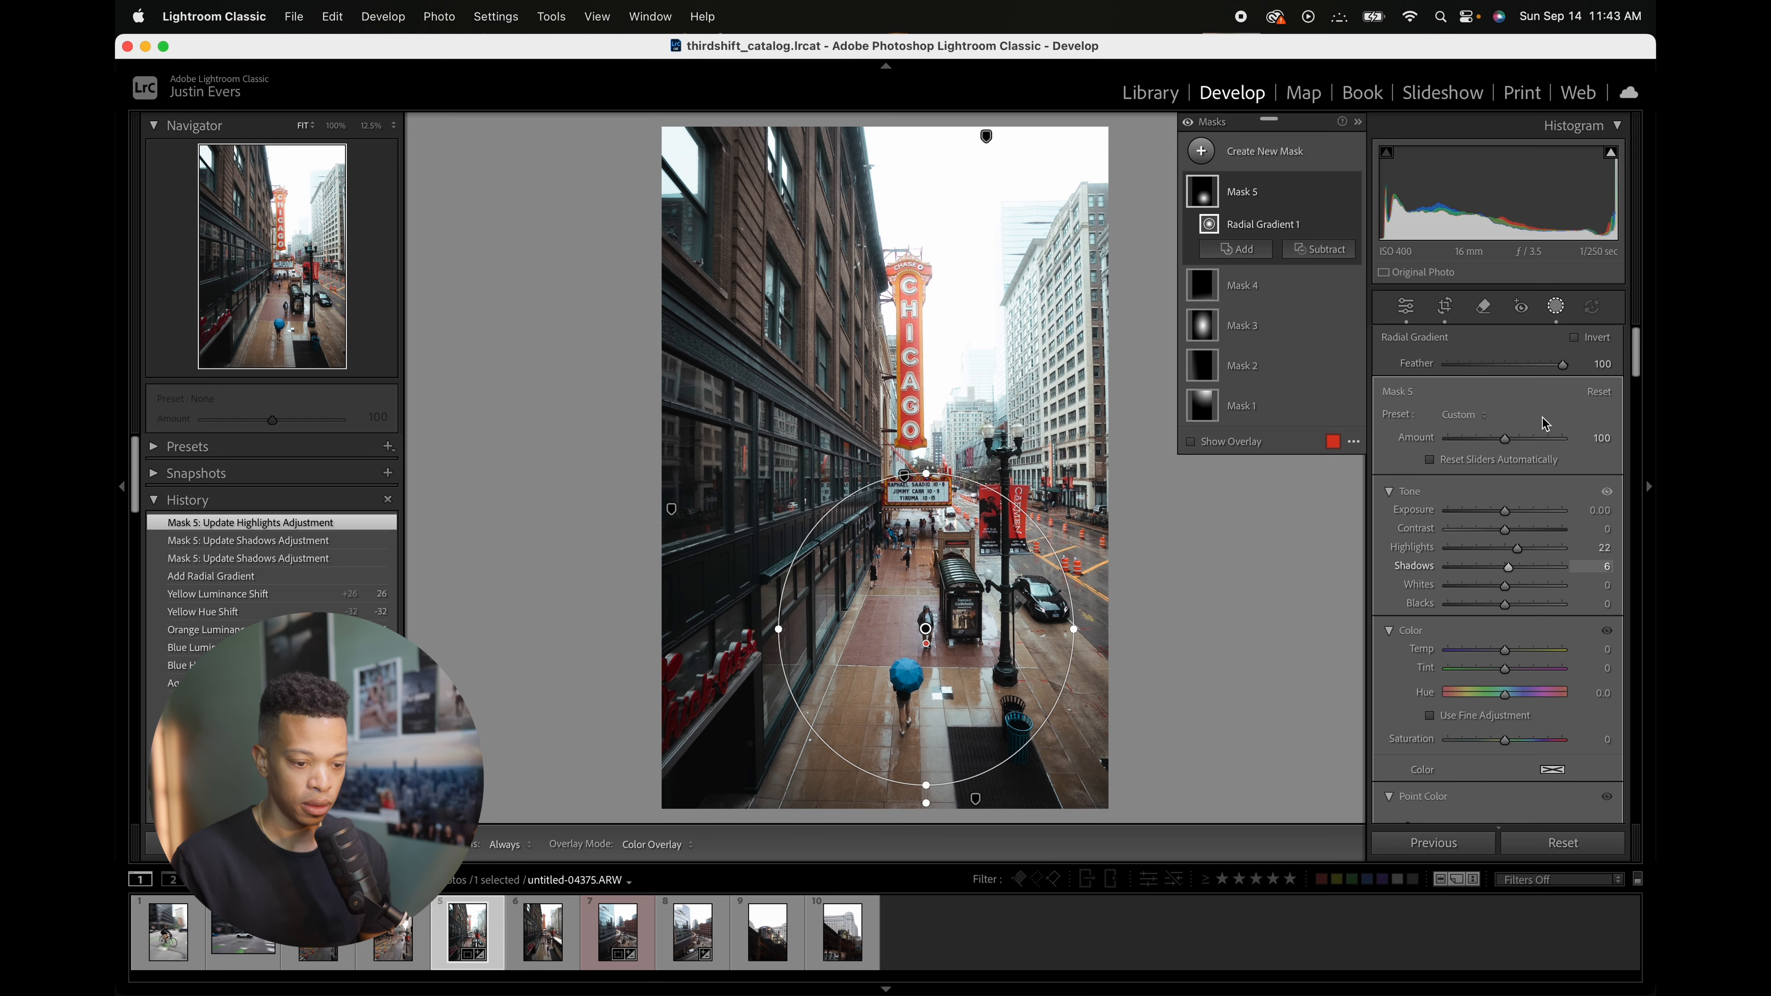
Step: Reposition the linear gradient of Mask 4 and lower its exposure to darken the bottom of the photo
{"action": "left_click", "coordinate": [1555, 307]}
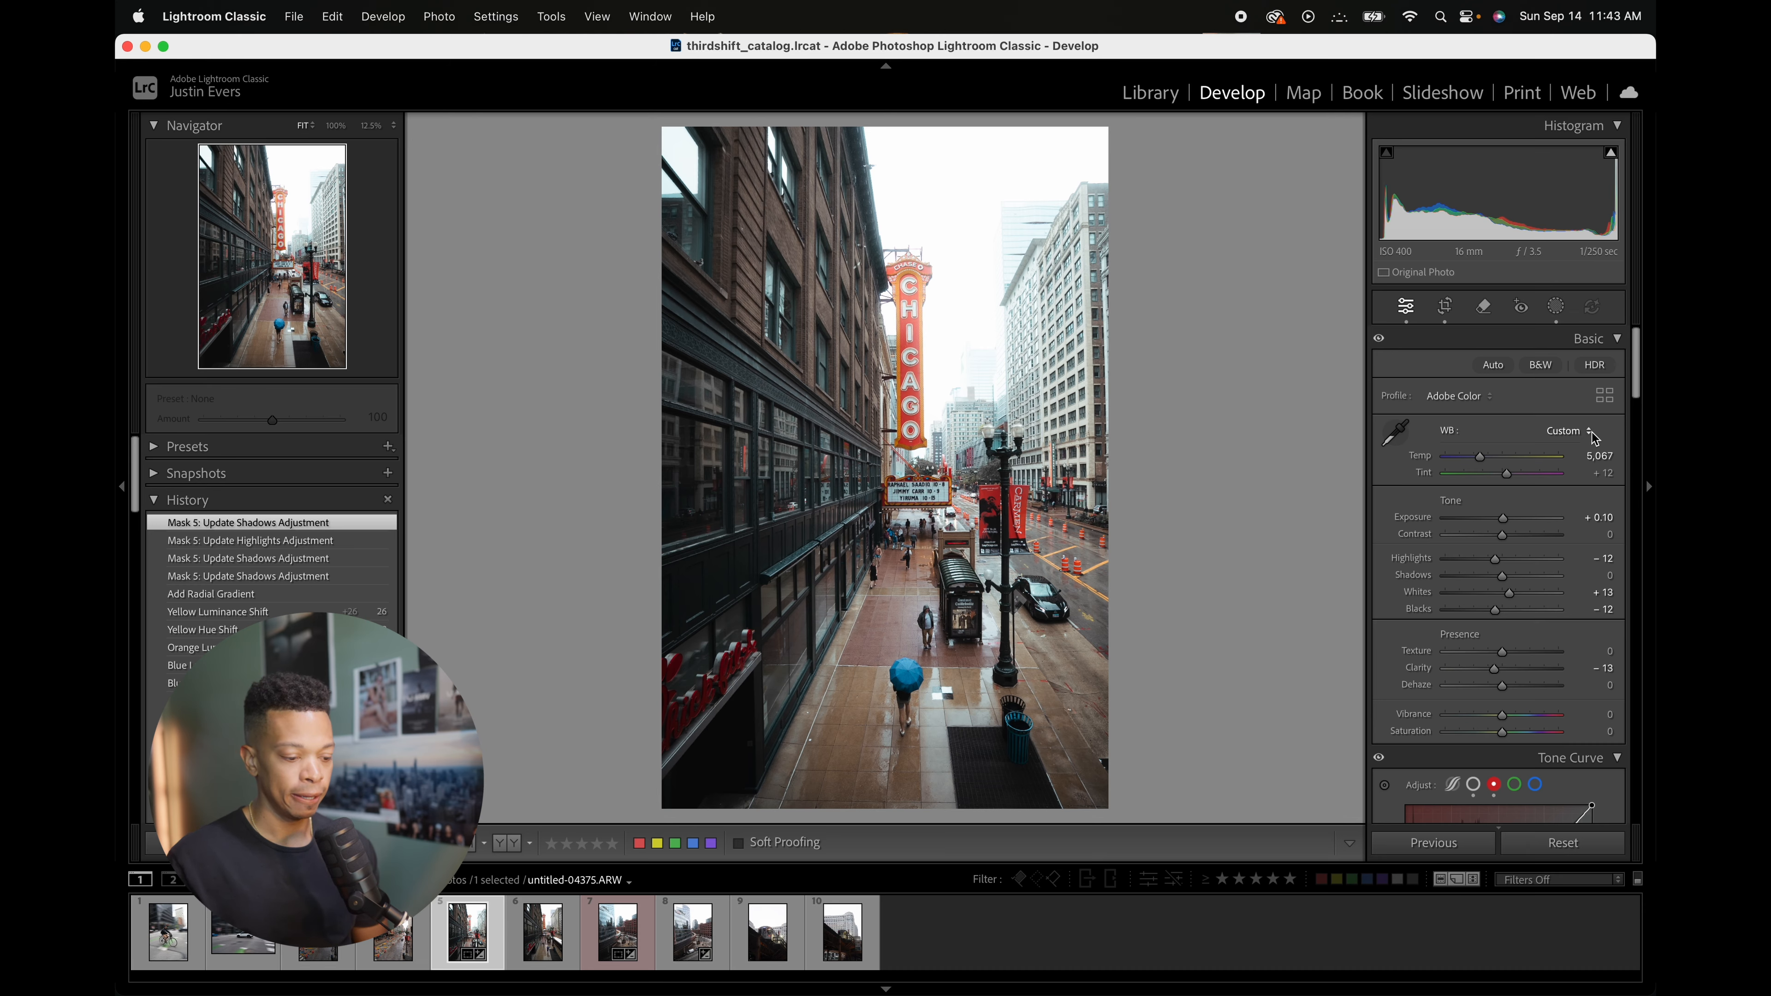
{"action": "left_click", "coordinate": [1556, 307]}
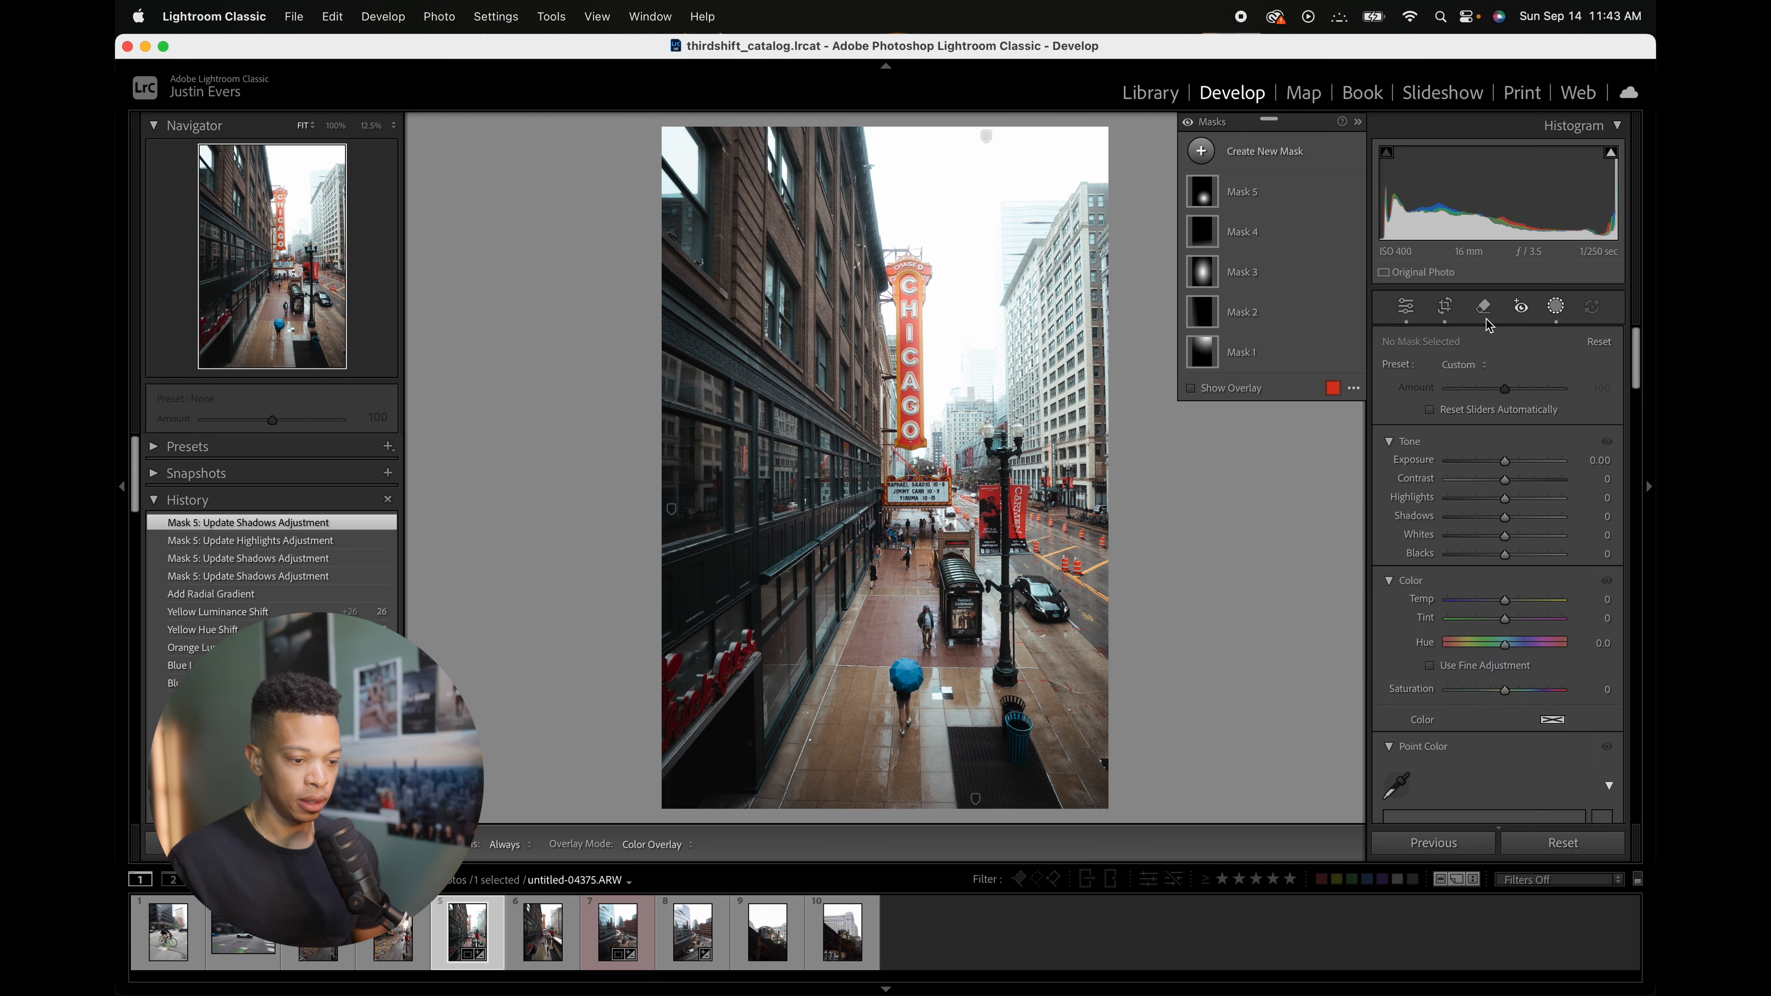
{"action": "left_click", "coordinate": [1267, 240]}
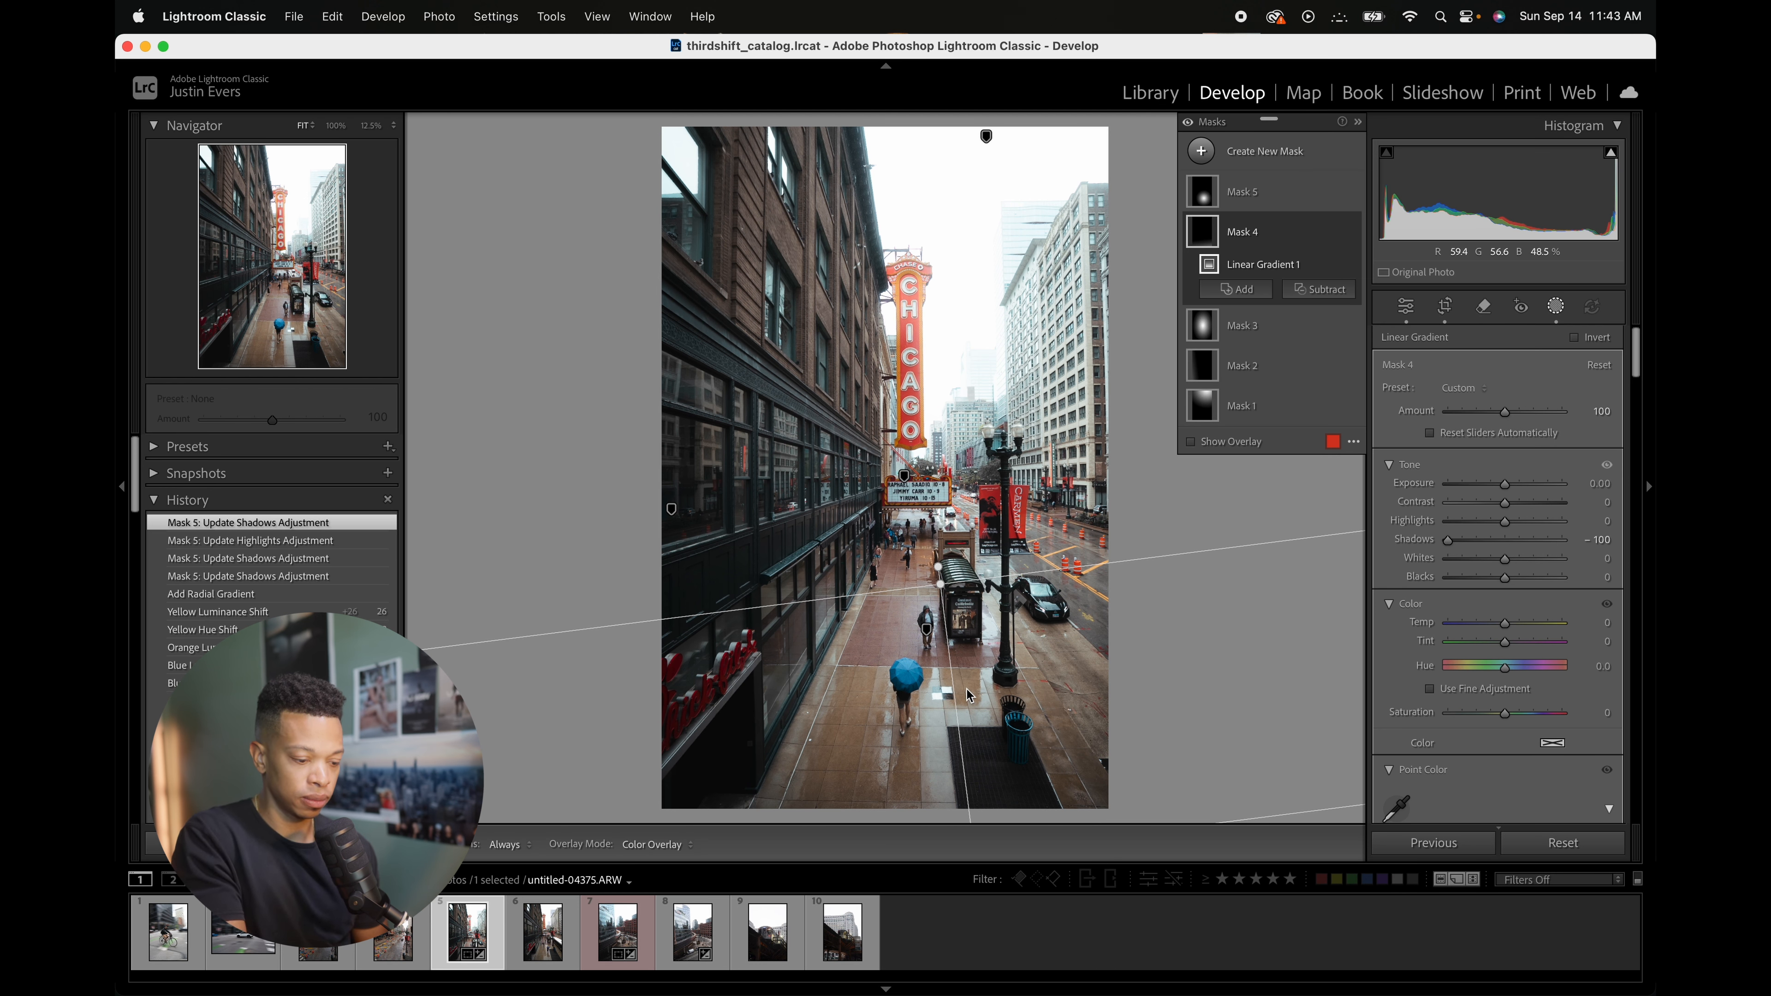
{"action": "key", "text": "super+minus"}
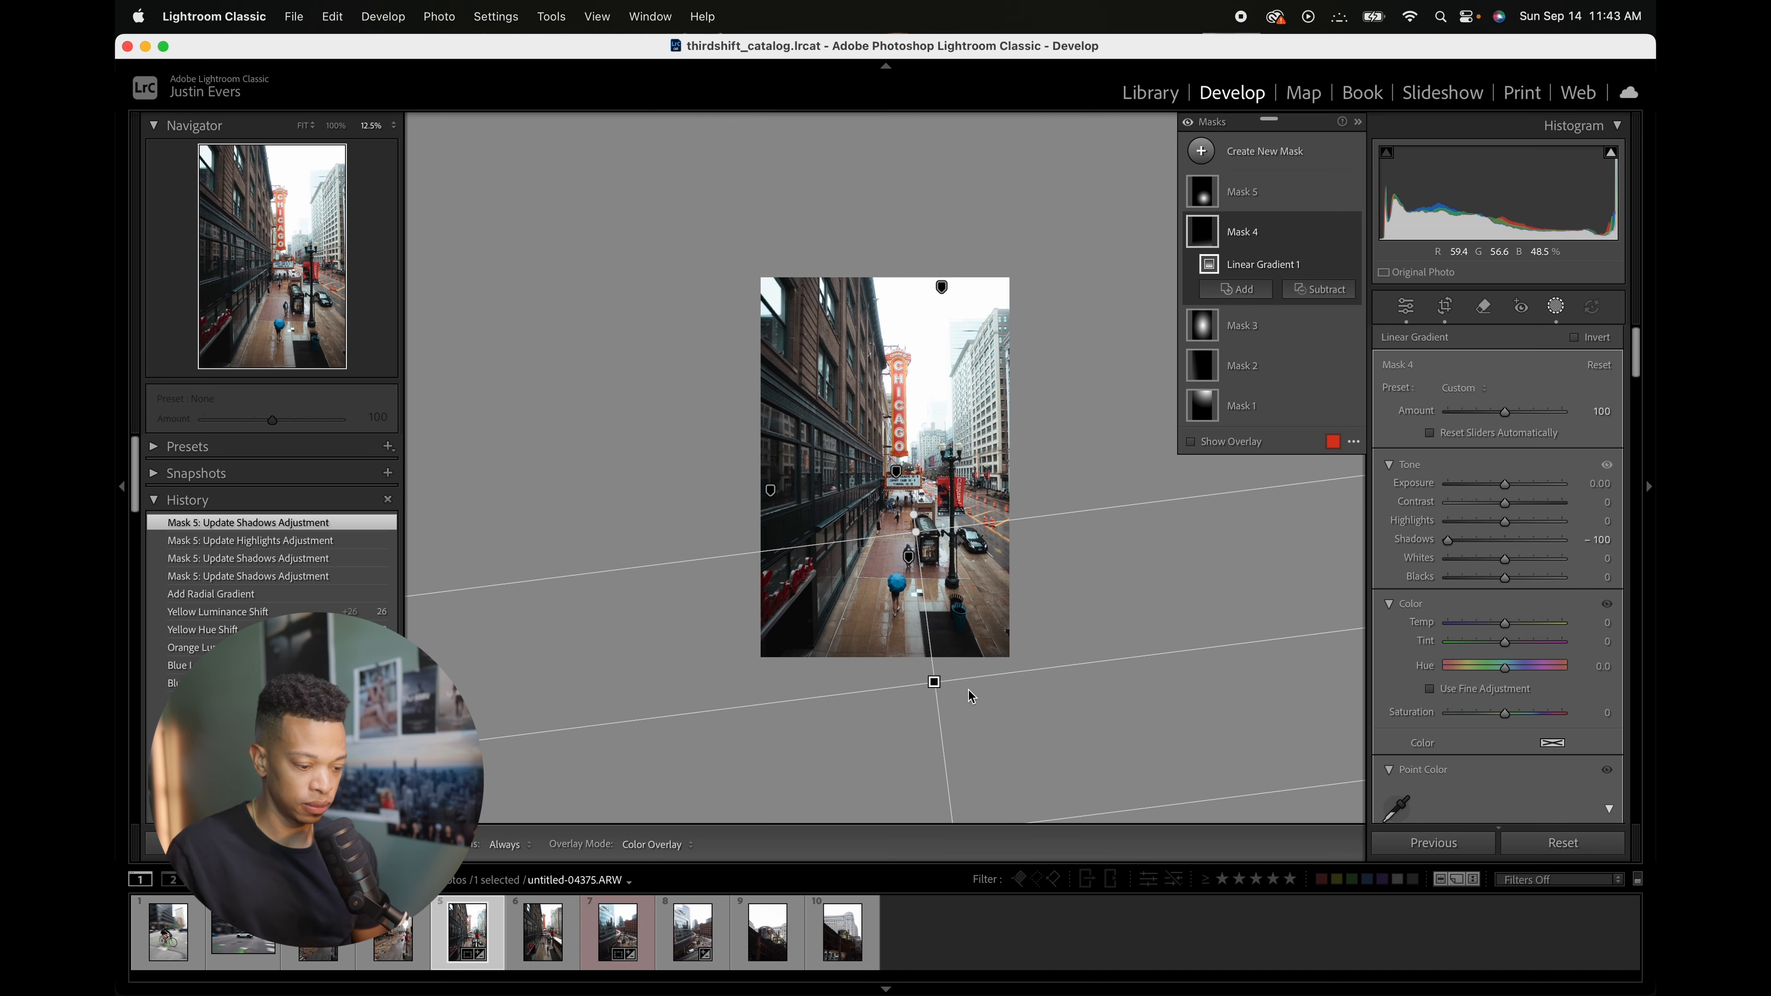
{"action": "left_click_drag", "start_coordinate": [934, 682], "coordinate": [969, 692]}
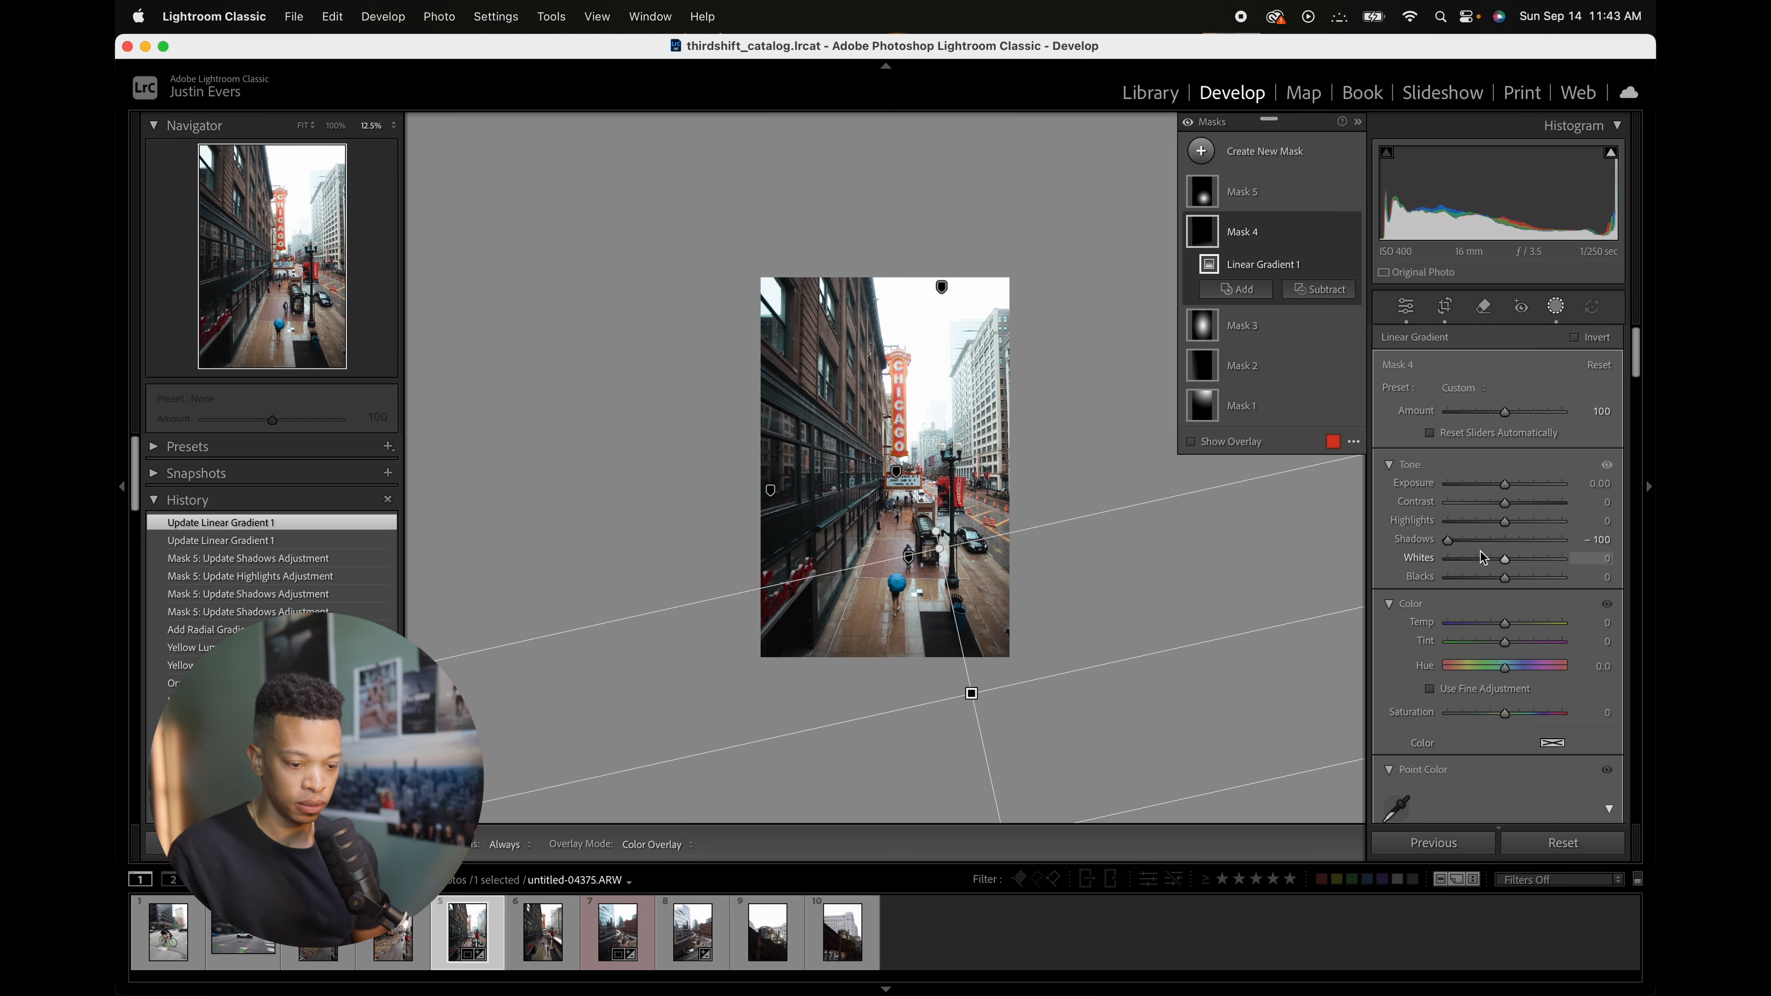
{"action": "left_click_drag", "start_coordinate": [1508, 486], "coordinate": [1497, 486]}
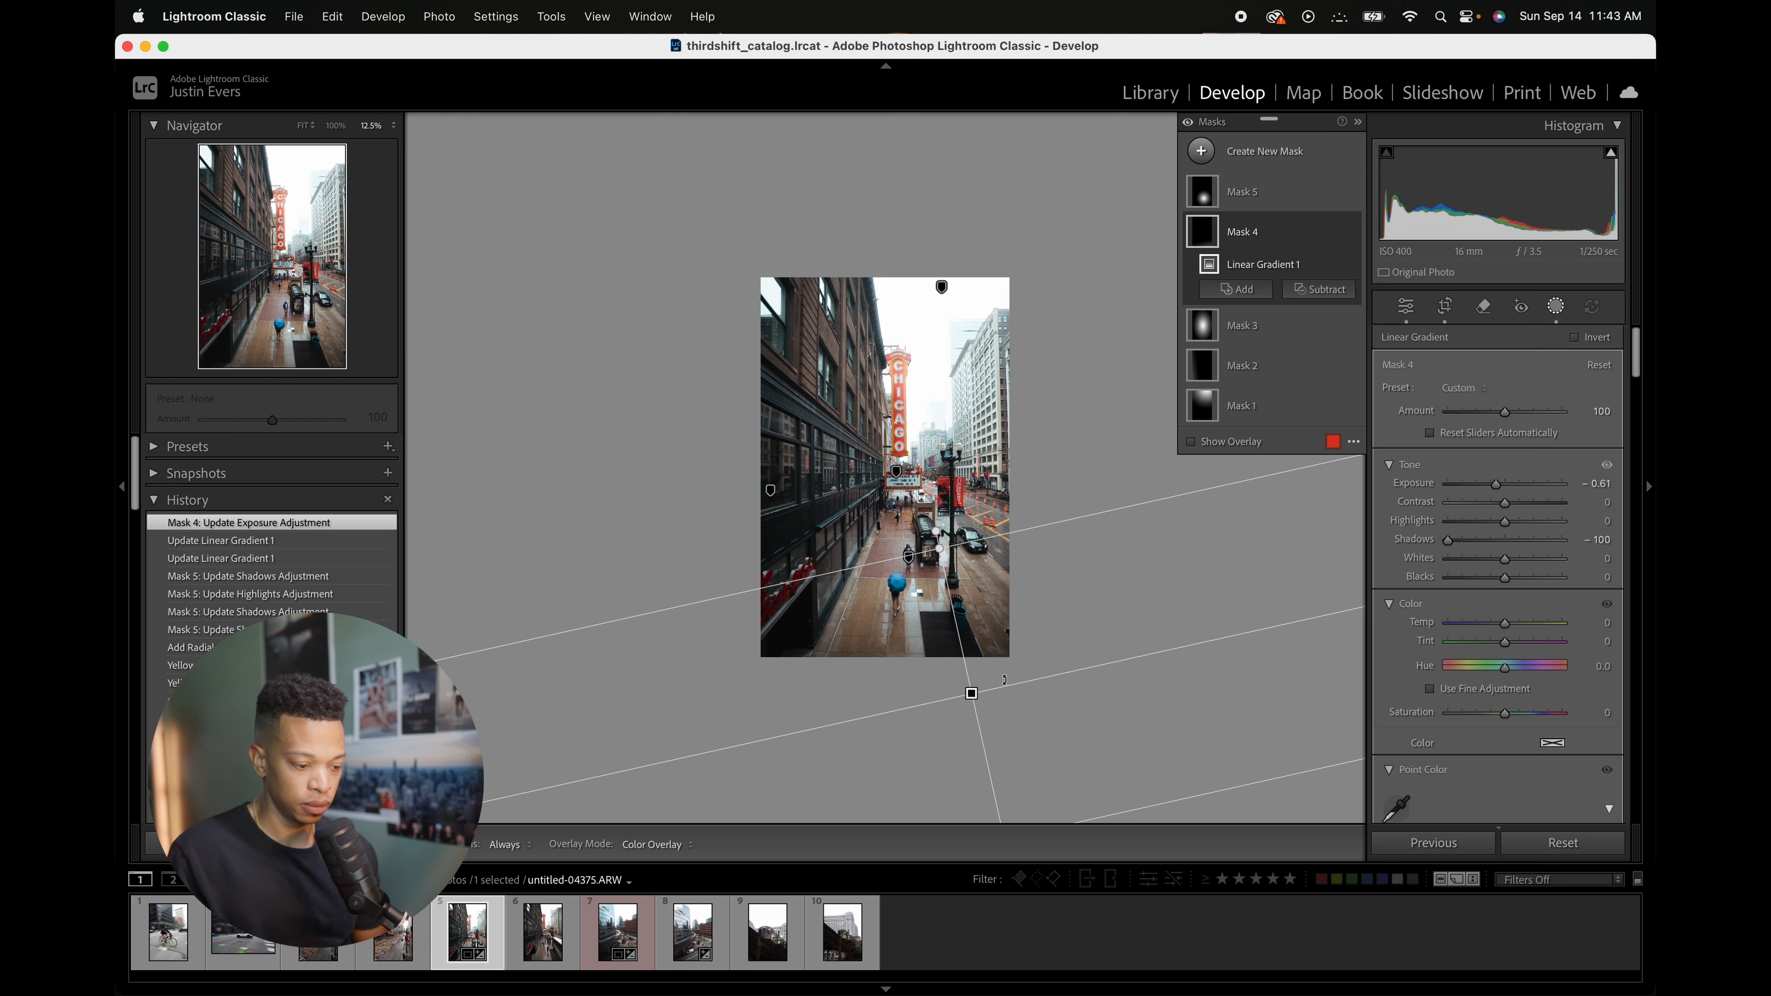
{"action": "left_click_drag", "start_coordinate": [971, 692], "coordinate": [974, 684]}
{"action": "left_click_drag", "start_coordinate": [1496, 487], "coordinate": [1479, 497]}
{"action": "left_click", "coordinate": [1556, 308]}
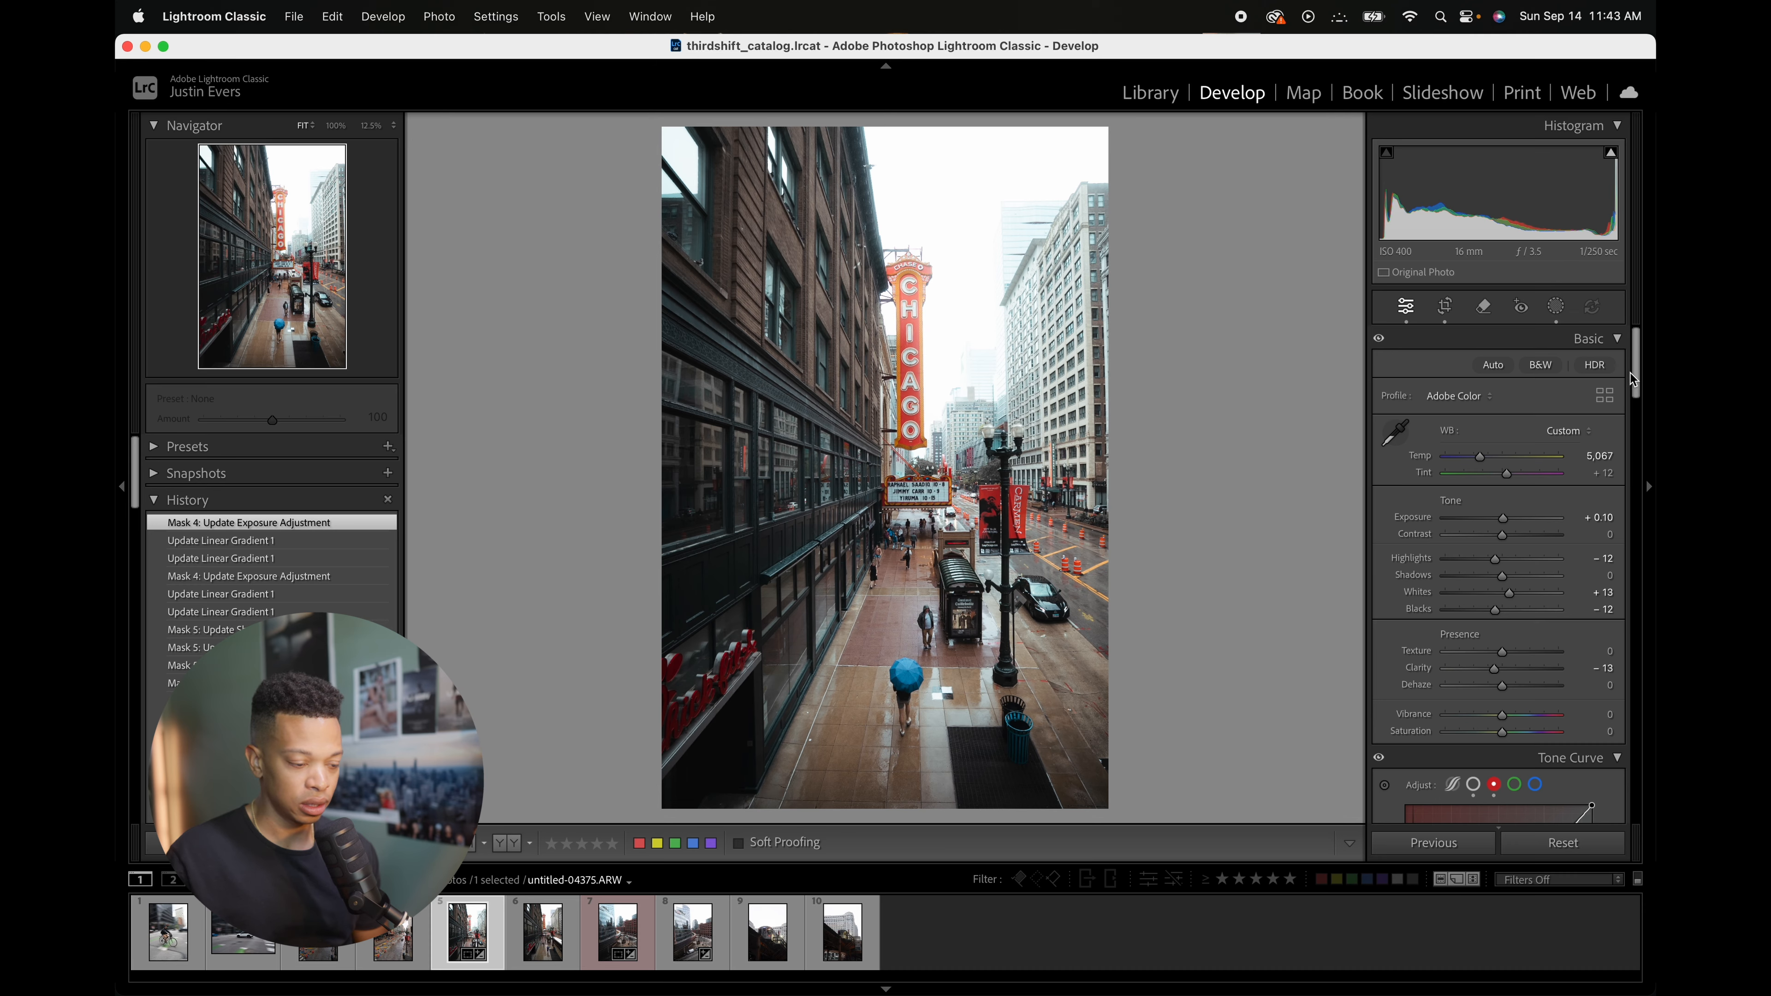
Step: Tint the Color Grading highlights to hue 198 and saturation 9, toggling the grading to compare
{"action": "left_click_drag", "start_coordinate": [1633, 377], "coordinate": [1639, 465]}
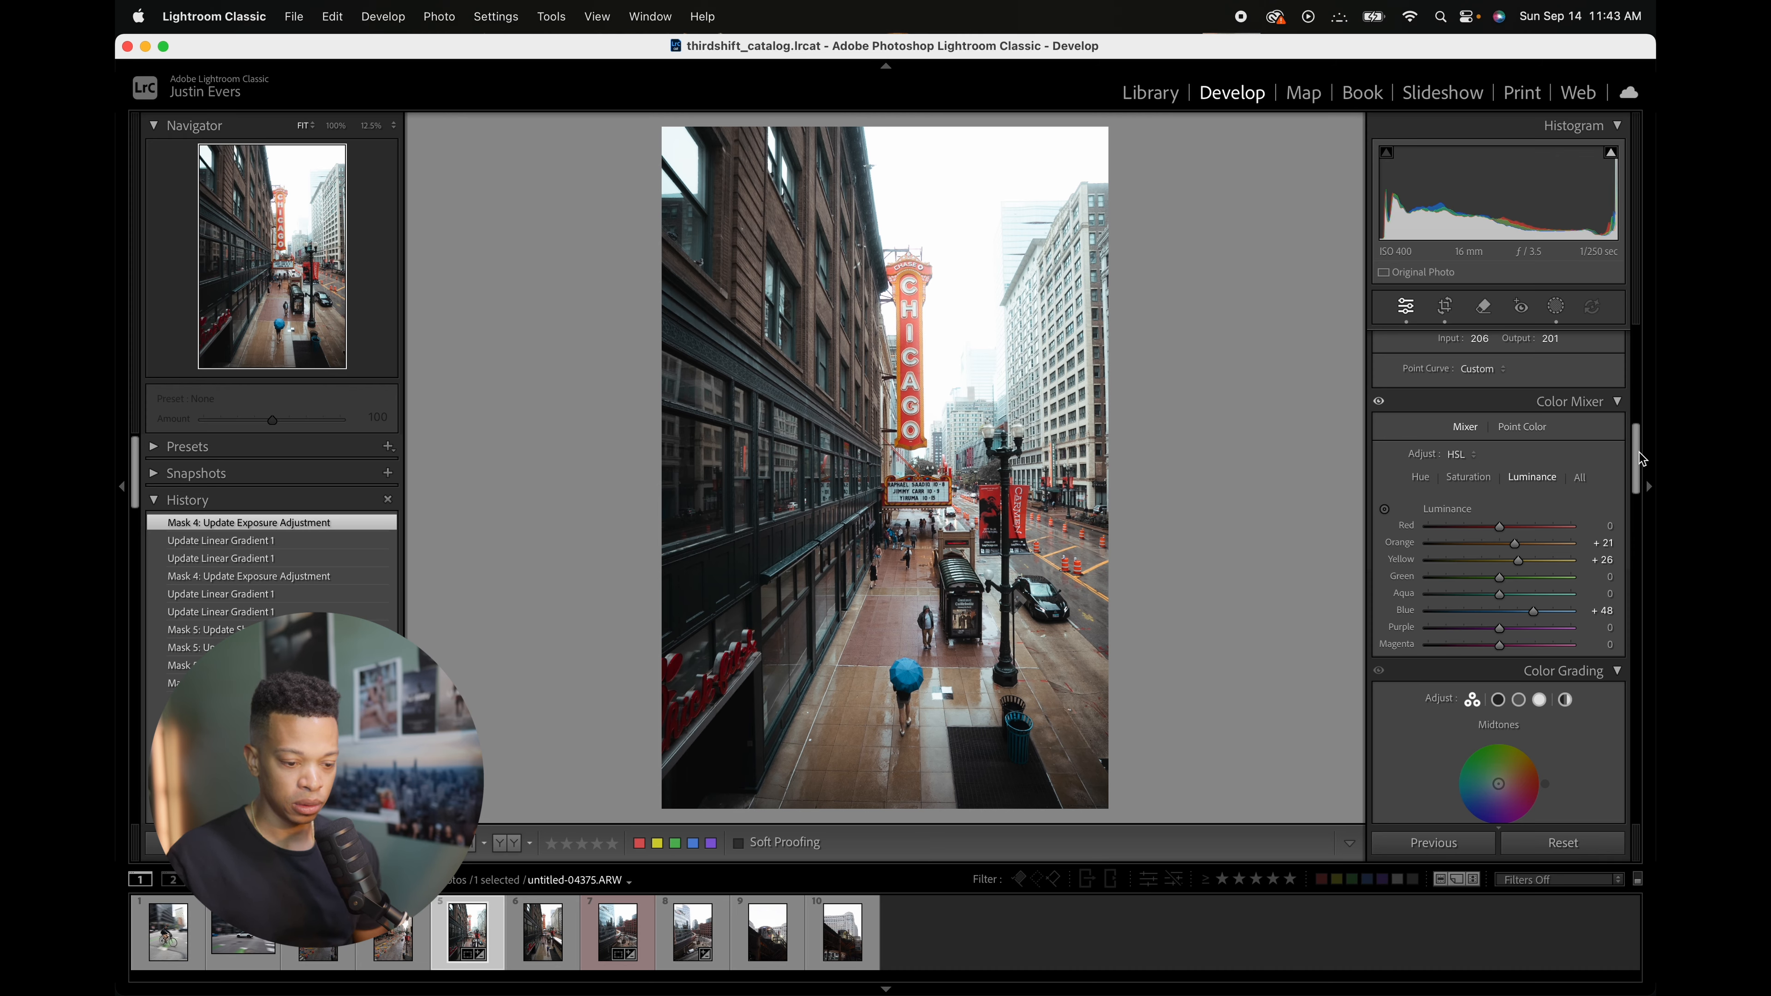
{"action": "left_click_drag", "start_coordinate": [1638, 452], "coordinate": [1638, 497]}
{"action": "left_click", "coordinate": [1538, 385]}
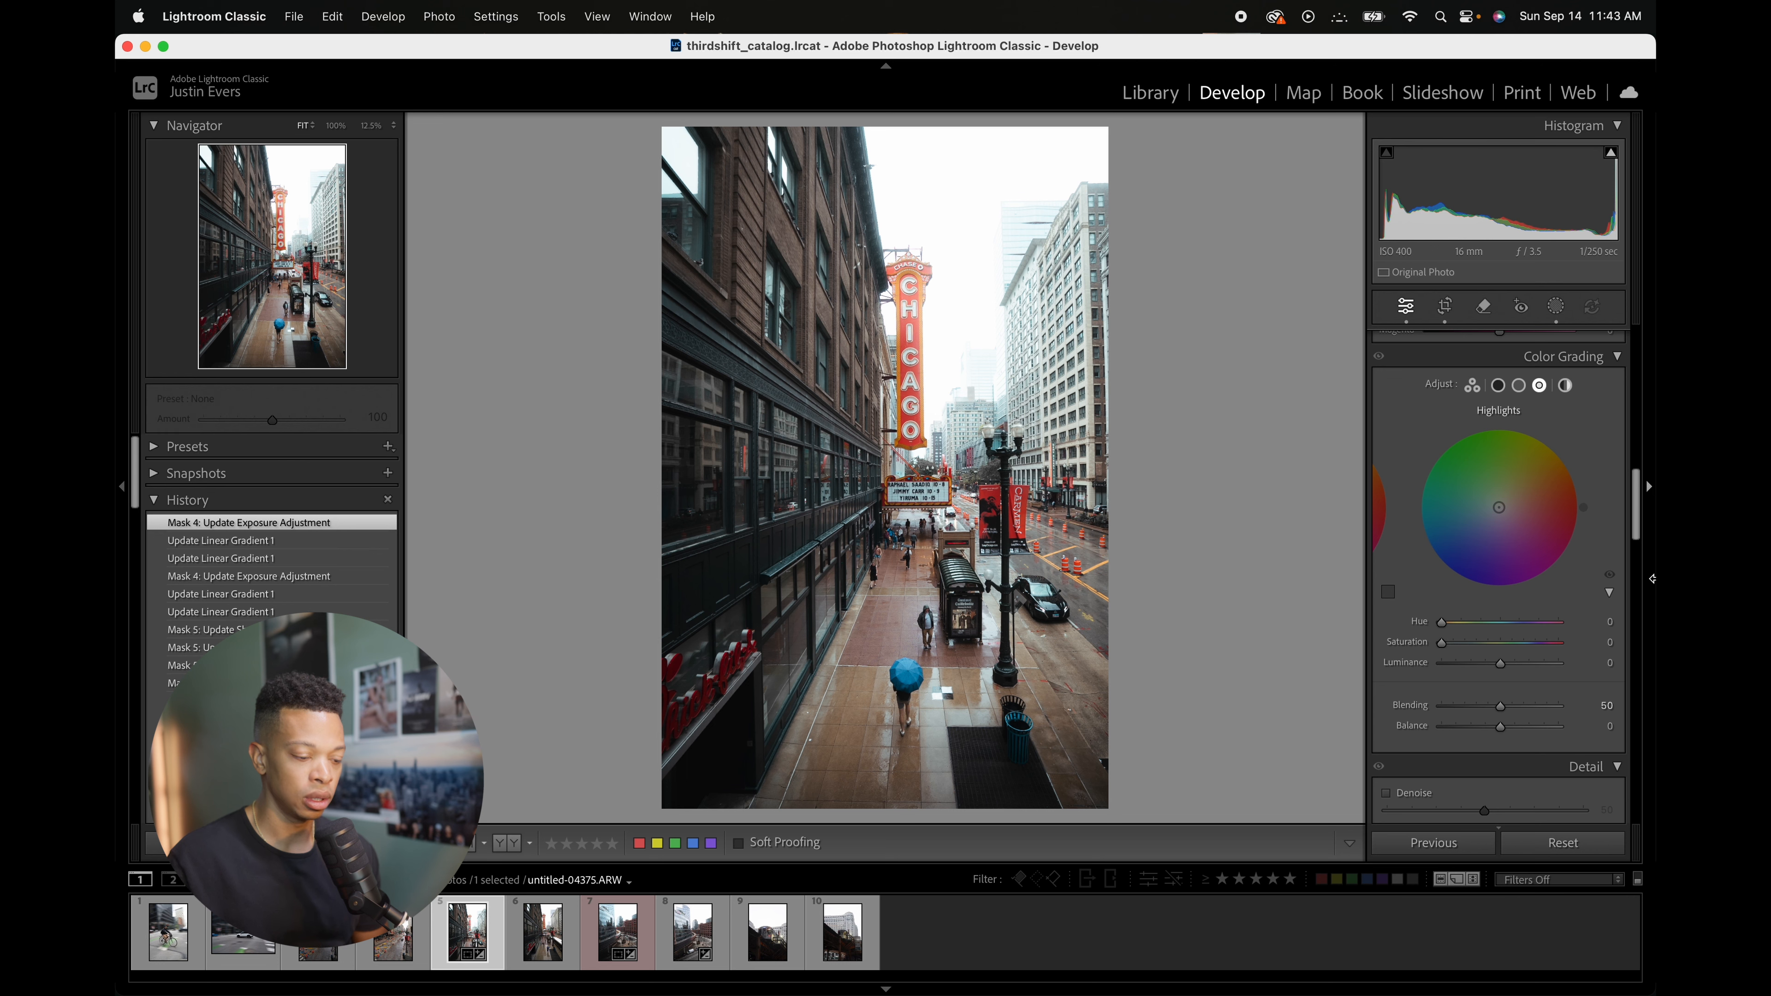
{"action": "mouse_move", "coordinate": [1499, 507]}
{"action": "left_mouse_down"}
{"action": "mouse_move", "coordinate": [1475, 497]}
{"action": "mouse_move", "coordinate": [1491, 510]}
{"action": "left_mouse_up"}
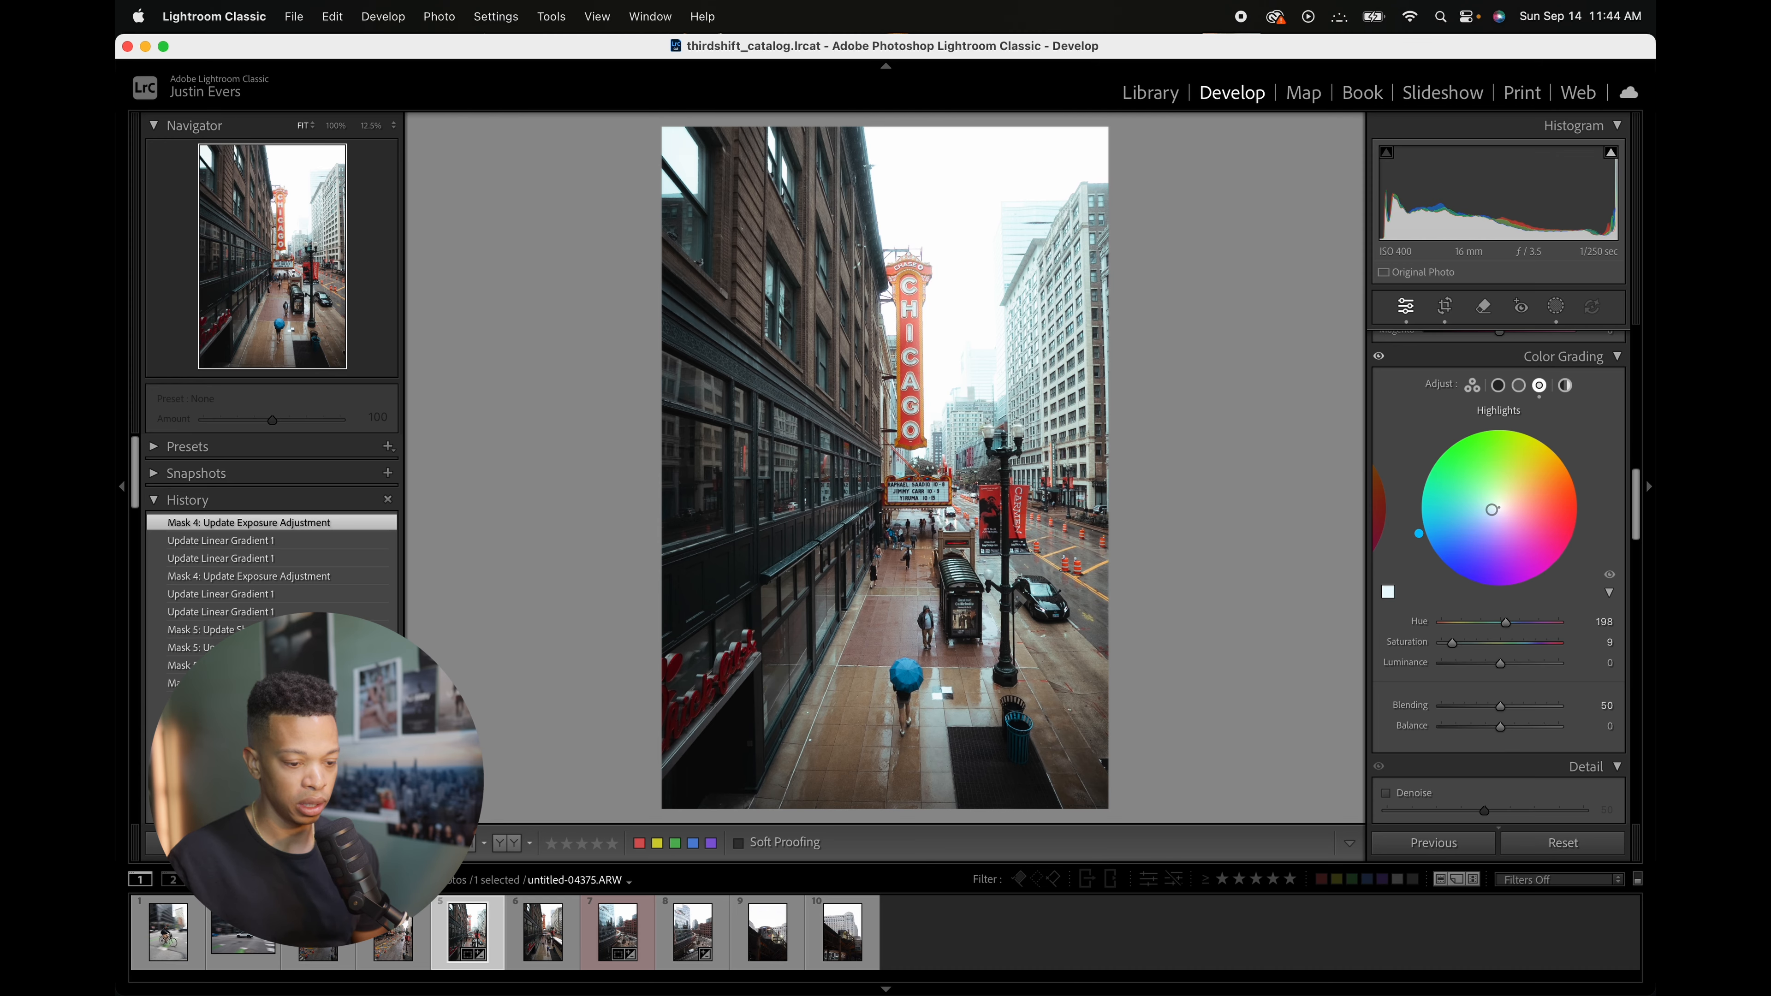
{"action": "left_click", "coordinate": [1379, 357]}
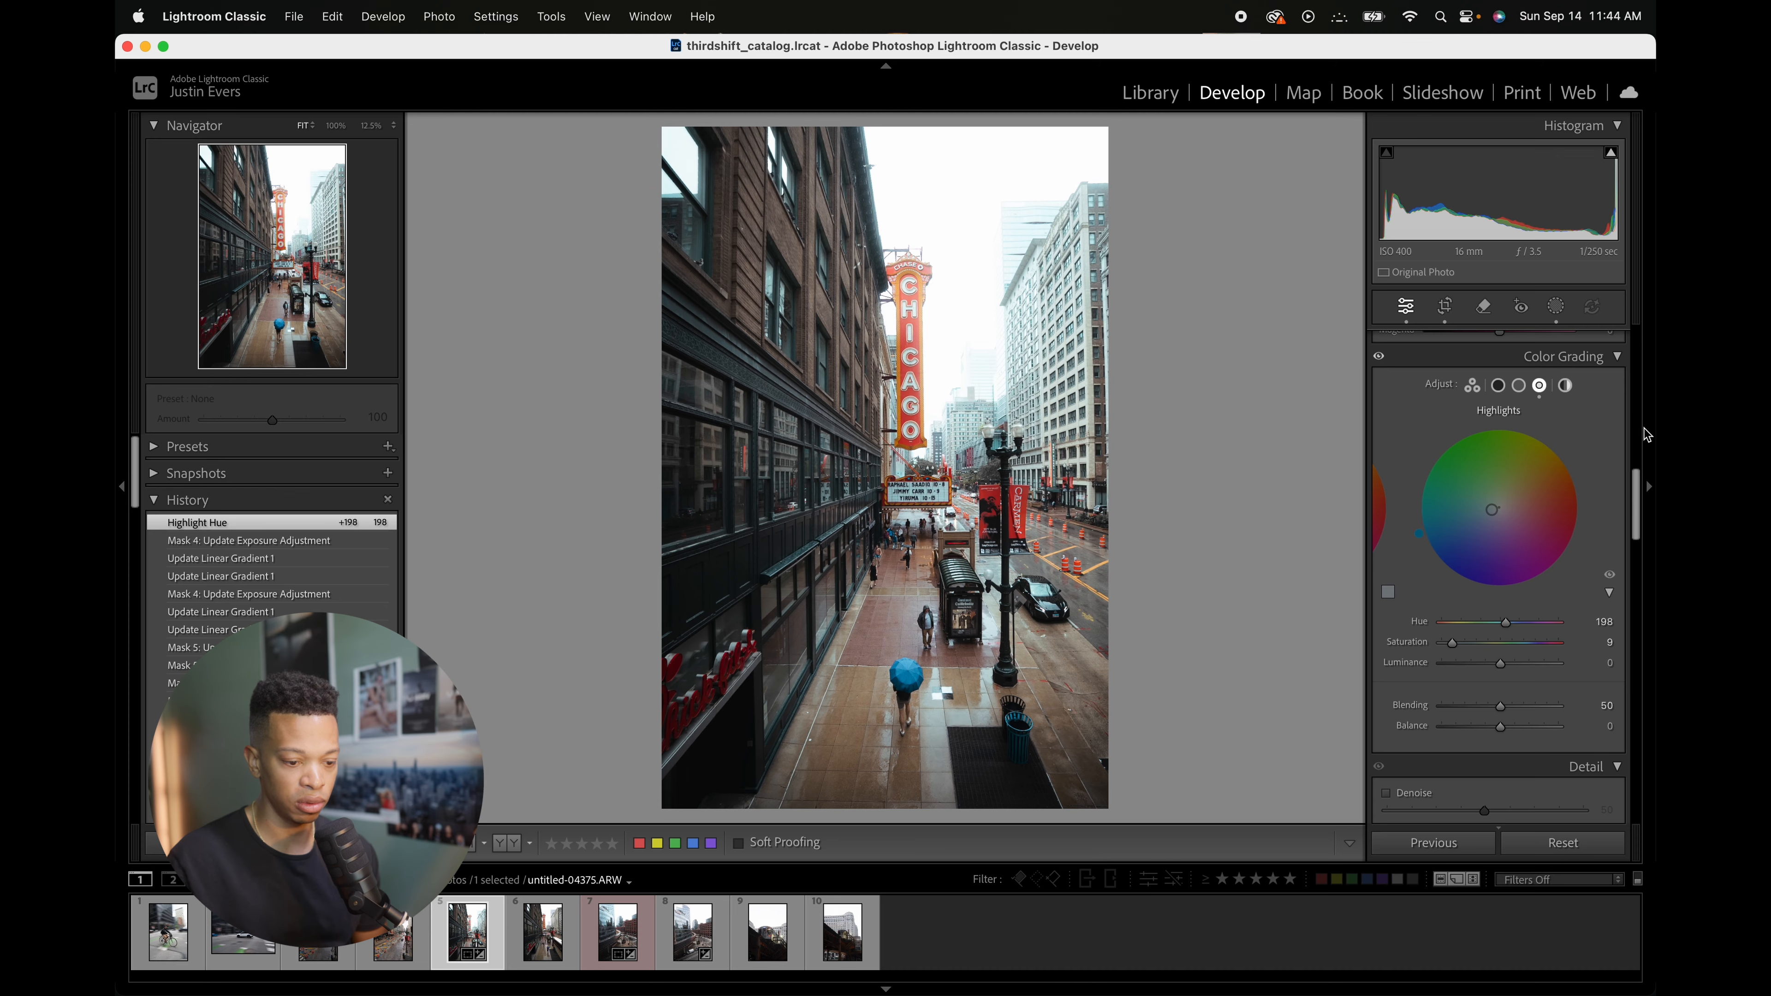
Step: Tint the Color Grading midtones to hue 44 and saturation 5
{"action": "left_click", "coordinate": [1519, 386]}
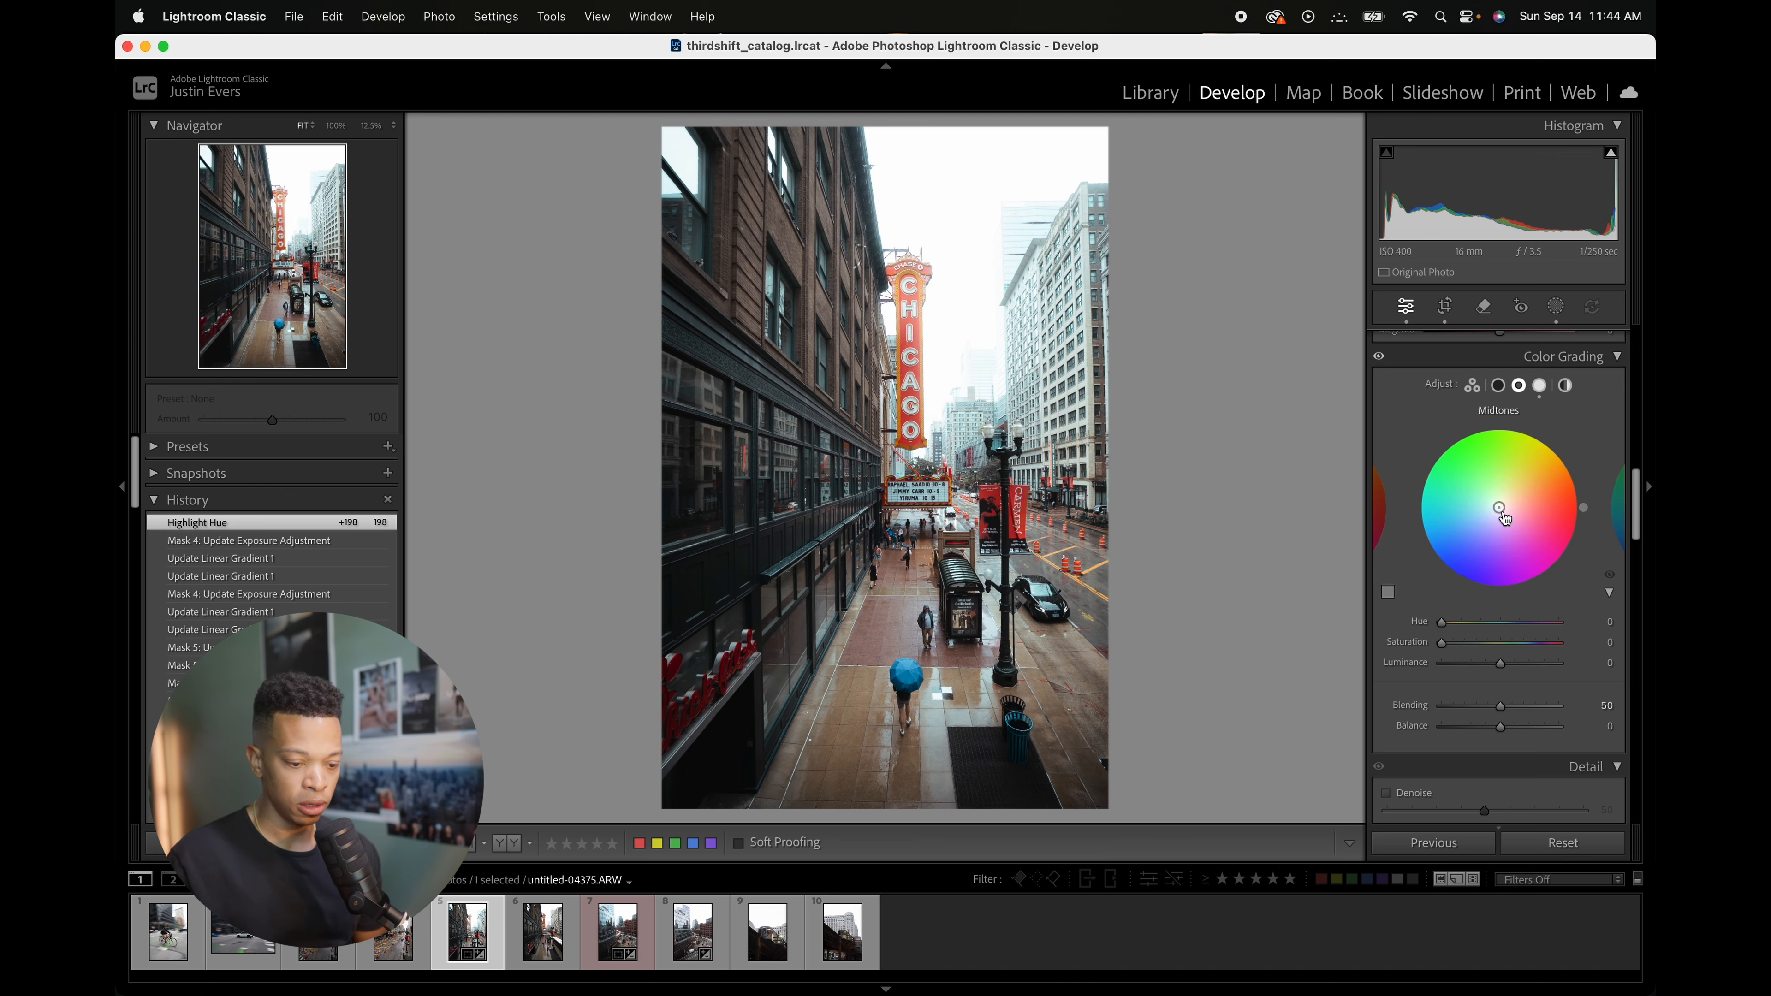
{"action": "left_click_drag", "start_coordinate": [1504, 518], "coordinate": [1497, 504]}
{"action": "double_click", "coordinate": [1500, 509]}
Step: Try tinting the Color Grading shadows toward blue, then reset the shadow saturation to 0
{"action": "left_click", "coordinate": [1497, 385]}
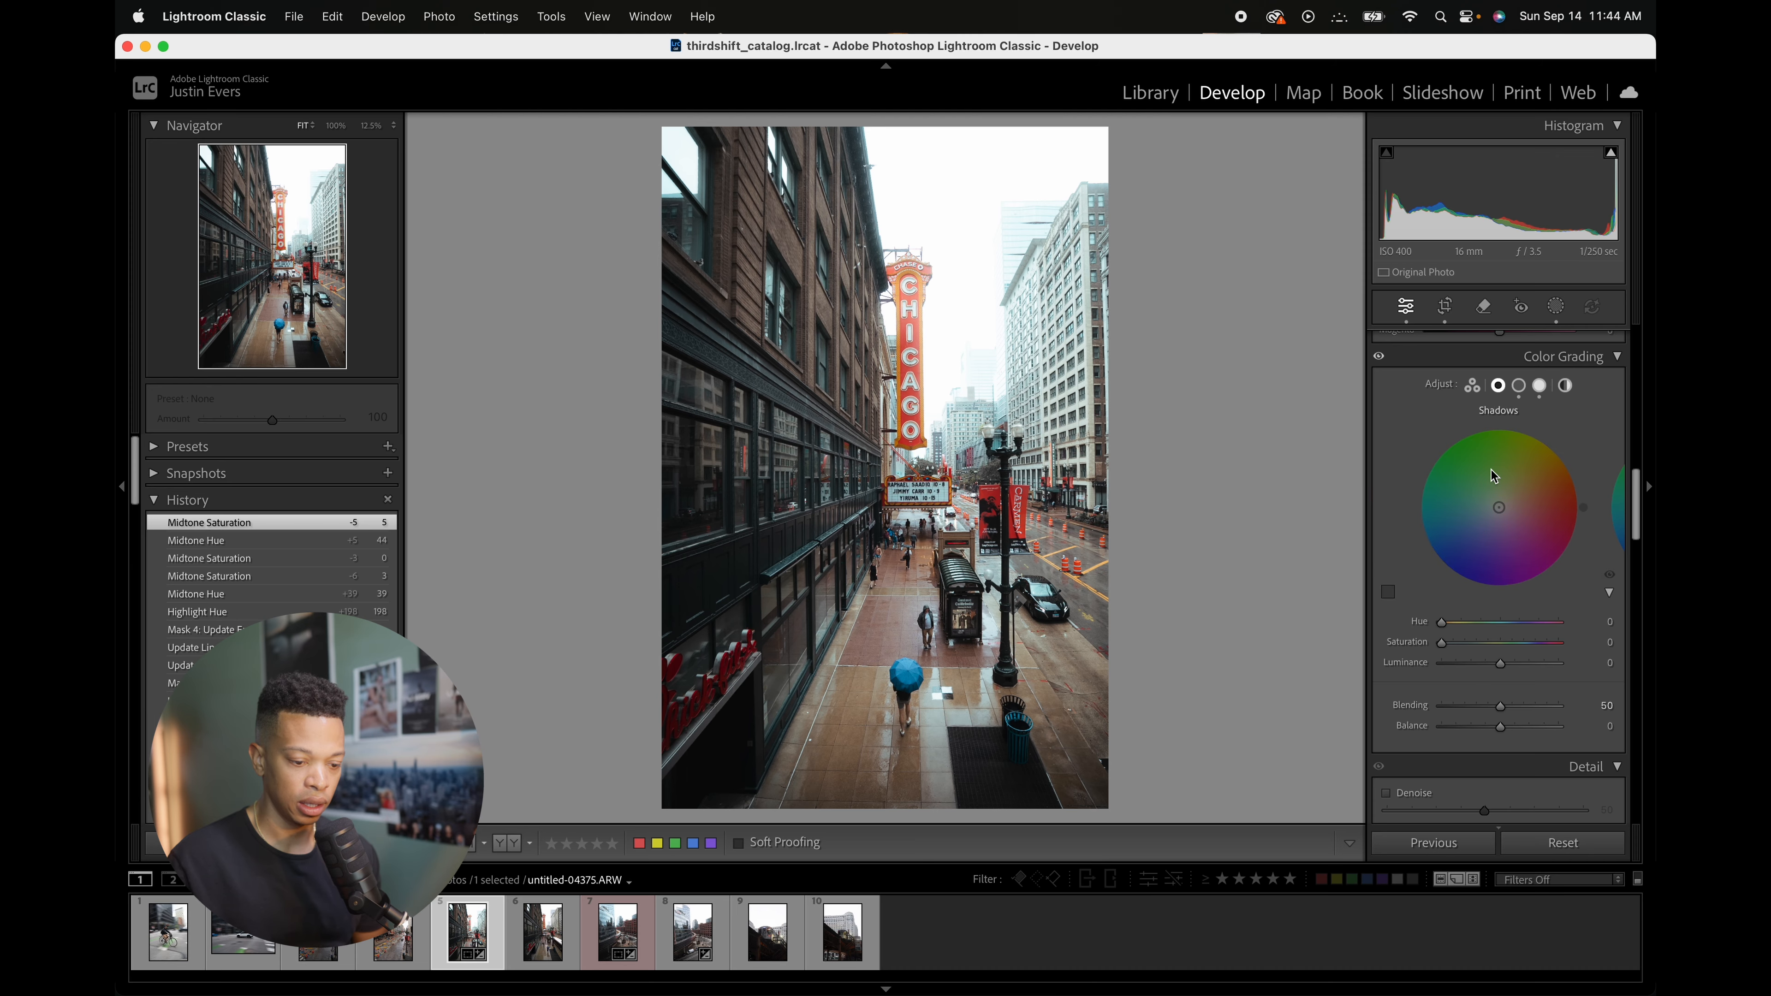
{"action": "left_click_drag", "start_coordinate": [1500, 513], "coordinate": [1493, 510]}
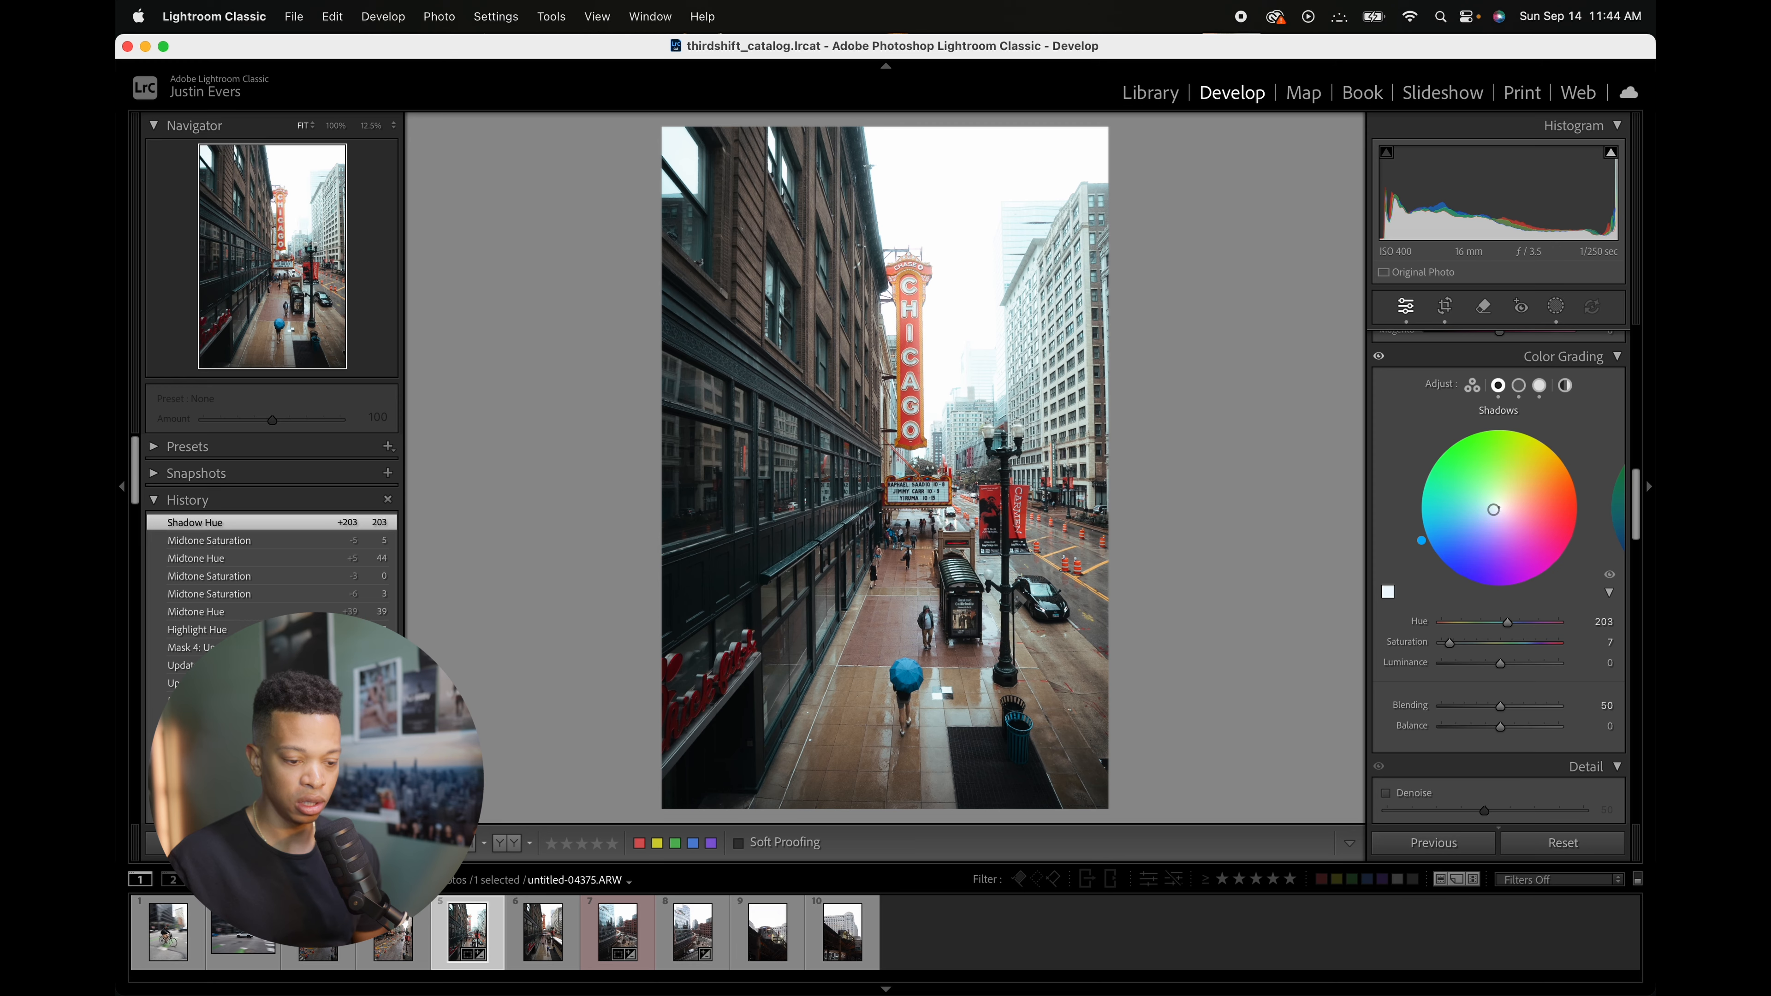
{"action": "double_click", "coordinate": [1493, 511]}
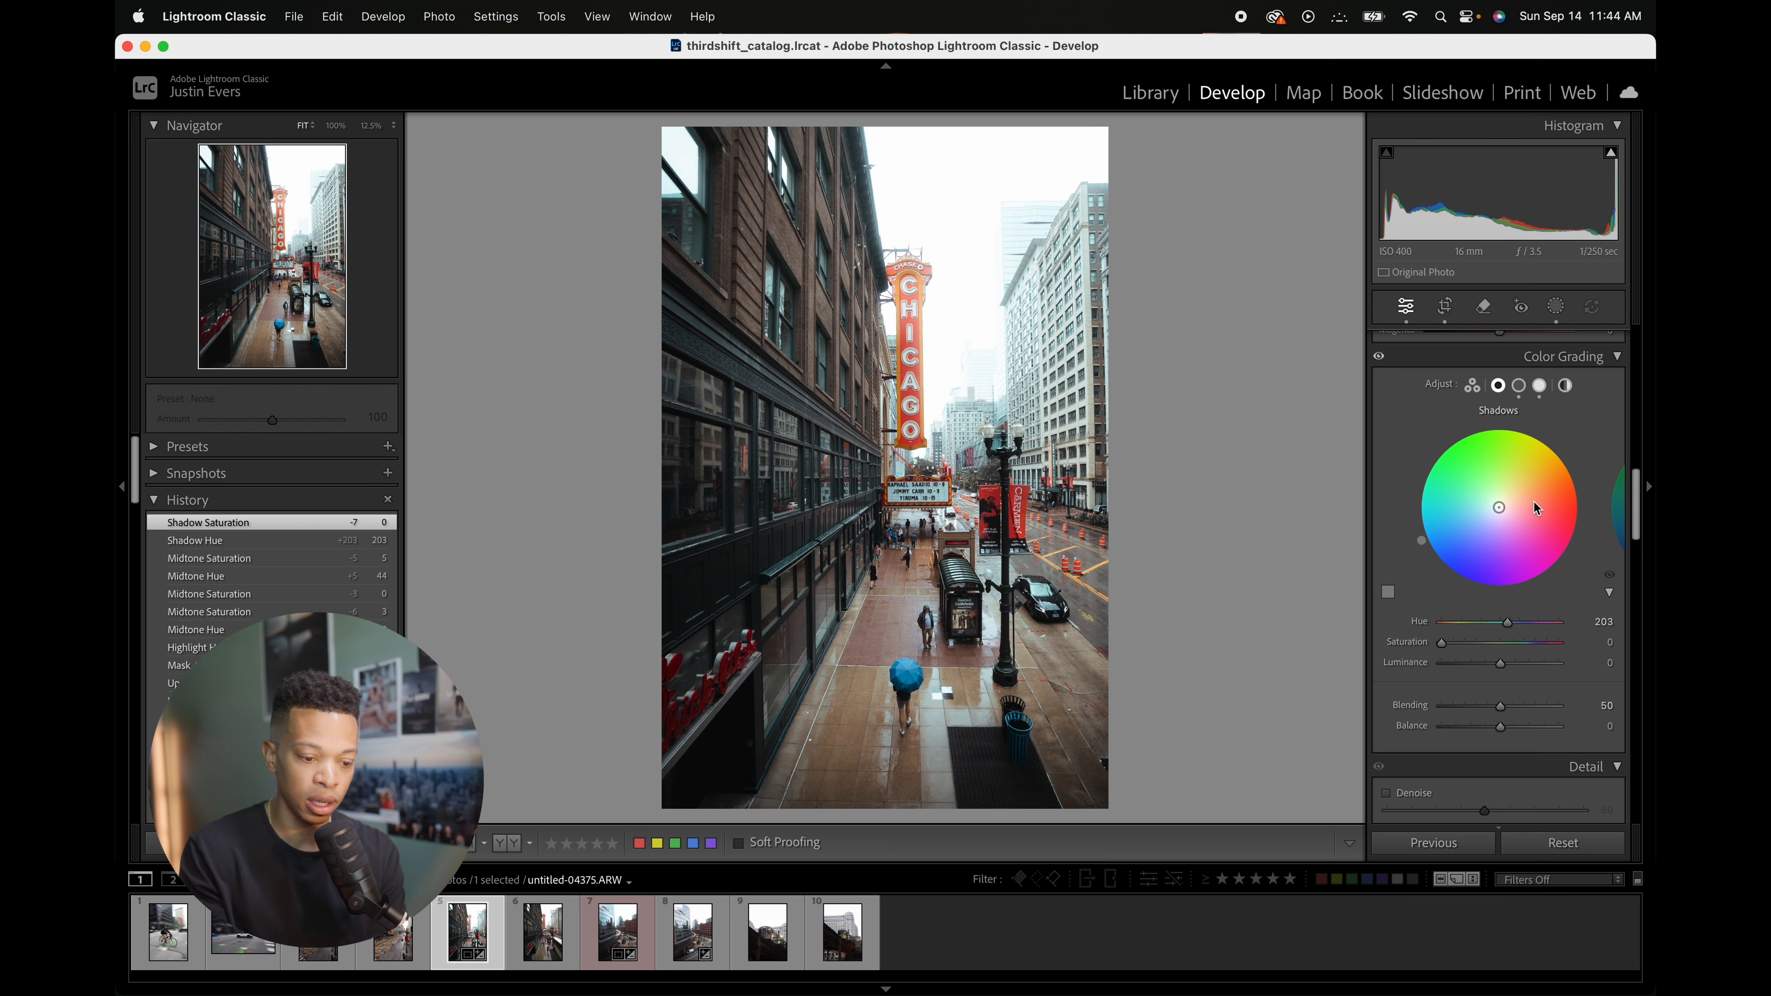
{"action": "left_click_drag", "start_coordinate": [1500, 508], "coordinate": [1498, 515]}
{"action": "double_click", "coordinate": [1496, 510]}
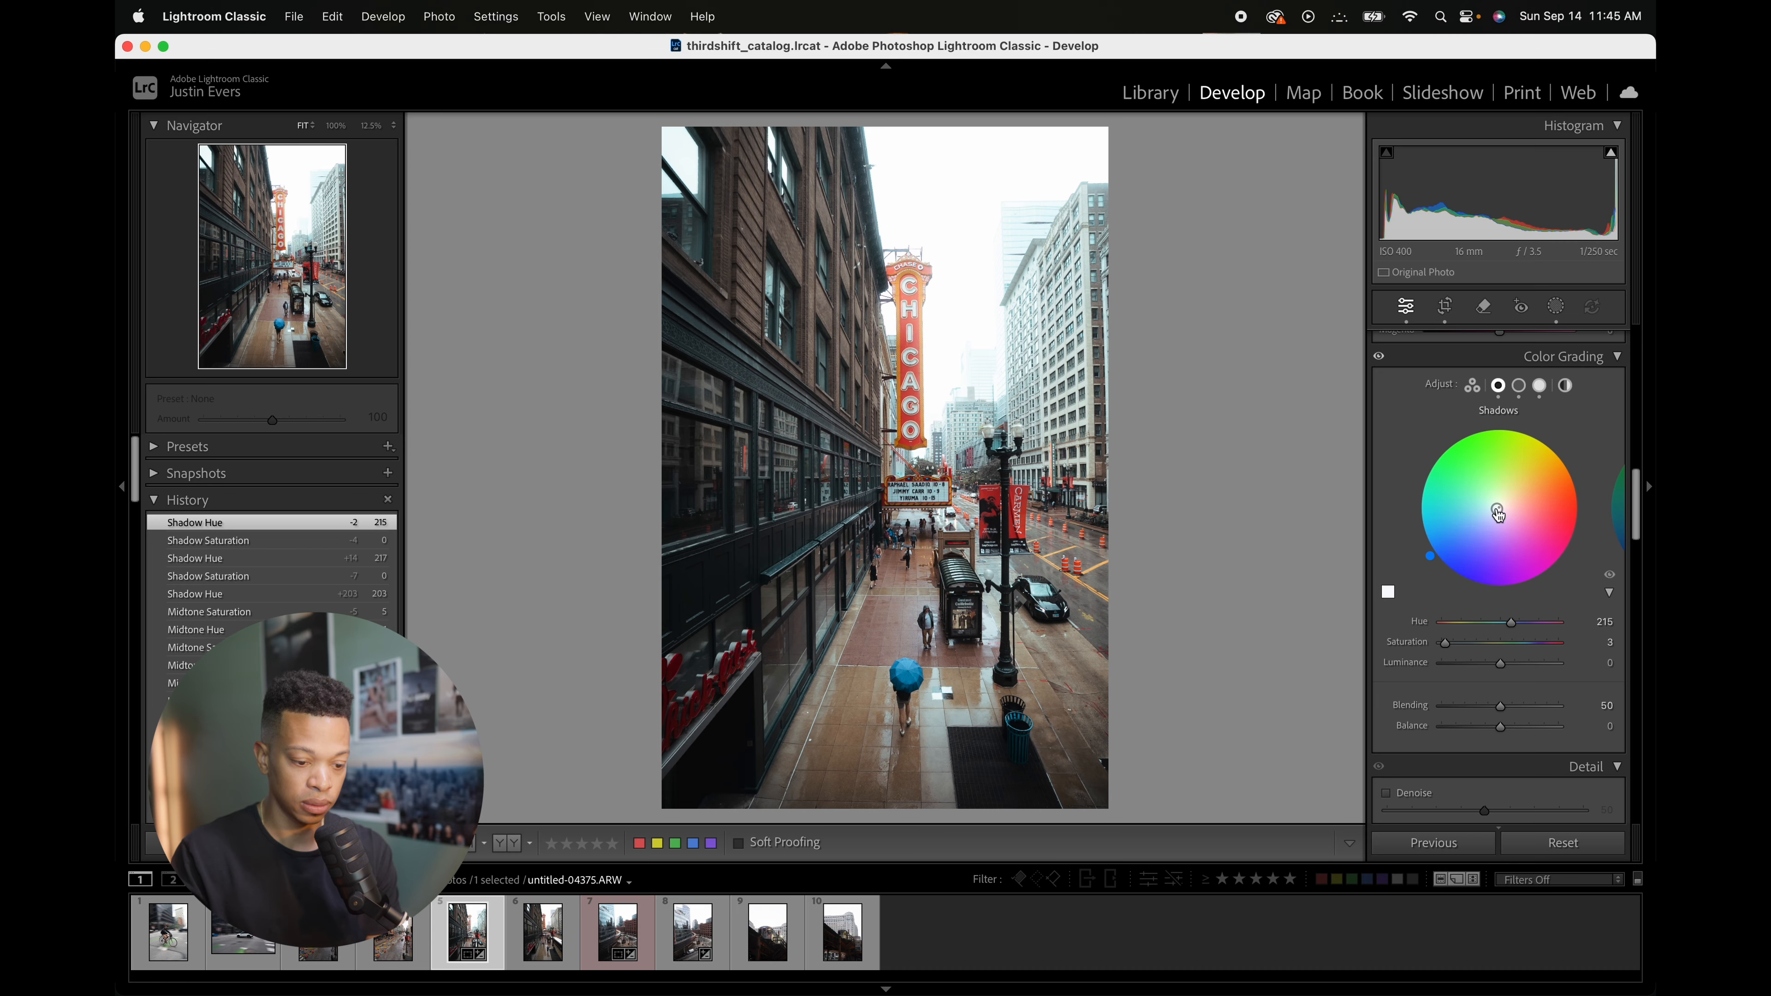
{"action": "double_click", "coordinate": [1498, 509]}
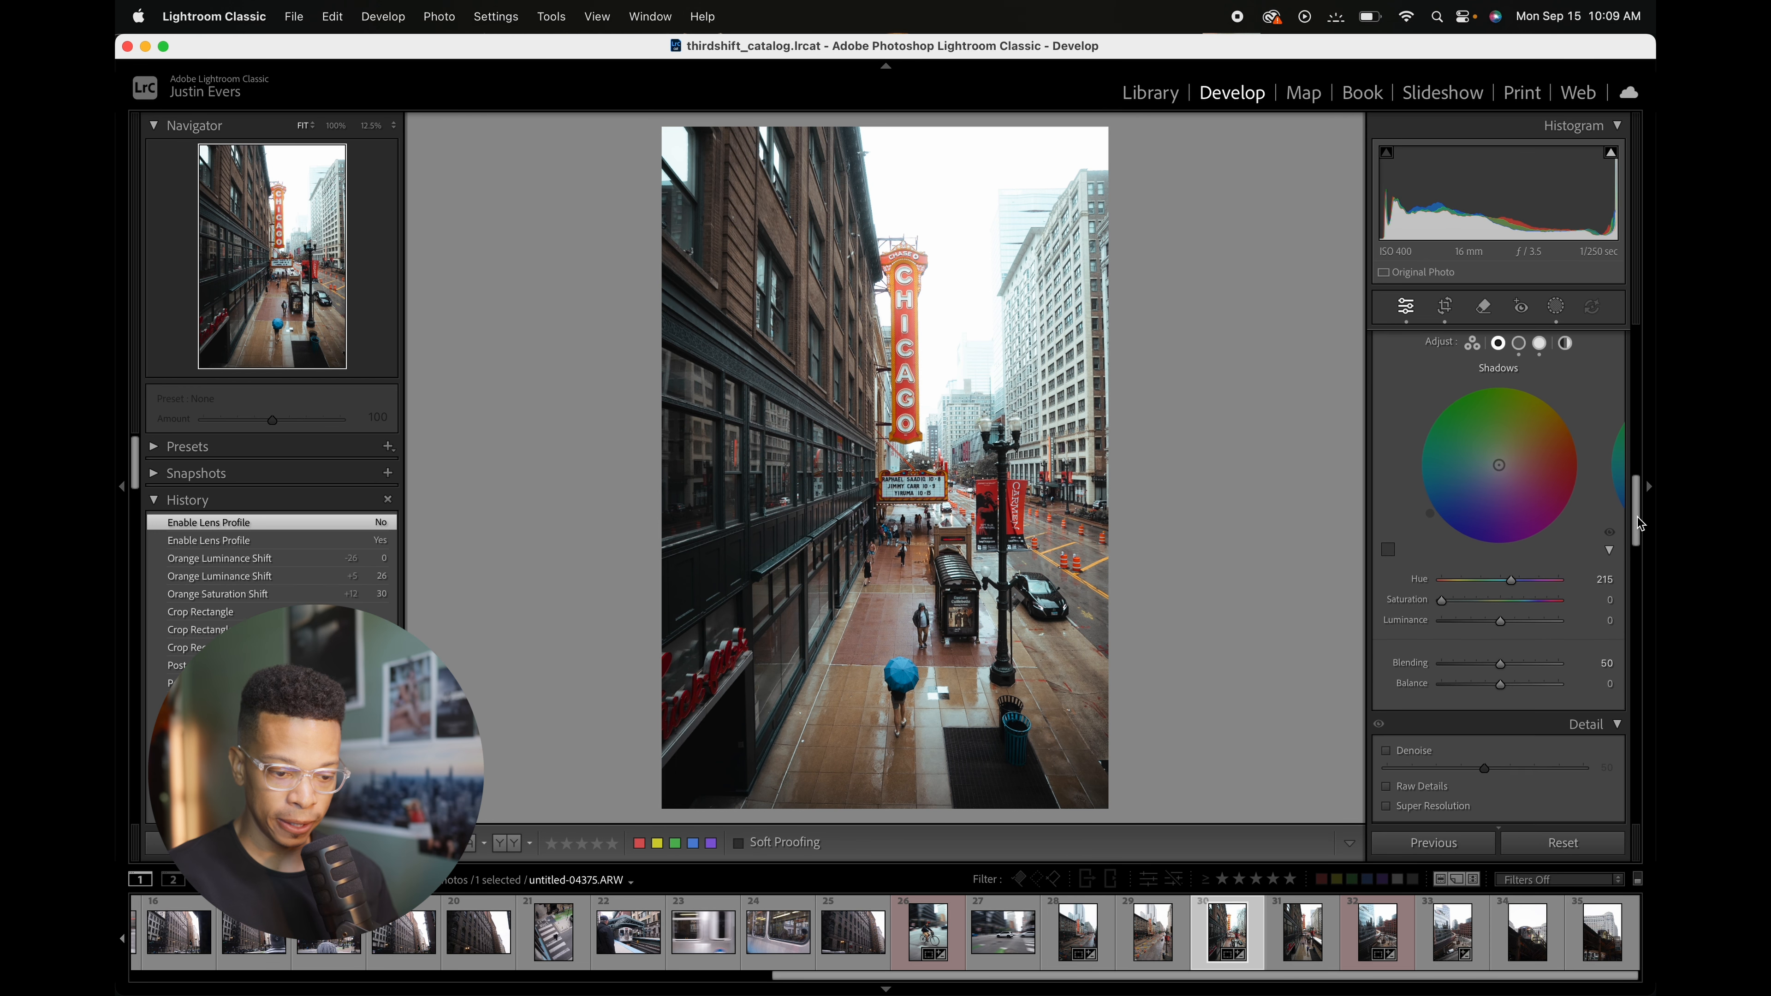
Step: Zoom in to 100% to inspect detail on the Chicago sign and building facade, then zoom back out
{"action": "scroll", "coordinate": [1638, 521], "scroll_direction": "down", "scroll_amount": 3}
{"action": "left_click_drag", "start_coordinate": [1638, 522], "coordinate": [1631, 553]}
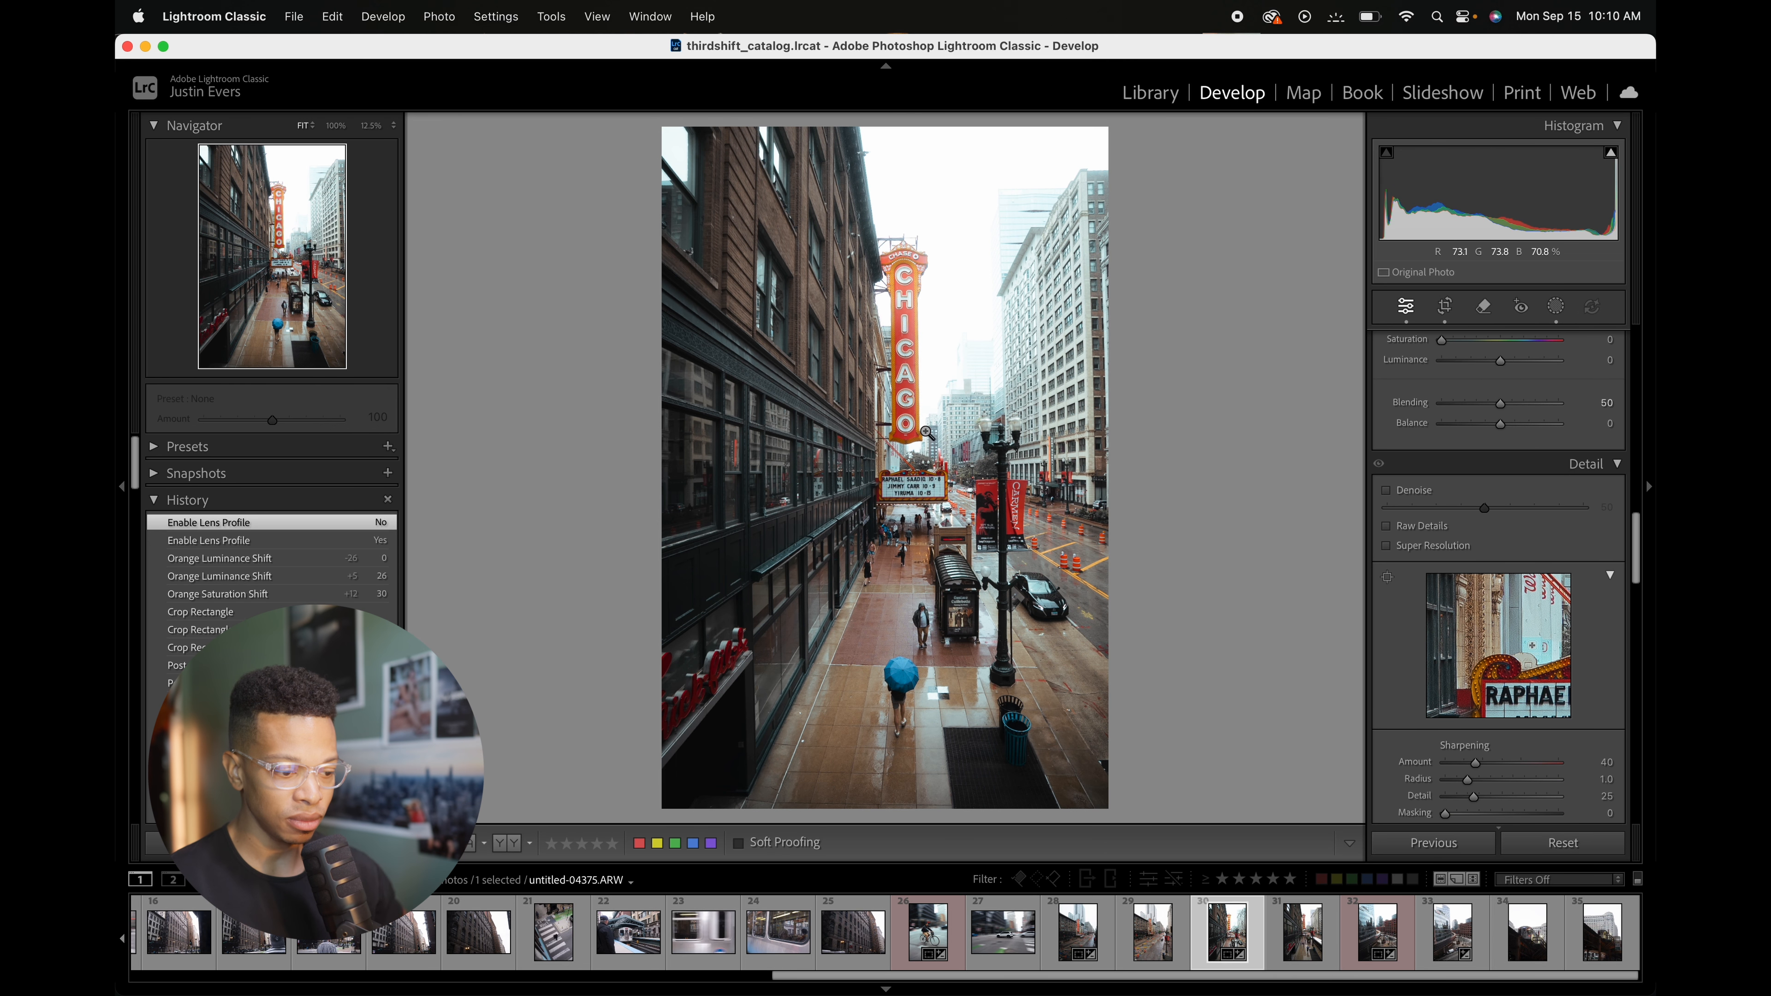
{"action": "left_click", "coordinate": [927, 432]}
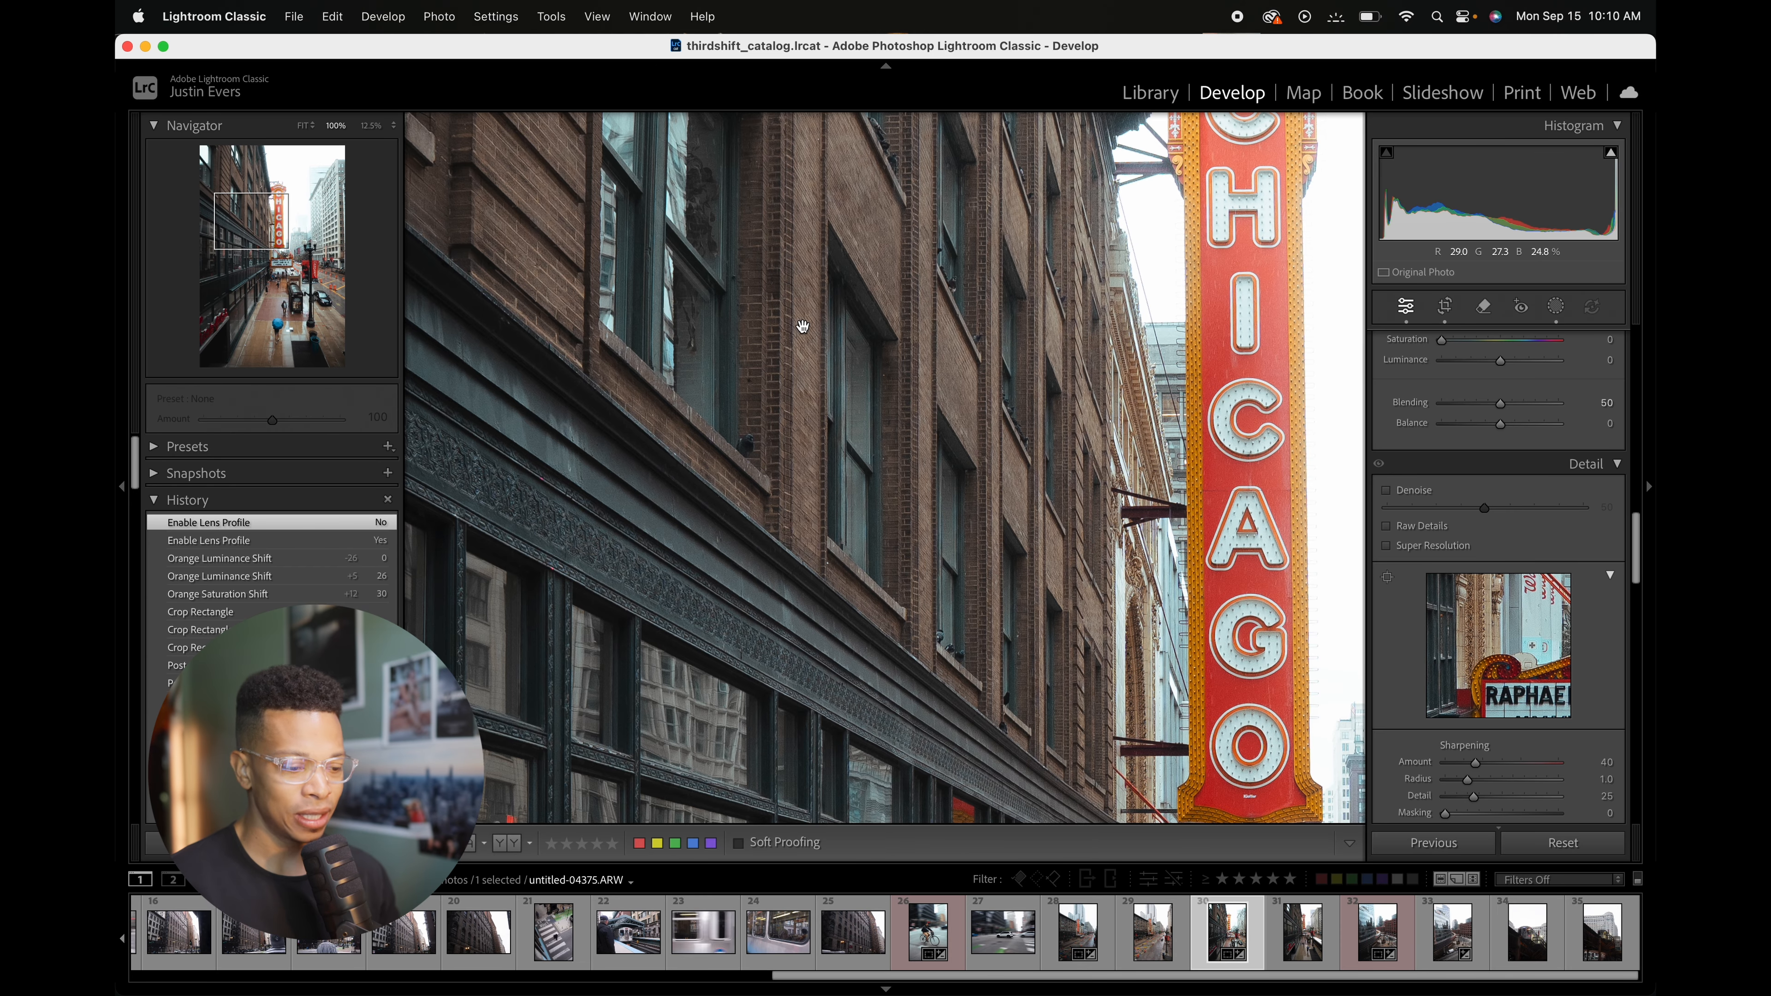
{"action": "left_click_drag", "start_coordinate": [895, 364], "coordinate": [869, 493]}
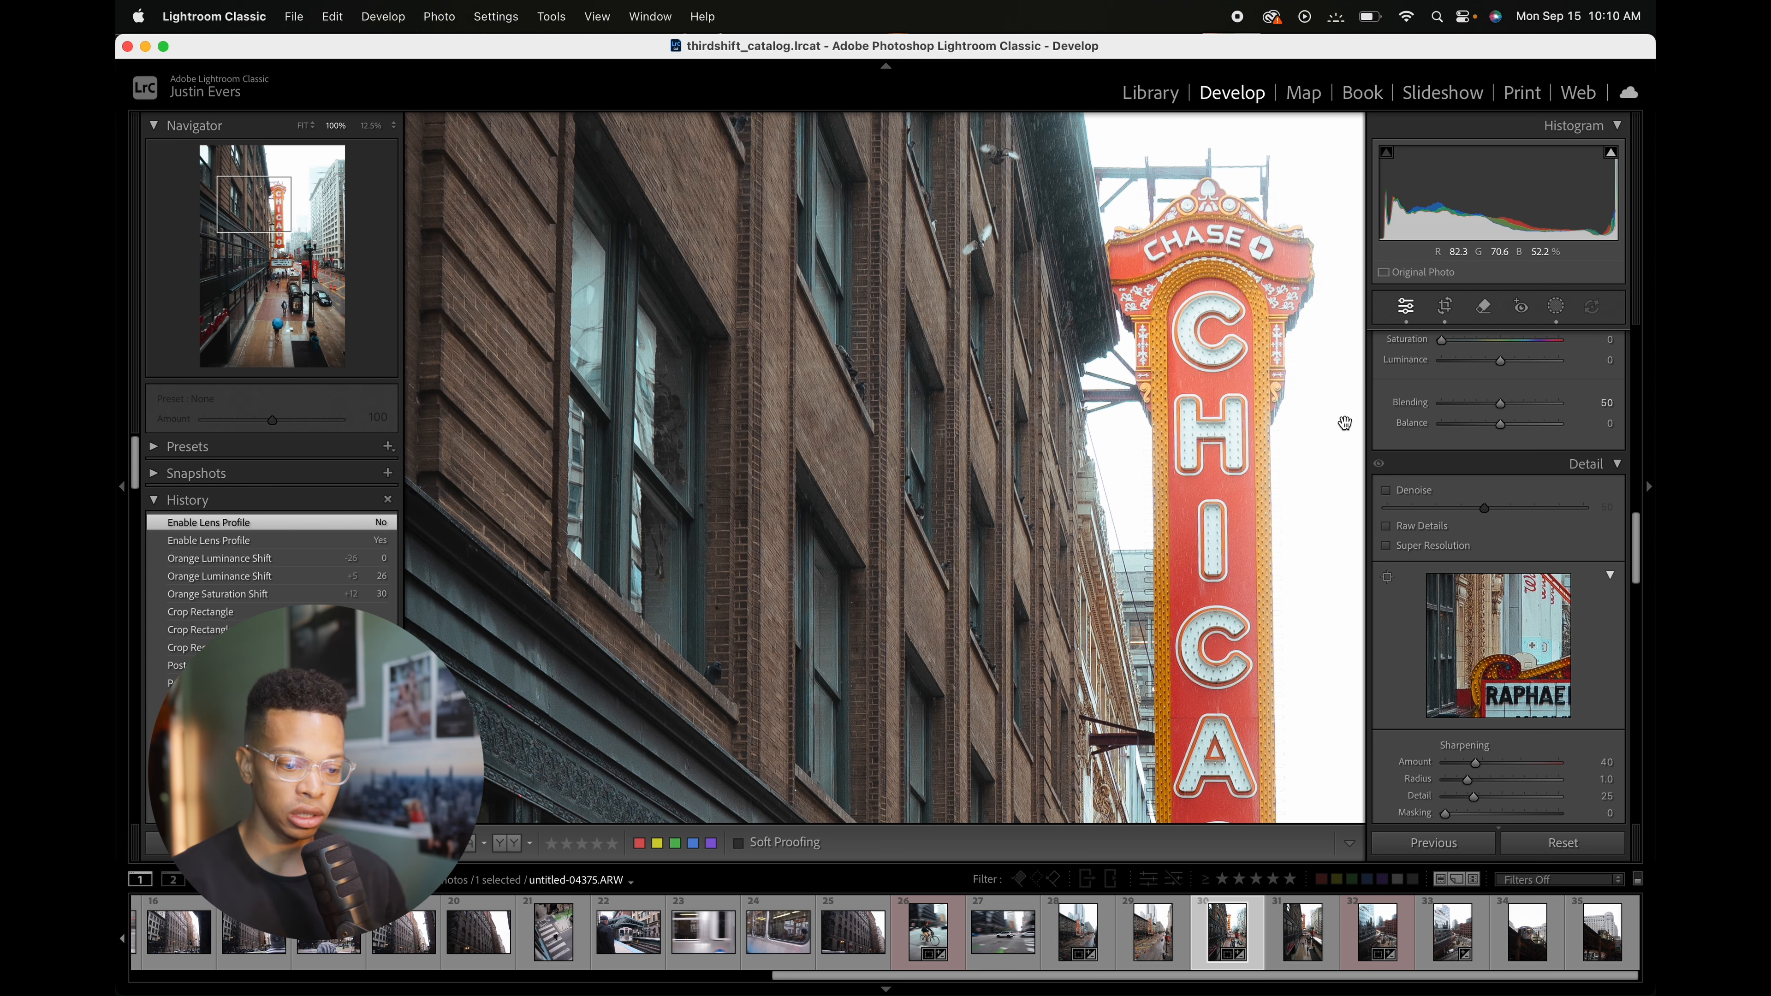
{"action": "left_click", "coordinate": [1023, 423]}
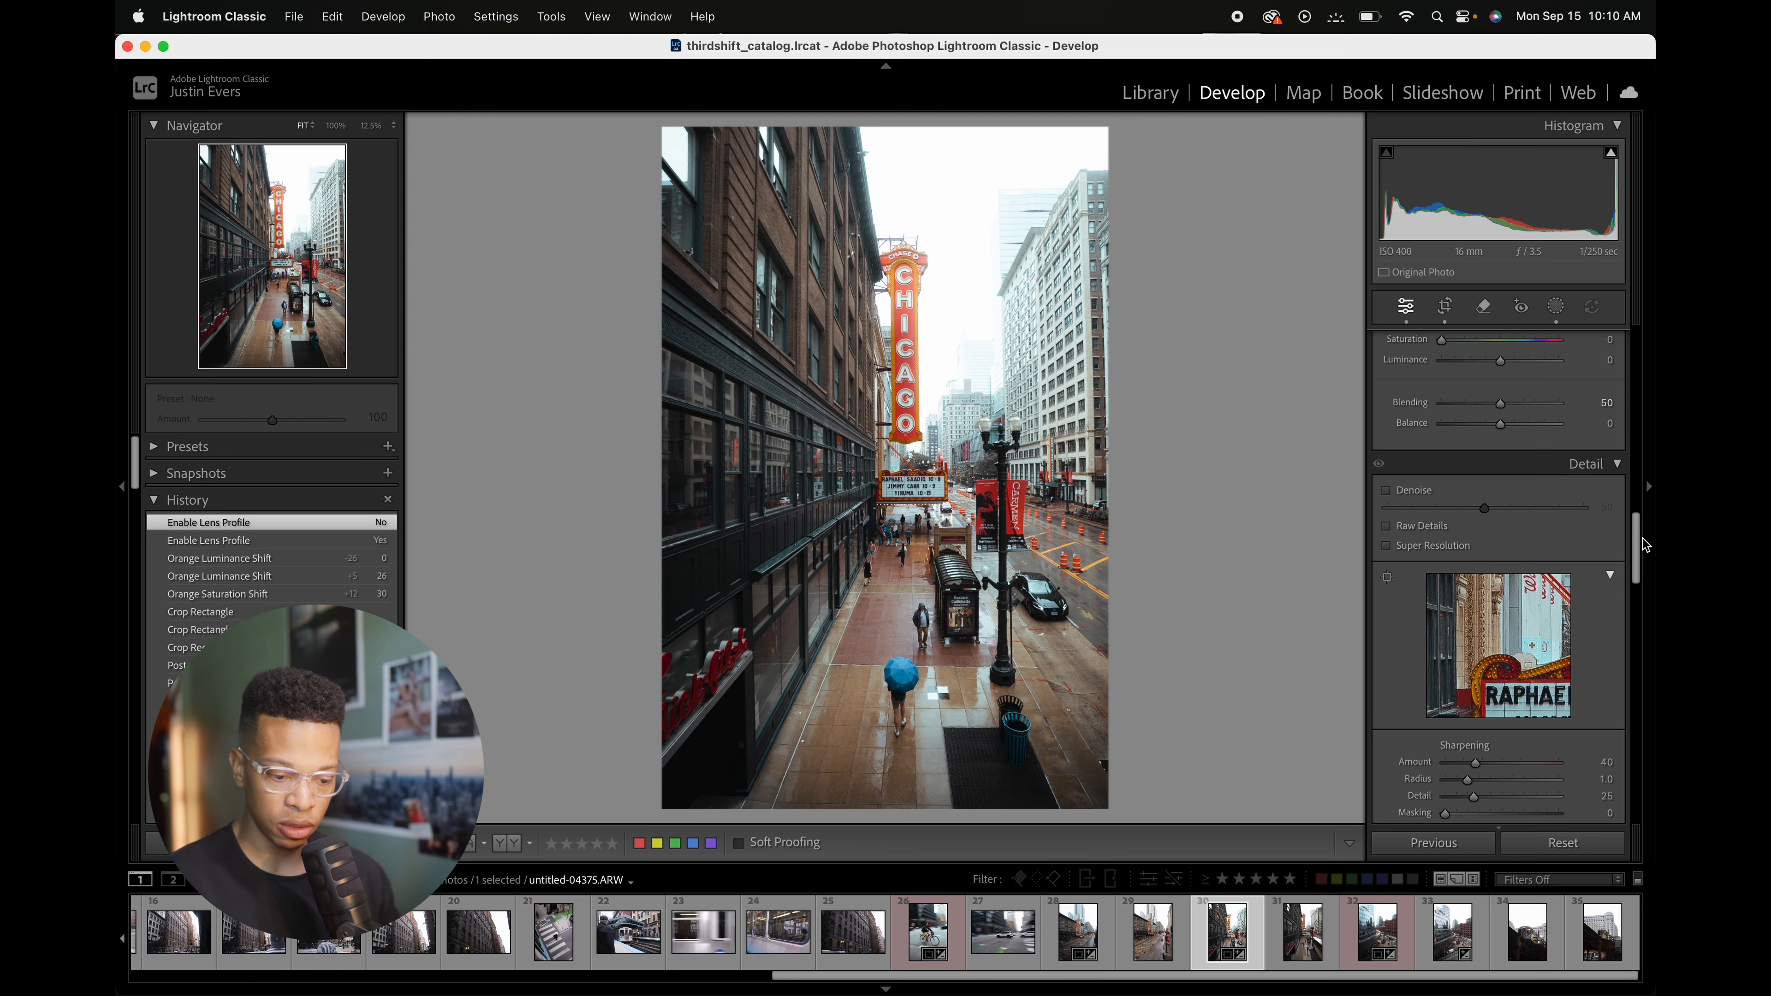
Step: Compare Remove Chromatic Aberration and Enable Profile Corrections on and off at 100% zoom, leaving both off
{"action": "scroll", "coordinate": [1642, 542], "scroll_direction": "down", "scroll_amount": 5}
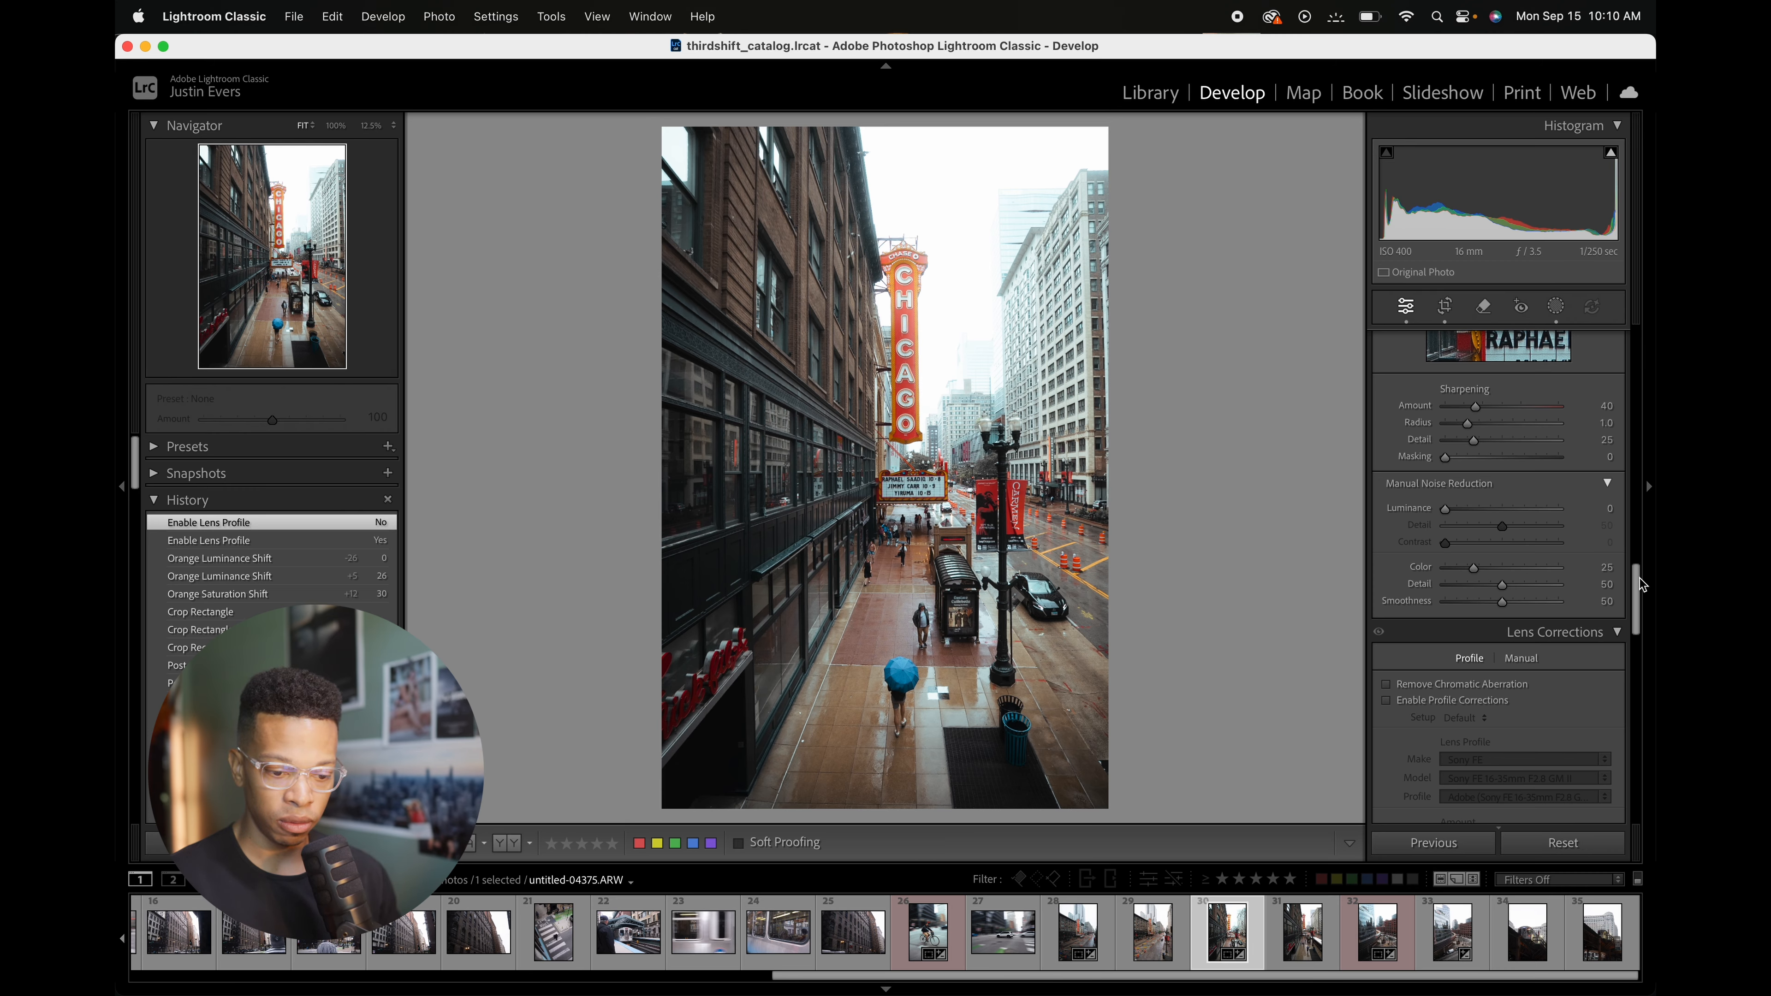
{"action": "left_click_drag", "start_coordinate": [1642, 586], "coordinate": [1640, 620]}
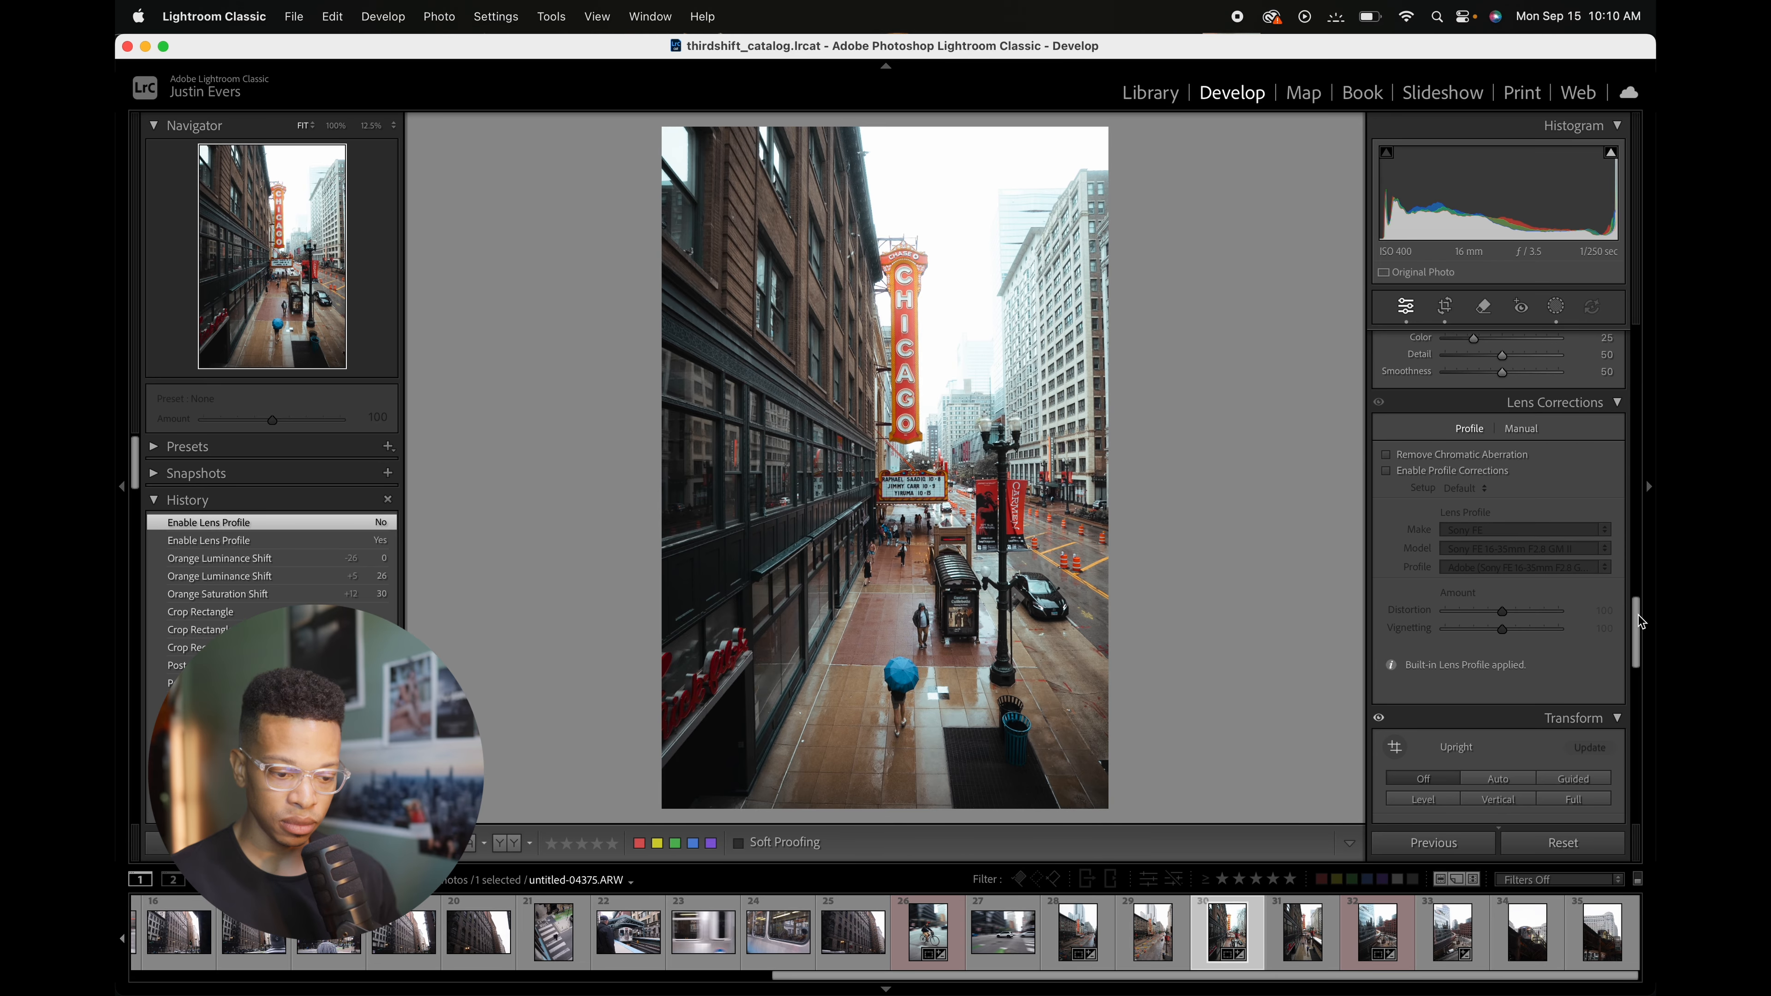
{"action": "left_click", "coordinate": [1396, 457]}
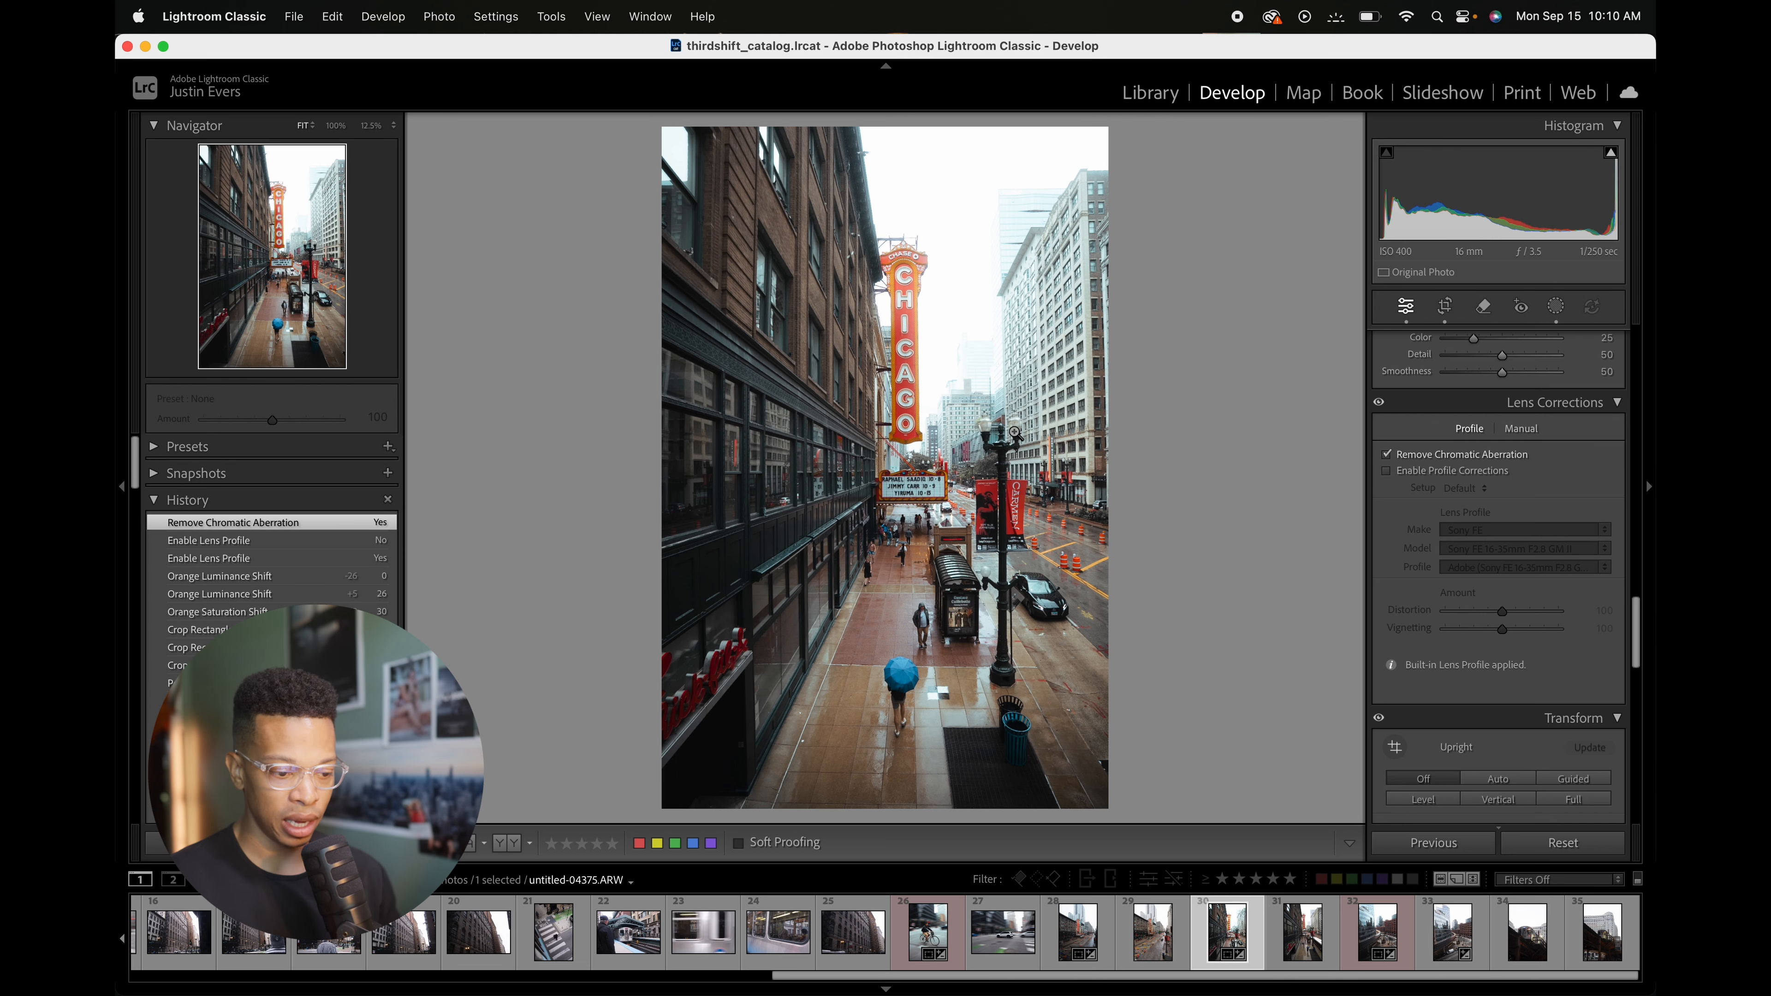
{"action": "left_click", "coordinate": [1015, 432]}
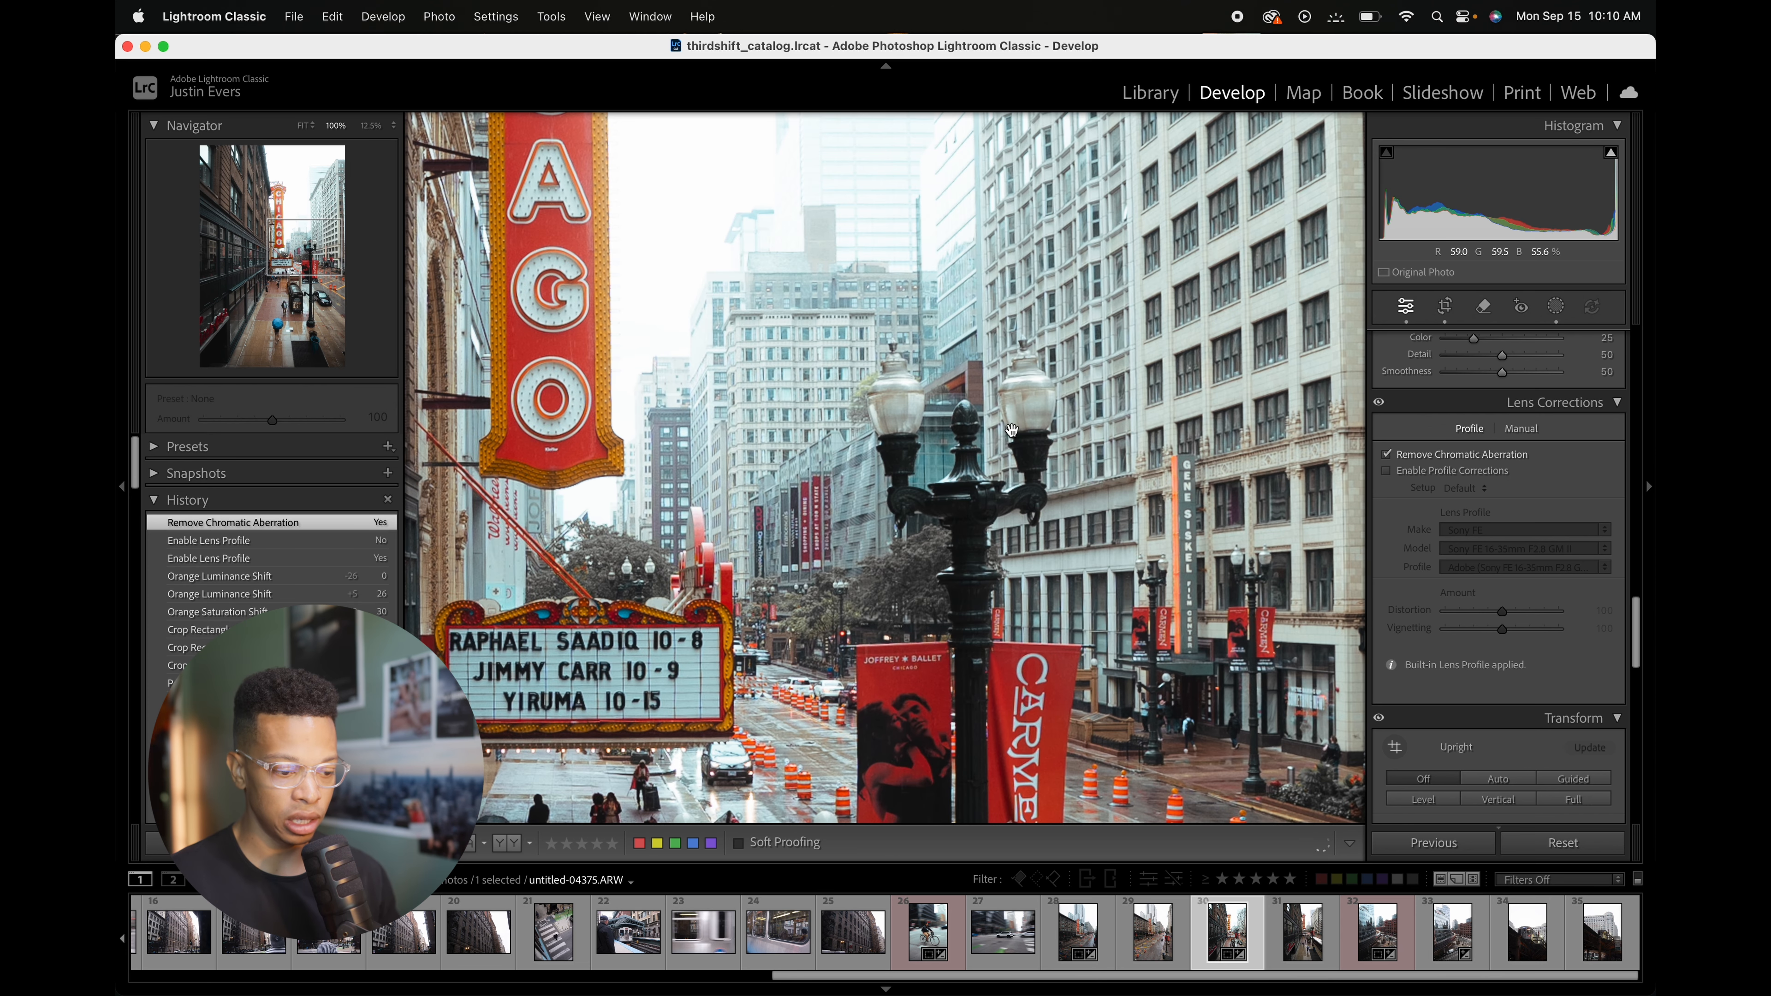
{"action": "left_click_drag", "start_coordinate": [1011, 430], "coordinate": [1180, 367]}
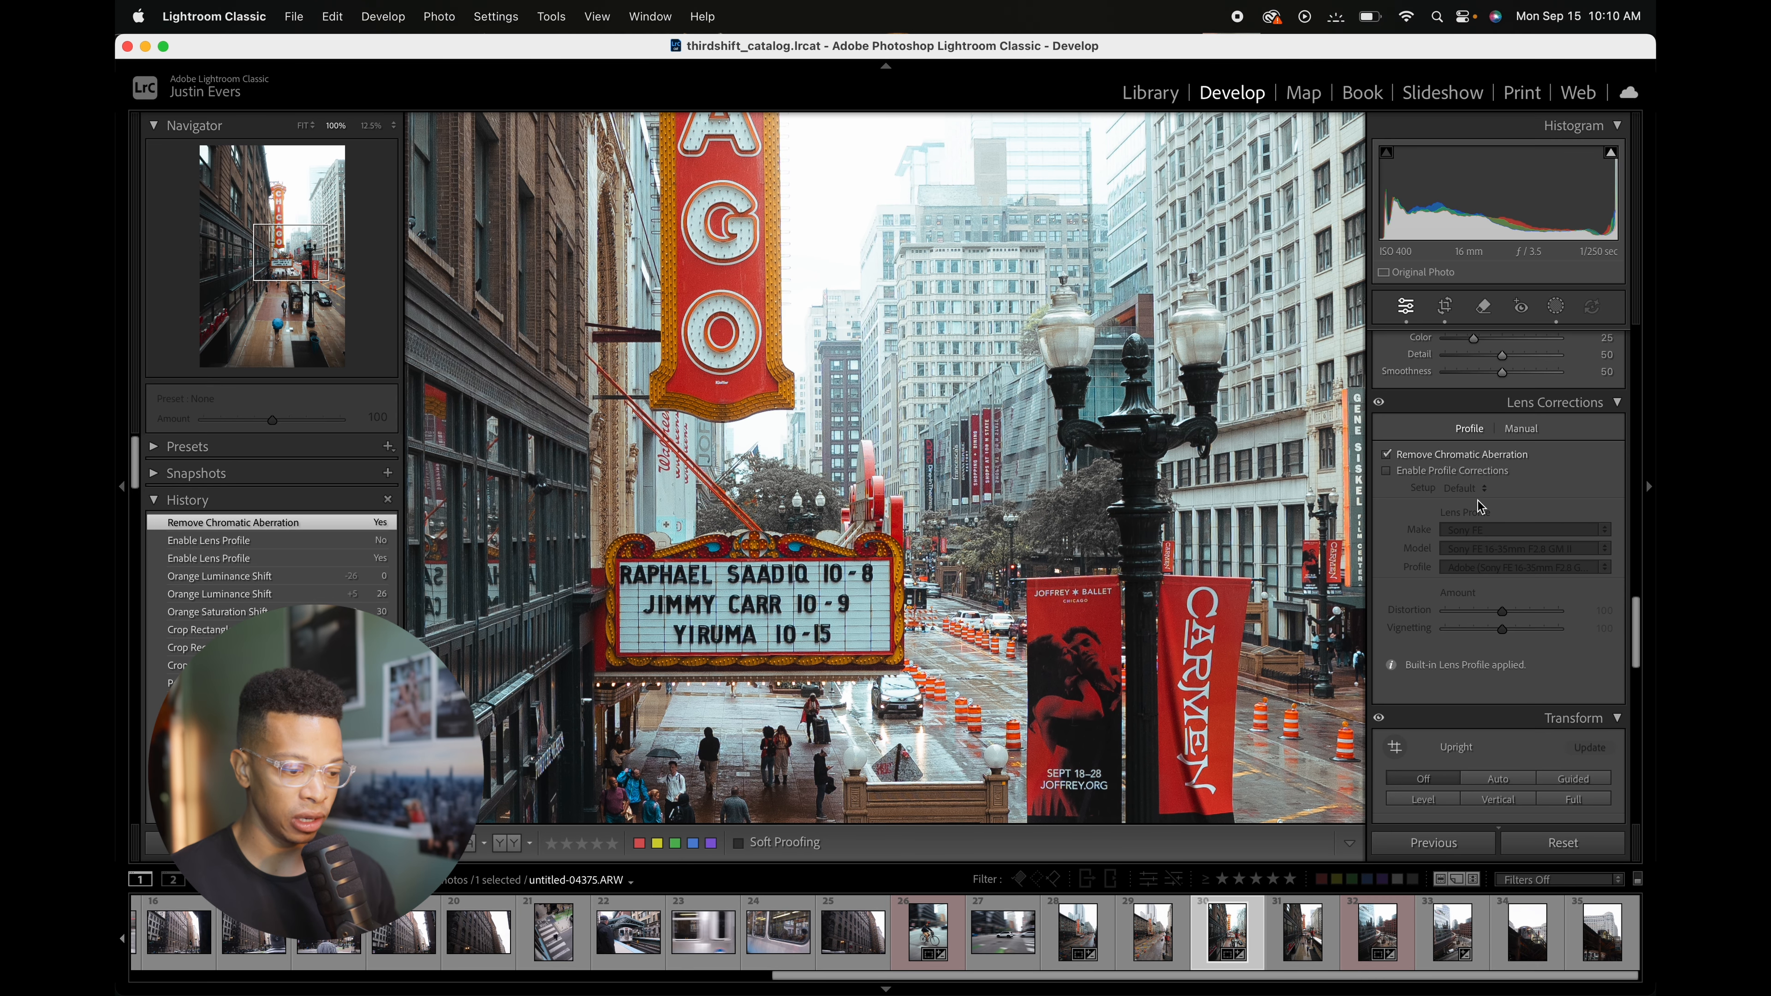
{"action": "left_click", "coordinate": [1386, 454]}
{"action": "left_click", "coordinate": [1225, 502]}
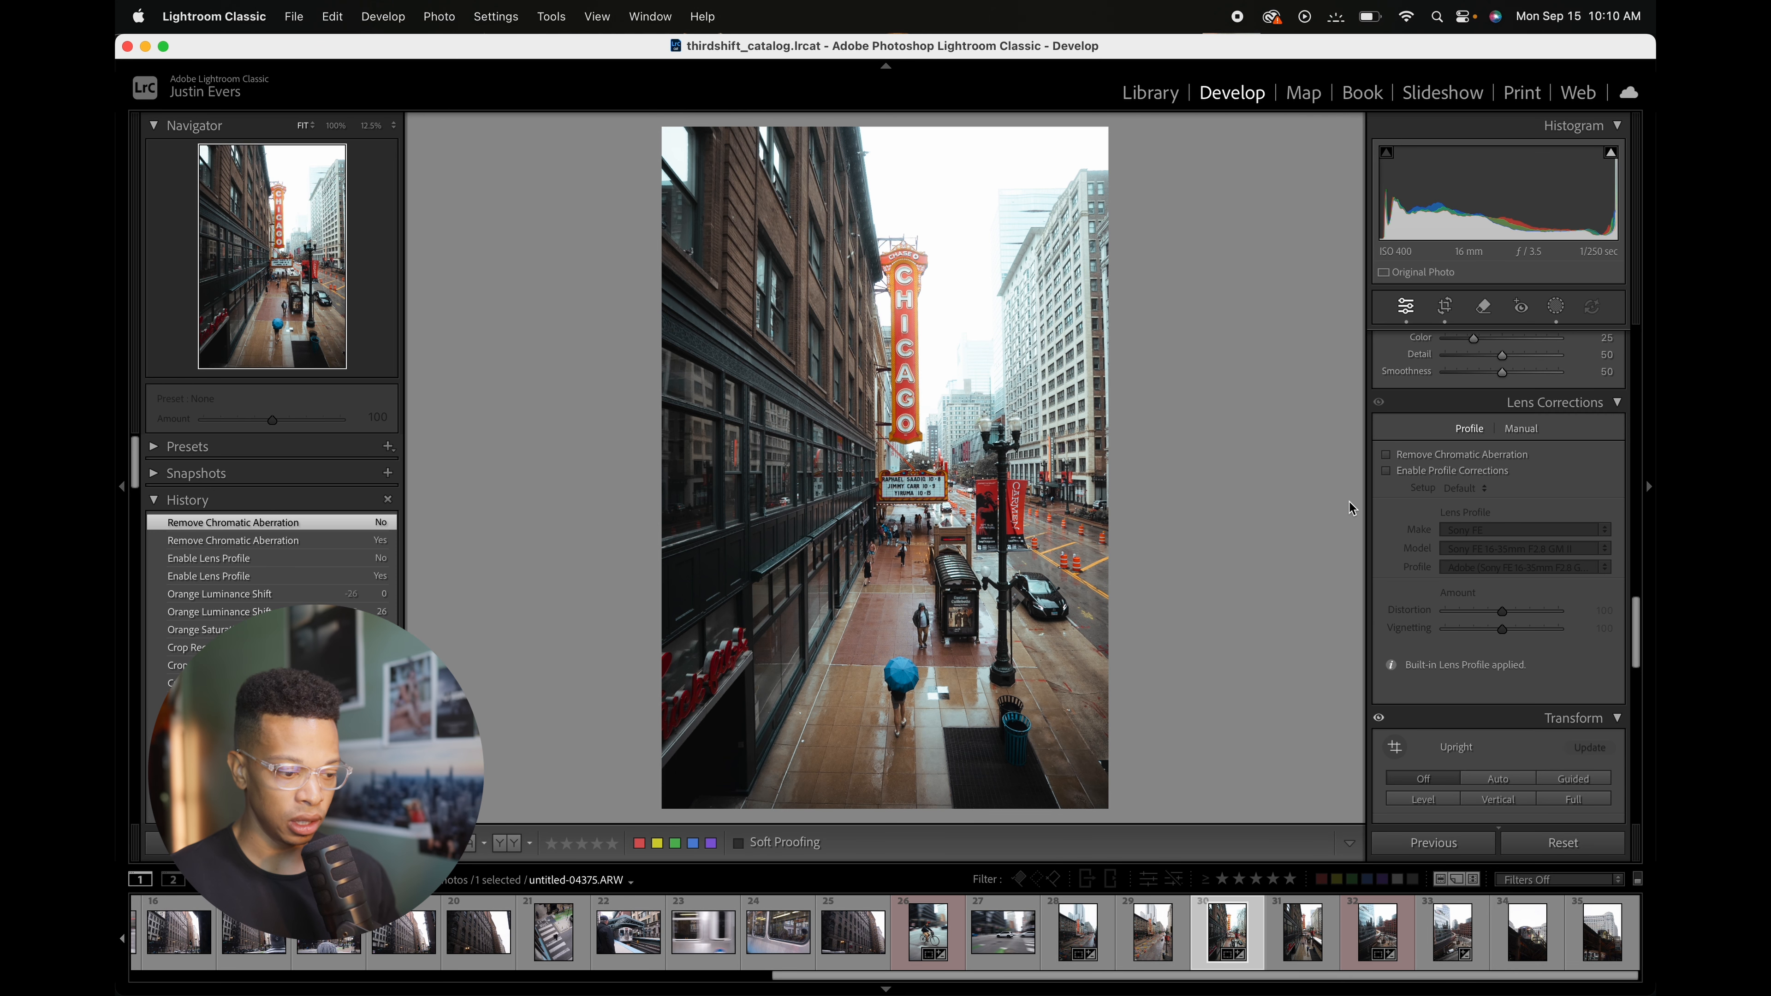
{"action": "left_click", "coordinate": [1387, 472]}
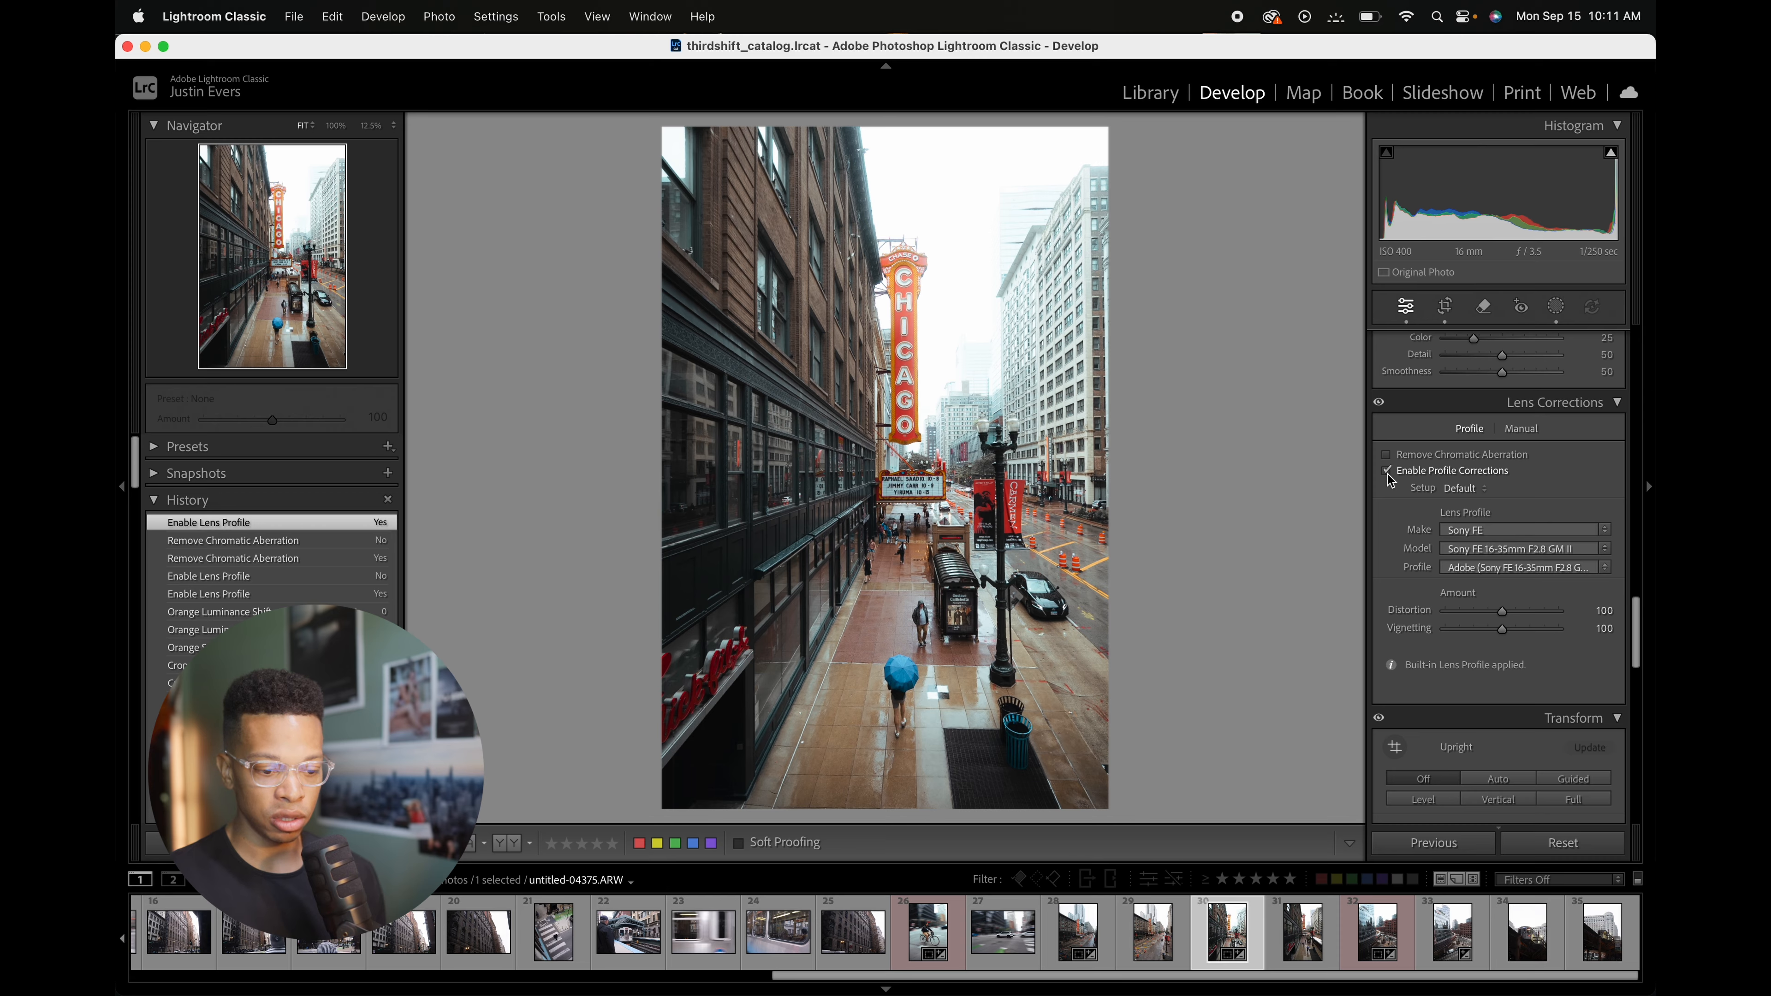
{"action": "left_click", "coordinate": [1387, 475]}
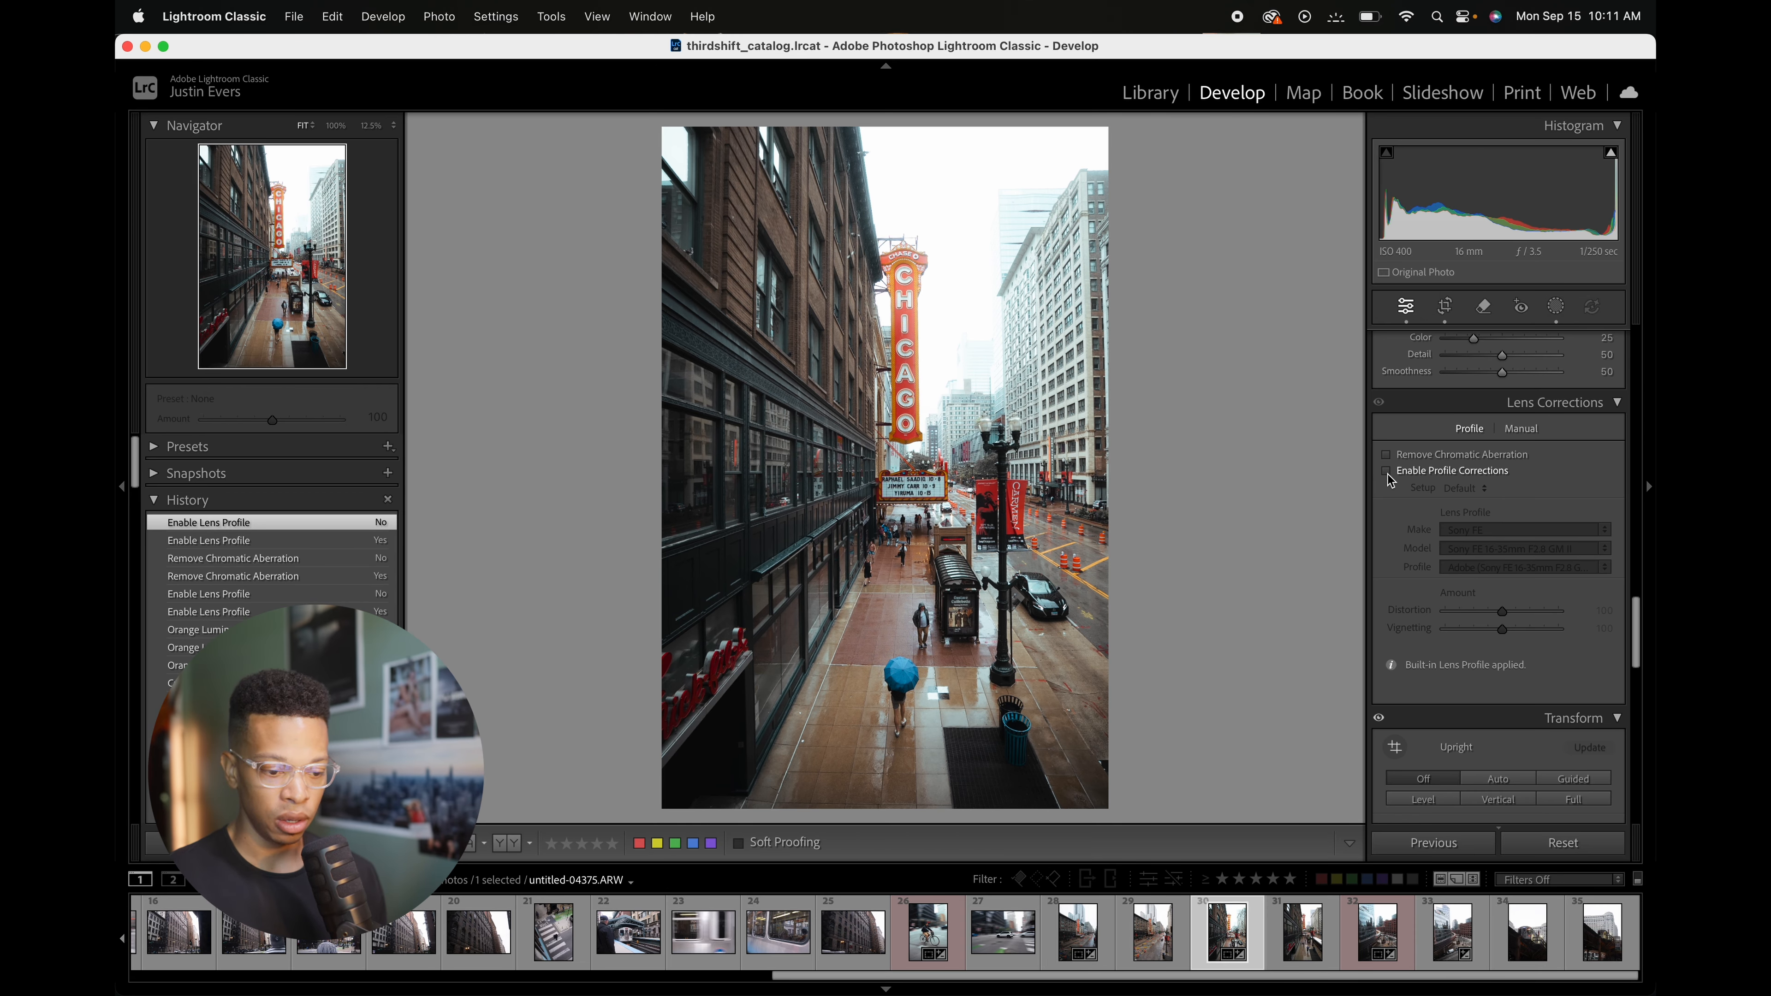
Step: Review the Transform, Lens Blur, Effects and Calibration panels, and toggle the Tone Curve off and on to compare
{"action": "scroll", "coordinate": [1630, 665], "scroll_direction": "down", "scroll_amount": 5}
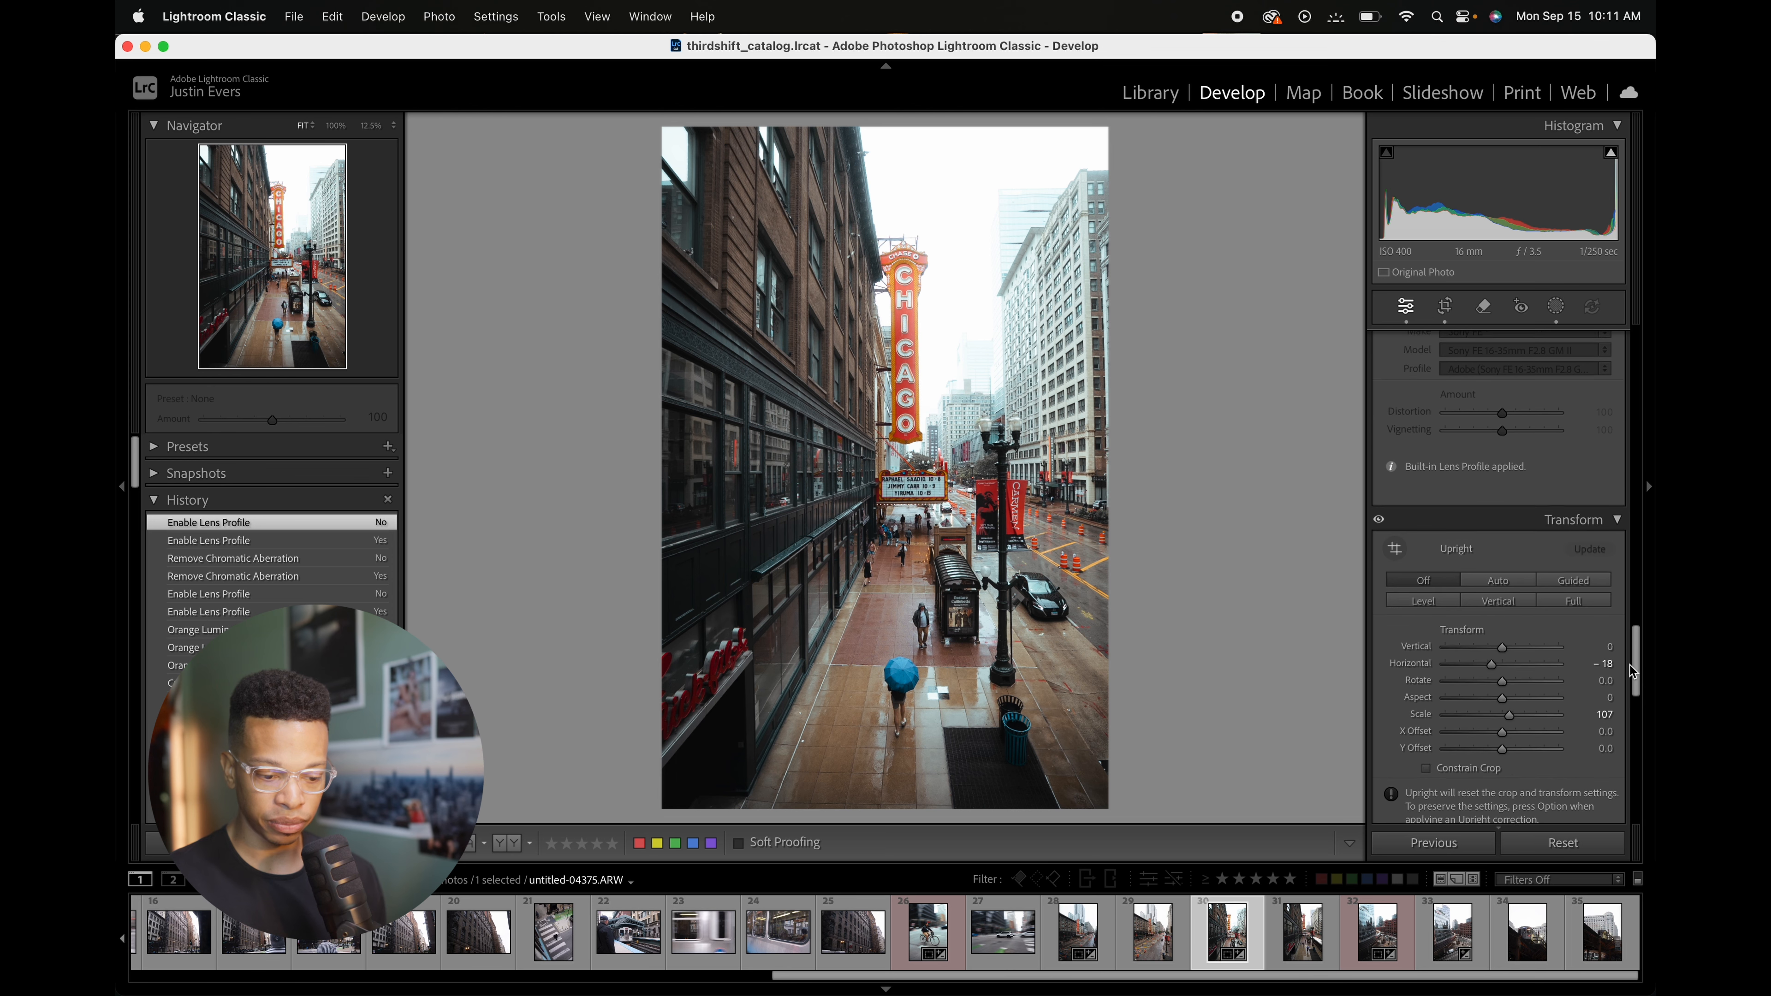
{"action": "scroll", "coordinate": [1630, 690], "scroll_direction": "down", "scroll_amount": 3}
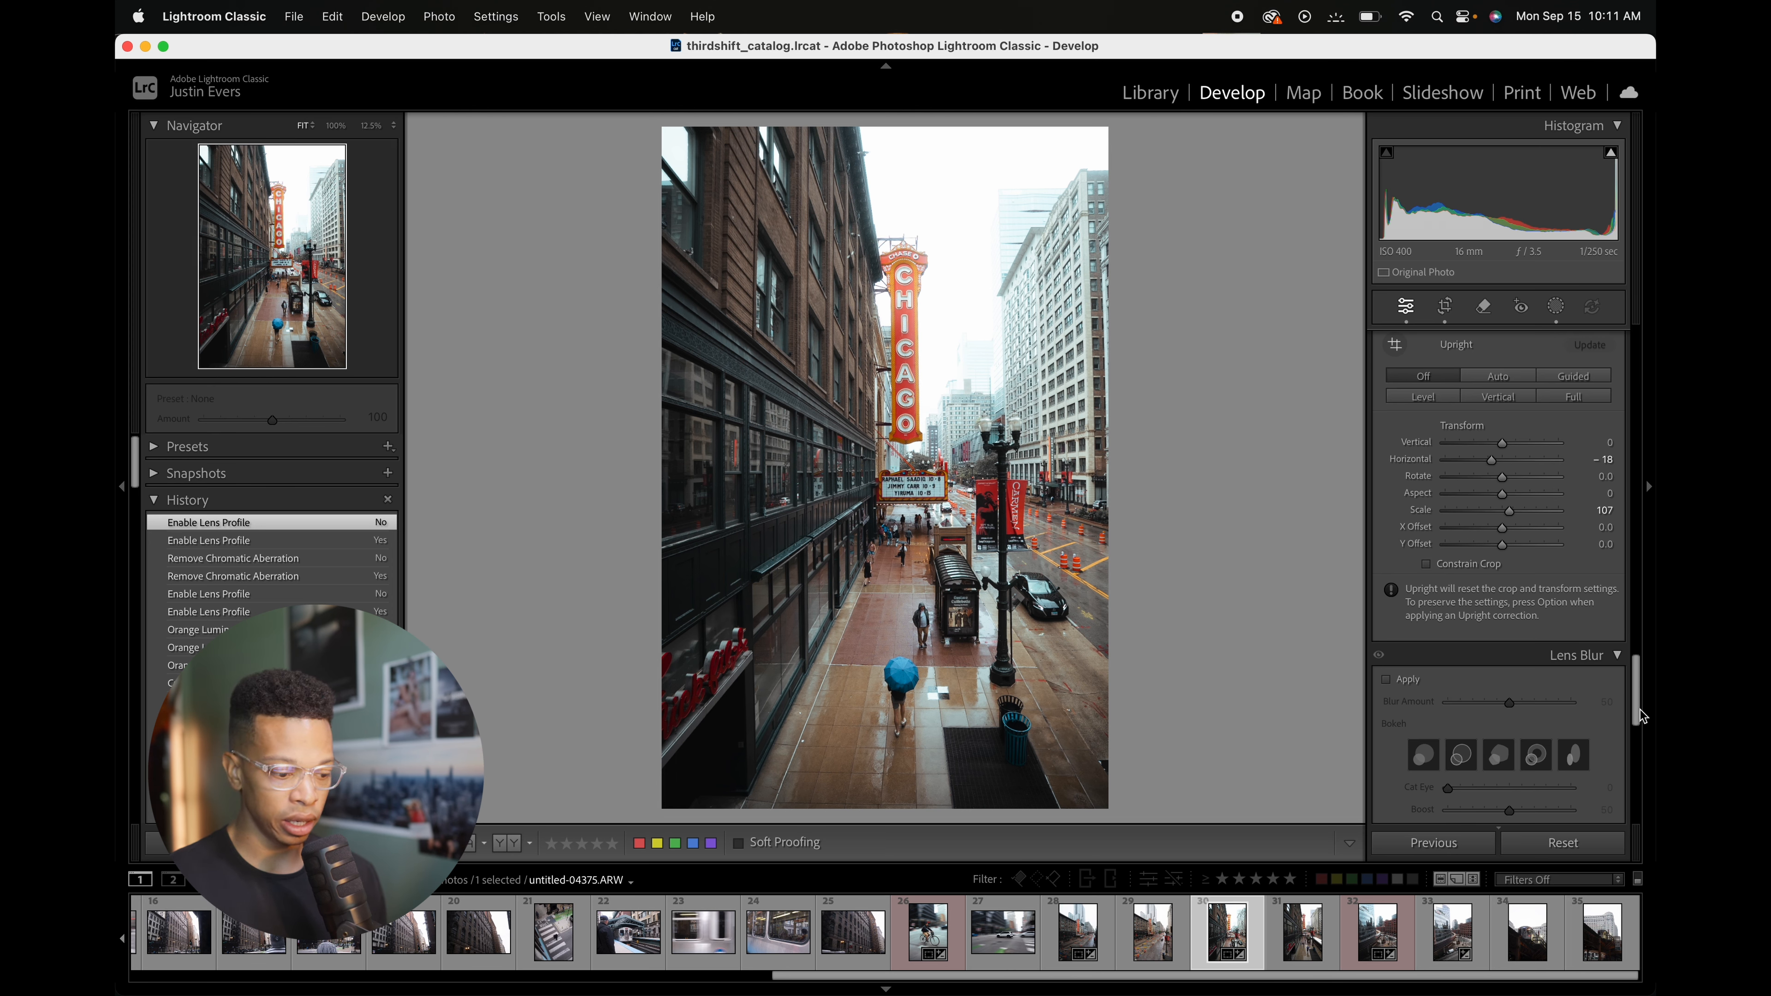
{"action": "left_click_drag", "start_coordinate": [1639, 710], "coordinate": [1652, 749]}
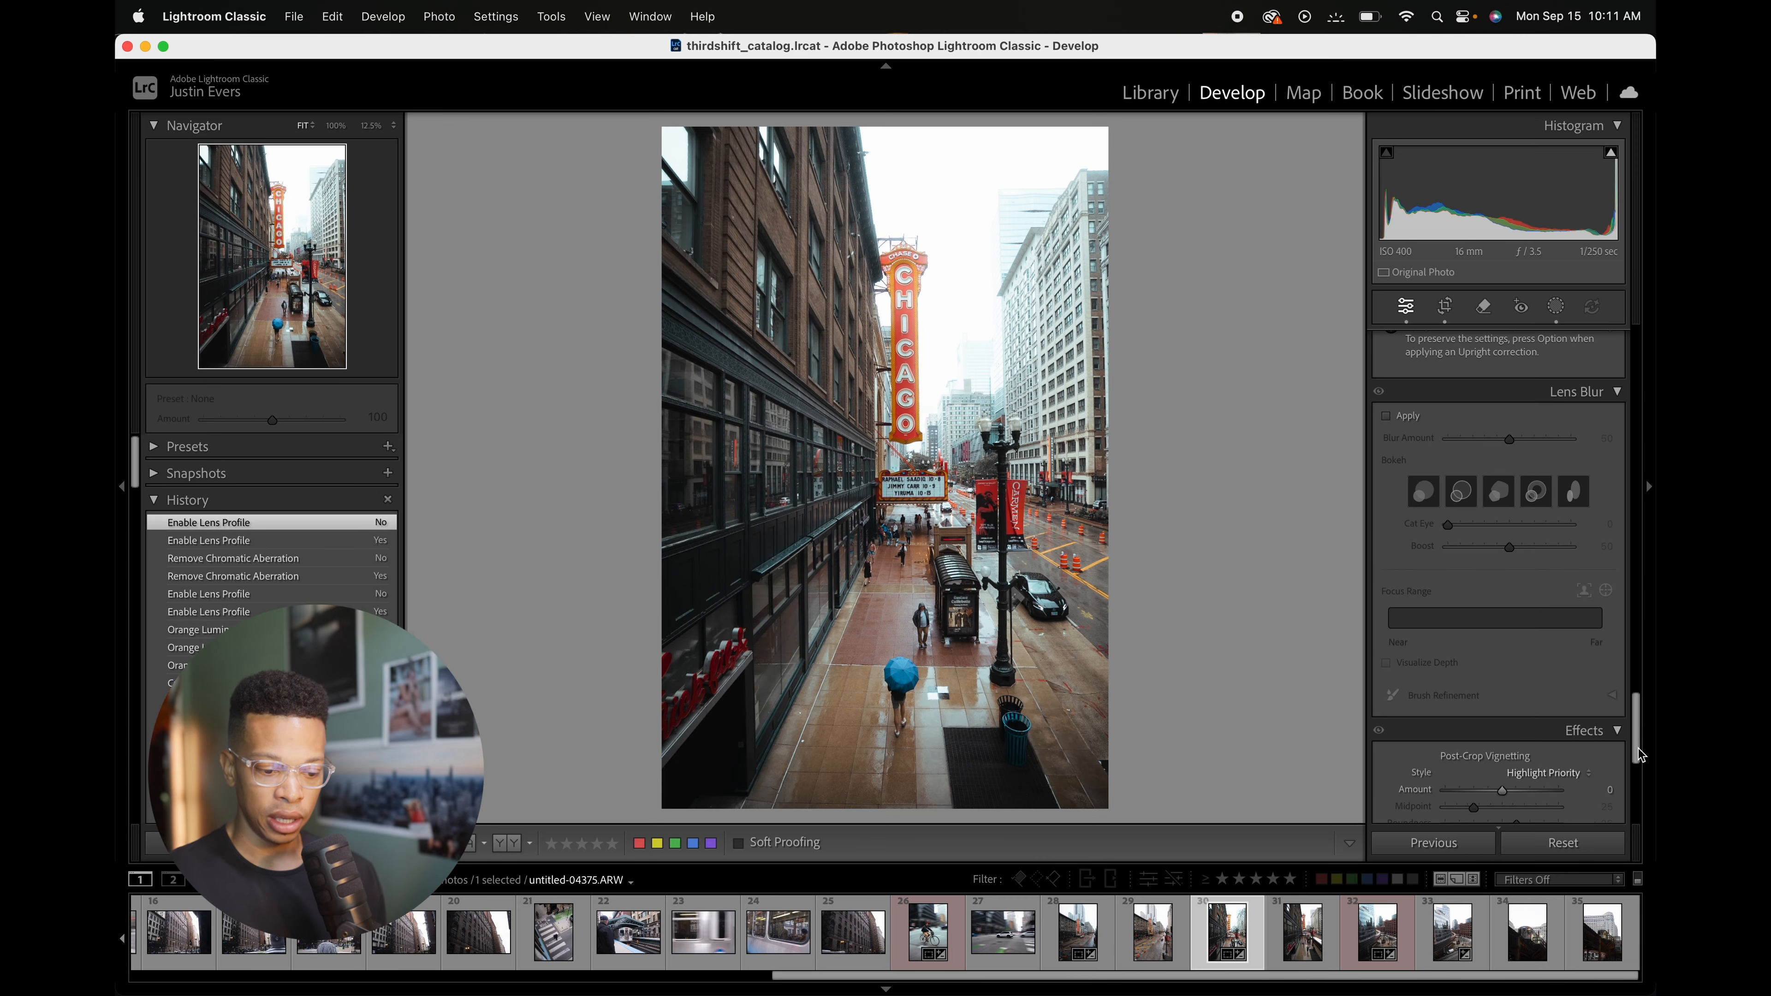
{"action": "scroll", "coordinate": [1507, 670], "scroll_direction": "down", "scroll_amount": 5}
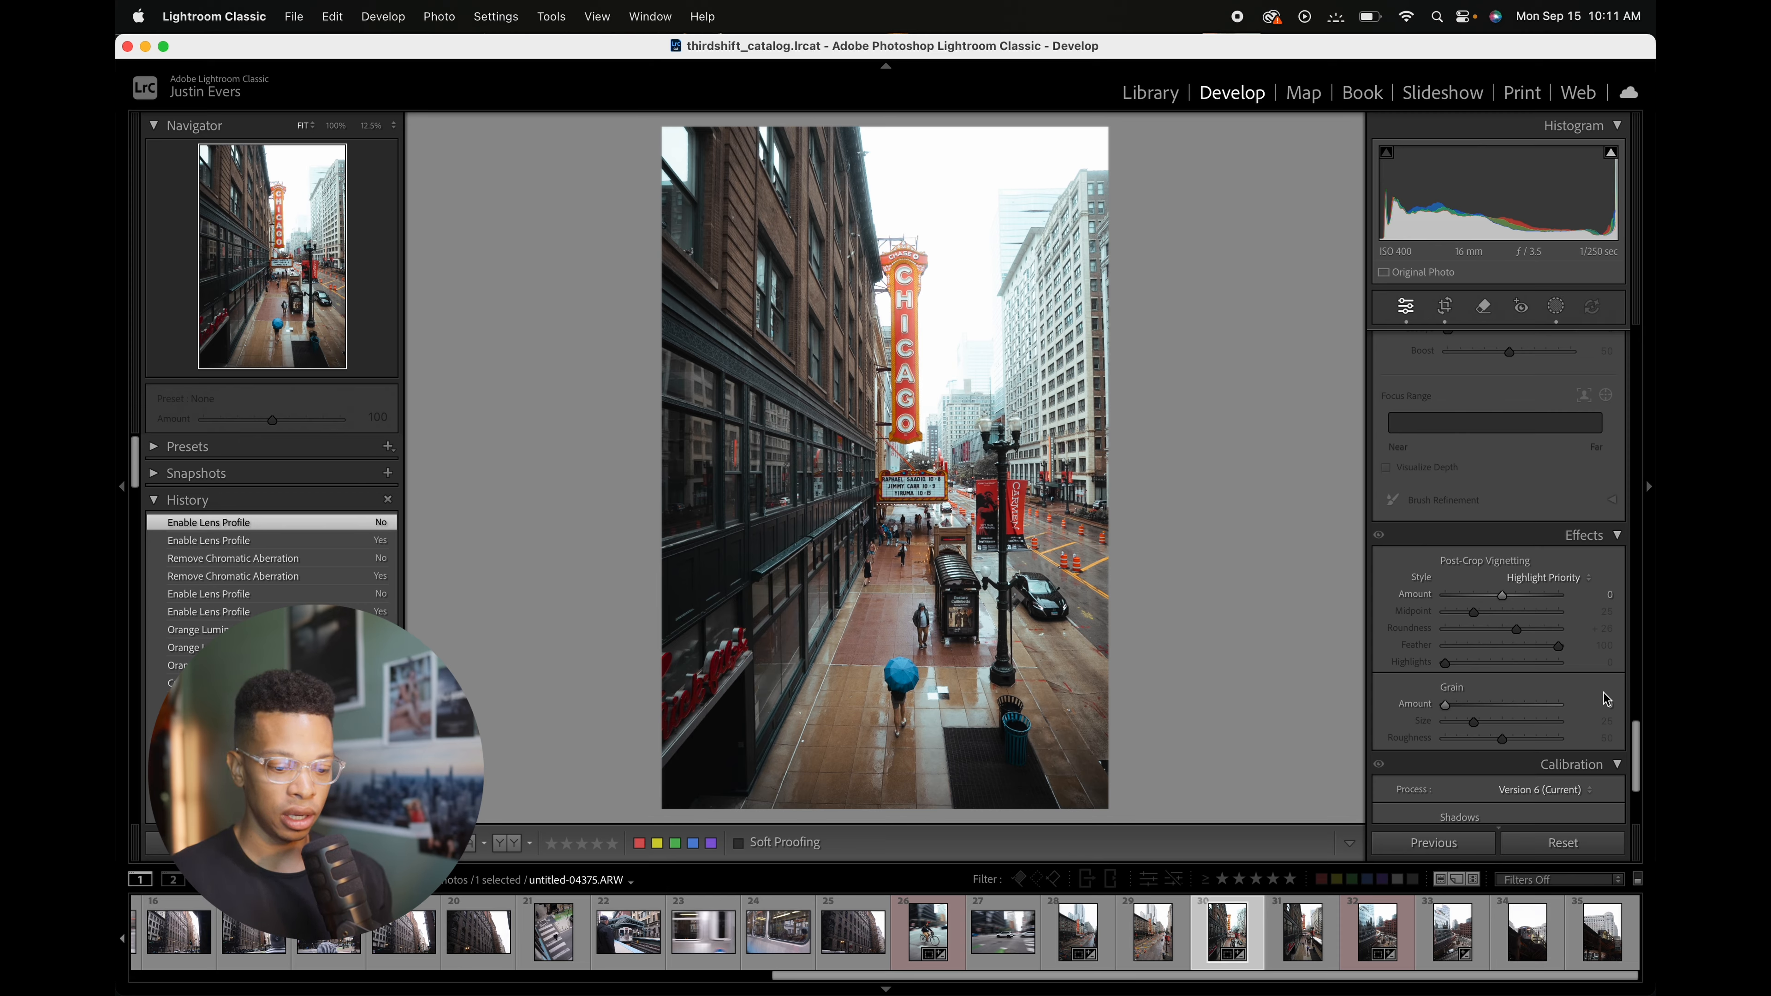
{"action": "scroll", "coordinate": [1639, 761], "scroll_direction": "down", "scroll_amount": 3}
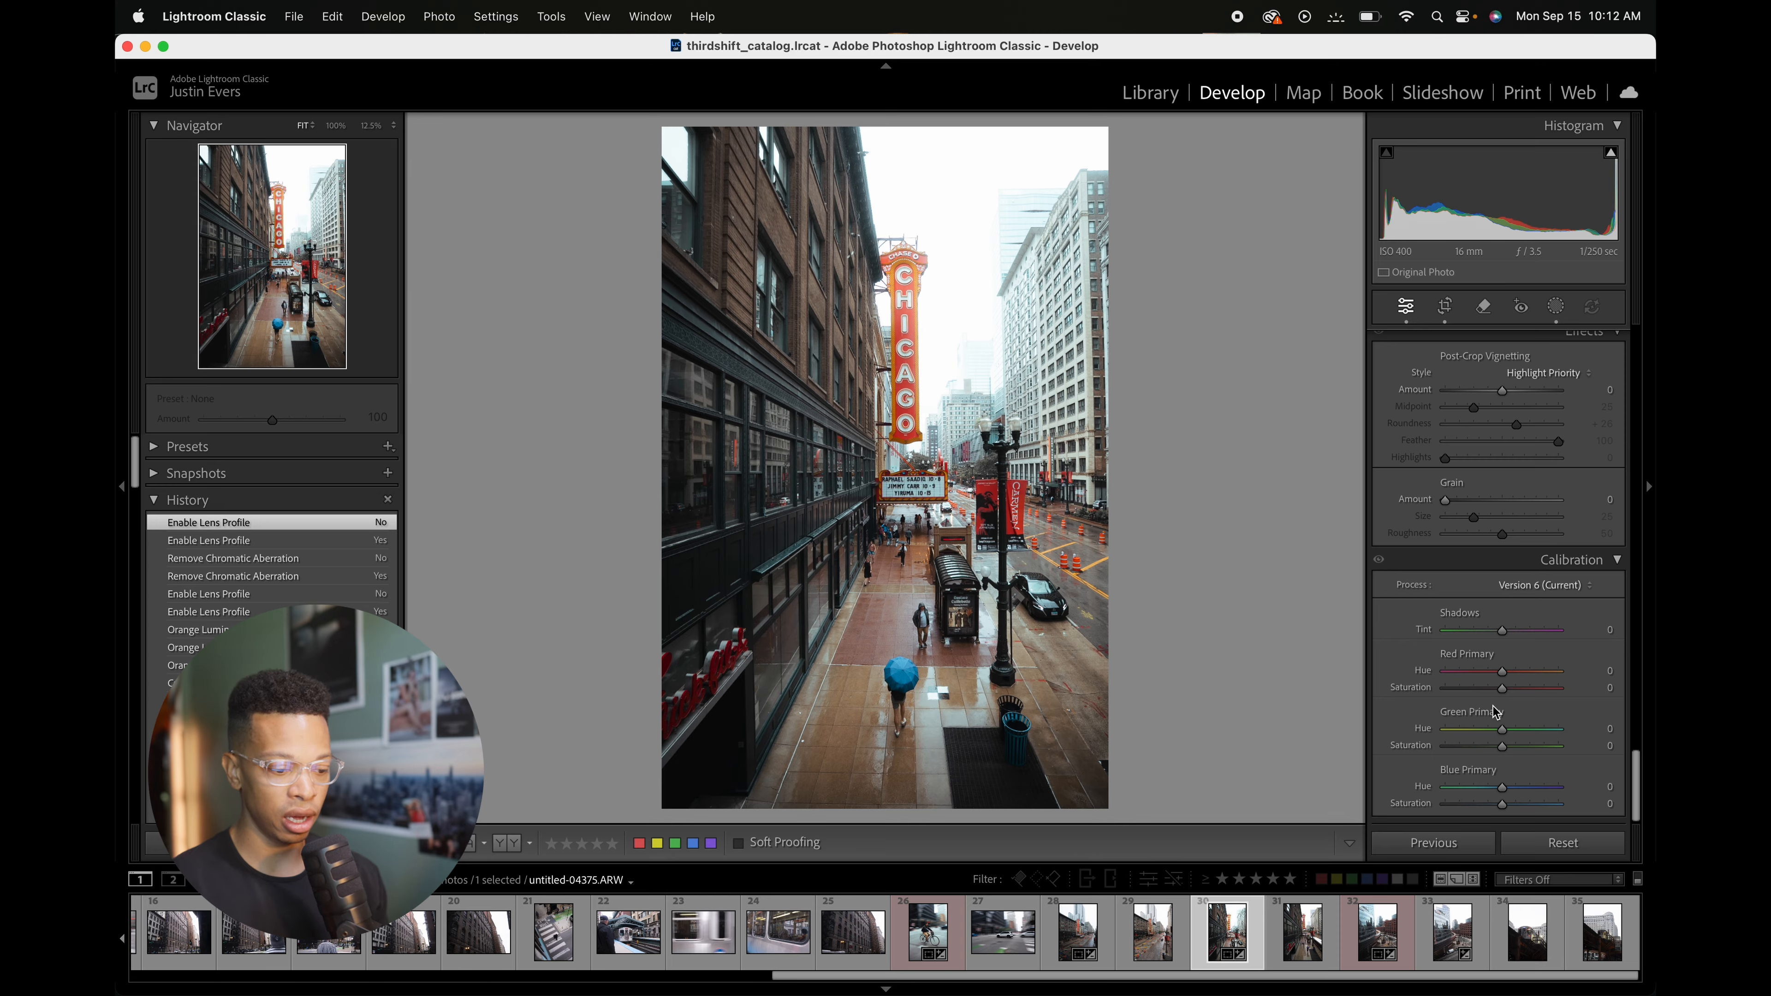
{"action": "left_click_drag", "start_coordinate": [1633, 774], "coordinate": [1585, 312]}
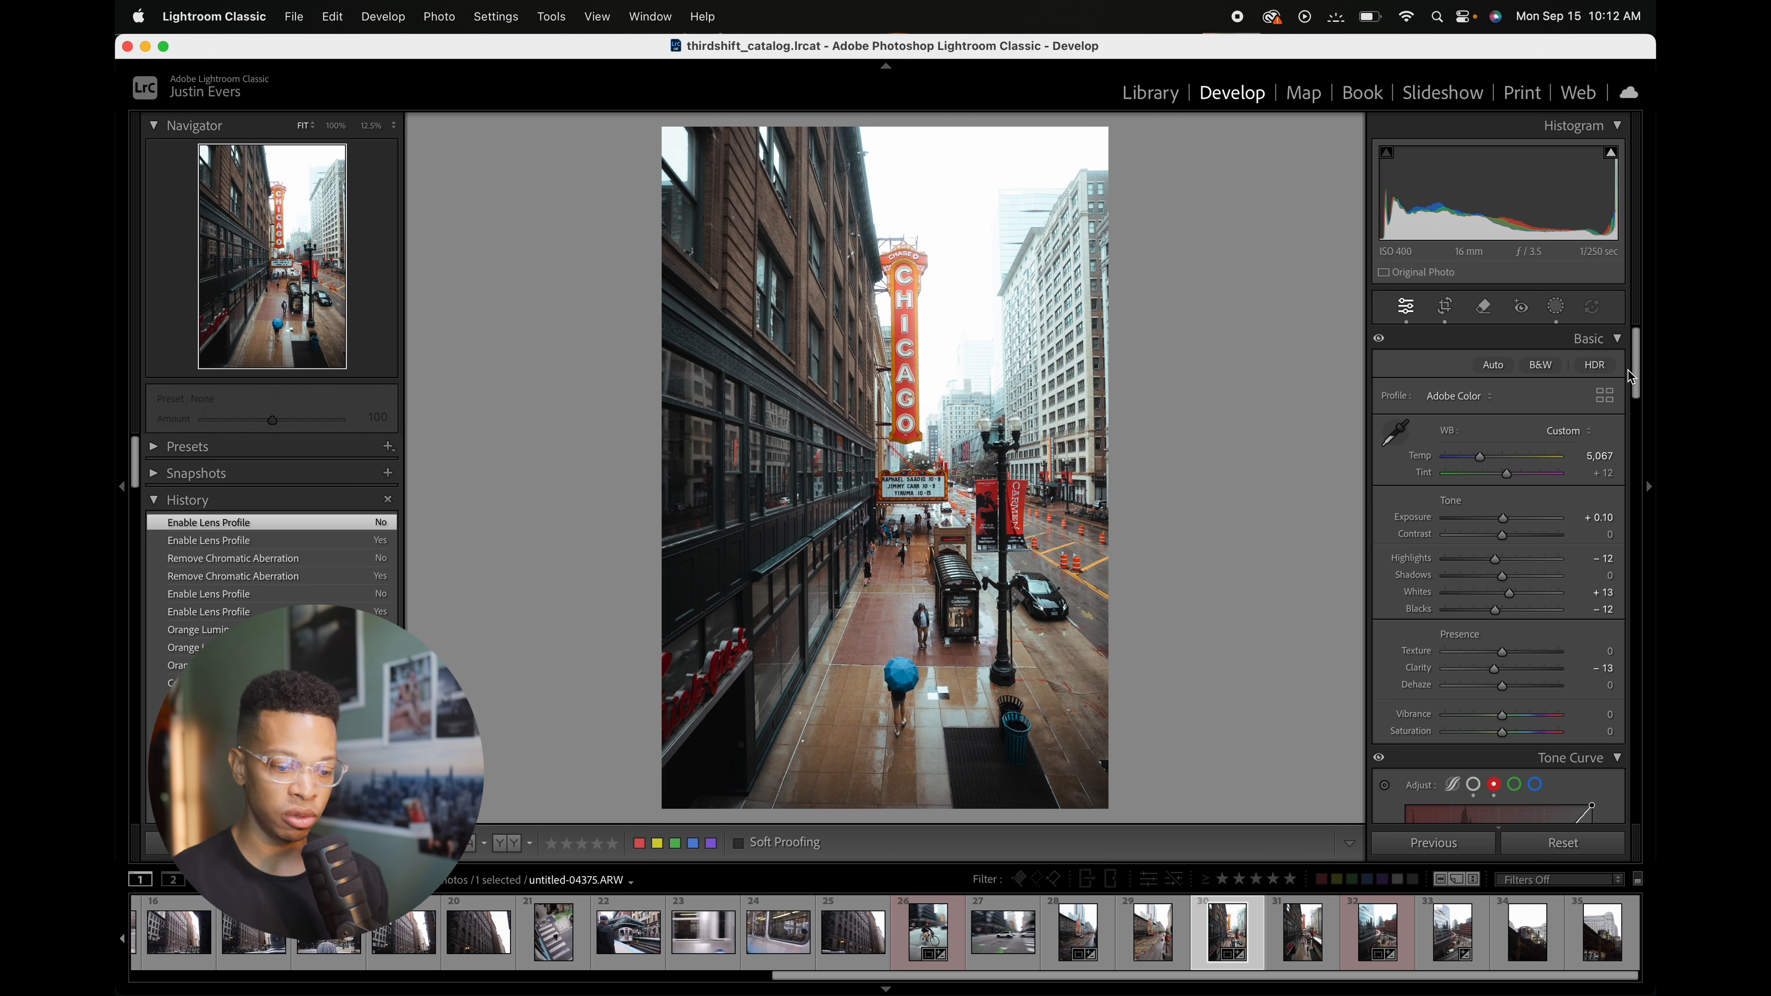
{"action": "left_click_drag", "start_coordinate": [1632, 371], "coordinate": [1634, 412]}
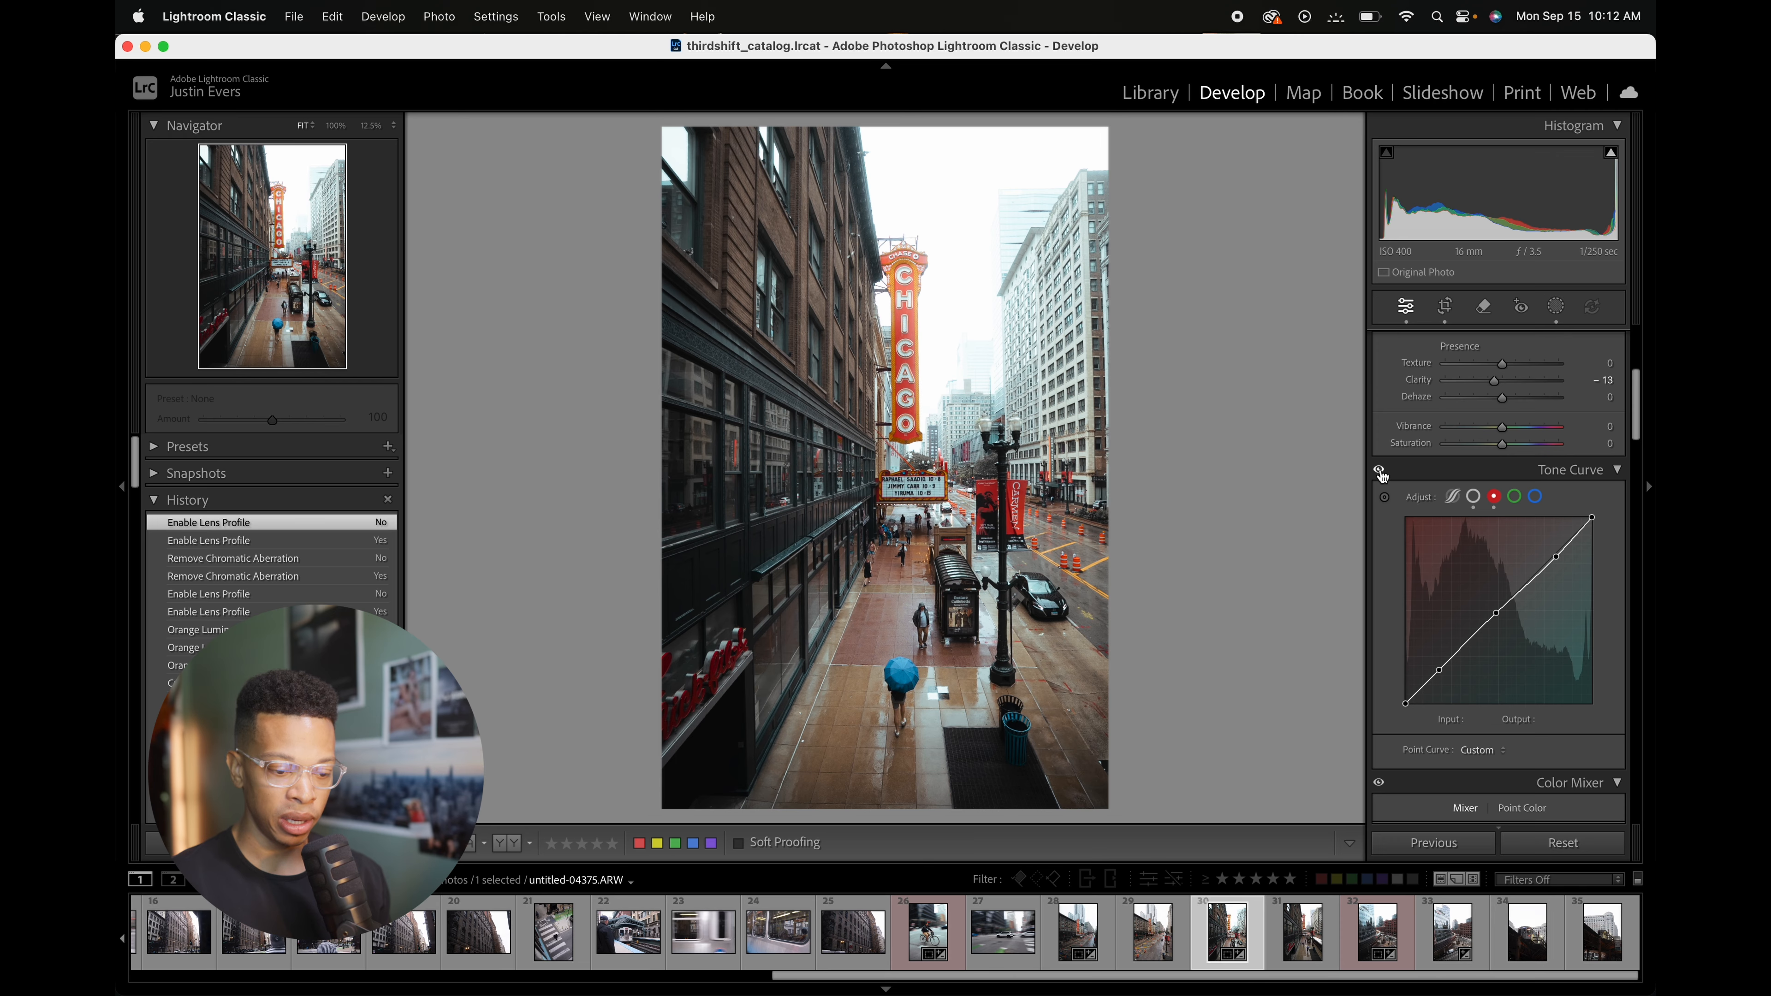
{"action": "left_click", "coordinate": [1379, 470]}
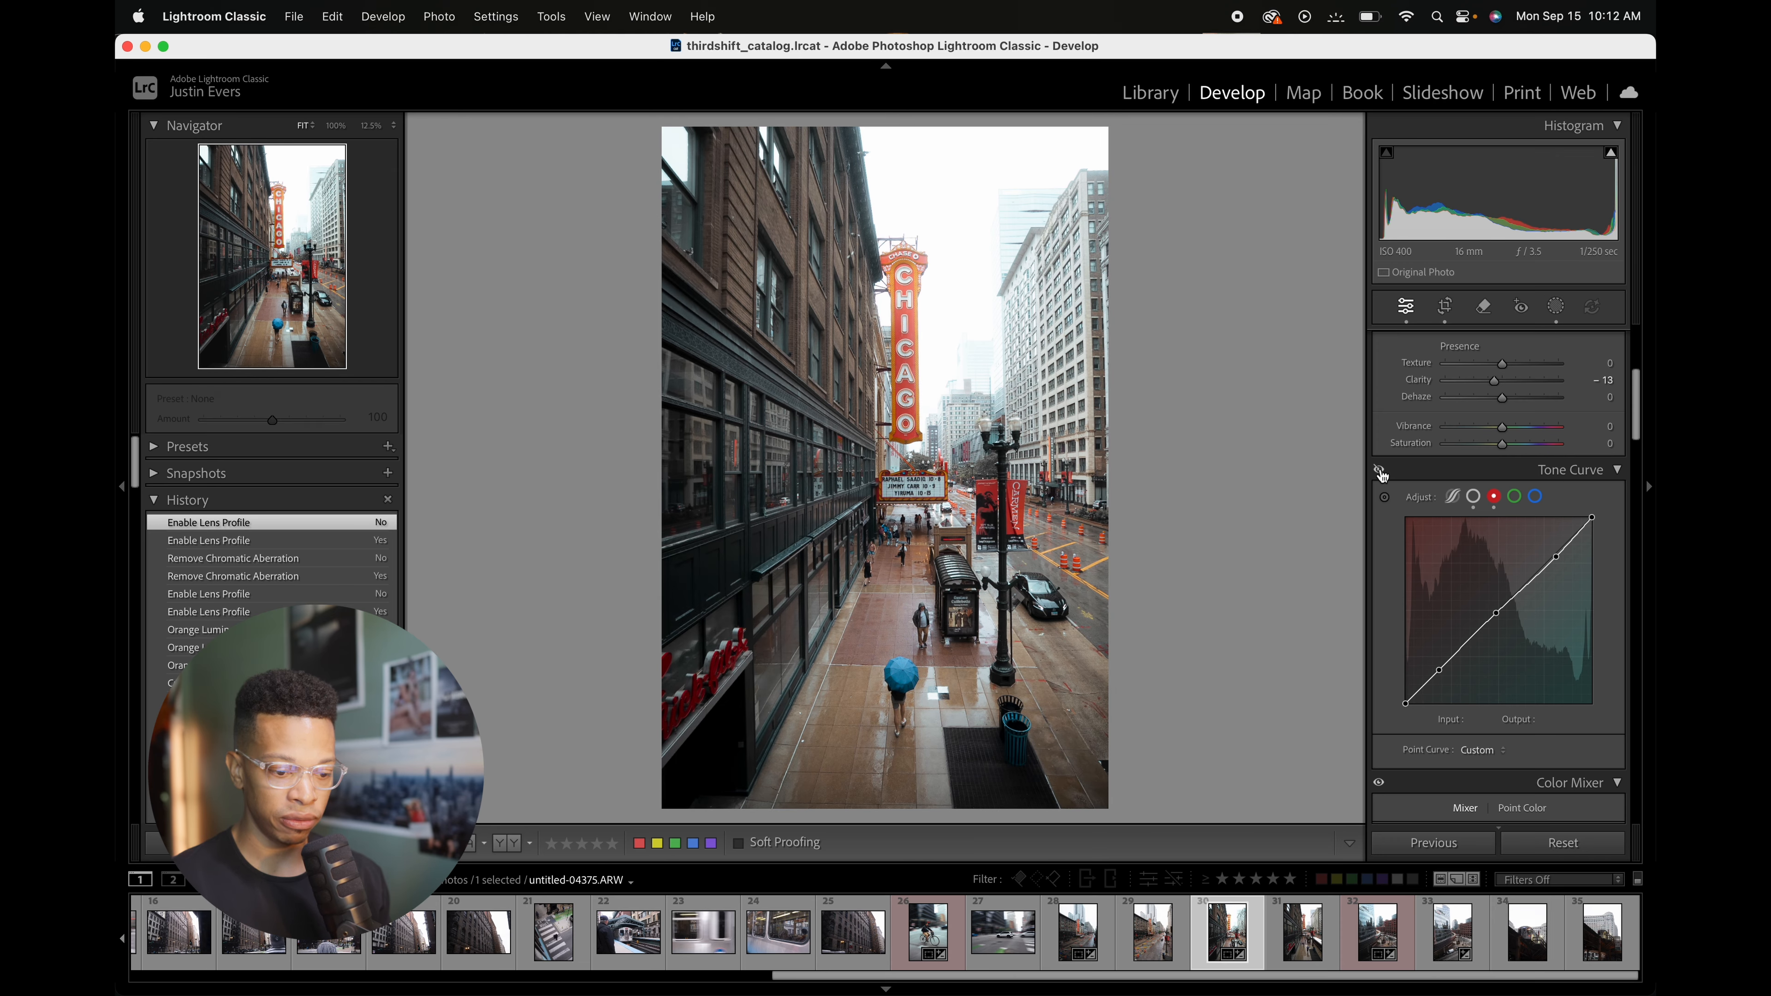
{"action": "left_click", "coordinate": [1380, 471]}
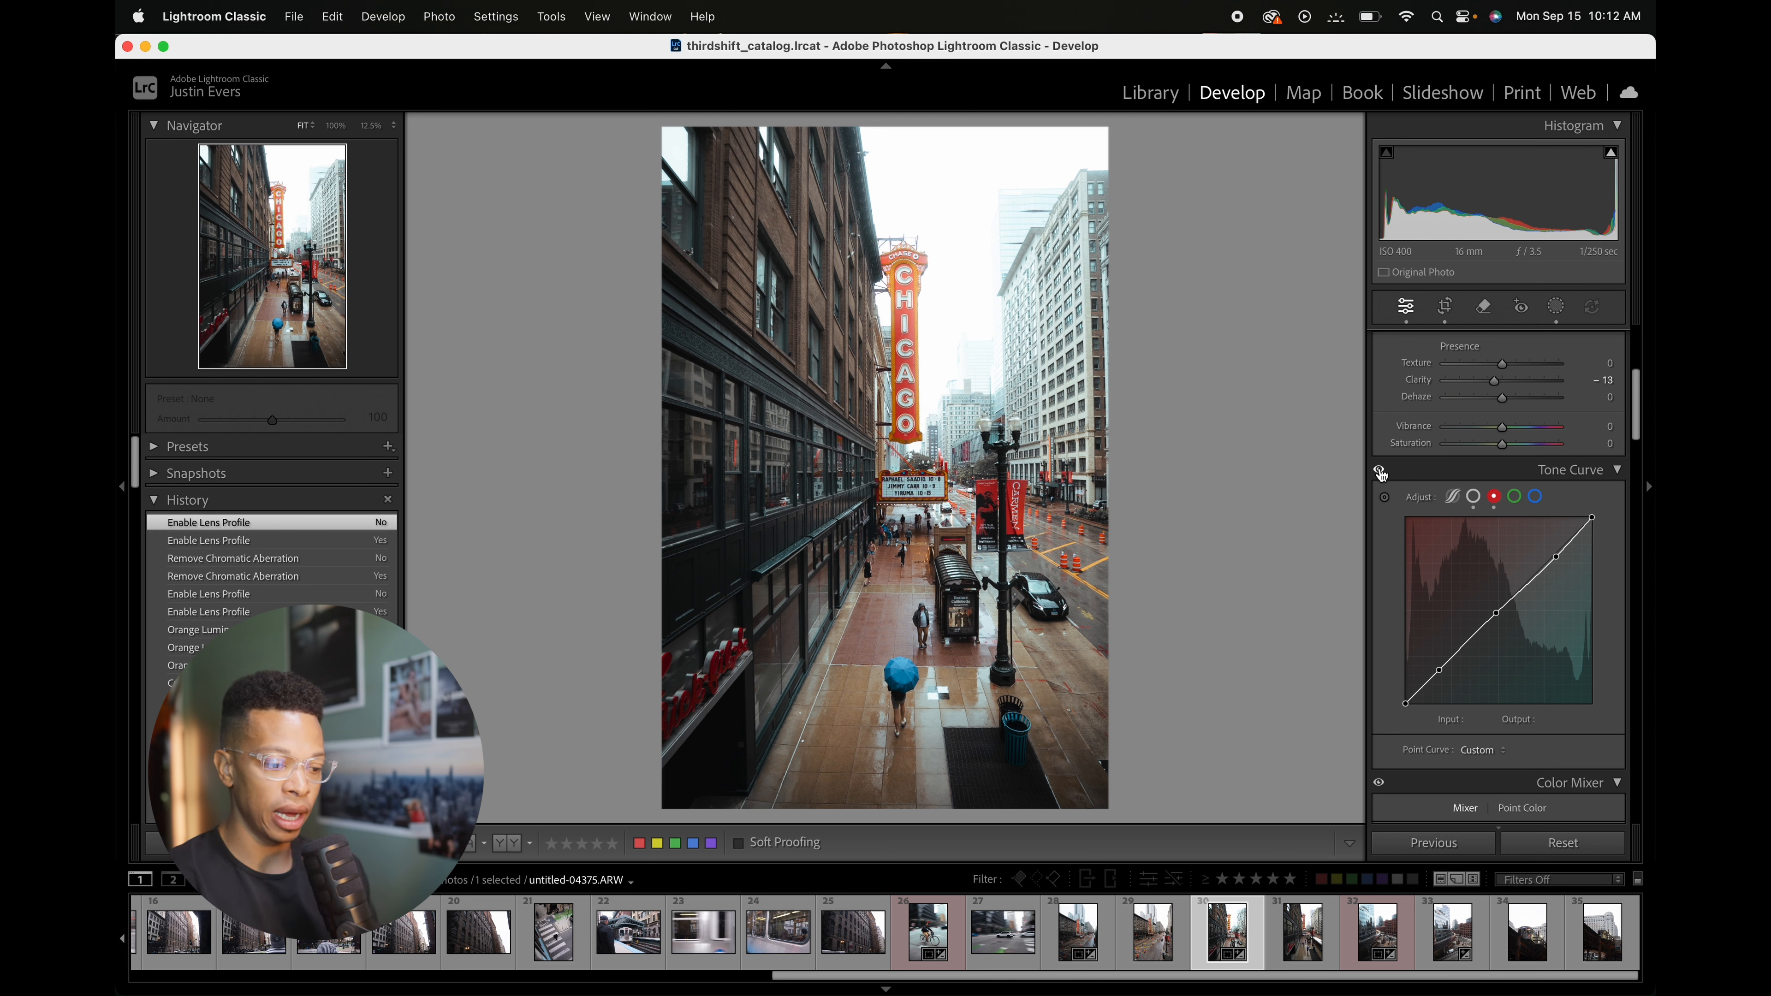
Step: Preview early History states back to the import to compare the original with the current edit
{"action": "scroll", "coordinate": [272, 544], "scroll_direction": "down", "scroll_amount": 10}
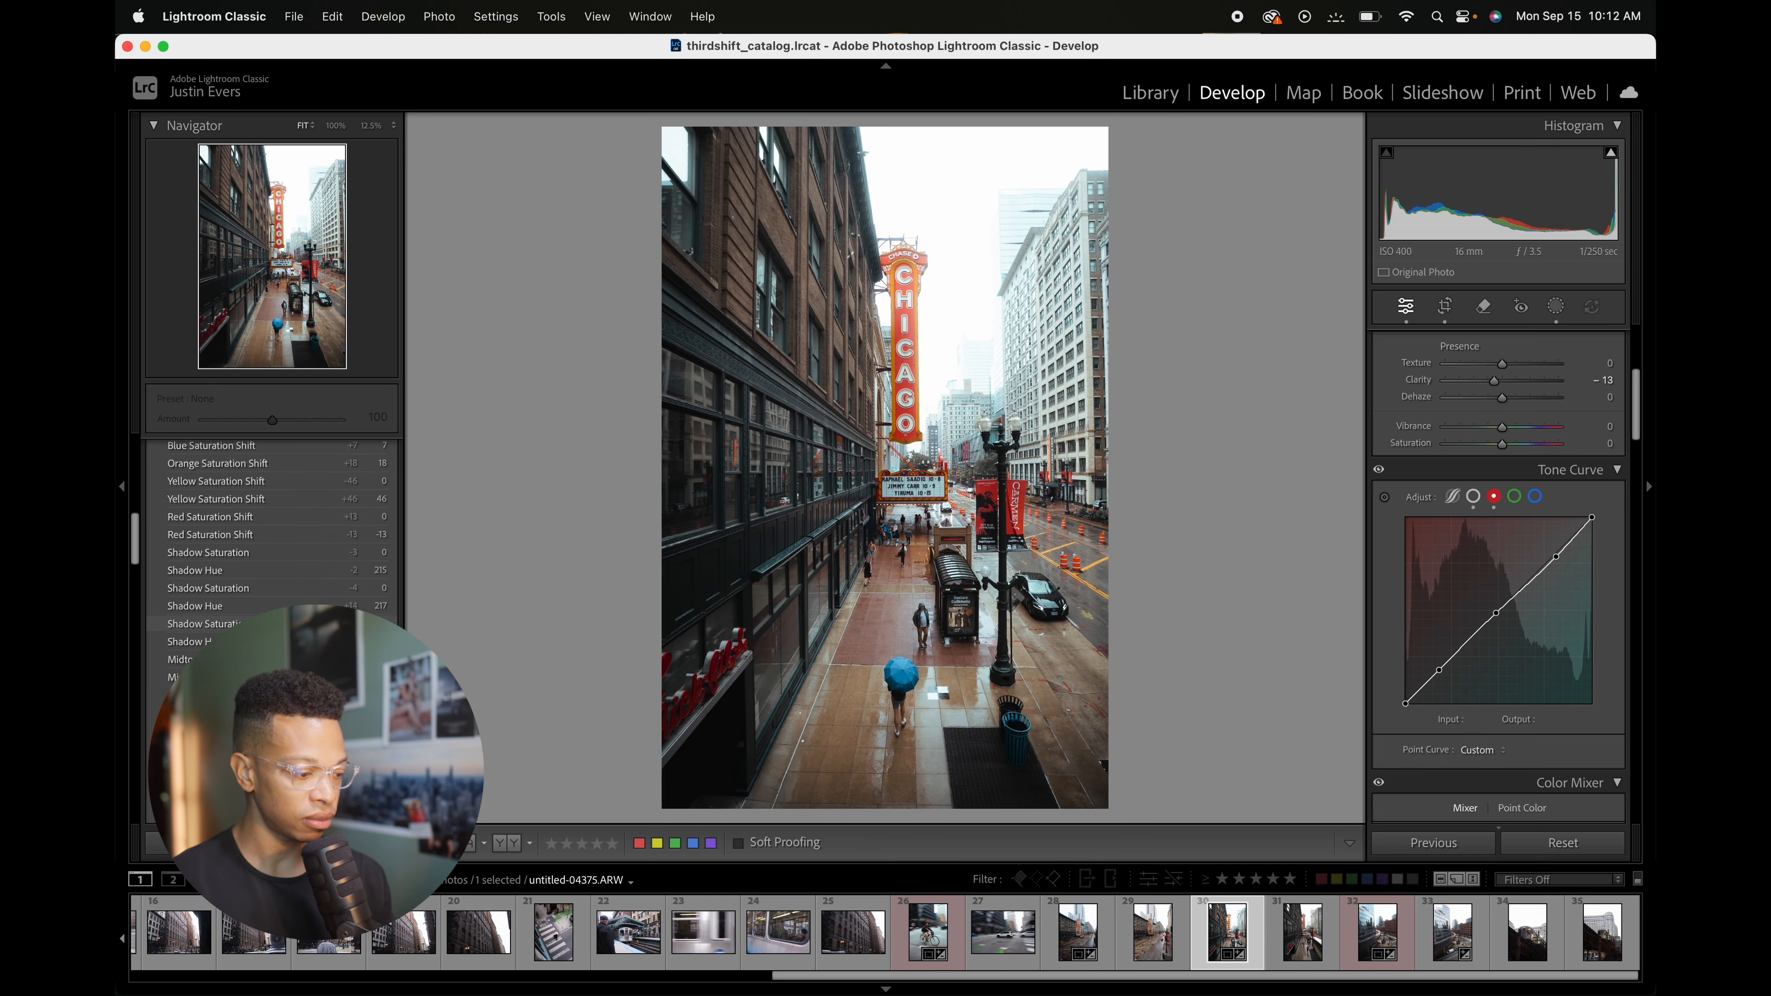
{"action": "scroll", "coordinate": [272, 544], "scroll_direction": "down", "scroll_amount": 10}
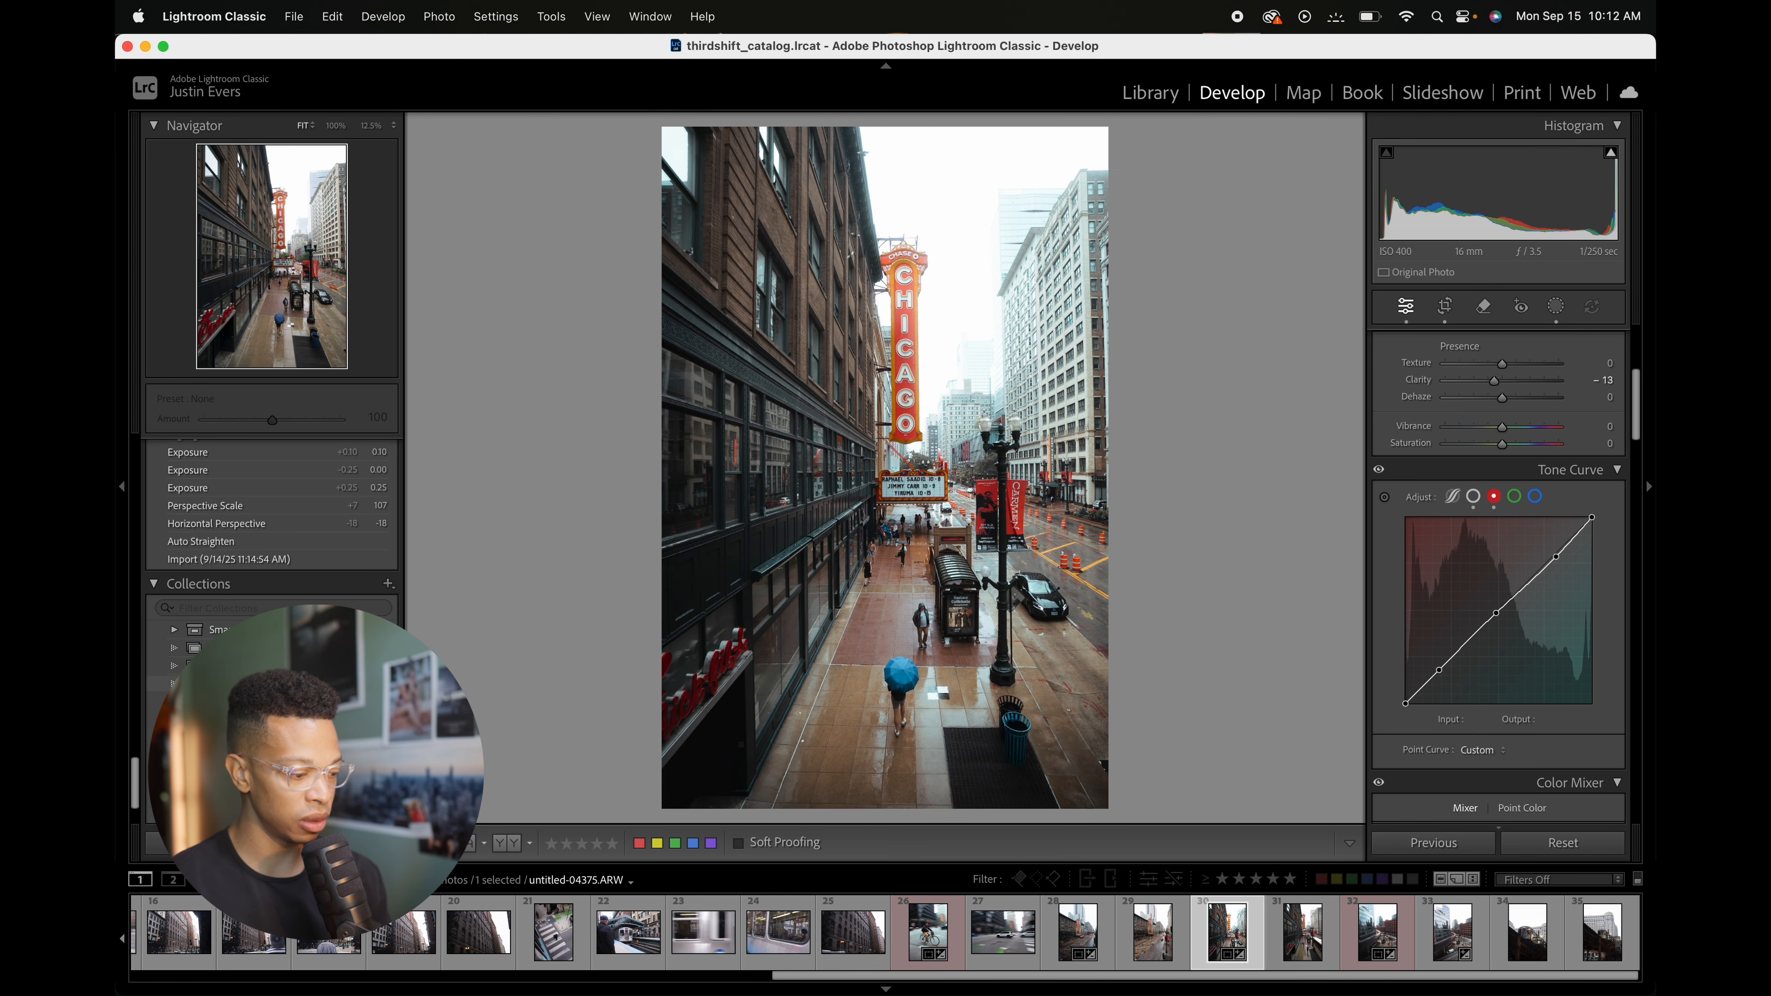
{"action": "scroll", "coordinate": [279, 593], "scroll_direction": "up", "scroll_amount": 1}
{"action": "left_click", "coordinate": [278, 579]}
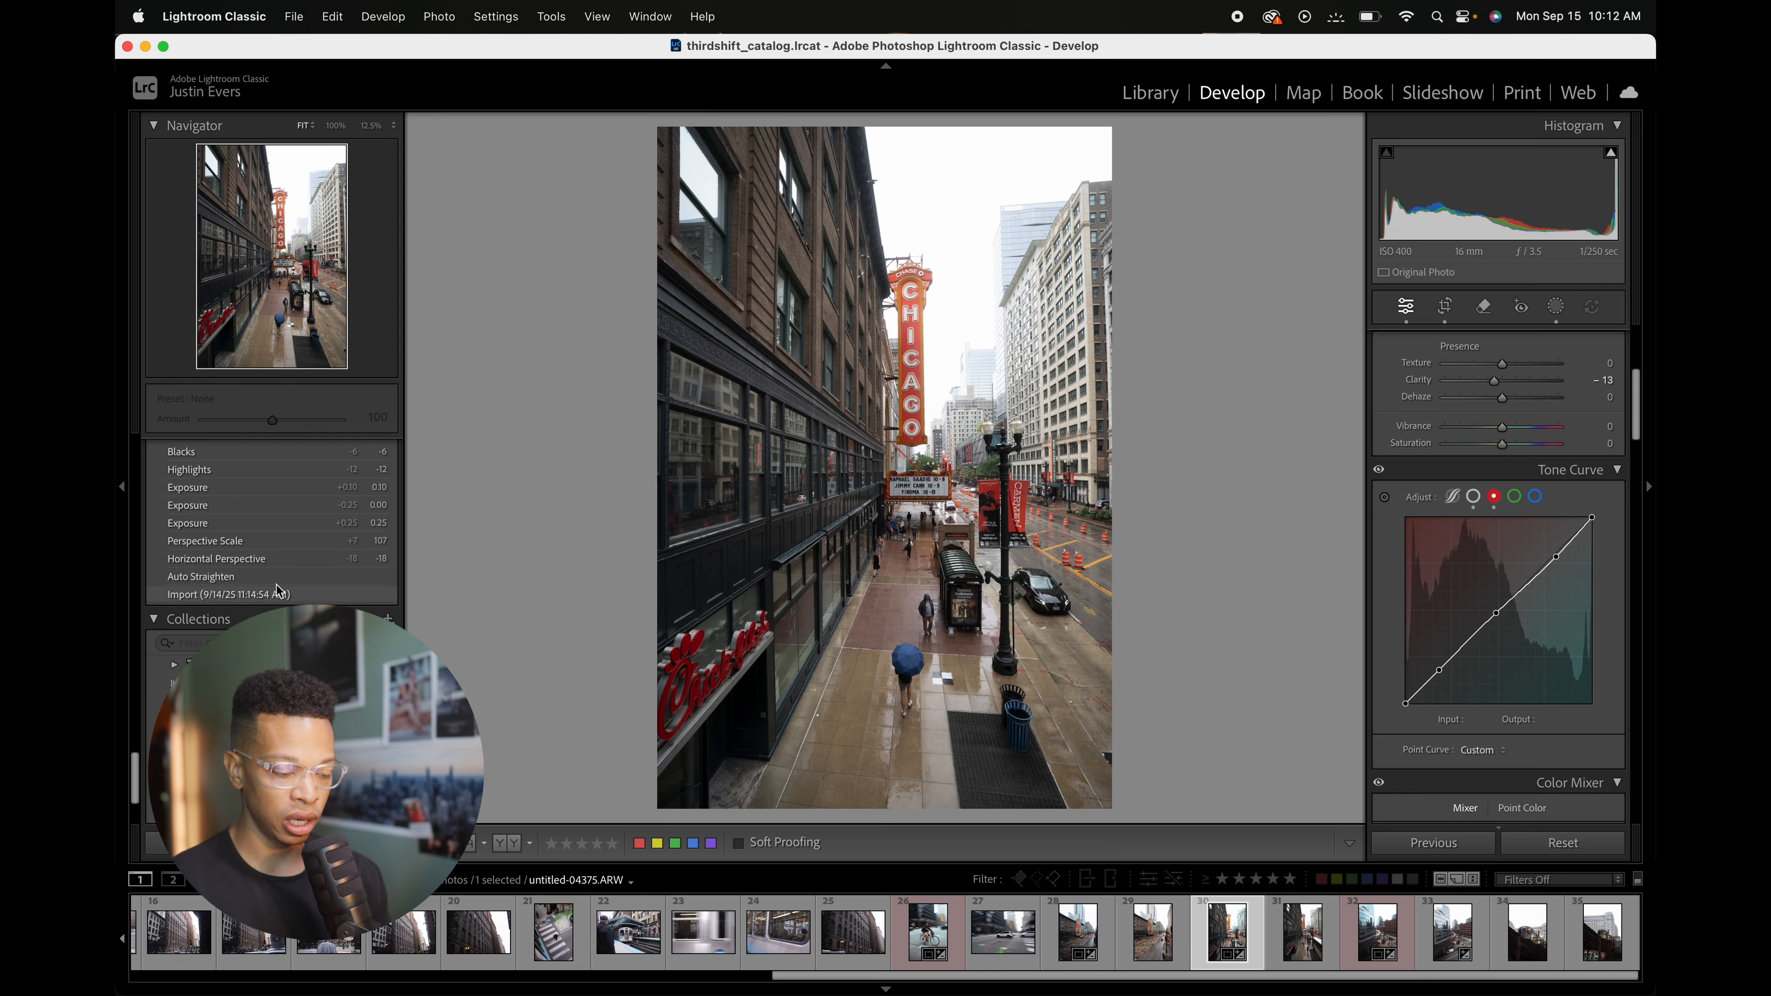
{"action": "left_click", "coordinate": [283, 595]}
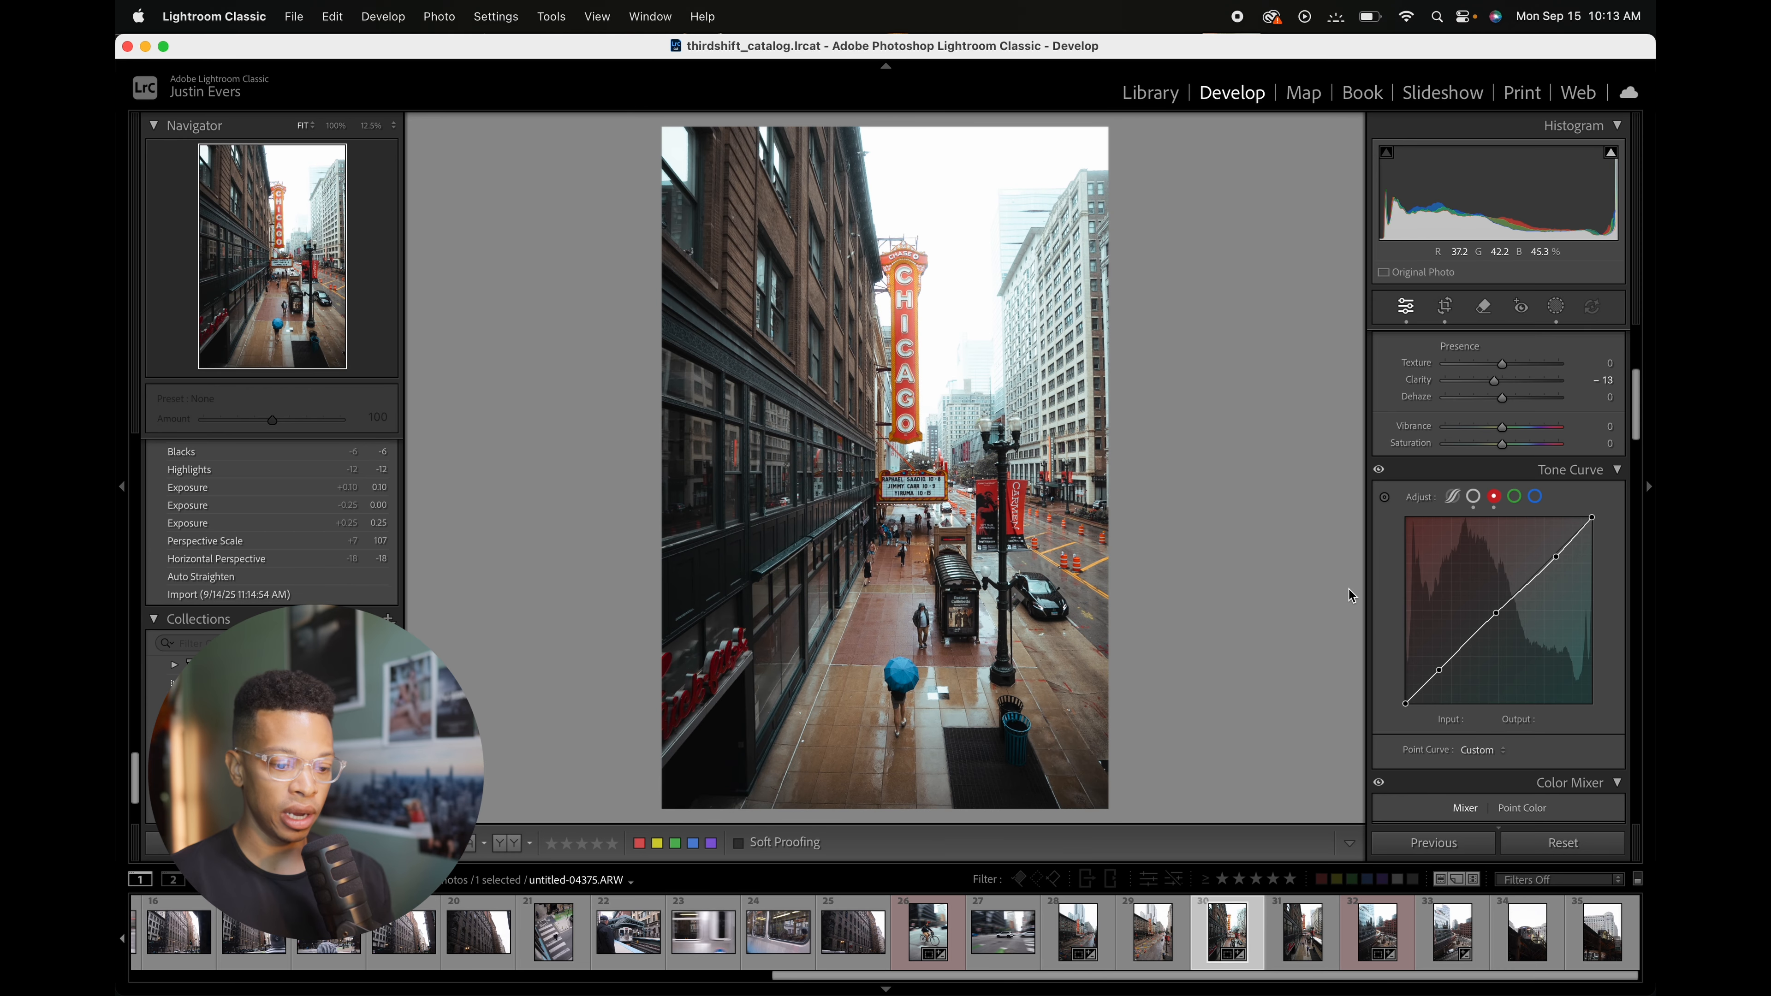
{"action": "scroll", "coordinate": [1506, 593], "scroll_direction": "down", "scroll_amount": 8}
{"action": "scroll", "coordinate": [1507, 594], "scroll_direction": "down", "scroll_amount": 4}
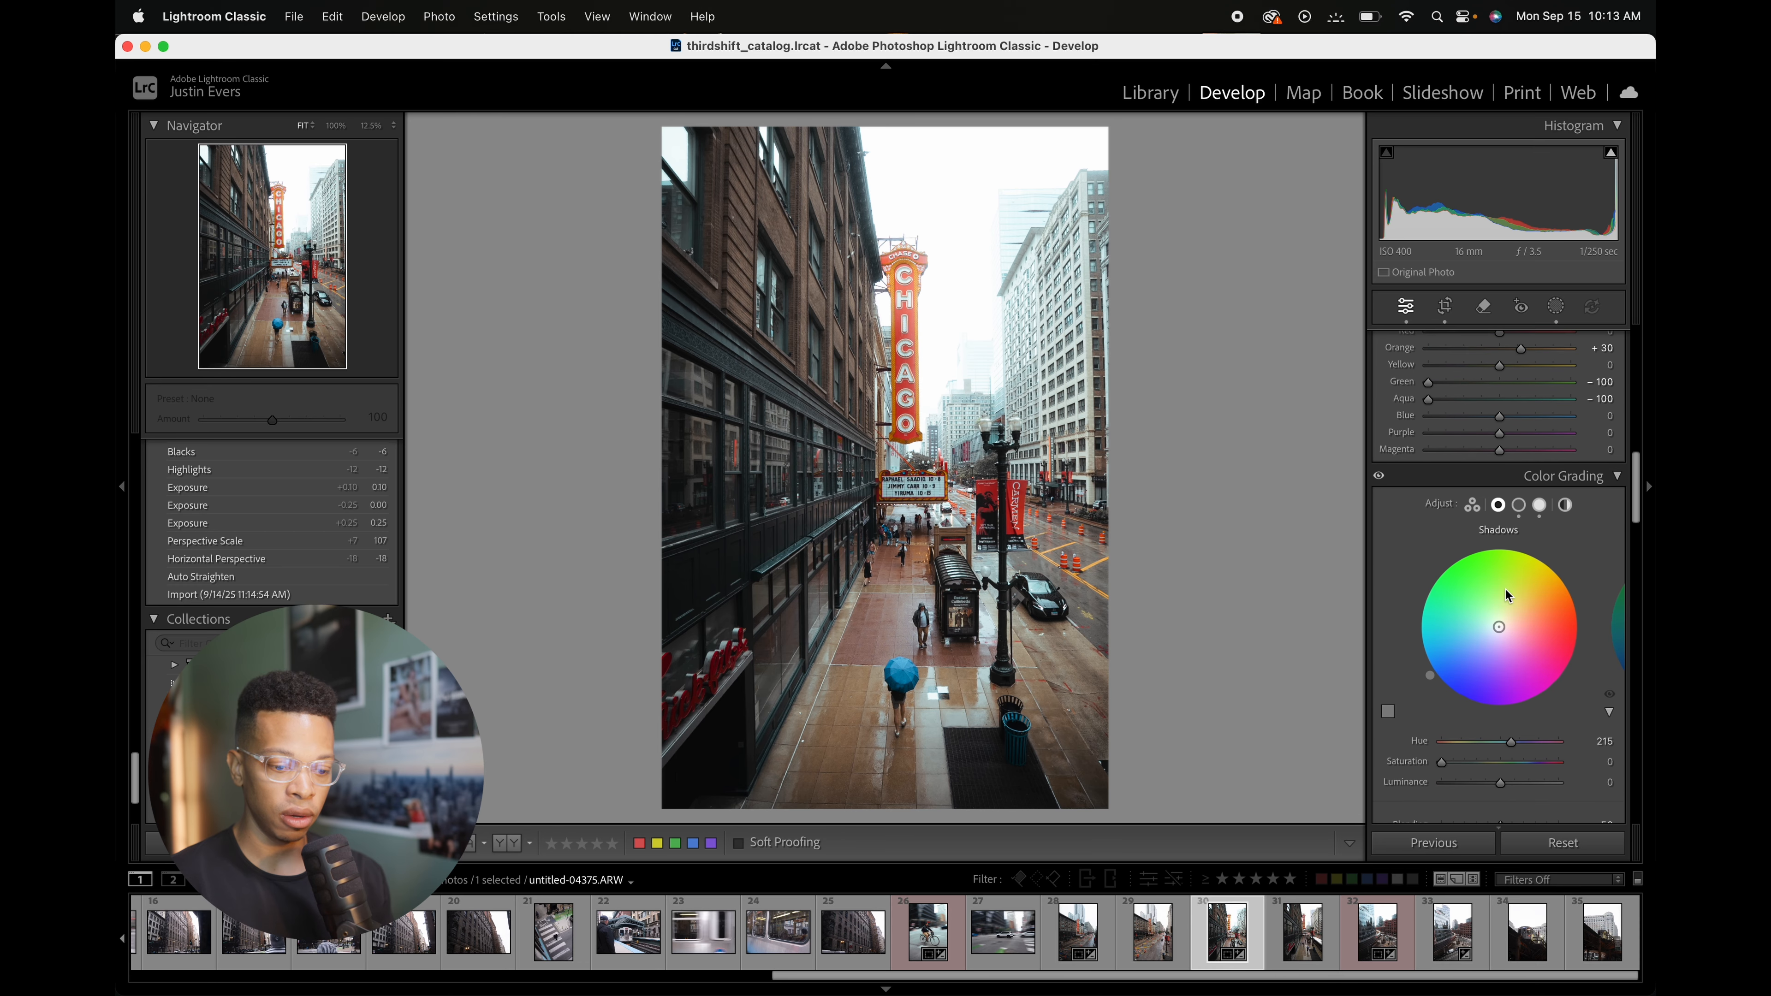